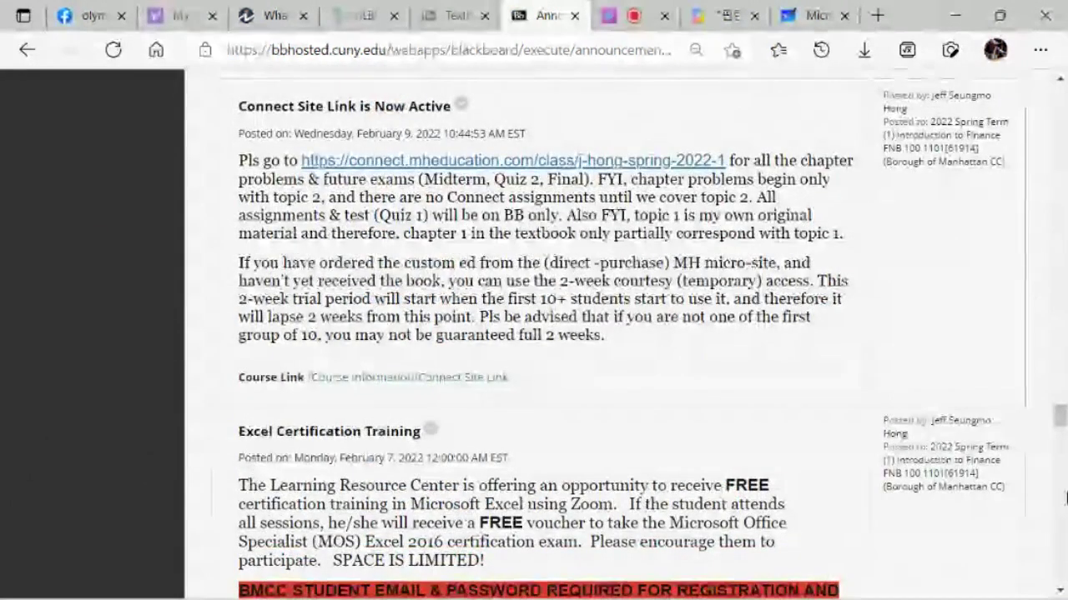
# Step: Review the ROI Concept Check Self-Diagnostic Test announcement and its linked Assignments entry, and return to the announcements
pyautogui.click(1065, 498)
pyautogui.scroll(-3, 380, 151)
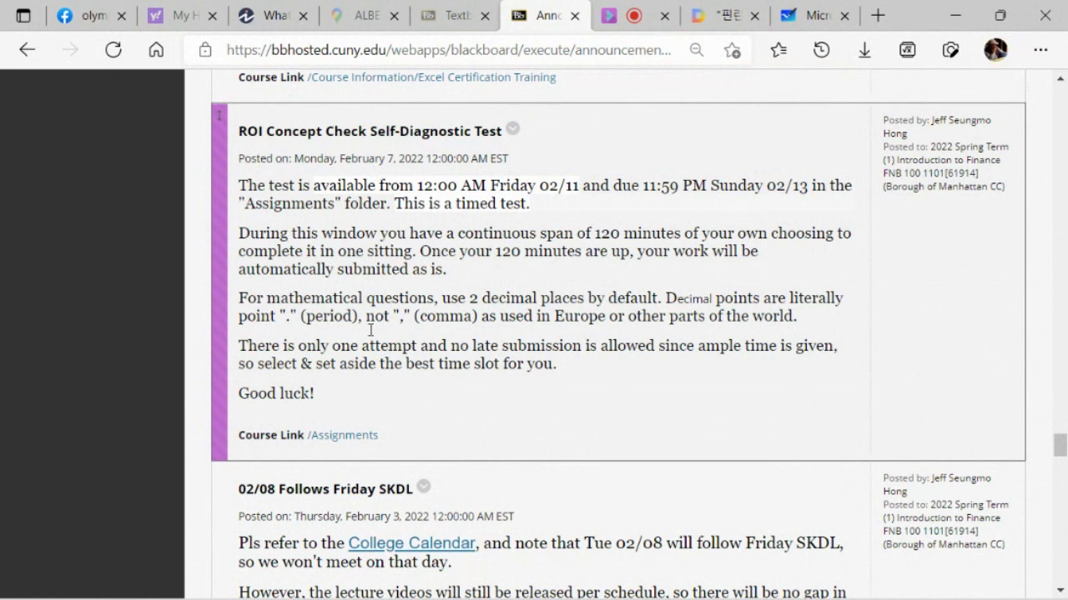
pyautogui.click(338, 447)
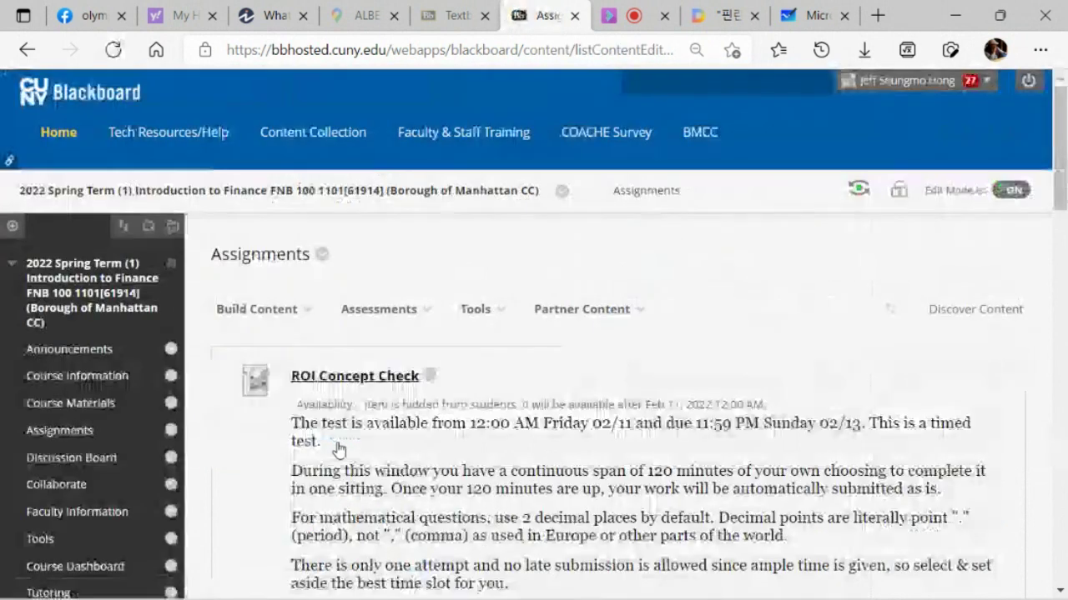
pyautogui.scroll(-3, 381, 294)
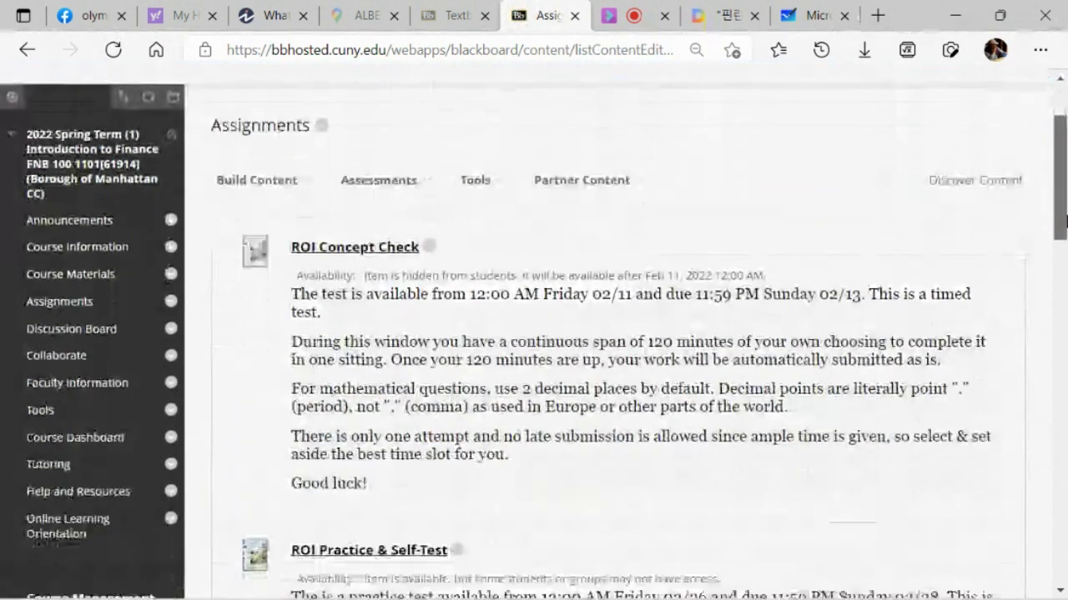
pyautogui.scroll(1, 381, 293)
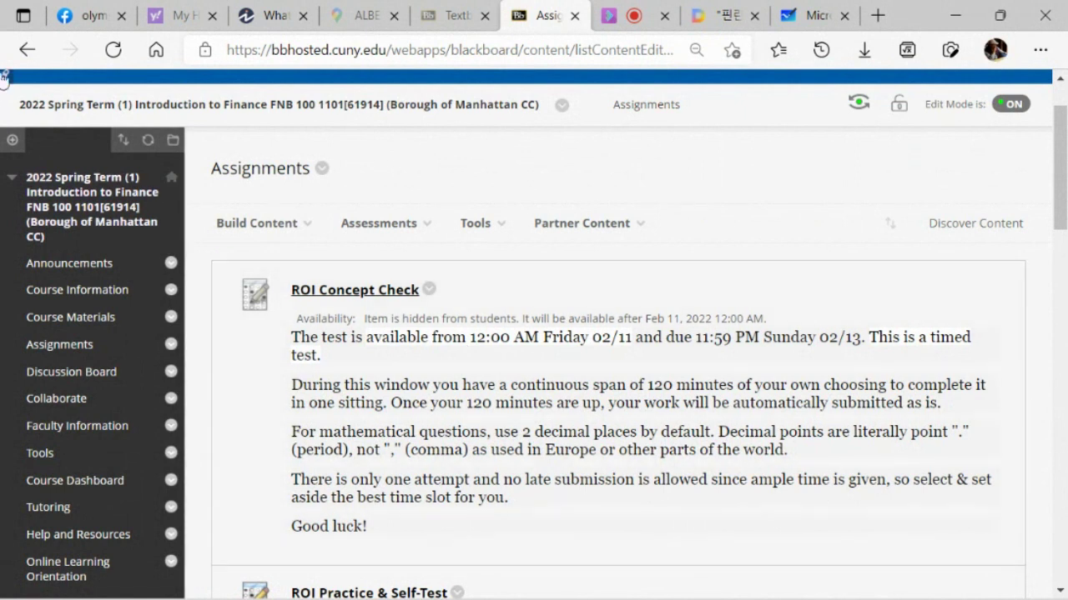
pyautogui.click(14, 42)
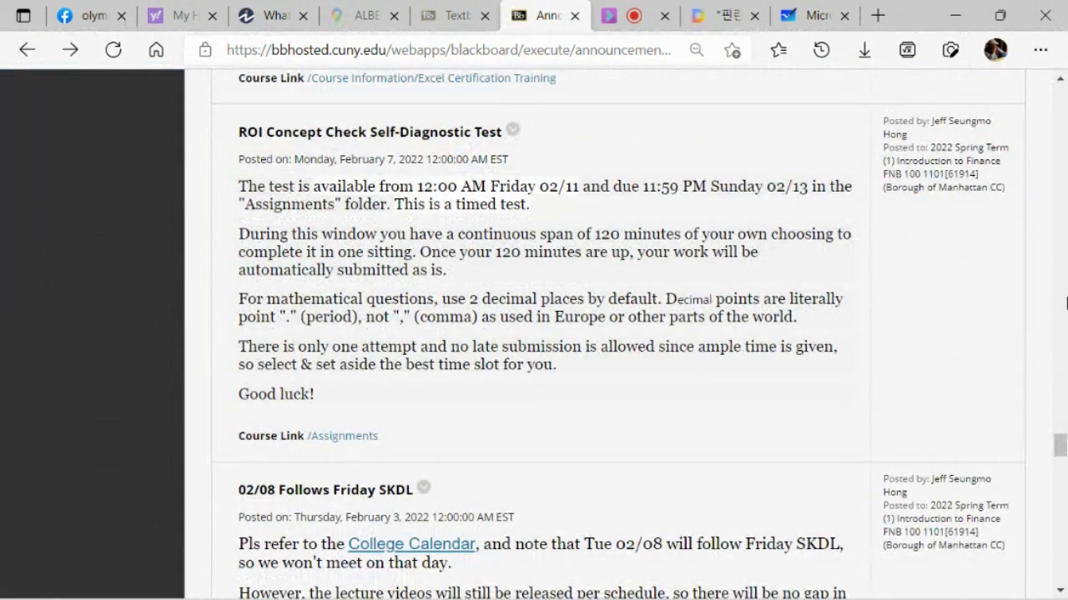
# Step: Switch to the ROI (House Value & Geometric AVG) workbook in Excel and review the House Value table from its first year row
pyautogui.moveTo(336, 594)
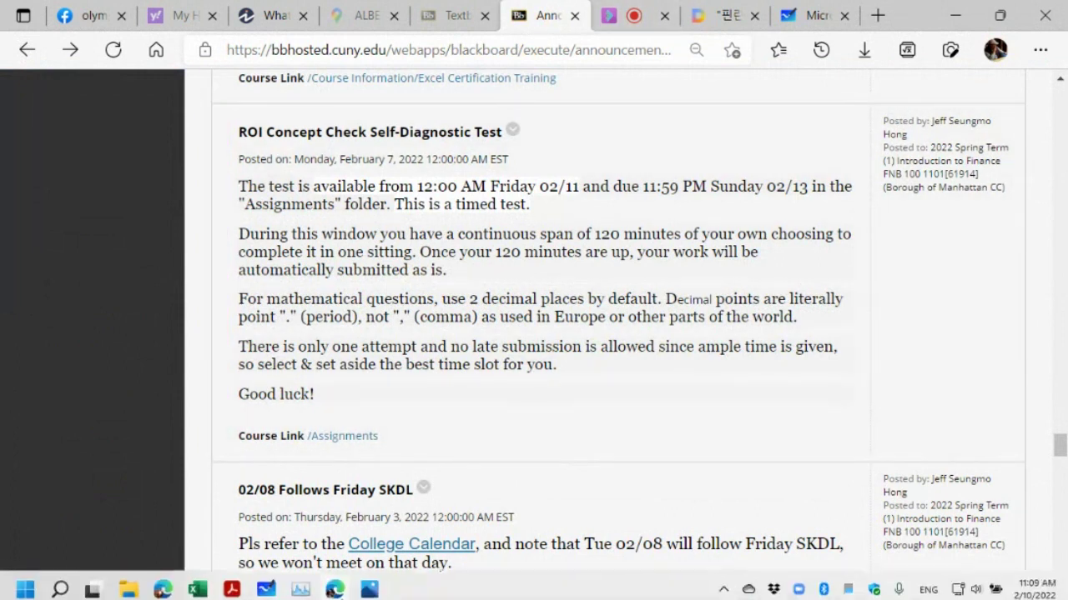
pyautogui.click(200, 588)
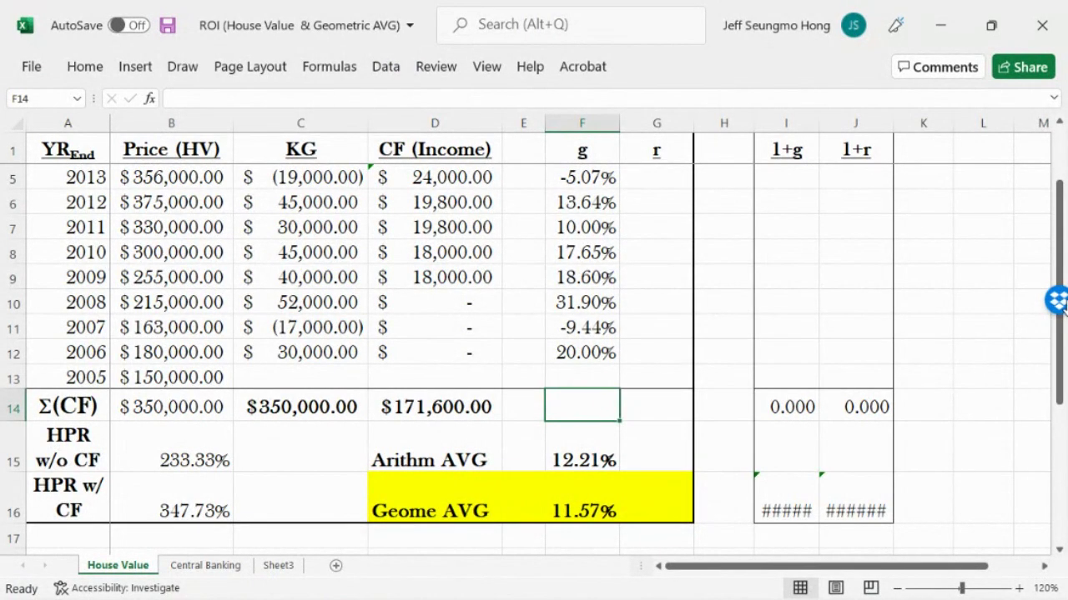
pyautogui.moveTo(1061, 306); pyautogui.dragTo(1060, 142)
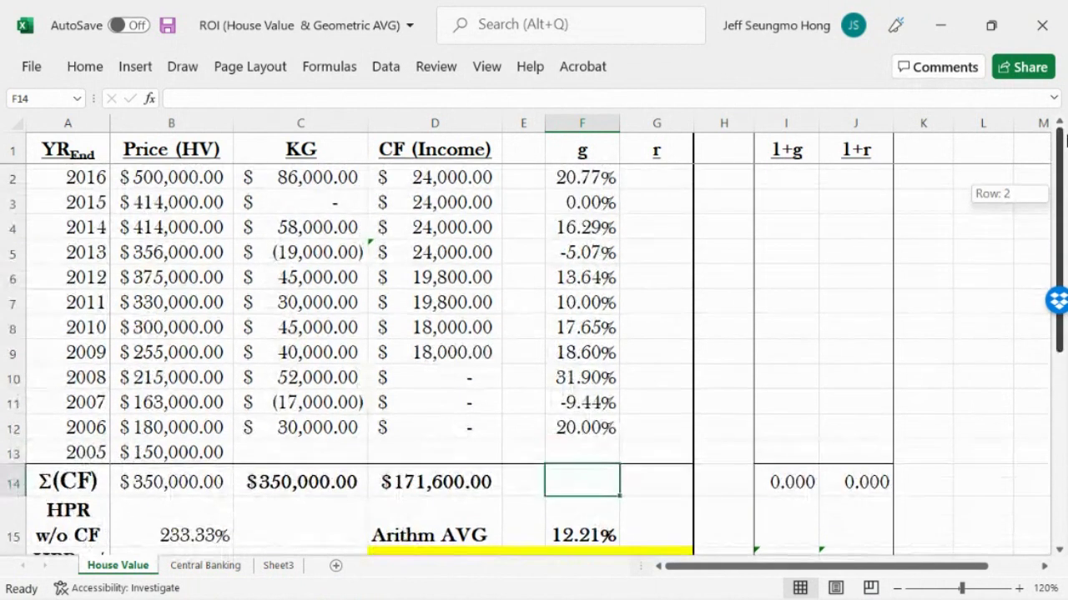
pyautogui.moveTo(1066, 139); pyautogui.dragTo(1066, 139)
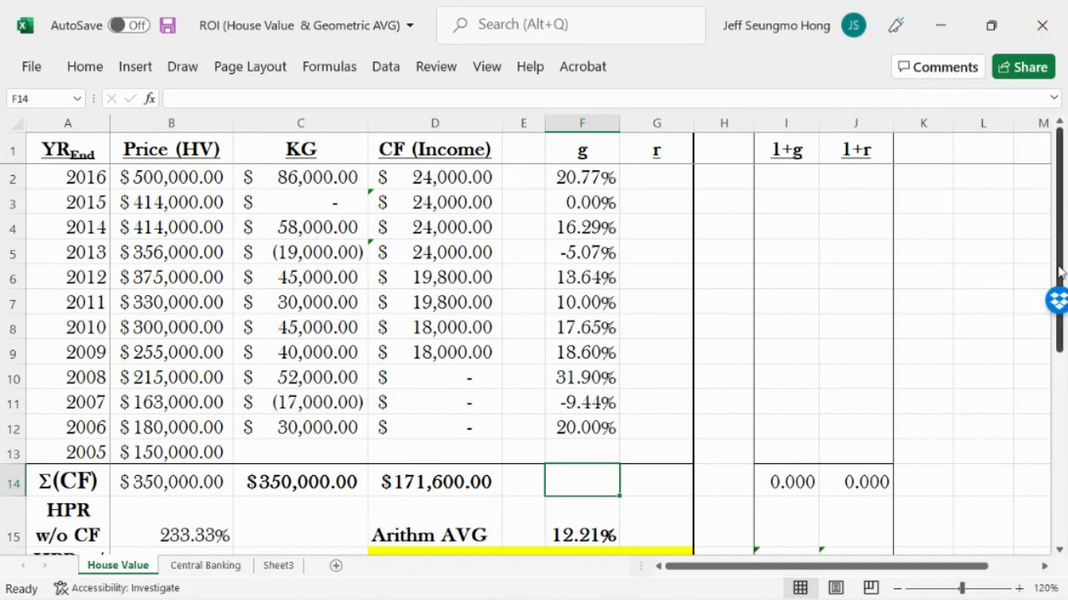
# Step: Inspect the Geome AVG formula in F16 and the product equation in the text box below the table
pyautogui.moveTo(1063, 273); pyautogui.dragTo(1063, 376)
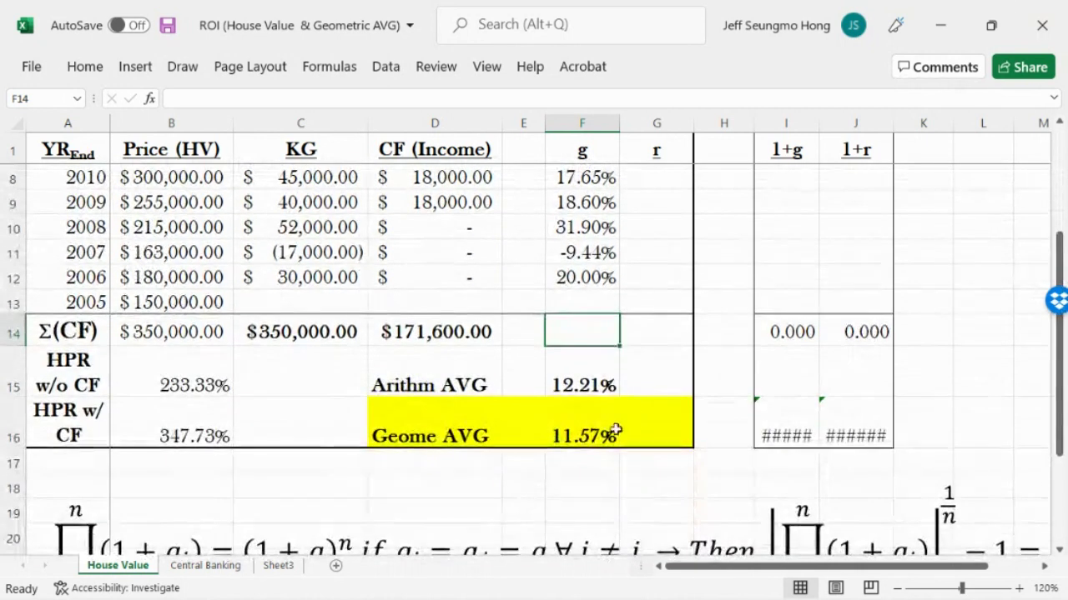
pyautogui.click(606, 433)
pyautogui.doubleClick(606, 433)
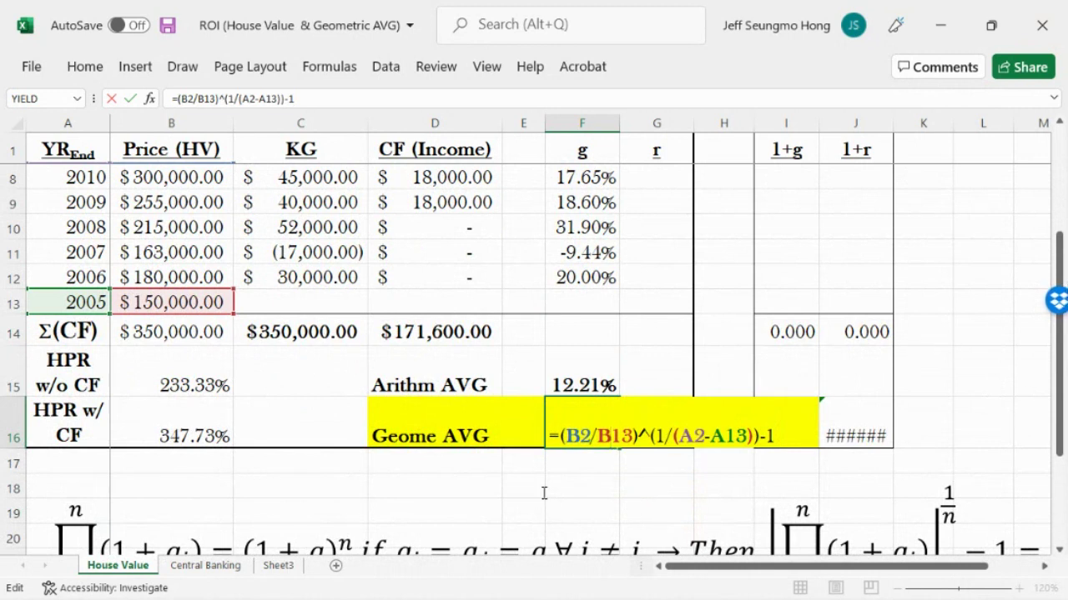
pyautogui.click(306, 489)
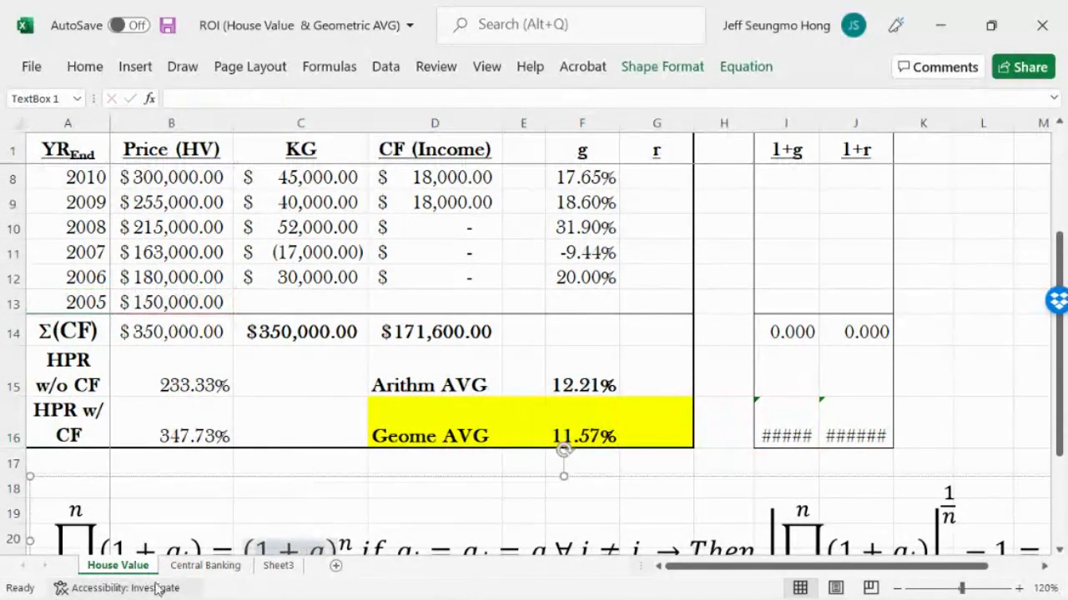
pyautogui.click(724, 502)
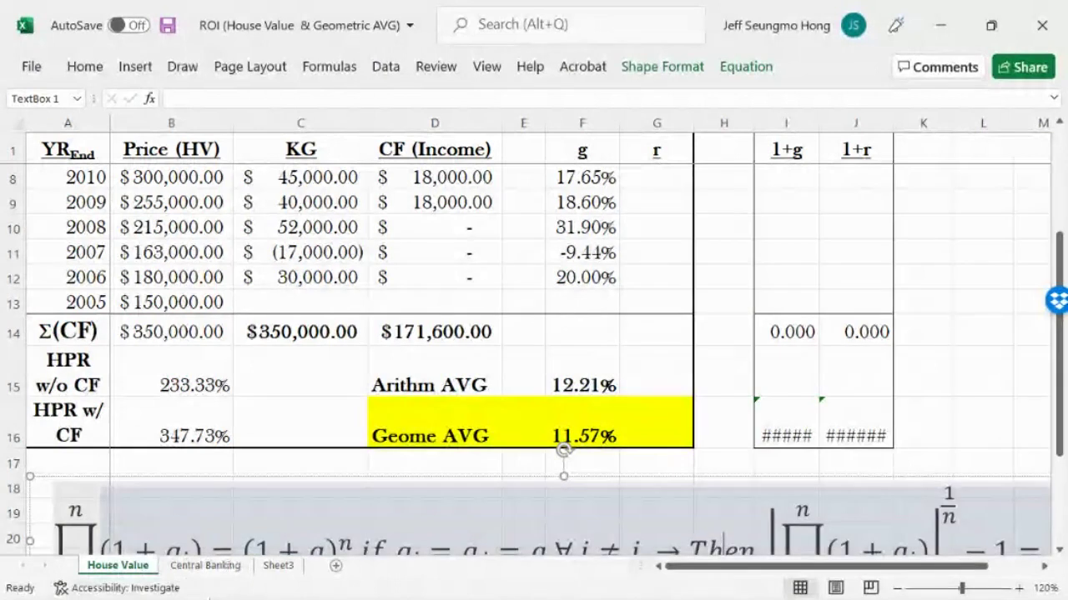
pyautogui.click(987, 395)
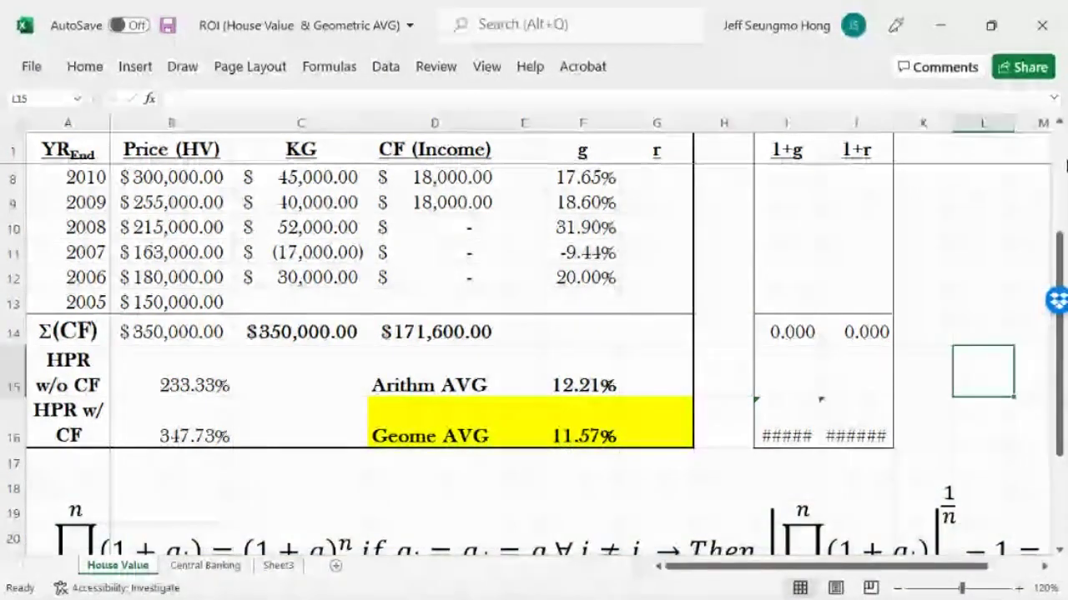
# Step: Review the House Value table again, and switch to Microsoft Whiteboard to view the handwritten geometric average formula
pyautogui.scroll(1, 1061, 143)
pyautogui.scroll(2, 1062, 143)
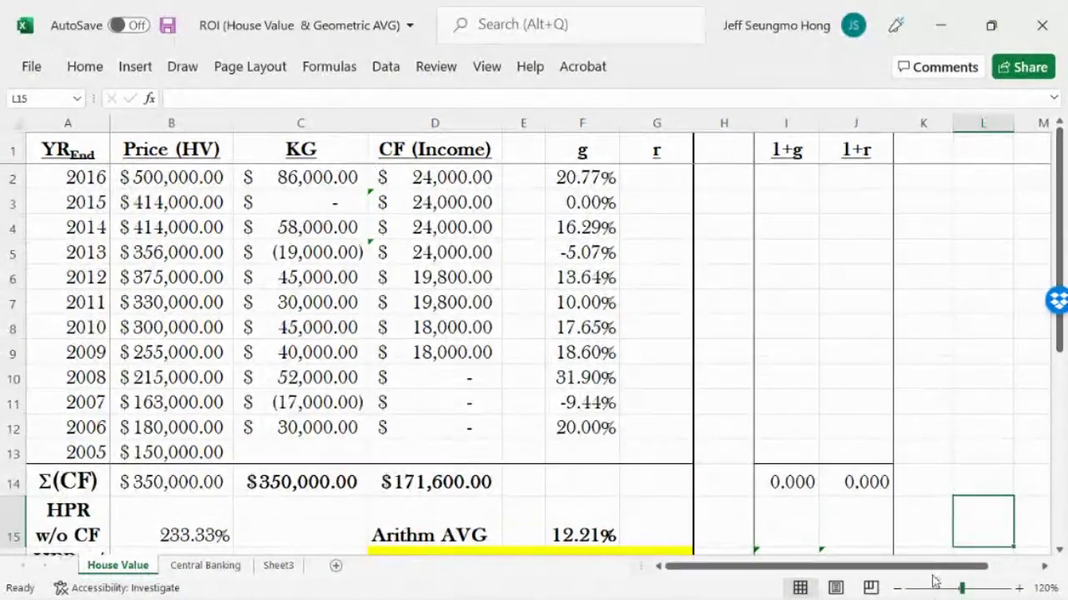
pyautogui.moveTo(926, 568)
pyautogui.mouseDown()
pyautogui.moveTo(959, 574)
pyautogui.moveTo(917, 574)
pyautogui.mouseUp()
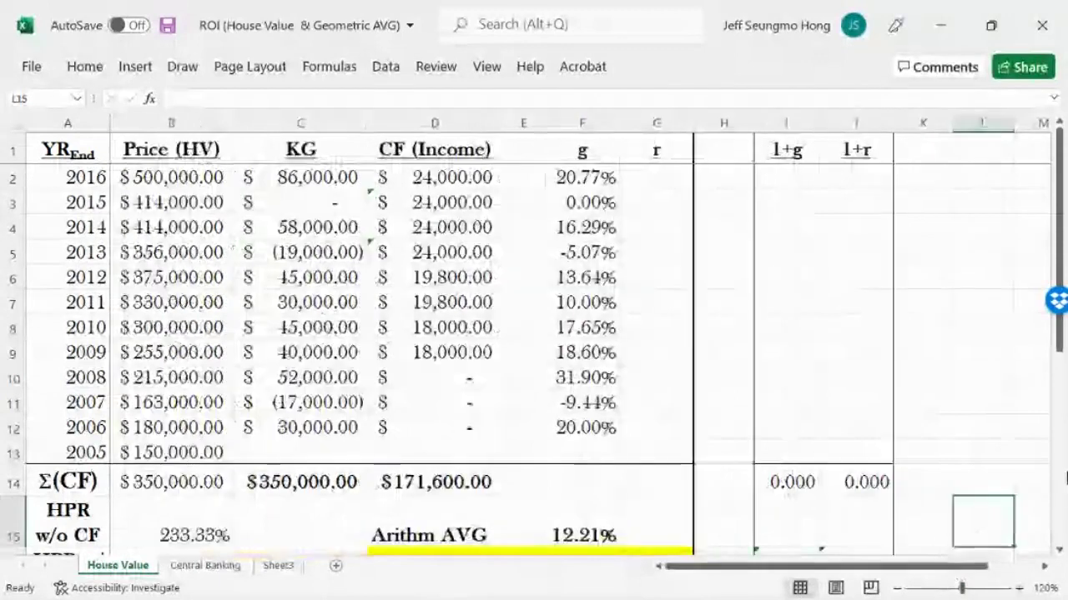
pyautogui.moveTo(1061, 333)
pyautogui.mouseDown()
pyautogui.moveTo(1056, 297)
pyautogui.moveTo(1058, 317)
pyautogui.mouseUp()
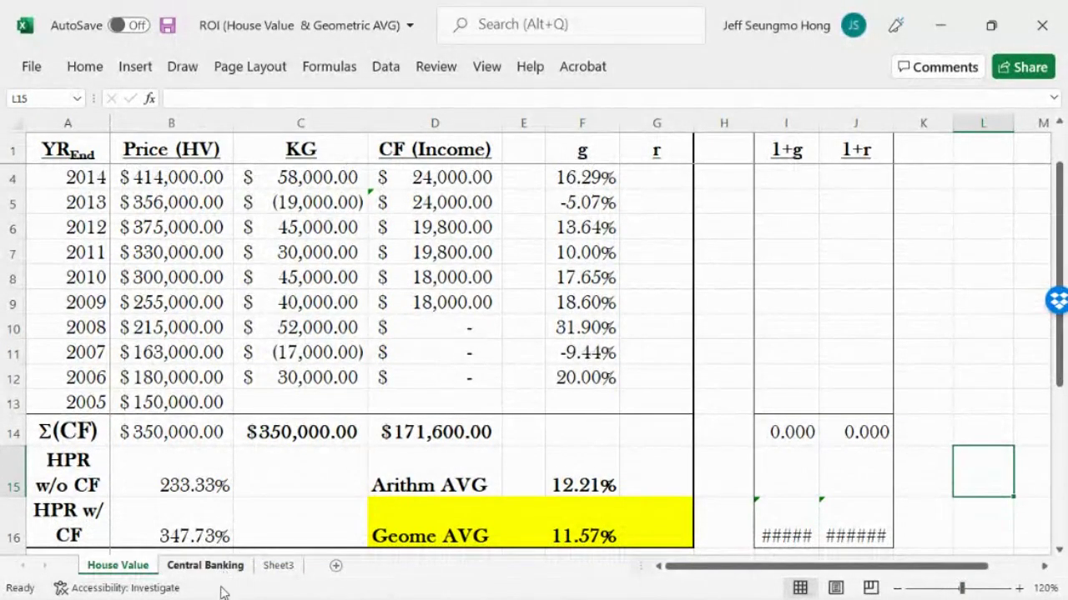
pyautogui.moveTo(229, 597)
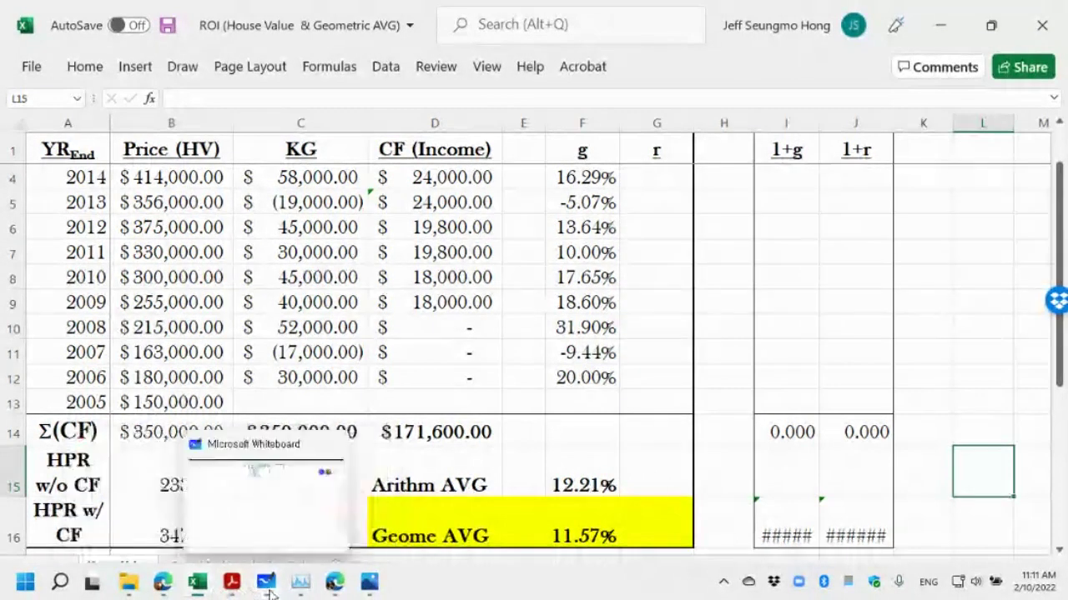
pyautogui.click(265, 582)
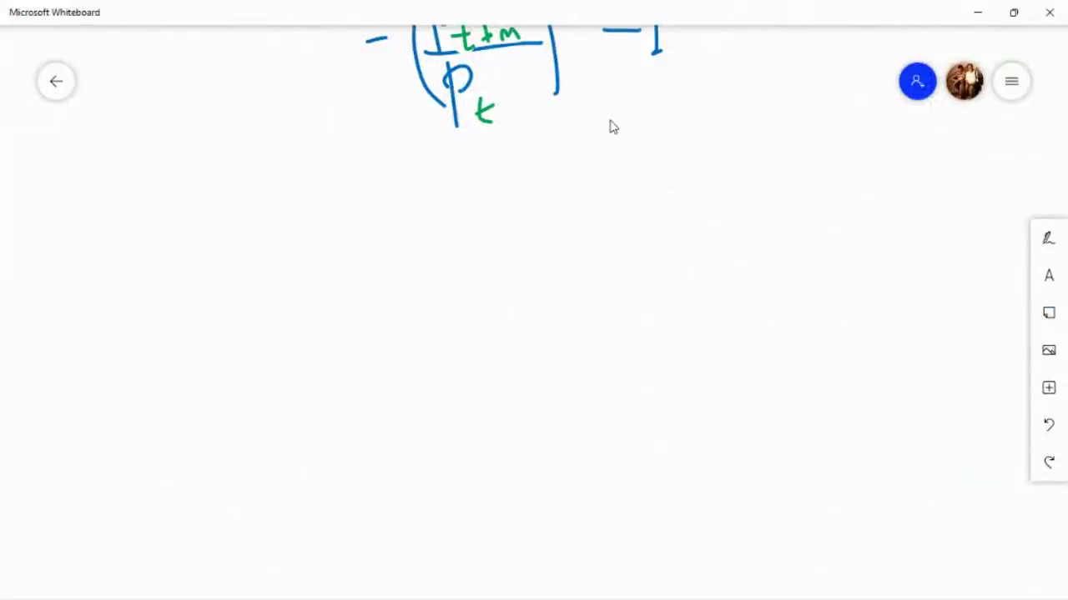
pyautogui.moveTo(610, 126); pyautogui.dragTo(617, 460)
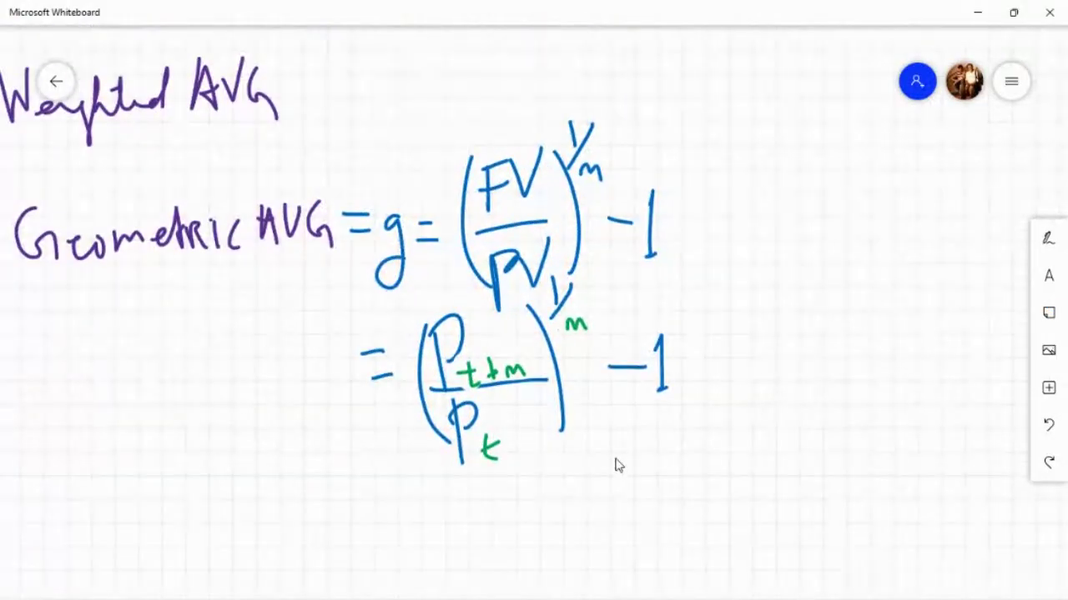
# Step: Return to the Excel workbook and examine the cell references in the F16 geometric average formula, leaving the formula unedited
pyautogui.moveTo(682, 592)
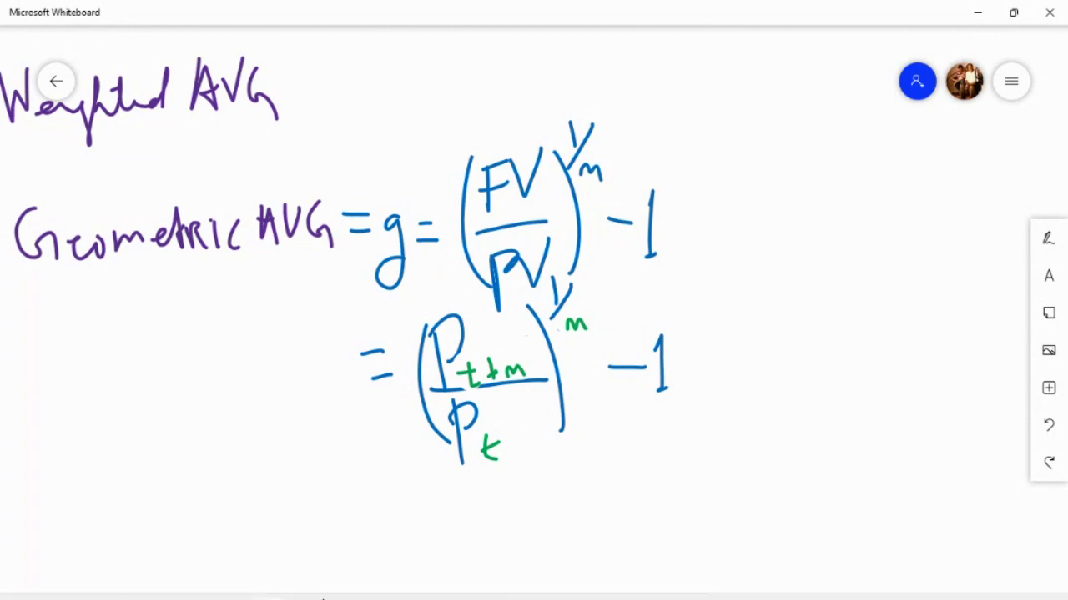
pyautogui.moveTo(336, 586)
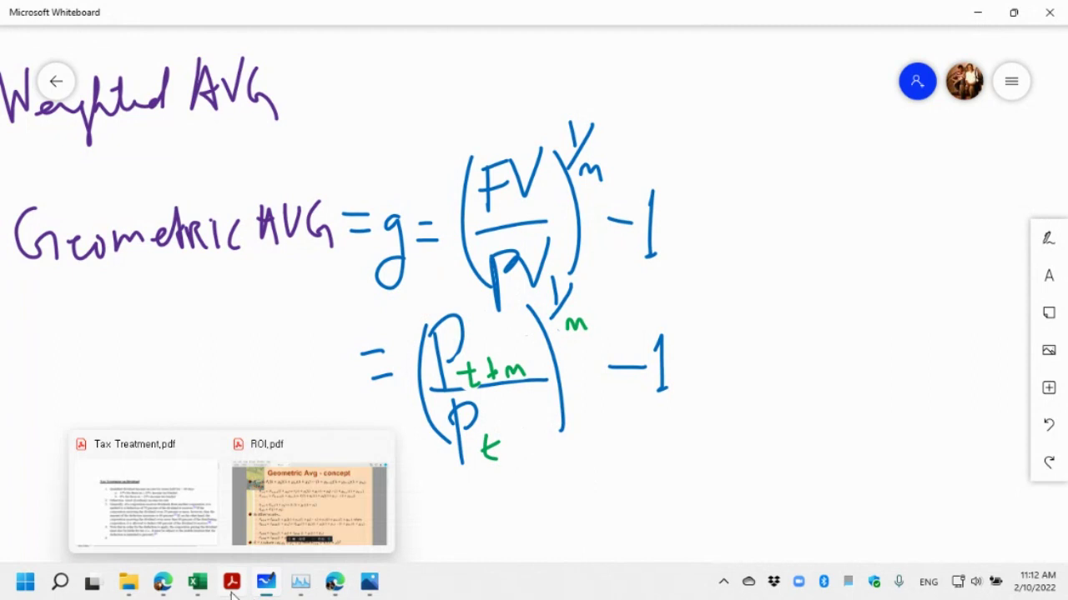
pyautogui.click(198, 582)
pyautogui.click(567, 536)
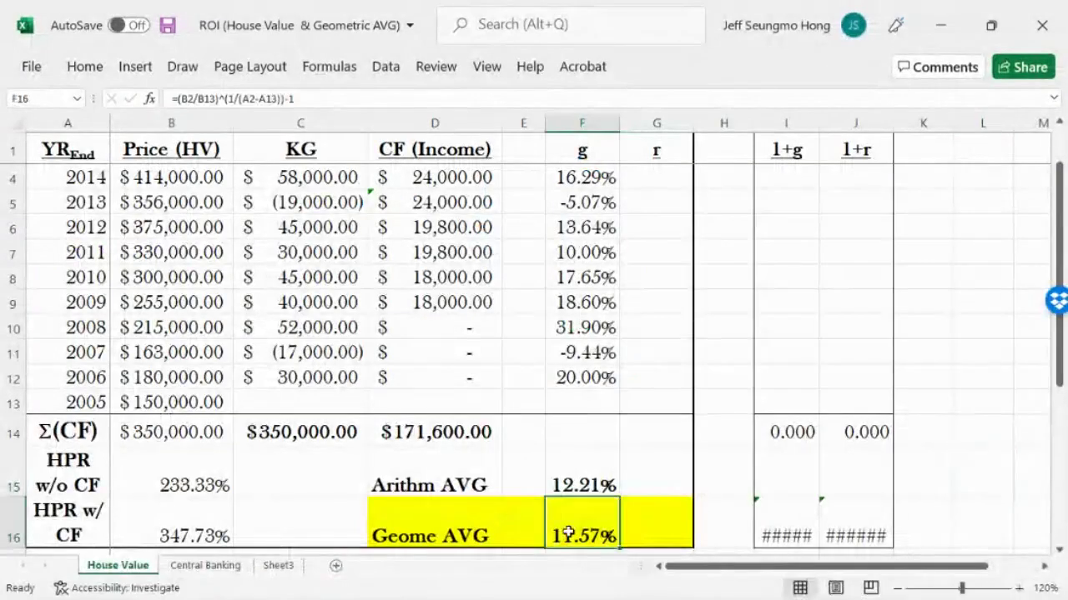
pyautogui.doubleClick(568, 536)
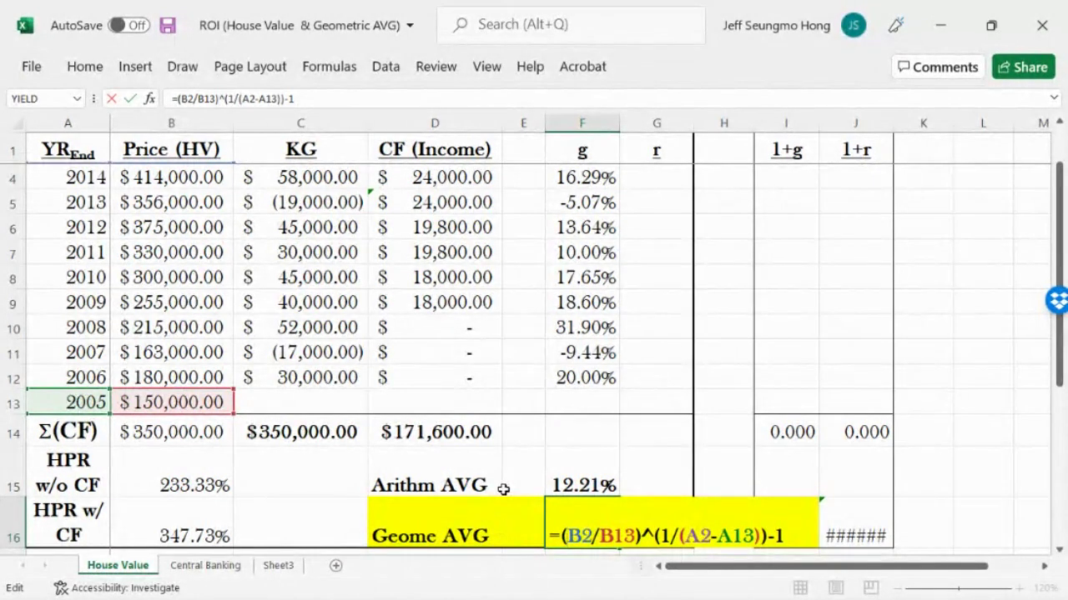
pyautogui.click(581, 123)
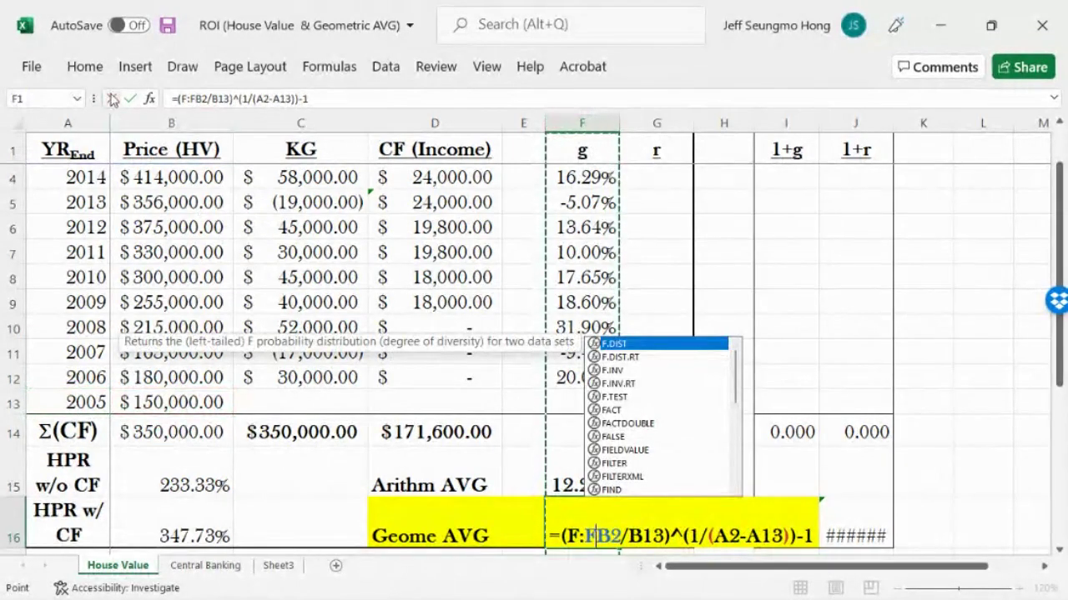
pyautogui.press('Escape')
pyautogui.press('Escape')
pyautogui.click(668, 358)
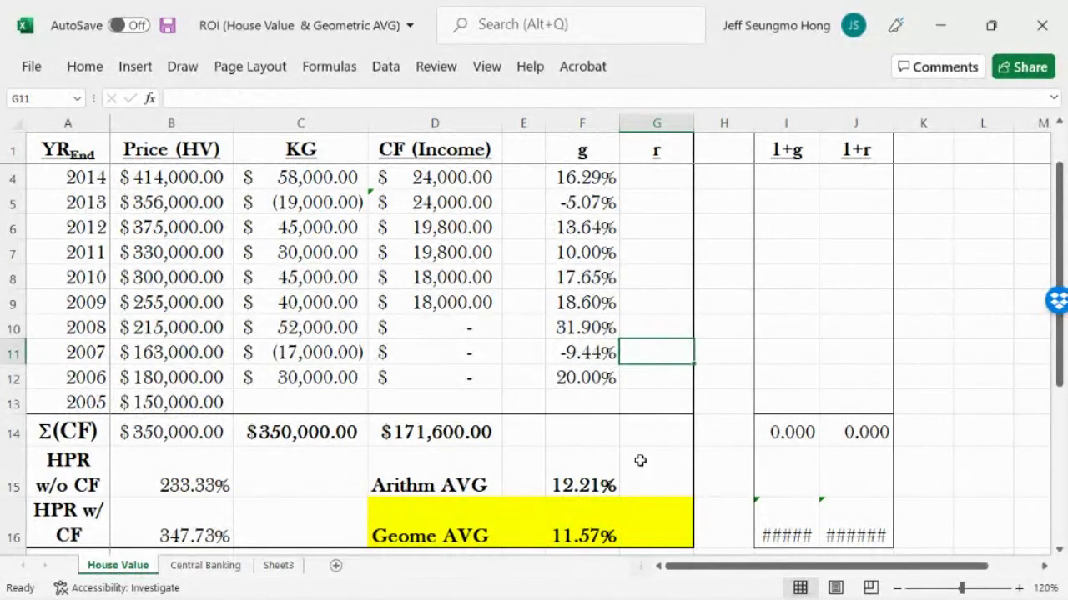
# Step: Compare the arithmetic average formula in F15 with the geometric average formula in F16
pyautogui.click(582, 491)
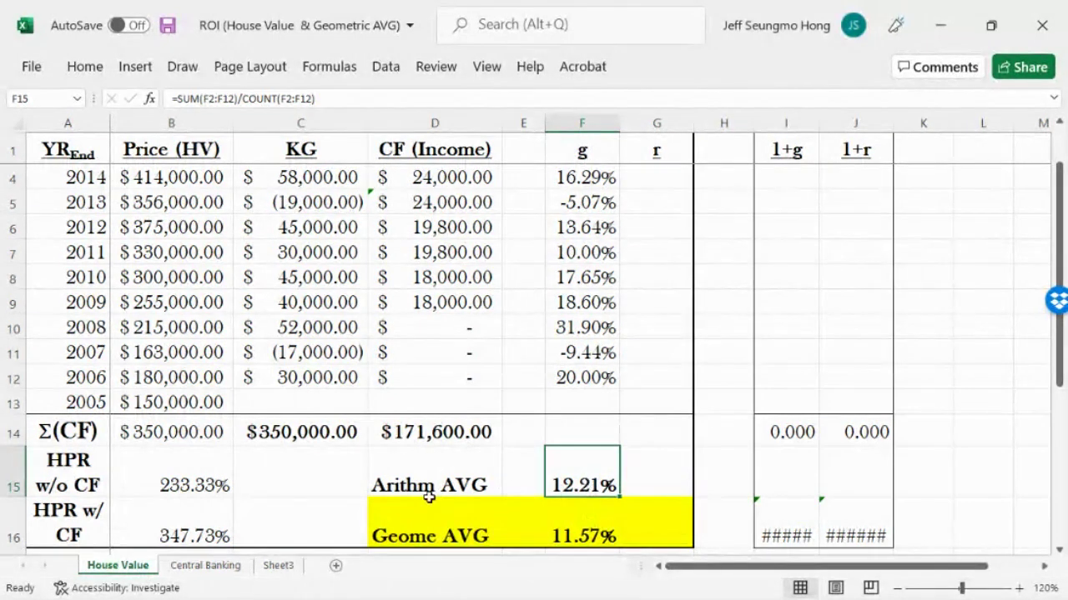
pyautogui.click(597, 530)
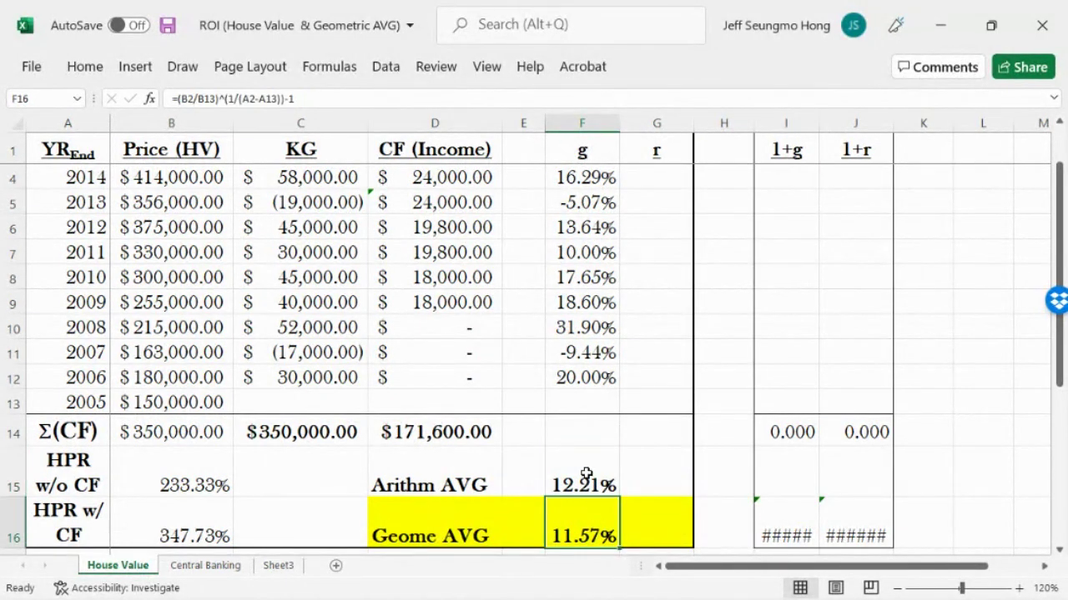
pyautogui.click(587, 480)
pyautogui.click(592, 526)
pyautogui.click(586, 484)
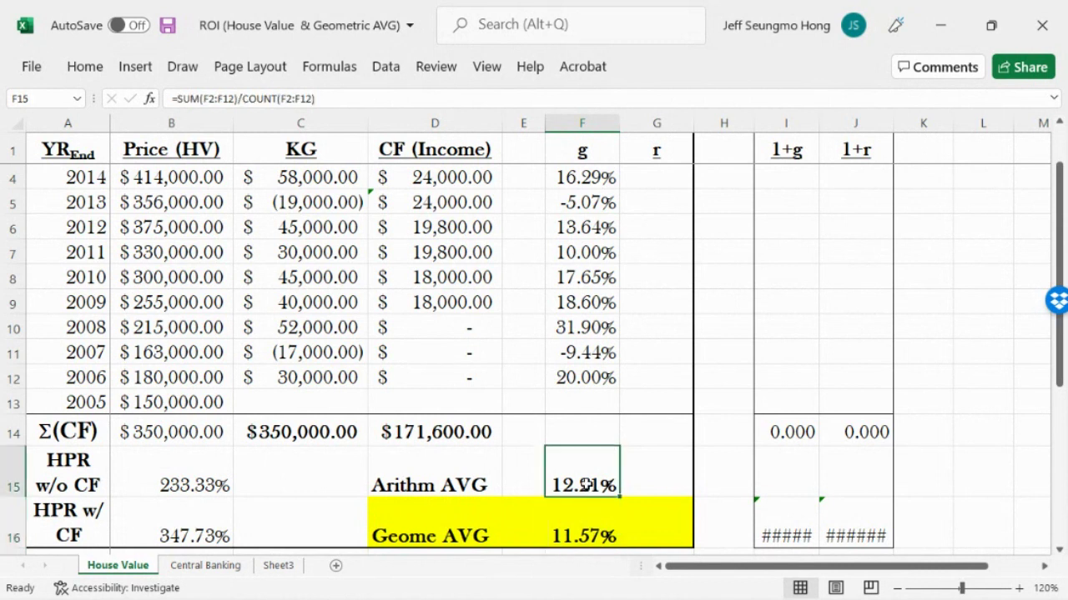
pyautogui.click(586, 515)
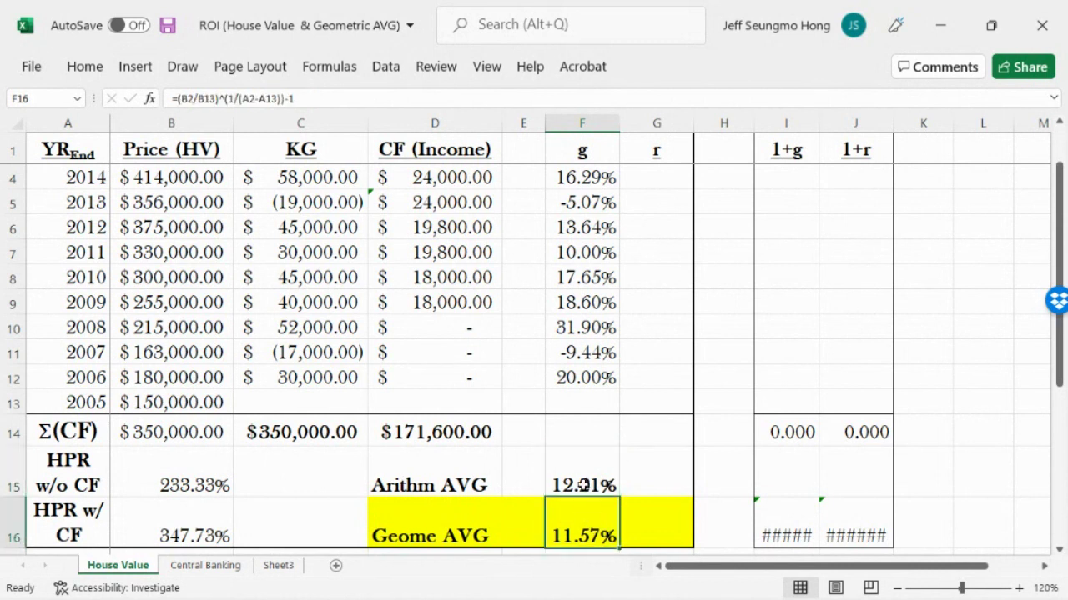
pyautogui.click(586, 484)
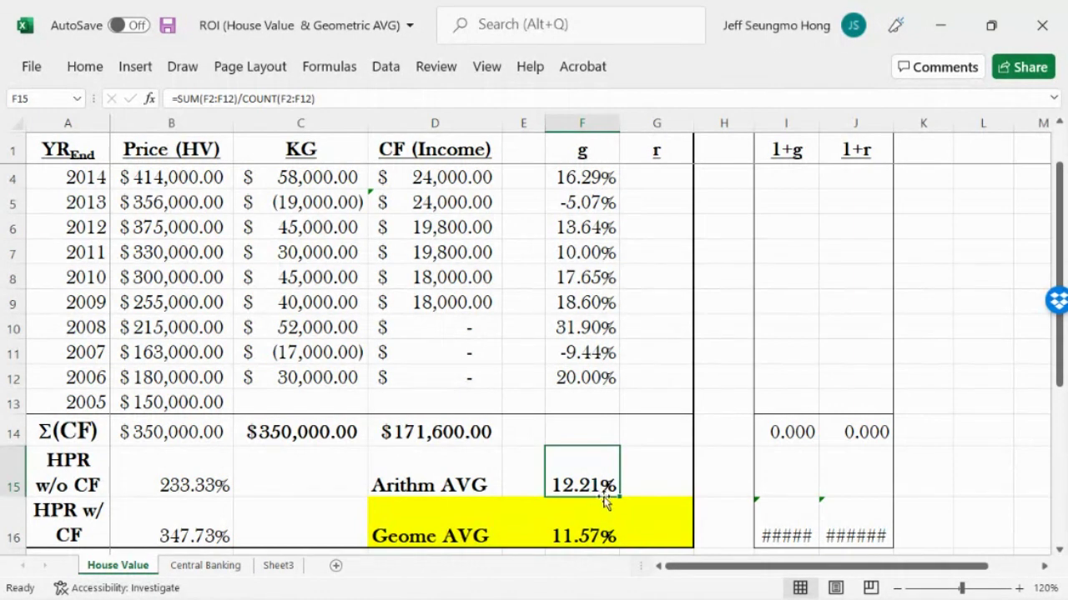
pyautogui.click(588, 539)
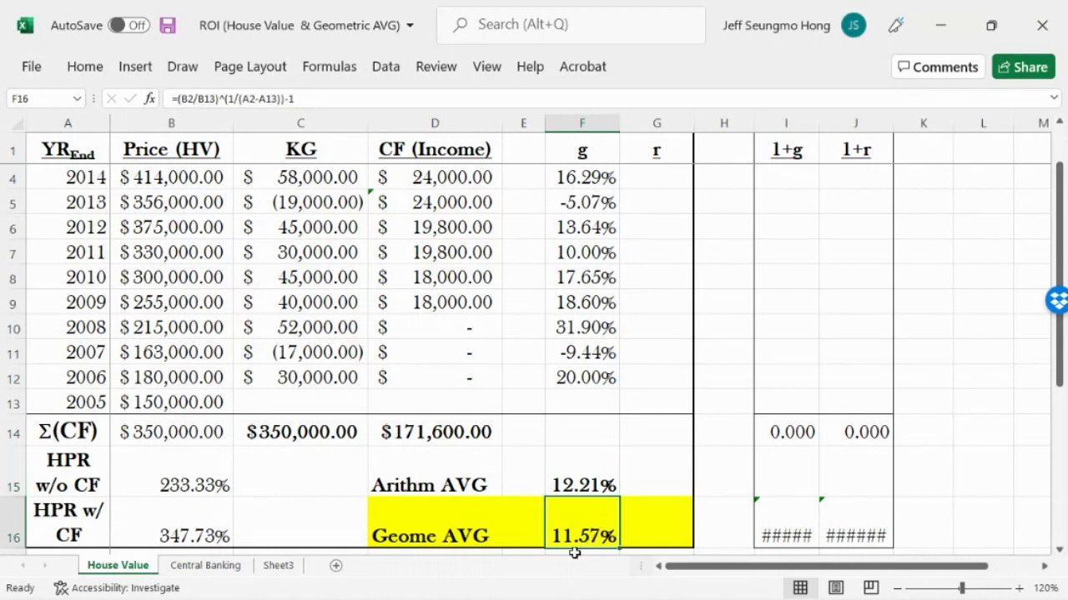
pyautogui.click(589, 485)
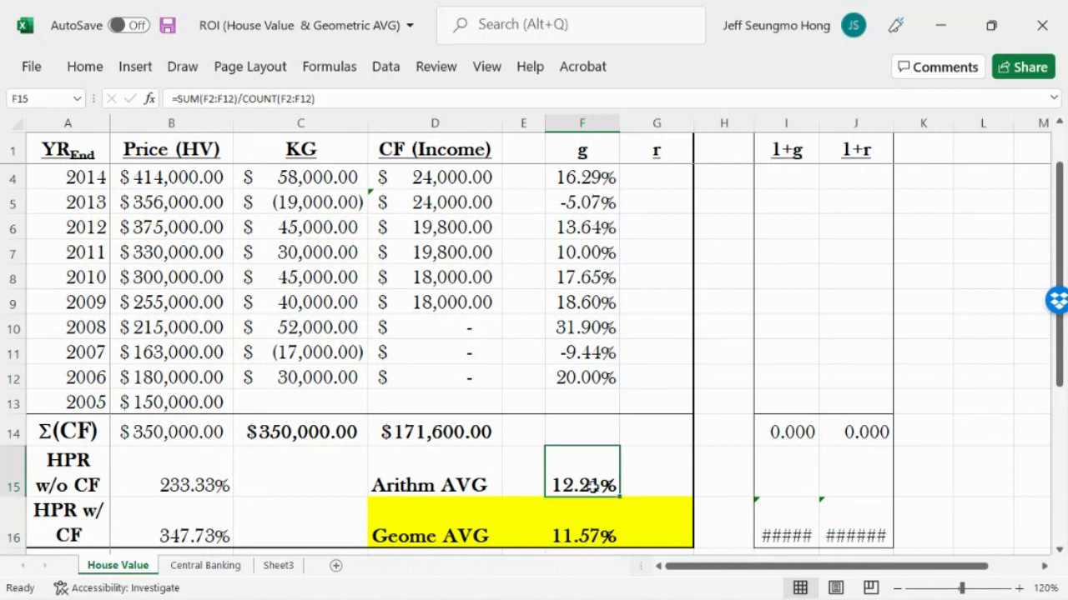
pyautogui.click(594, 518)
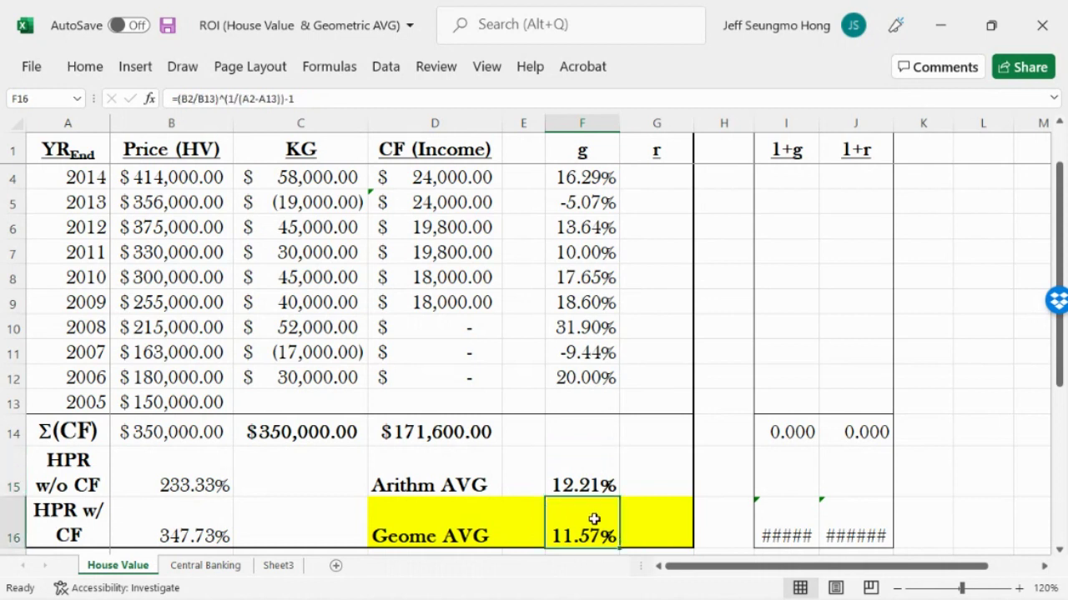
pyautogui.click(577, 479)
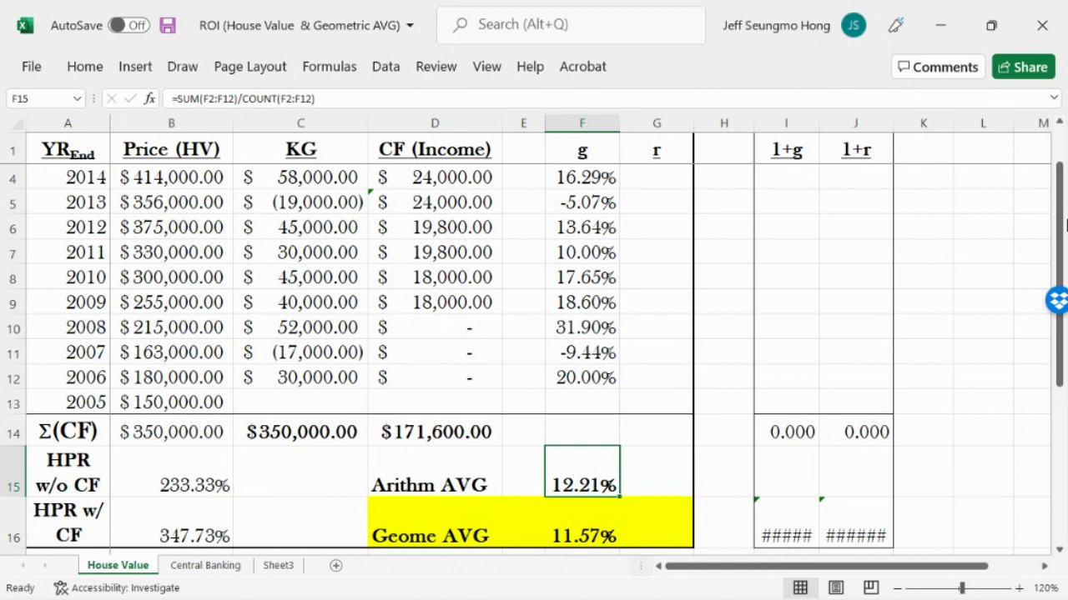
# Step: Review the 2016 year and price inputs, and compare the formulas for the arithmetic average in F15 and the geometric average in F16
pyautogui.moveTo(1058, 183); pyautogui.dragTo(1062, 157)
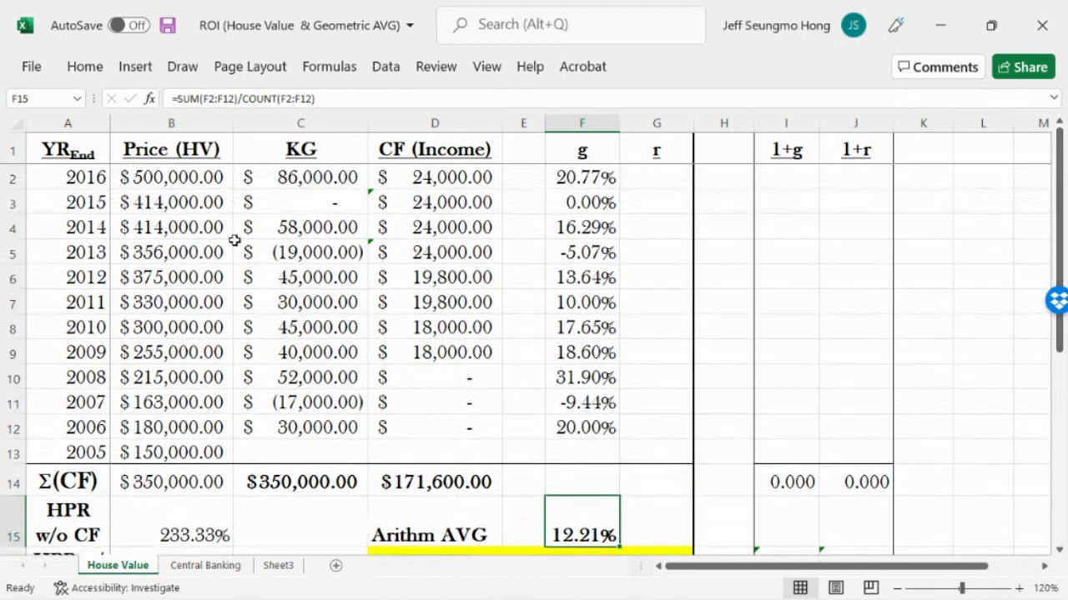
pyautogui.click(198, 177)
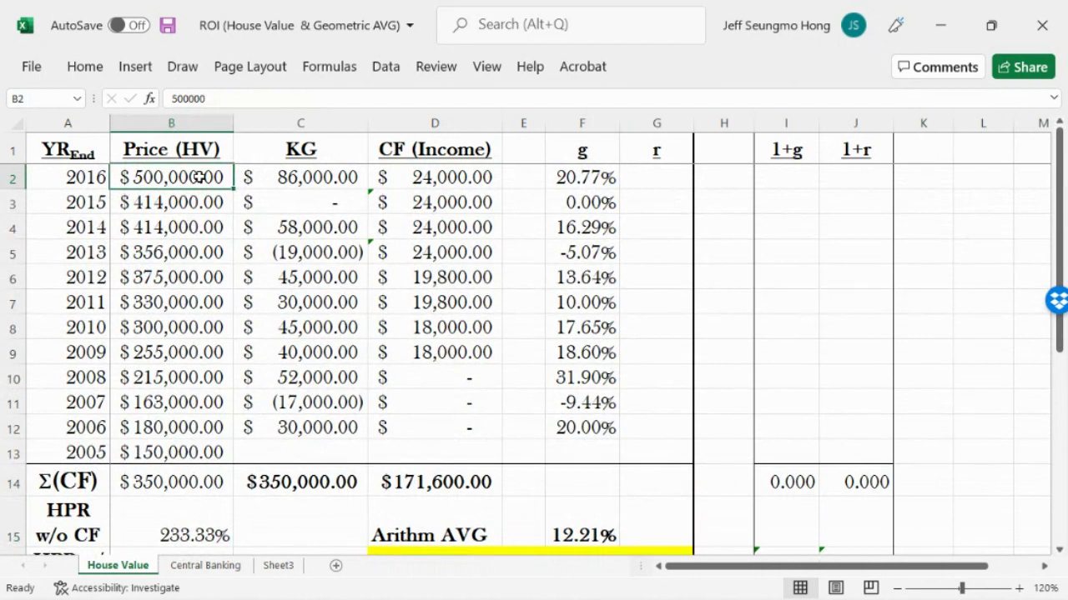
pyautogui.click(48, 180)
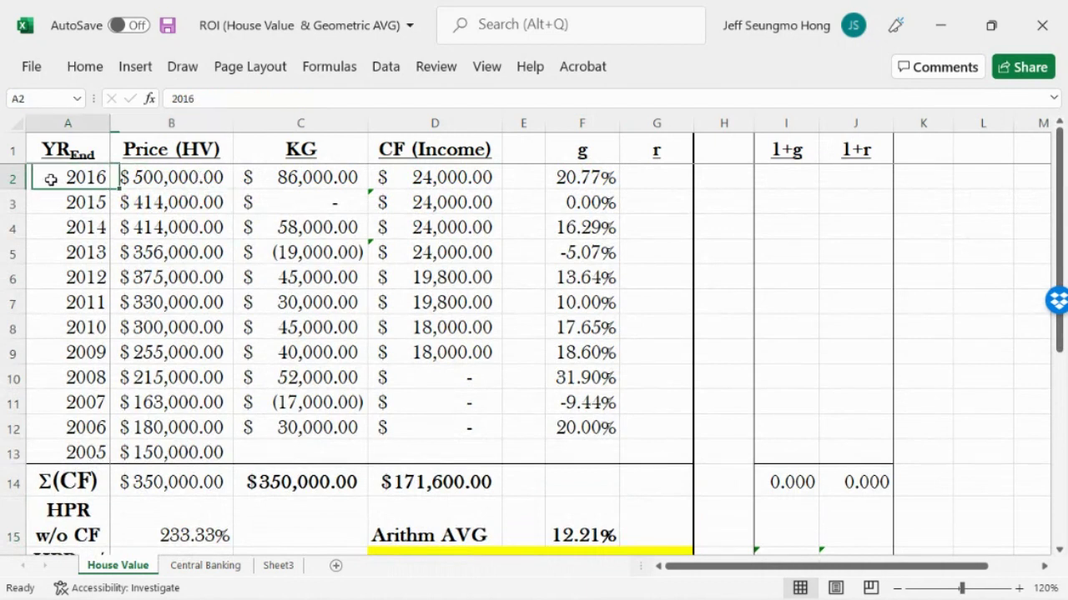
pyautogui.click(190, 183)
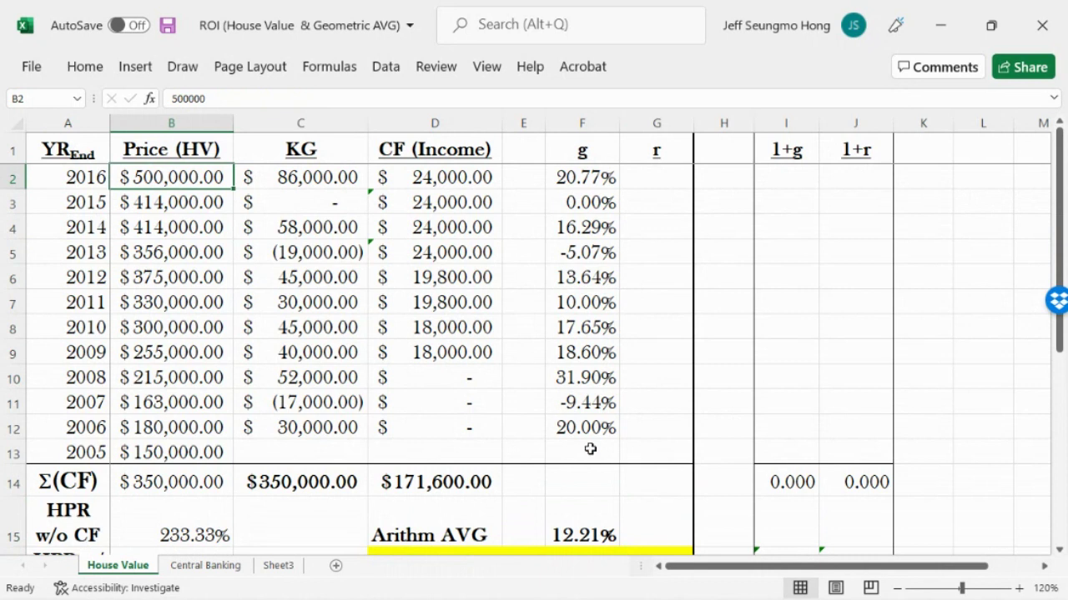
pyautogui.click(598, 538)
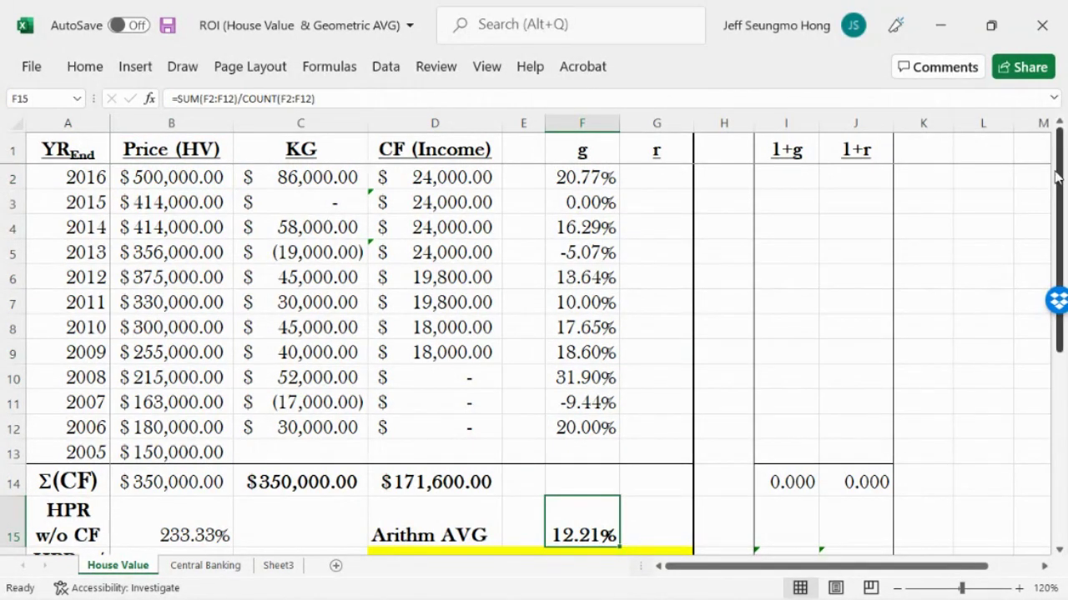
pyautogui.moveTo(1059, 188); pyautogui.dragTo(1034, 261)
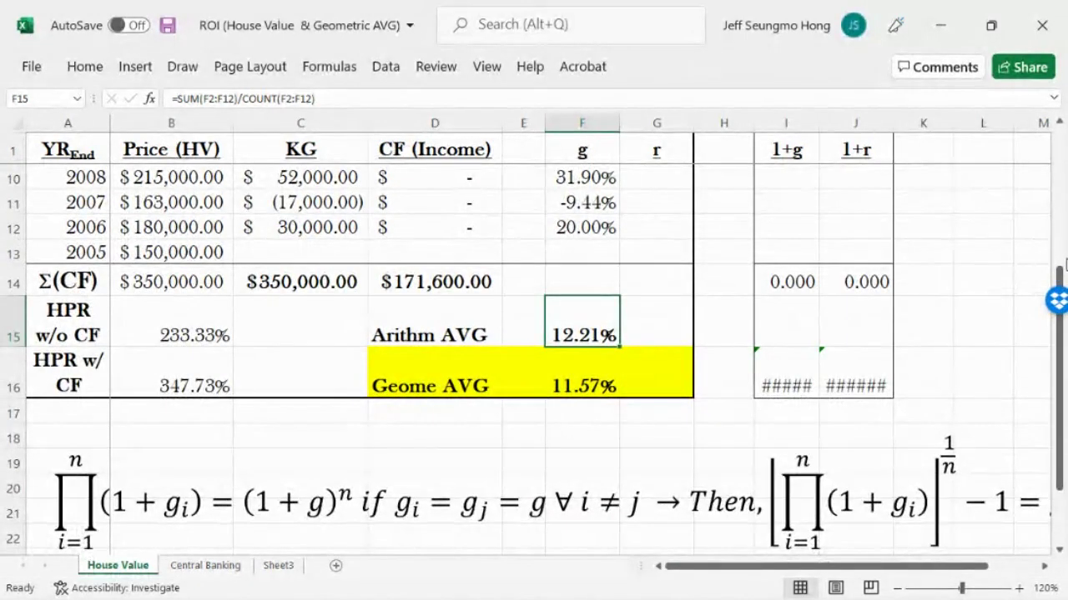
pyautogui.moveTo(1061, 408); pyautogui.dragTo(1059, 372)
pyautogui.click(624, 476)
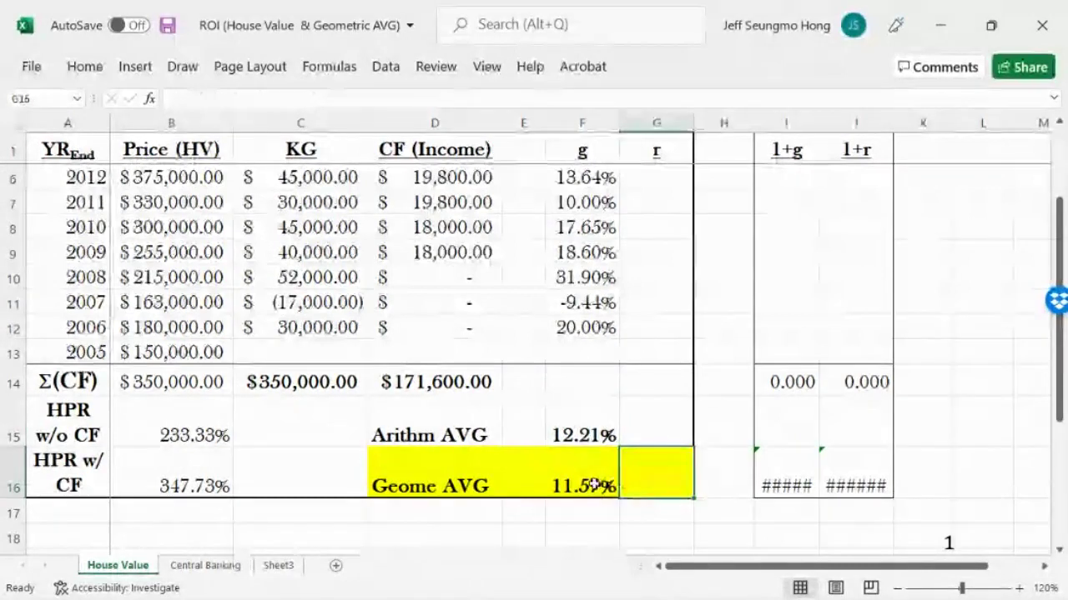
pyautogui.click(594, 460)
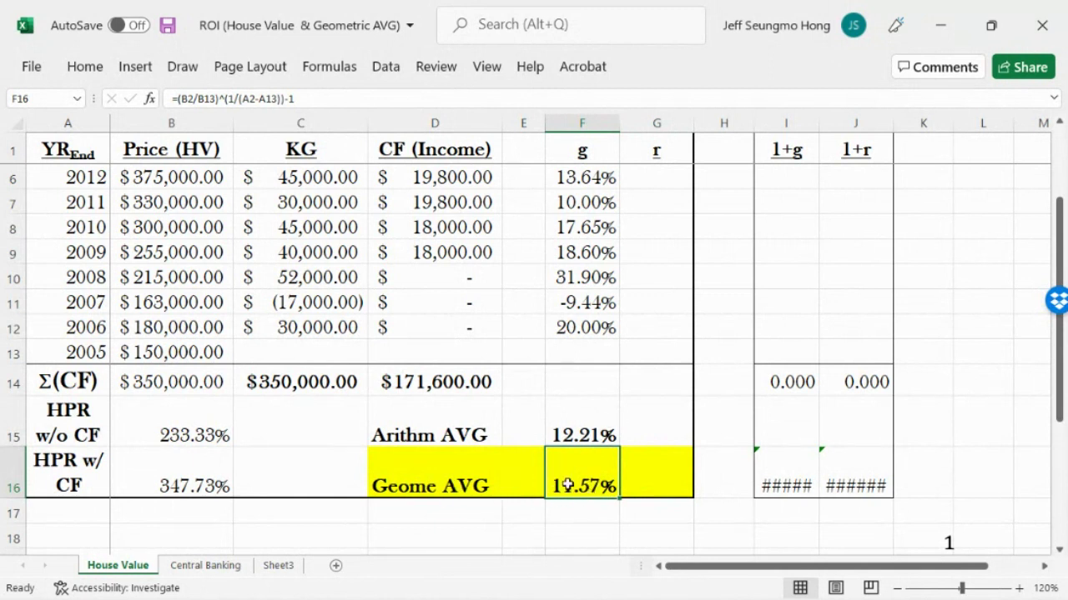
pyautogui.click(576, 432)
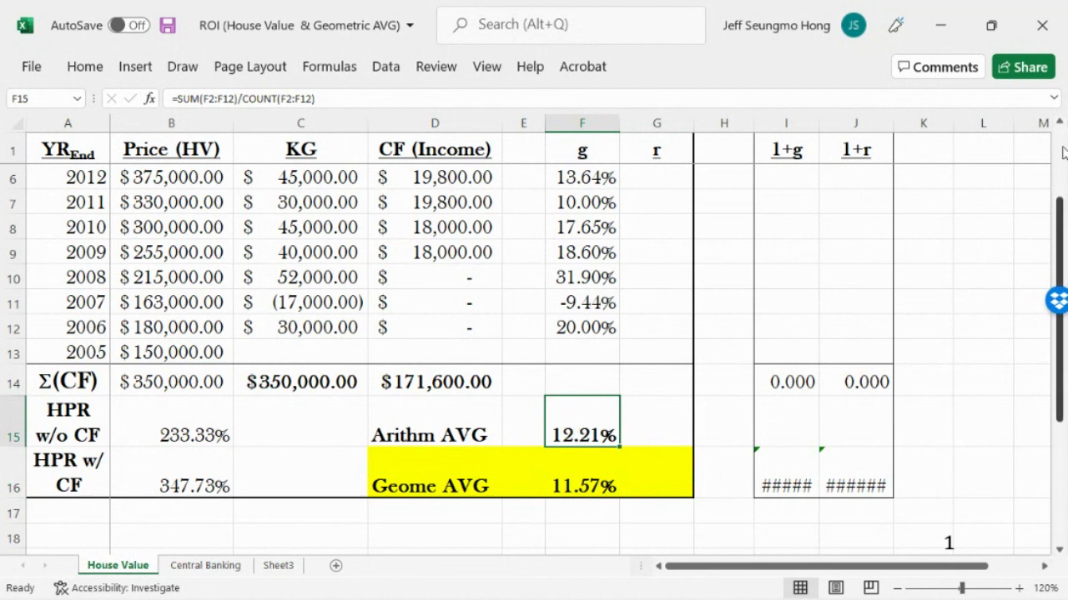
pyautogui.scroll(2, 1063, 158)
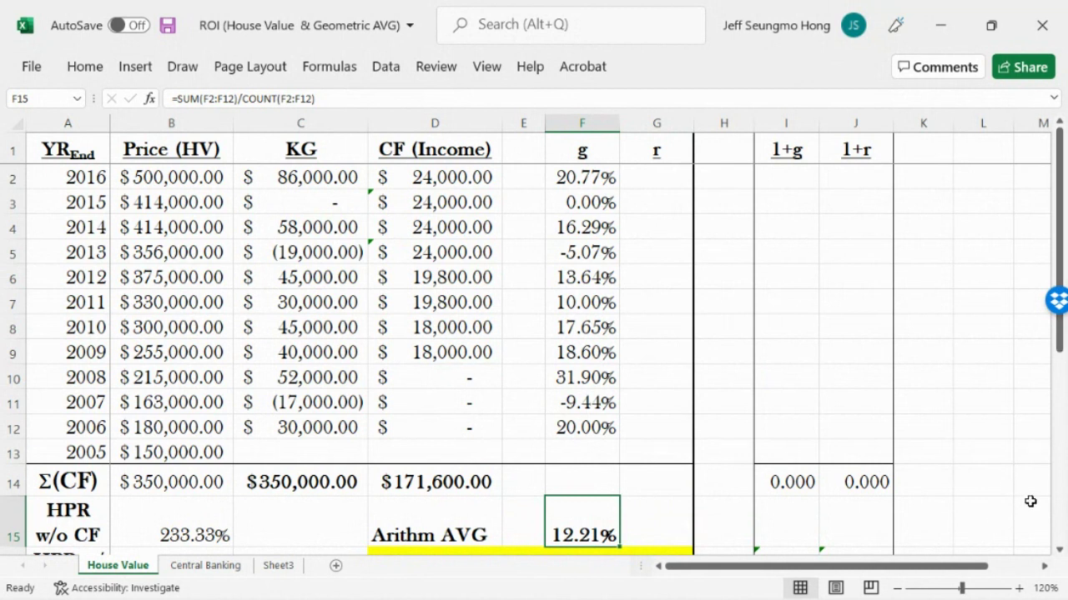
# Step: Enter the 2016 total return formula =(C2+D2)/B3 in G2 of the r column, using the g formula in F2 as reference
pyautogui.click(659, 185)
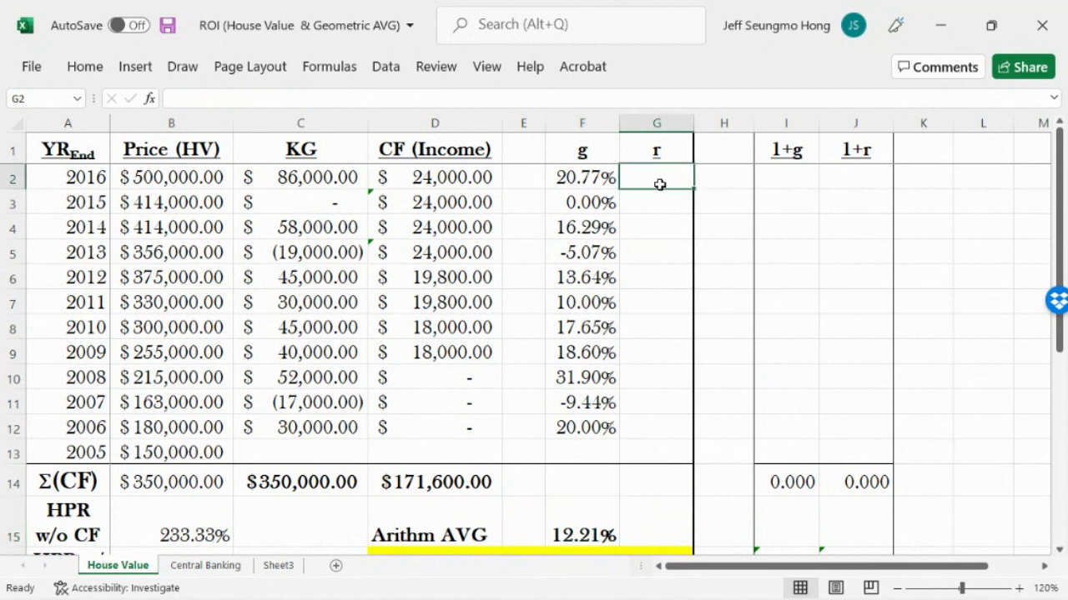
pyautogui.click(585, 176)
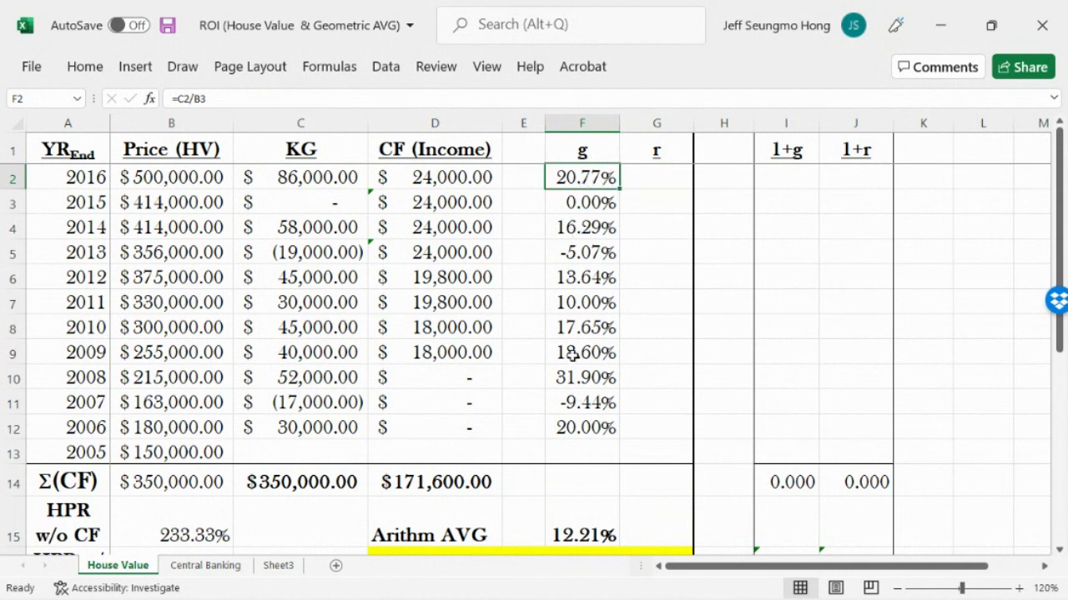
pyautogui.click(648, 183)
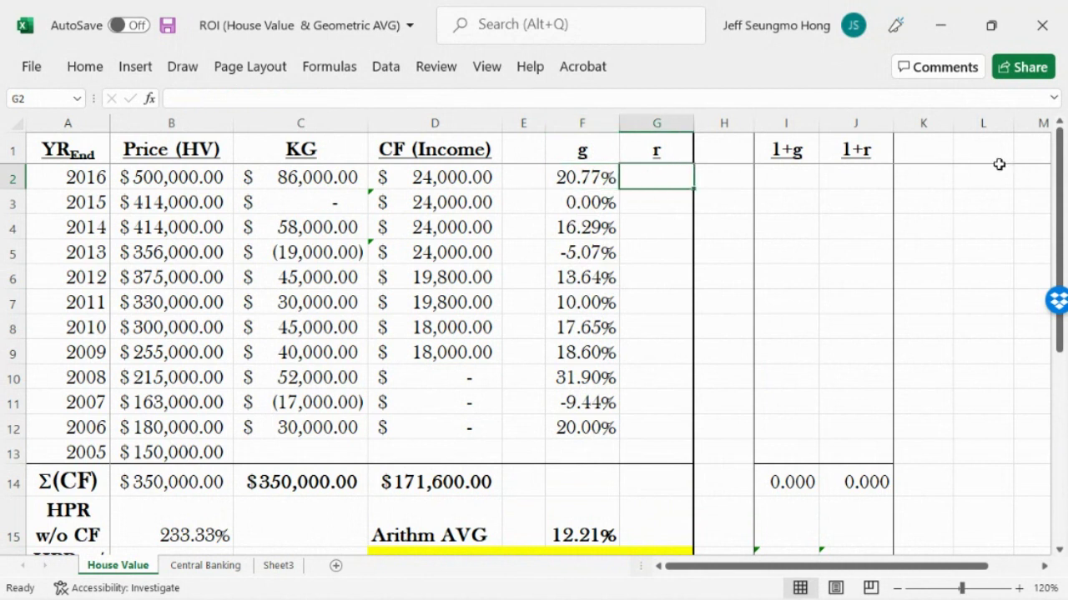
pyautogui.write('=(')
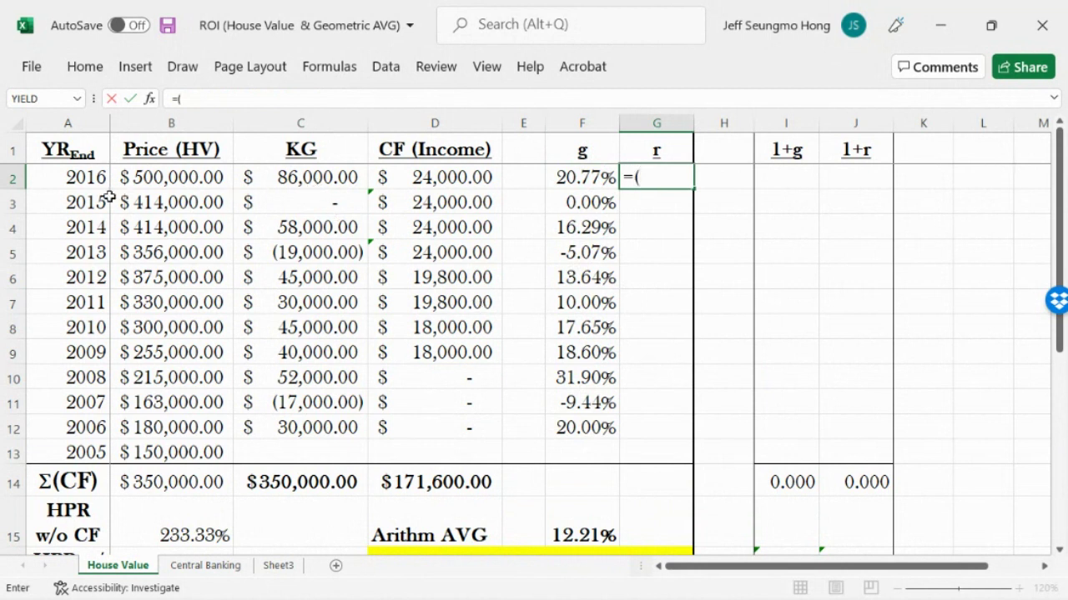
pyautogui.click(342, 178)
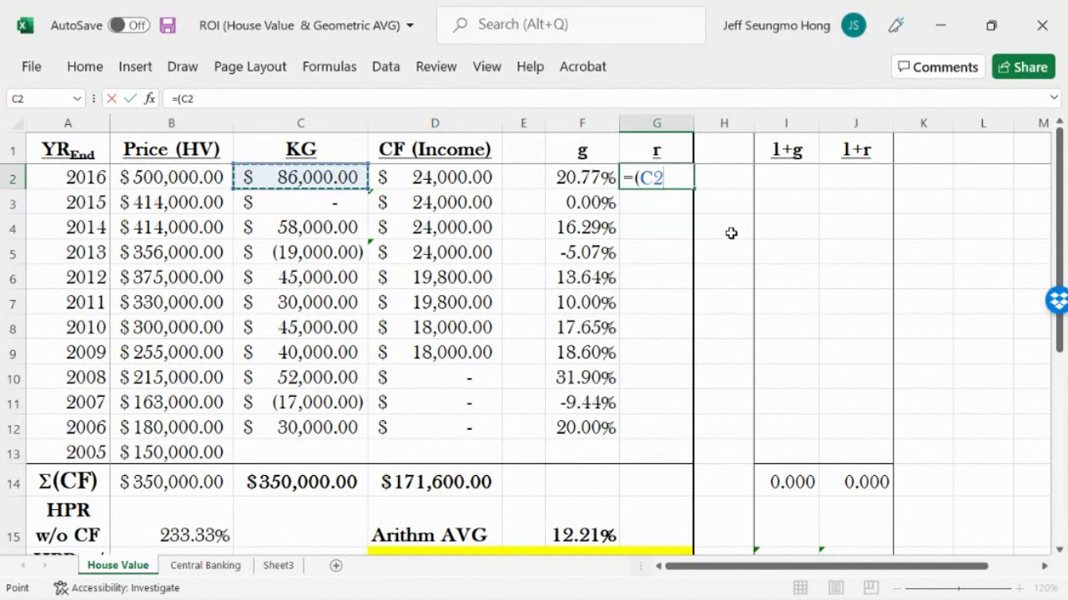
pyautogui.write('+')
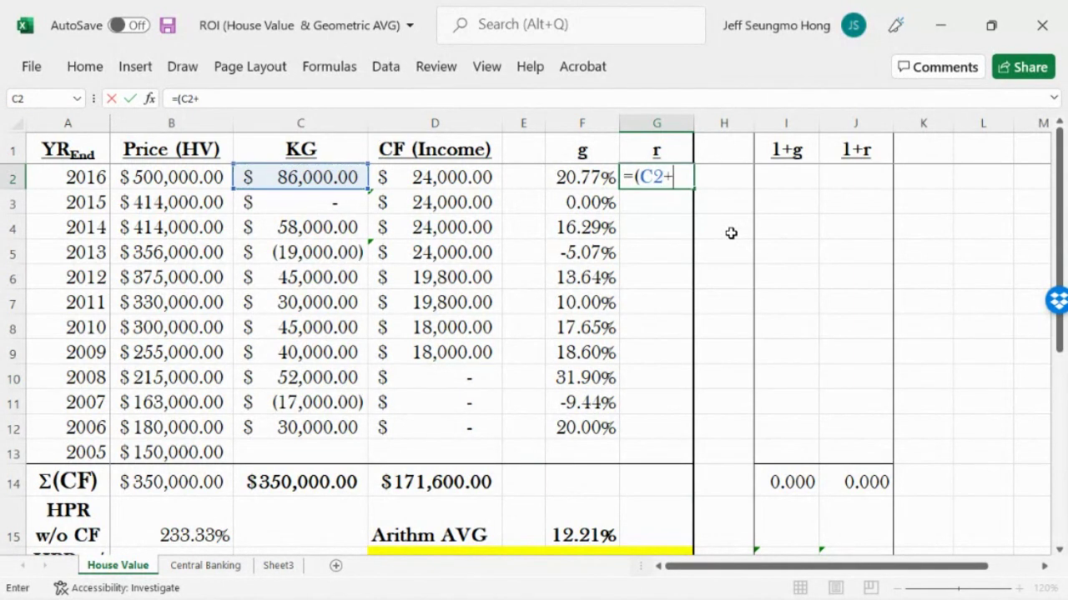
pyautogui.click(421, 182)
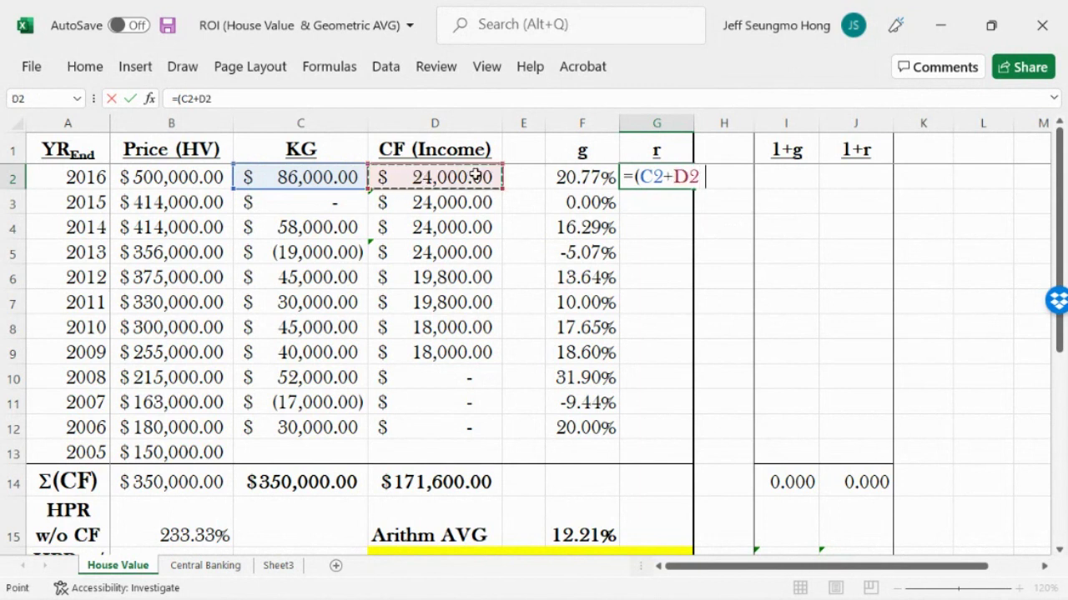
pyautogui.write(')')
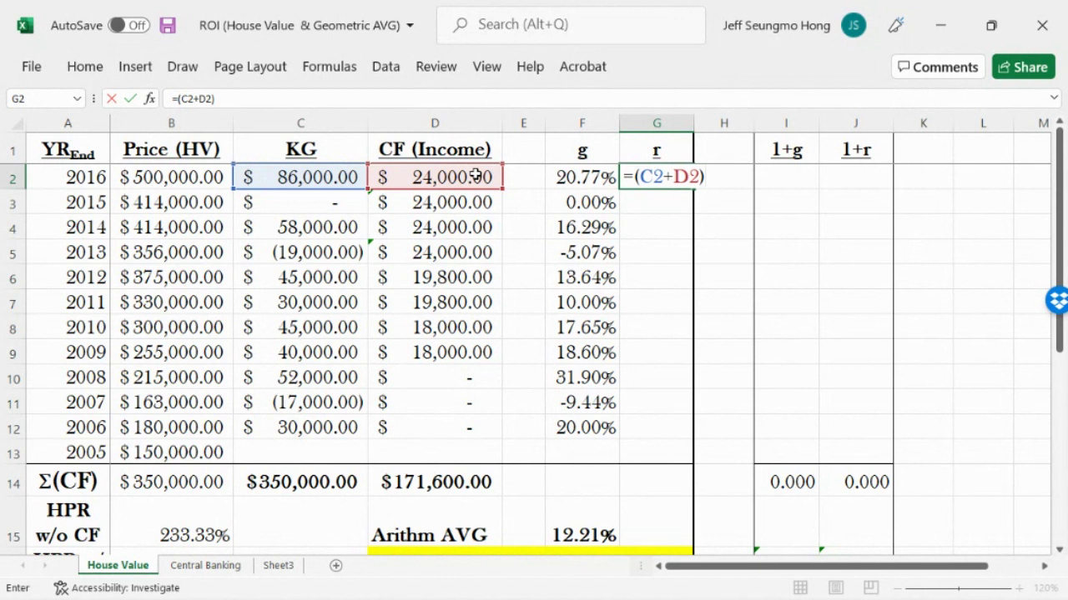
pyautogui.write('/')
pyautogui.click(134, 214)
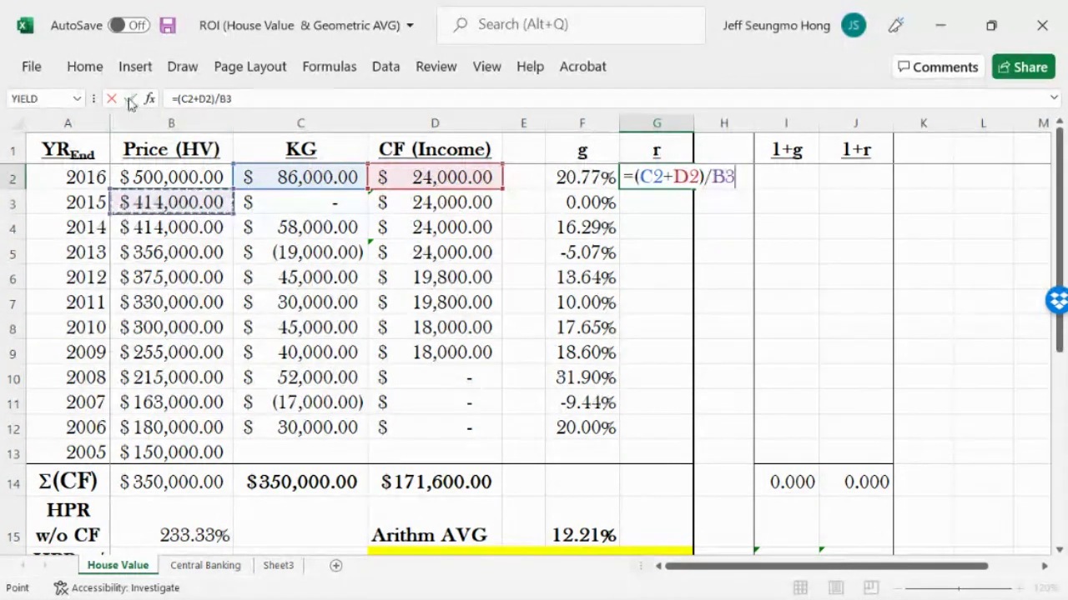
pyautogui.hotkey('ctrl', 'Return')
# Step: Check the g formula in F2 against the r formula, and fill G2's formula down through G12
pyautogui.doubleClick(562, 176)
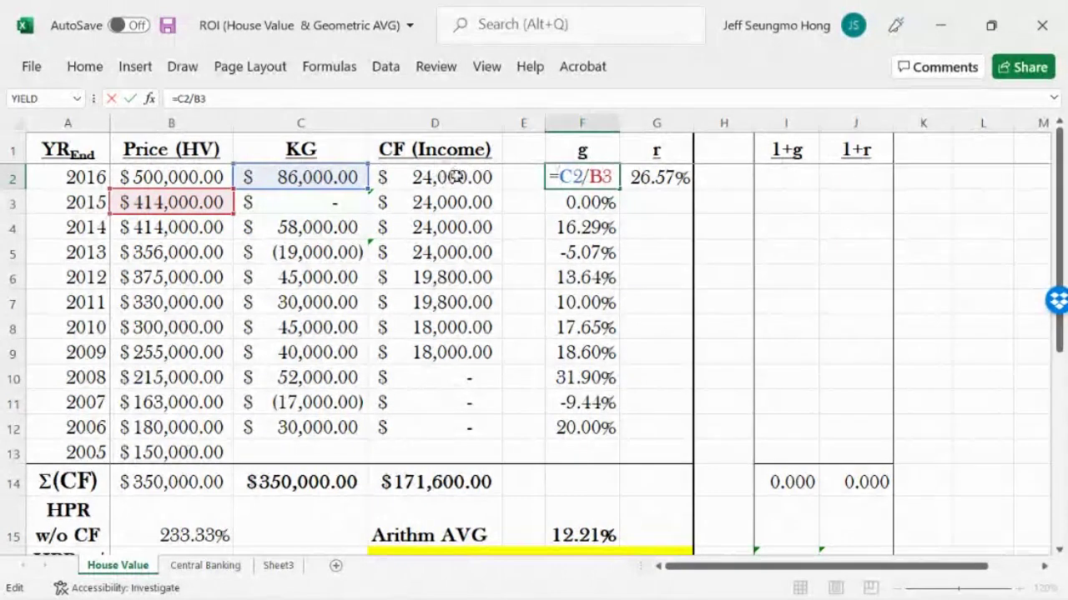
pyautogui.click(111, 99)
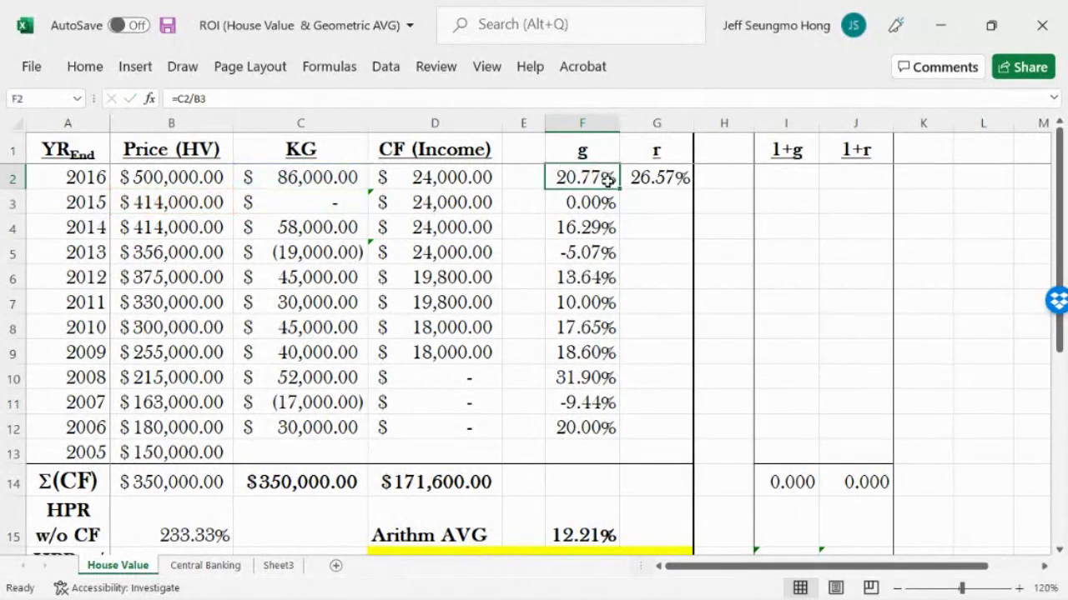
pyautogui.click(672, 182)
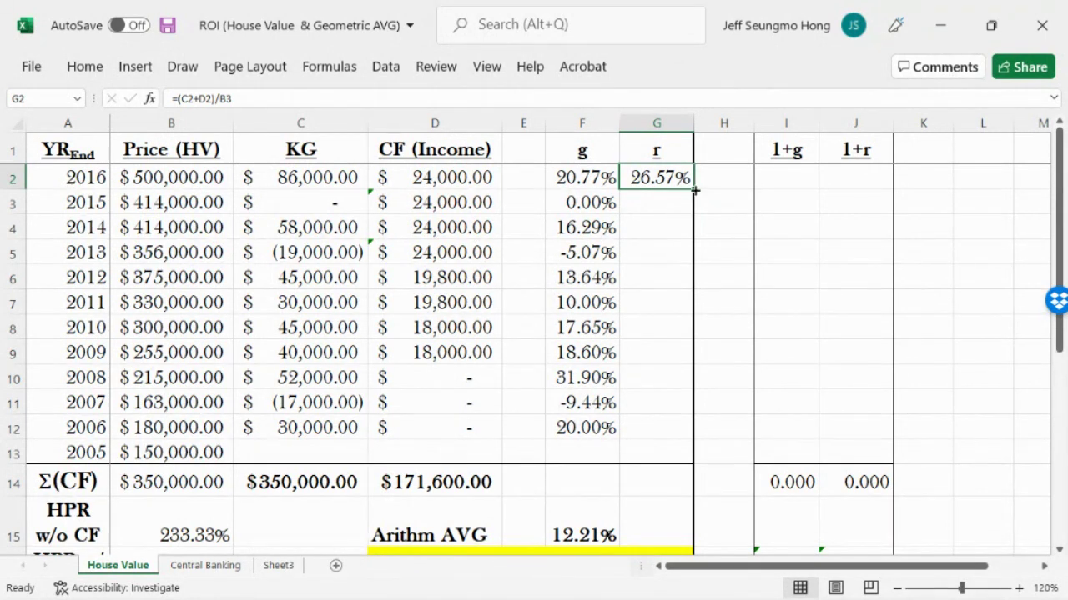
pyautogui.moveTo(693, 190); pyautogui.dragTo(679, 440)
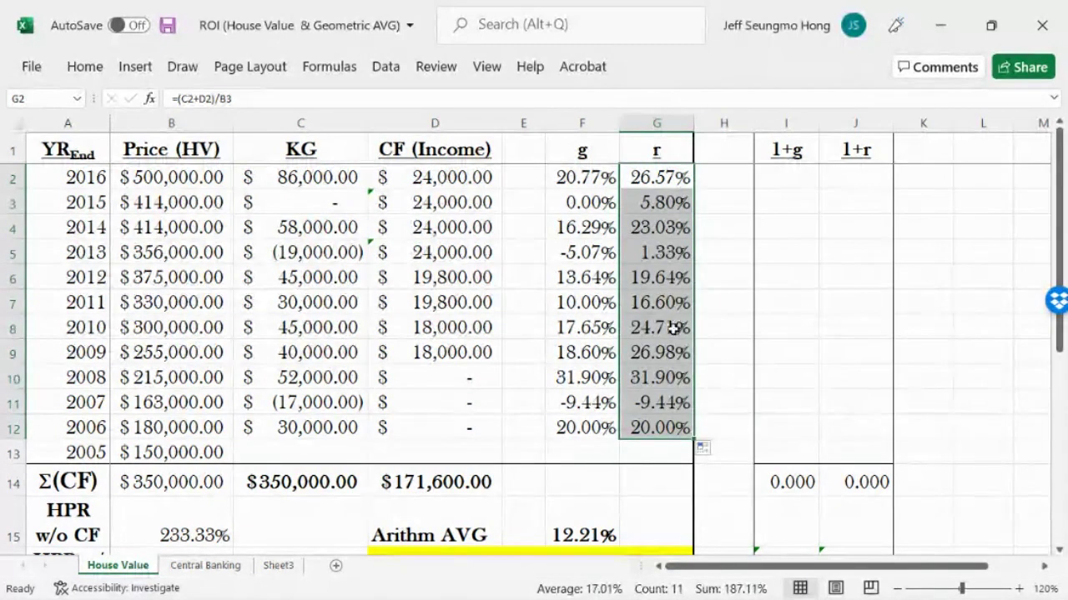
# Step: Inspect the copied r formulas between G3 and G8, and compare the g and r values for 2006 to 2008 in F10:G12
pyautogui.click(652, 205)
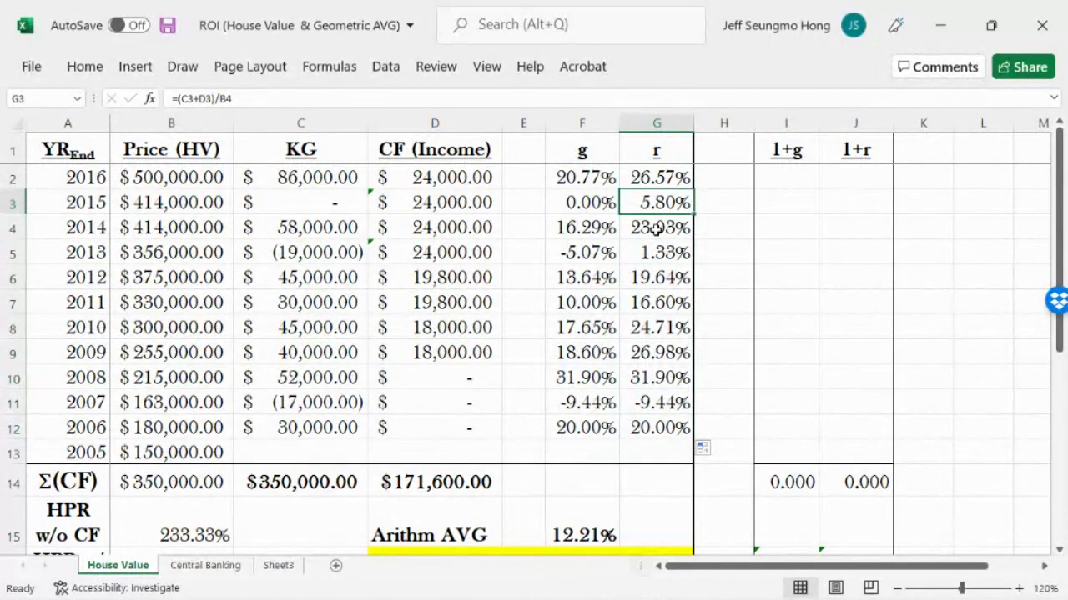
pyautogui.click(656, 230)
pyautogui.click(661, 270)
pyautogui.click(665, 300)
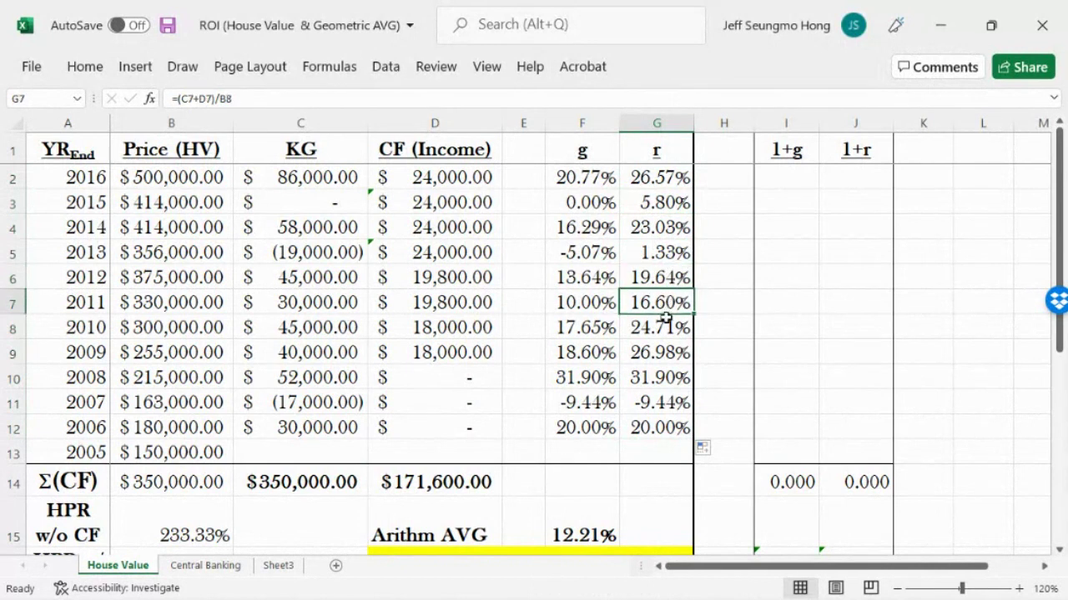
pyautogui.click(666, 323)
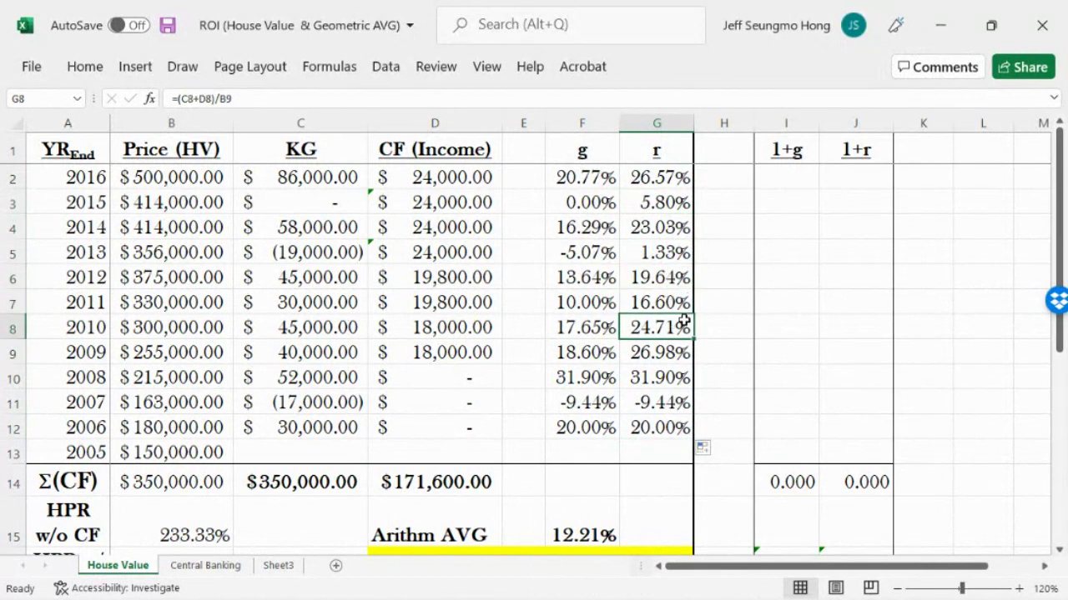
pyautogui.moveTo(562, 377); pyautogui.dragTo(671, 426)
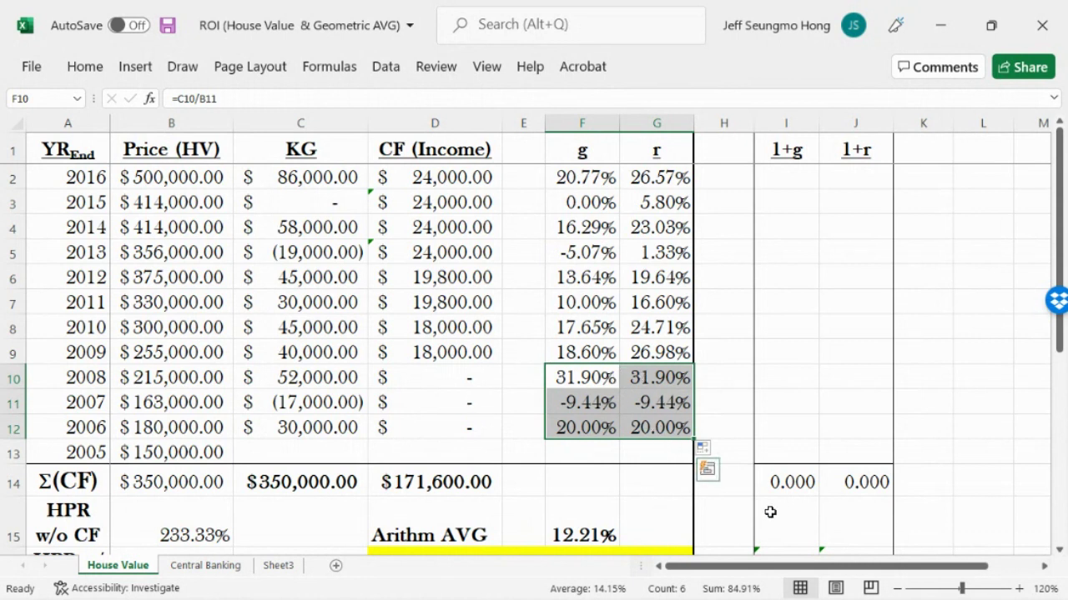
# Step: Review the r column entries down to G12 and the empty average cell G15, and examine the ranges in F15's arithmetic average formula
pyautogui.moveTo(1061, 349); pyautogui.dragTo(1062, 367)
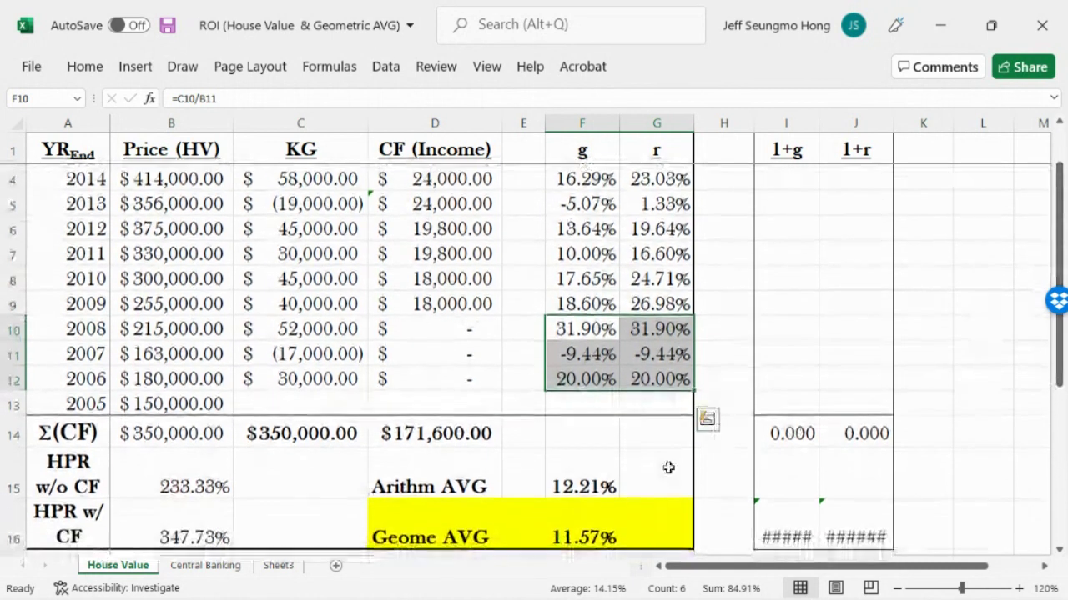
pyautogui.click(654, 483)
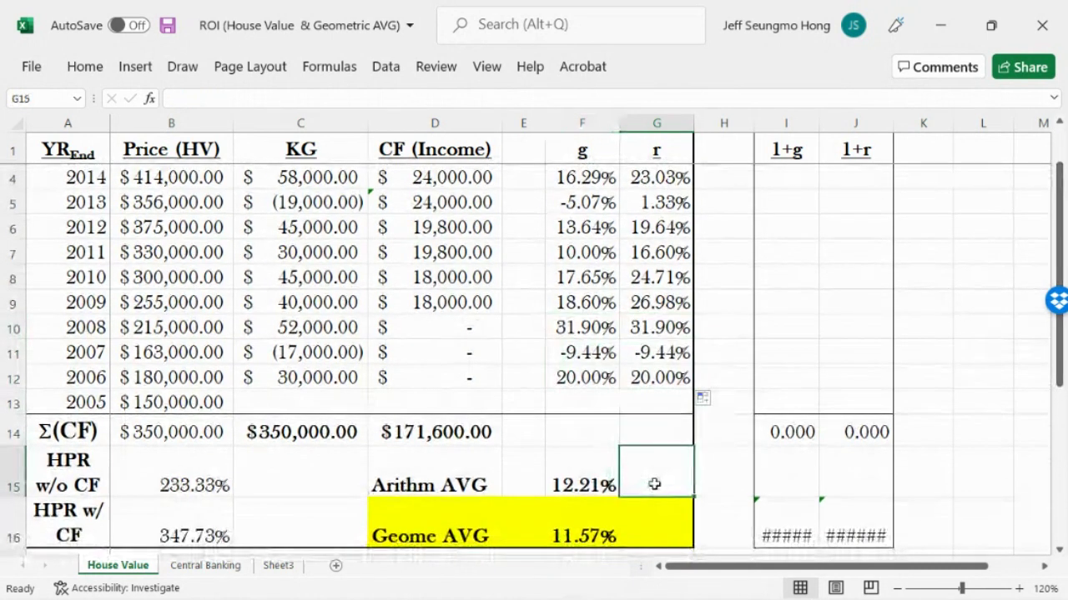
pyautogui.click(674, 177)
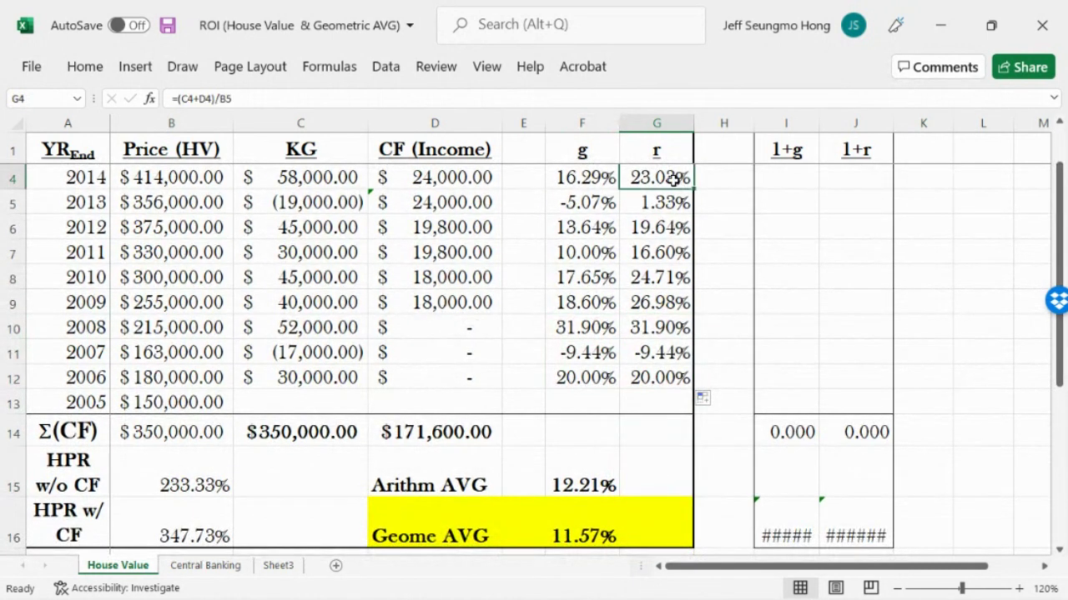
pyautogui.click(656, 373)
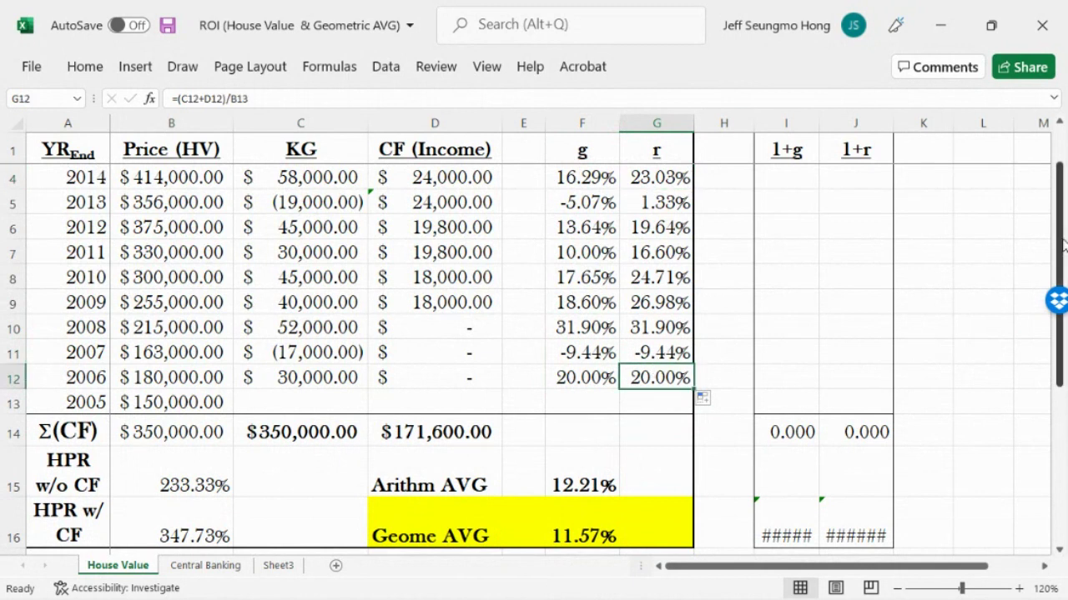
pyautogui.moveTo(1062, 241); pyautogui.dragTo(1062, 217)
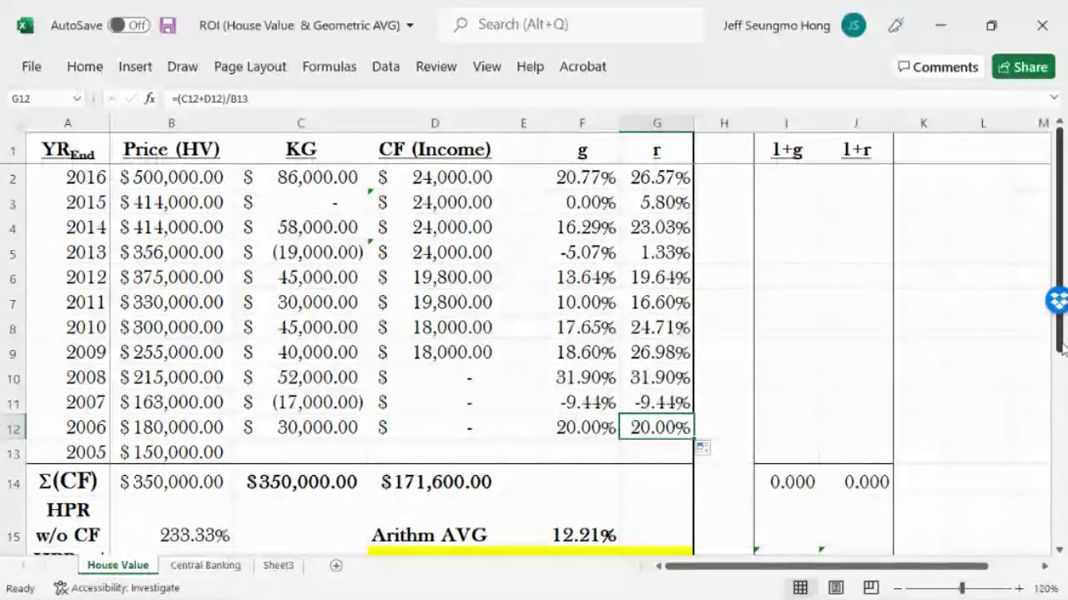
pyautogui.moveTo(1062, 351); pyautogui.dragTo(1059, 380)
pyautogui.click(601, 479)
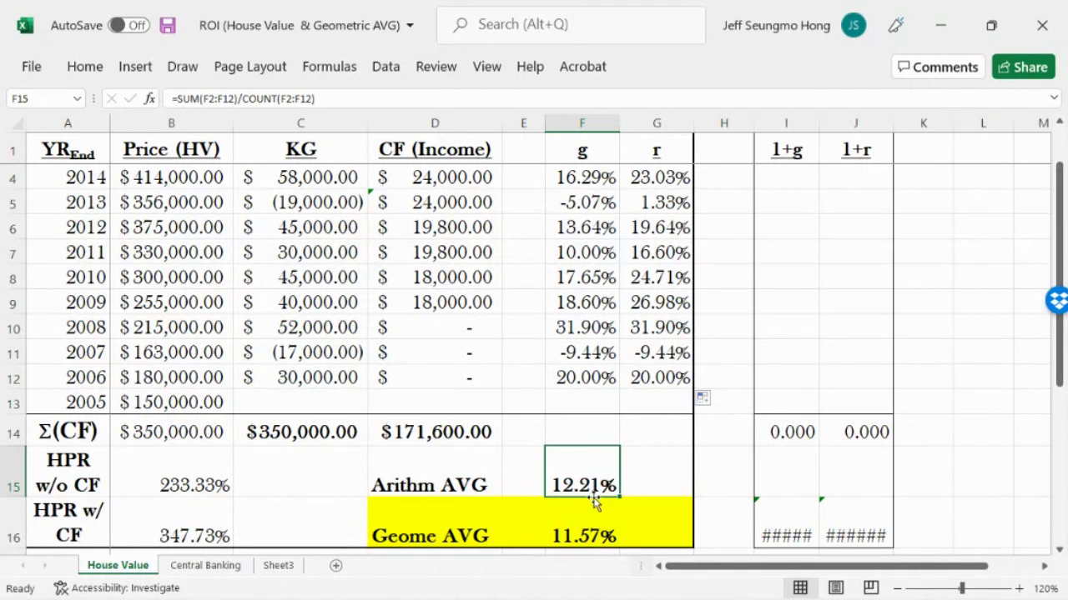
pyautogui.doubleClick(597, 483)
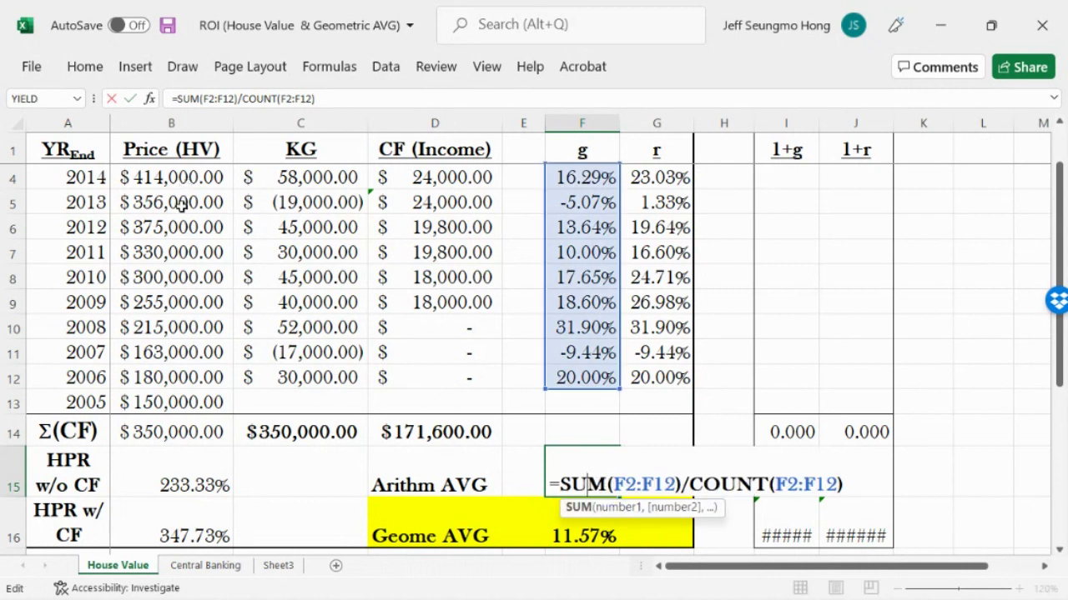
pyautogui.click(129, 98)
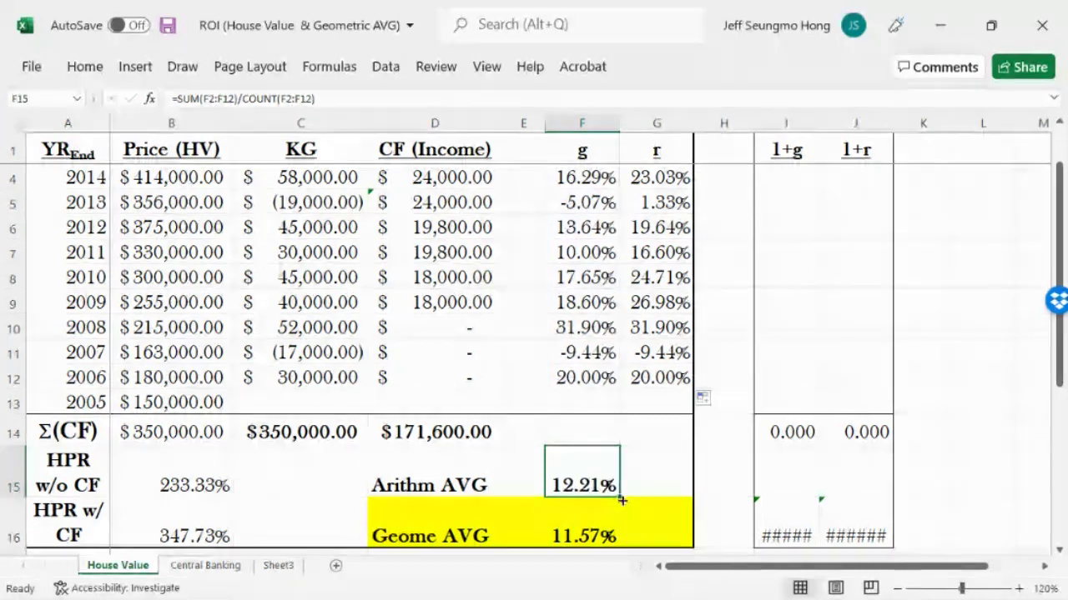
# Step: Copy the arithmetic average formula from F15 into G15 to average the r column
pyautogui.moveTo(620, 496); pyautogui.dragTo(687, 497)
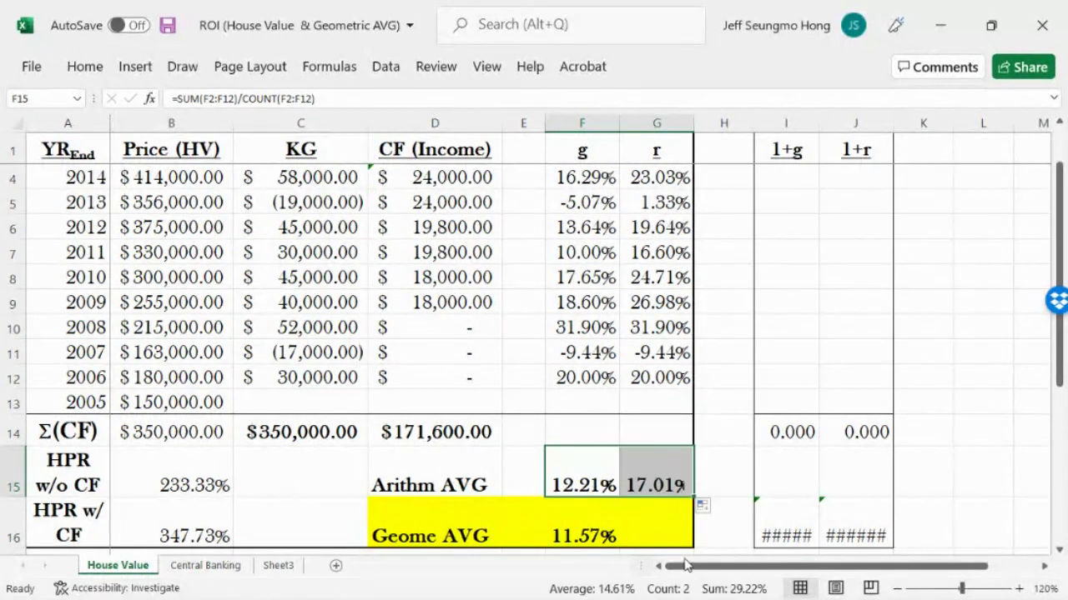
pyautogui.click(656, 467)
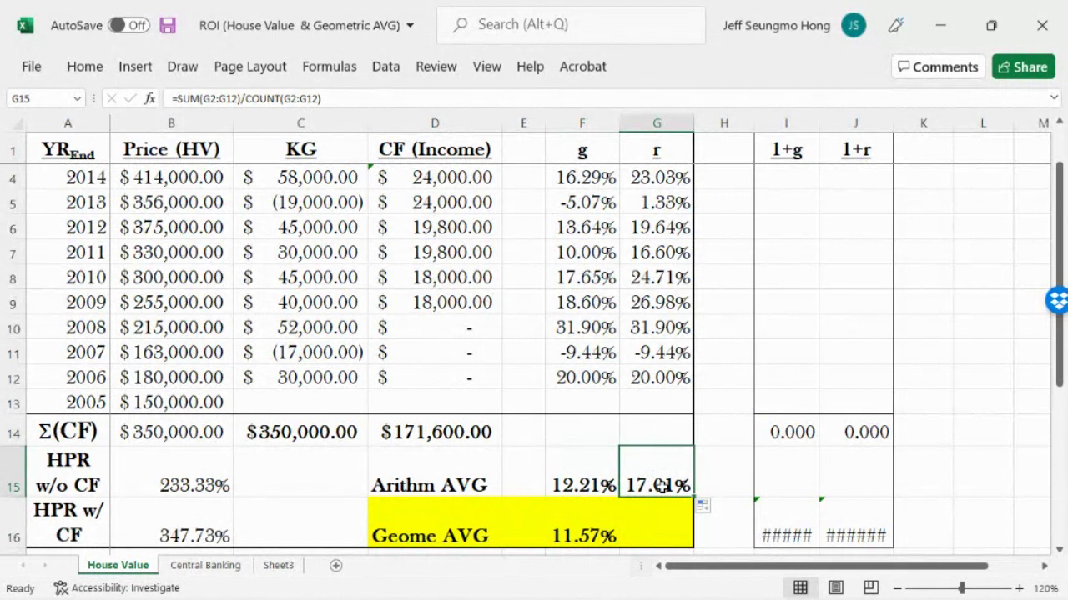
pyautogui.click(650, 535)
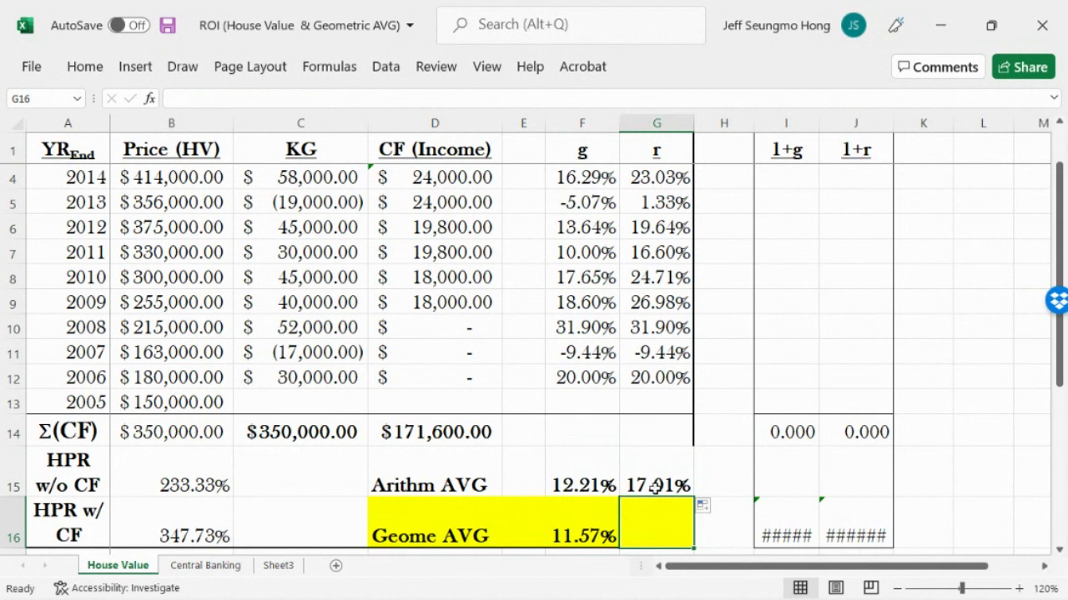
pyautogui.moveTo(788, 594)
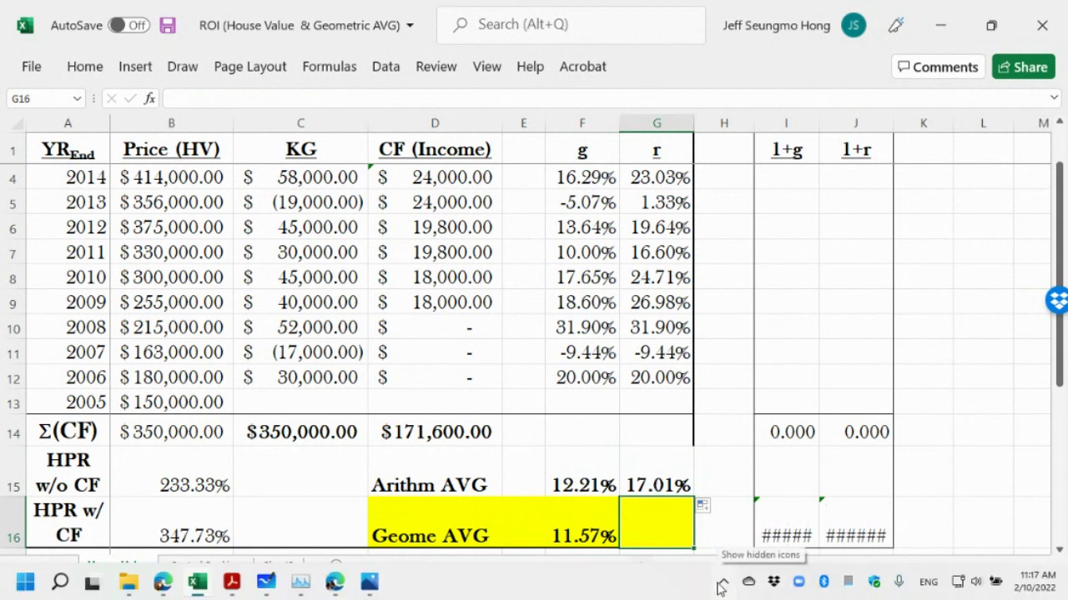
pyautogui.click(149, 98)
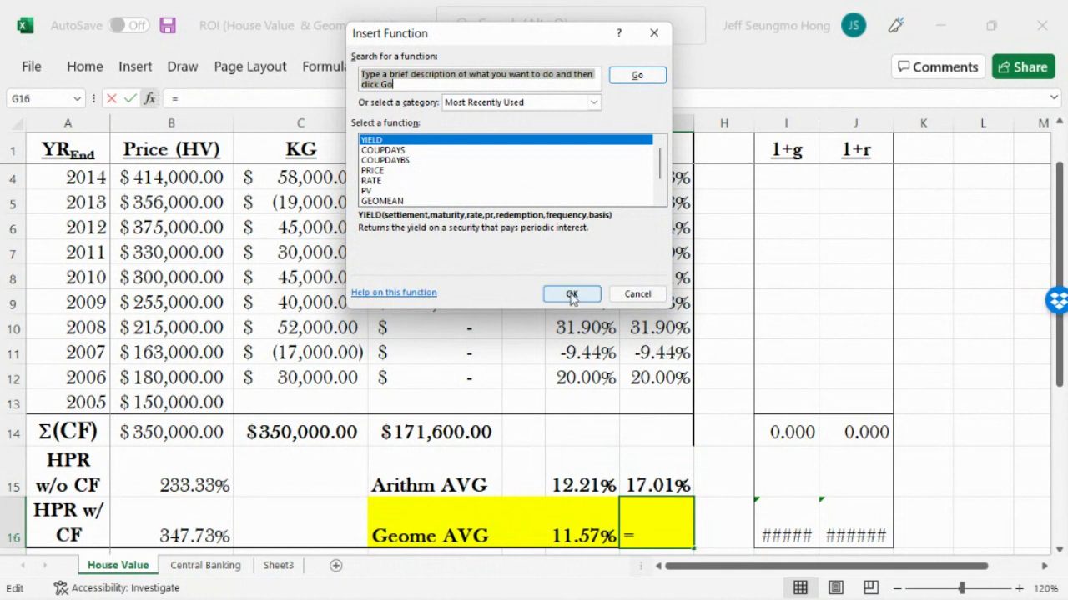
pyautogui.click(647, 295)
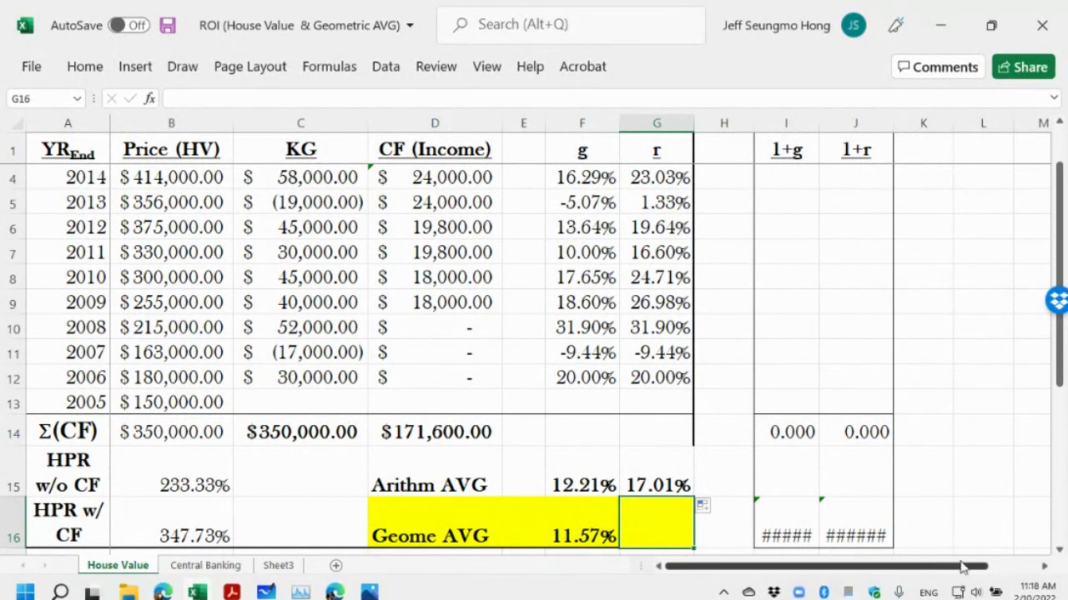
# Step: Examine the 1+g and 1+r helper columns, I and J, beside the returns table
pyautogui.click(695, 488)
pyautogui.click(929, 321)
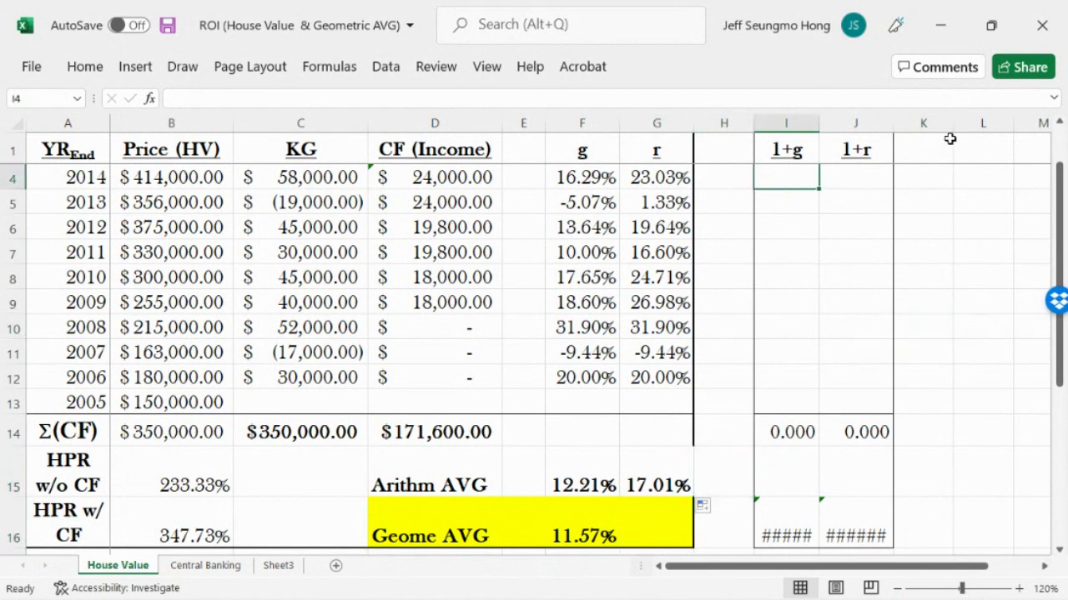
pyautogui.click(792, 125)
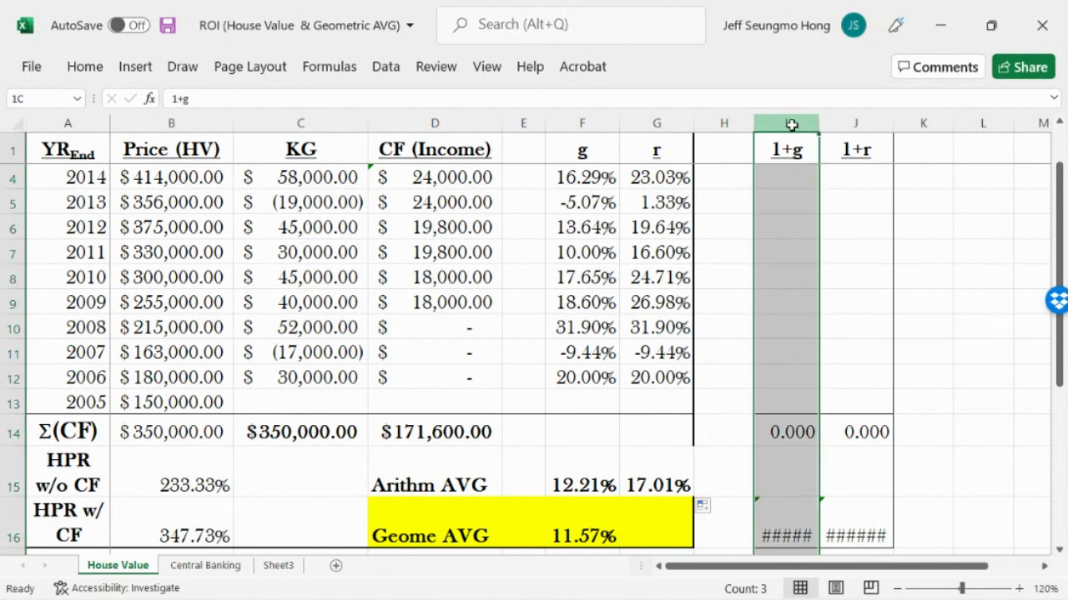
pyautogui.click(835, 126)
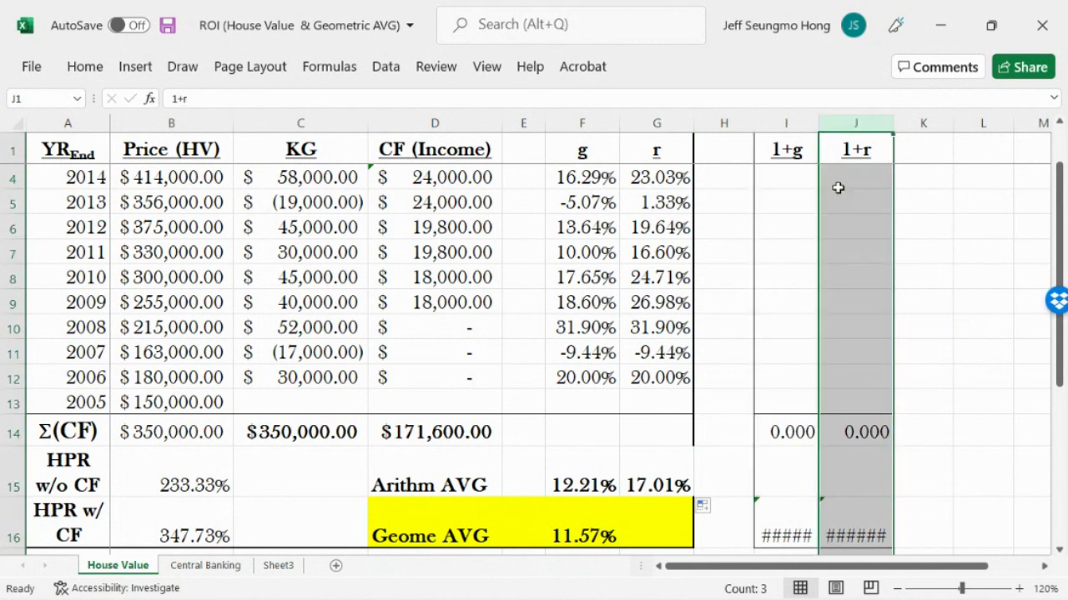
pyautogui.click(797, 177)
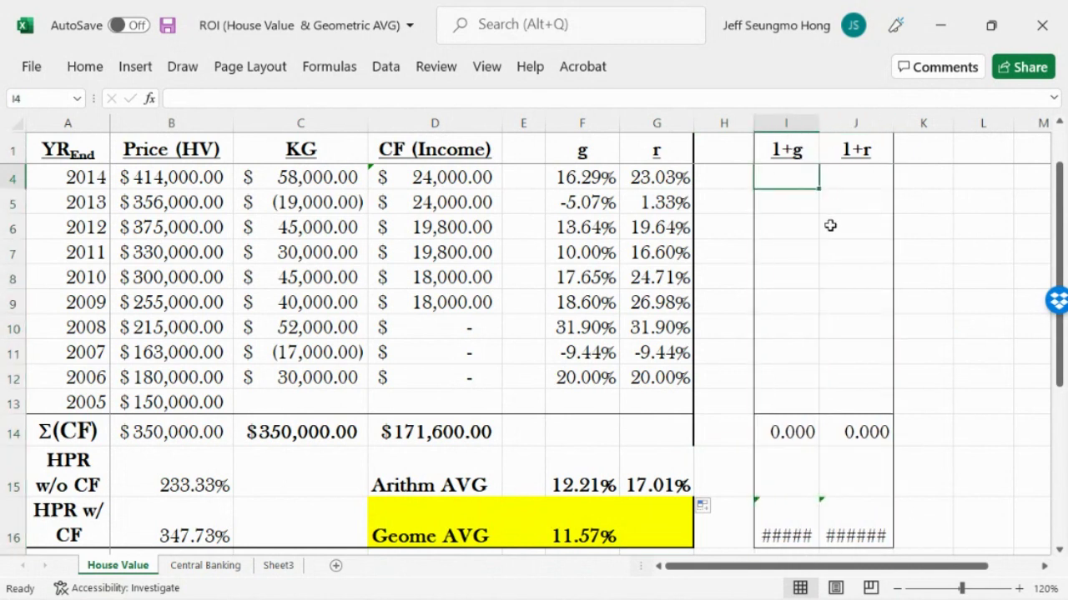
# Step: Enter the 2014 growth factor formula =1+F4 in I4 of the 1+g column
pyautogui.click(589, 181)
pyautogui.click(786, 178)
pyautogui.moveTo(4, 589)
pyautogui.write('=')
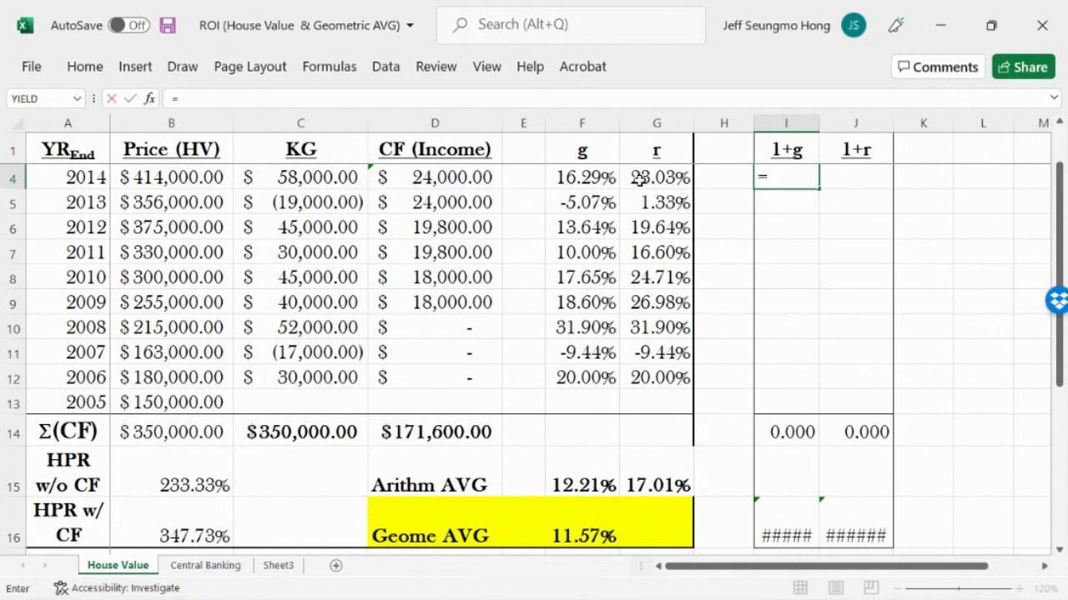
pyautogui.write('1+')
pyautogui.click(578, 177)
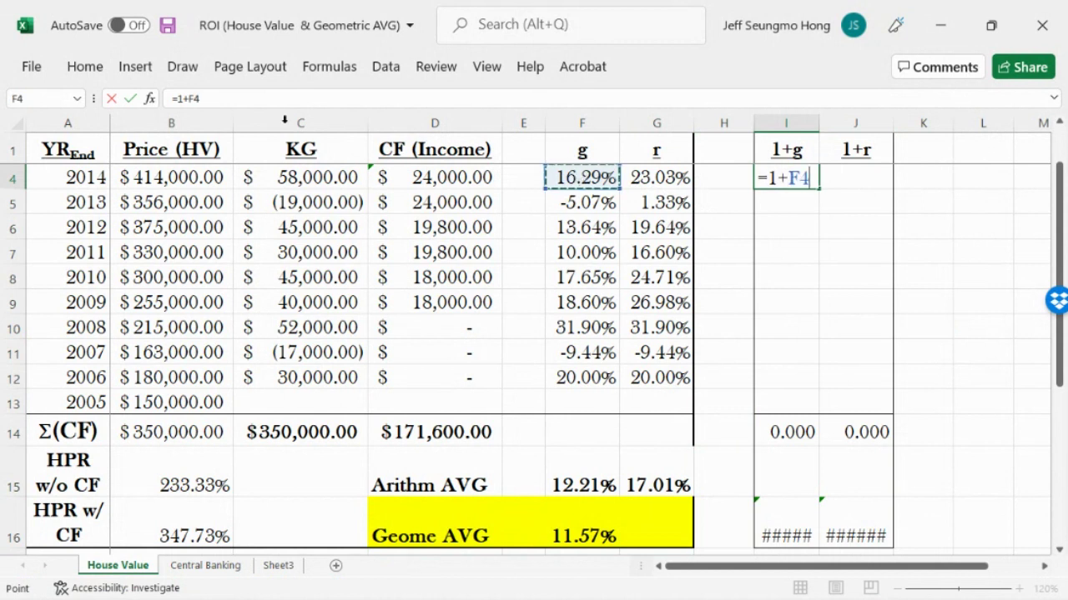
pyautogui.click(129, 98)
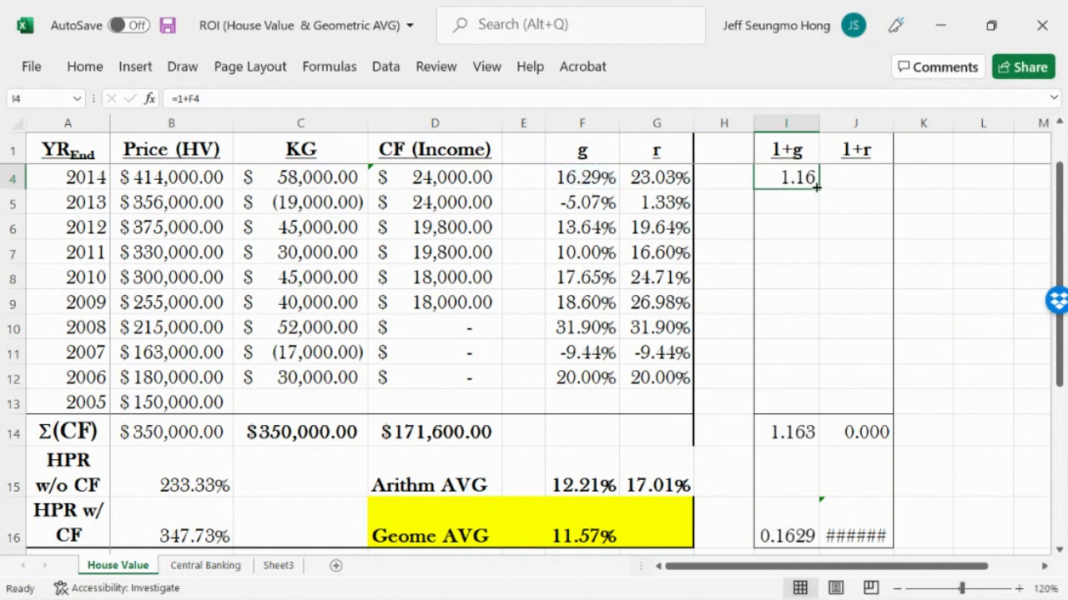
# Step: Fill I4's growth factor formula down through I12 and display I4:I12 with three decimal places
pyautogui.moveTo(816, 188); pyautogui.dragTo(820, 400)
pyautogui.moveTo(784, 177); pyautogui.dragTo(782, 377)
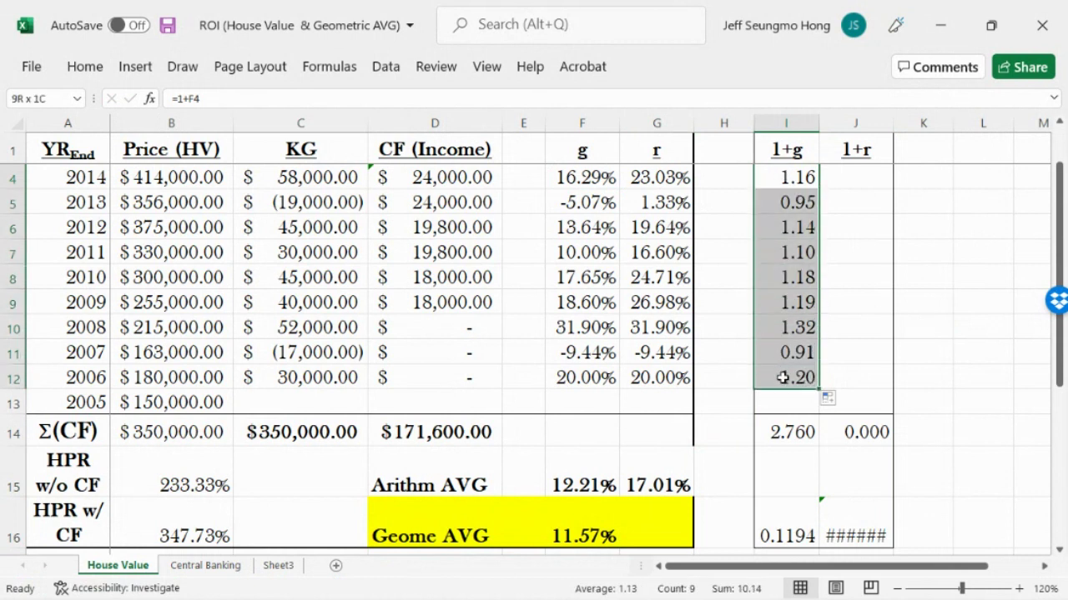
pyautogui.click(86, 68)
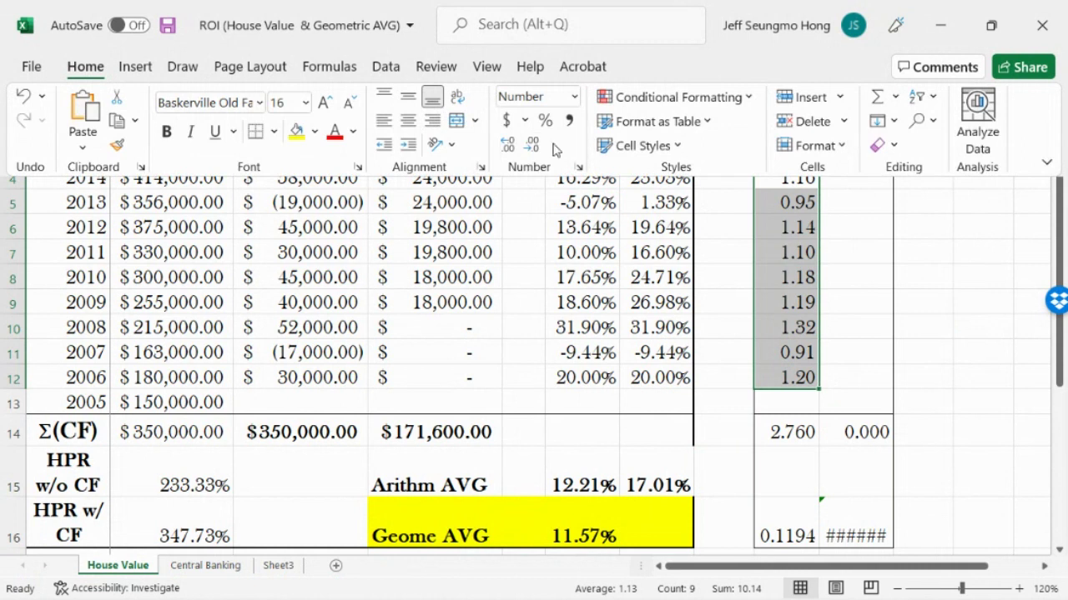
pyautogui.click(509, 146)
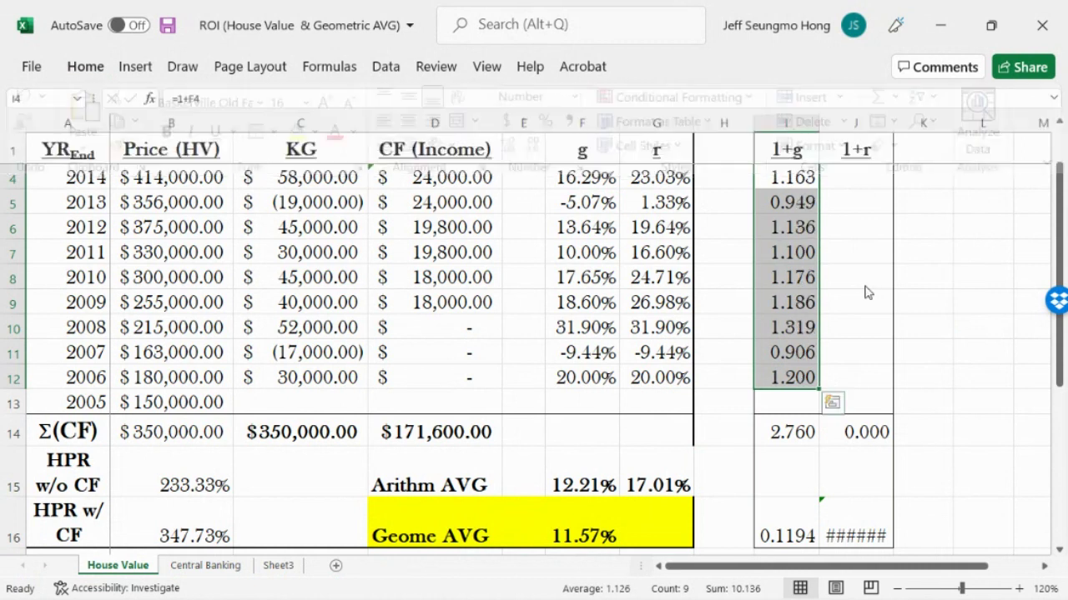
# Step: Compare the g values in F4:F12 with the 1+g factors, and inspect the range used by the PRODUCT formula in I14
pyautogui.moveTo(571, 177); pyautogui.dragTo(584, 376)
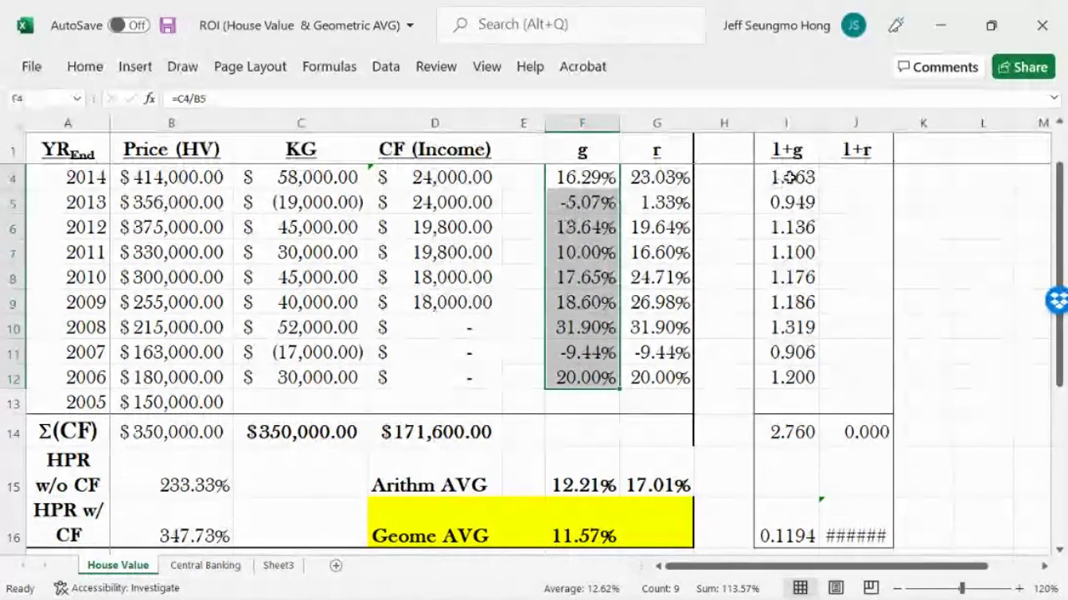
pyautogui.click(957, 427)
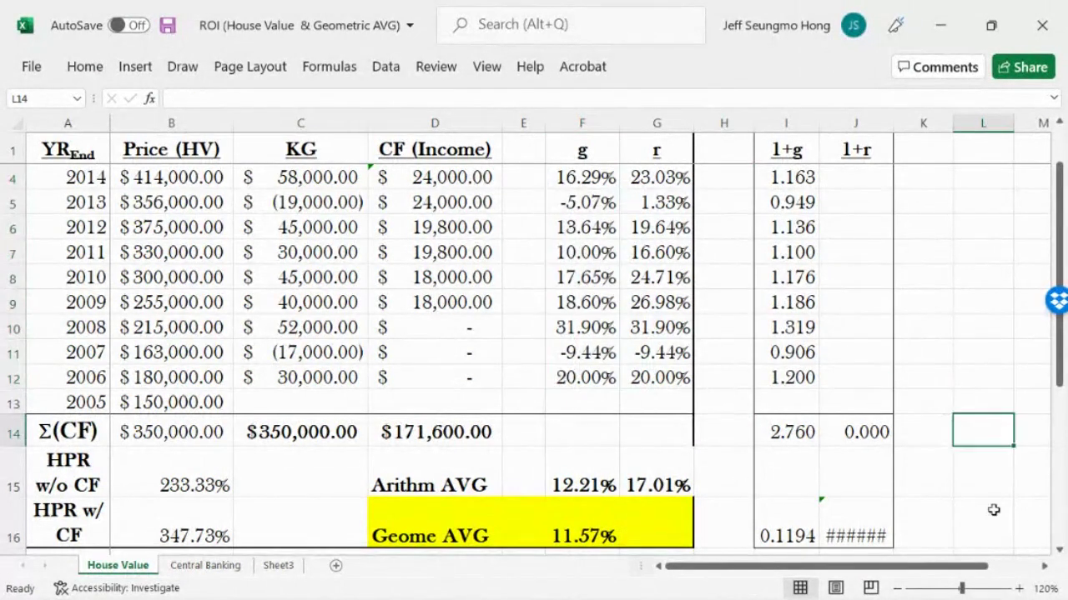
pyautogui.click(781, 434)
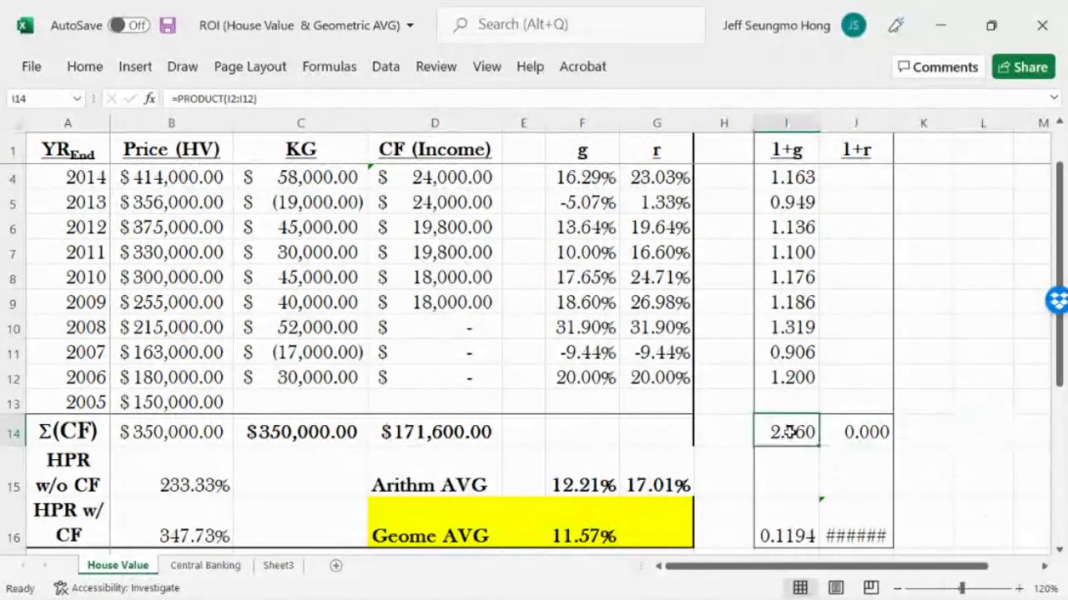
pyautogui.doubleClick(793, 432)
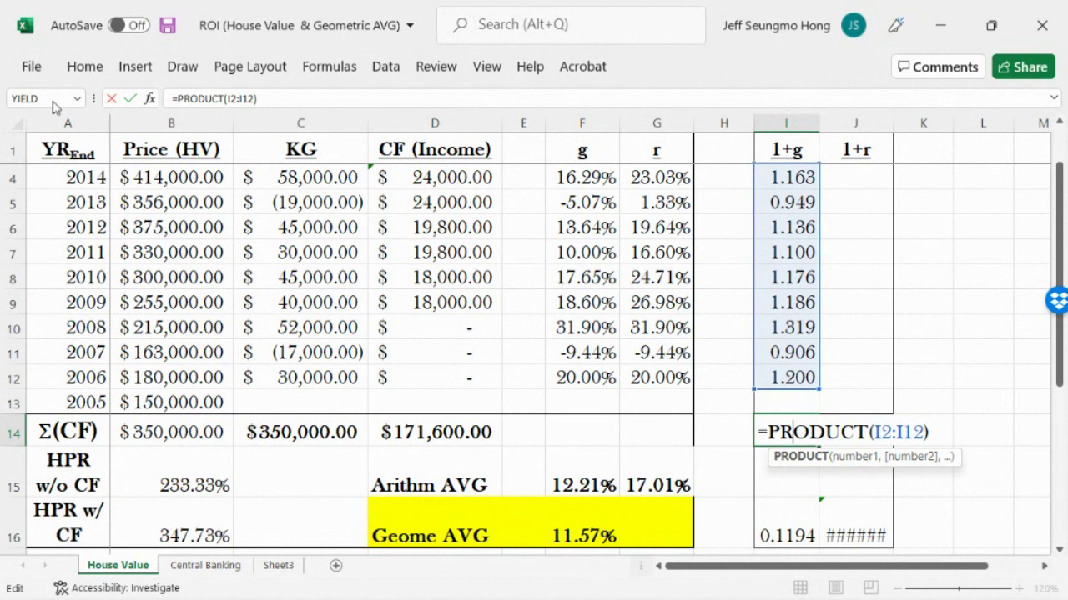
pyautogui.click(109, 100)
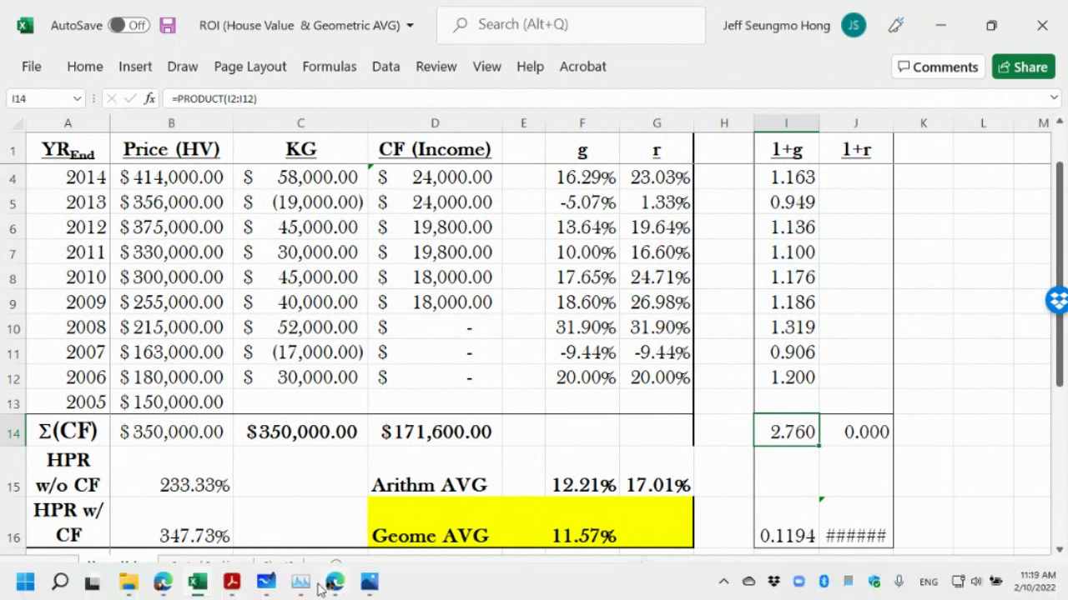
# Step: Switch to ROI.pdf in Adobe Acrobat and review the price compounding equations on the Geometric Avg - concept slide
pyautogui.moveTo(306, 591)
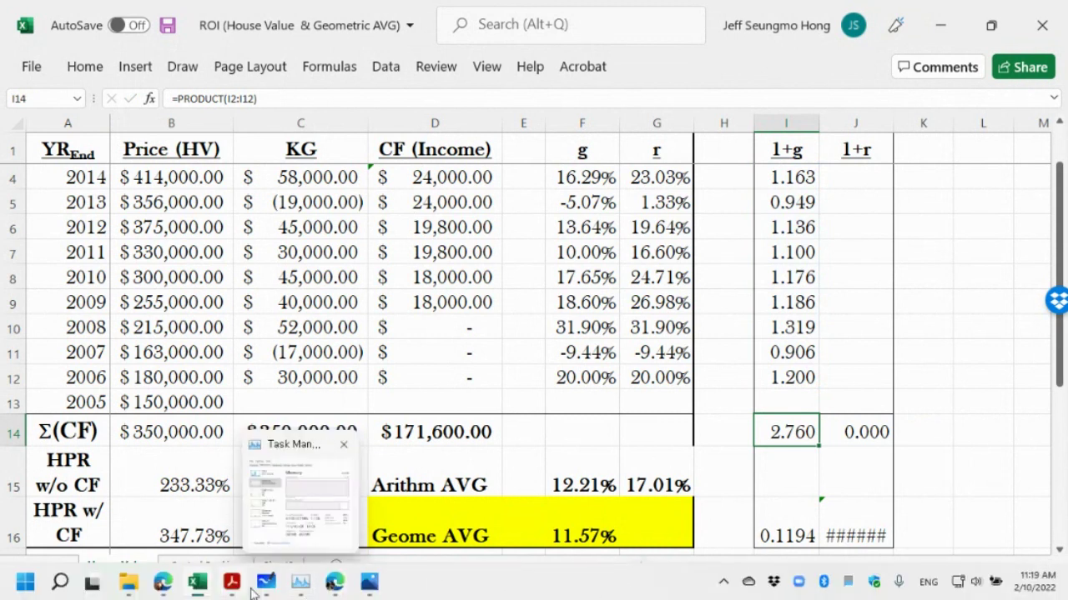
pyautogui.moveTo(232, 586)
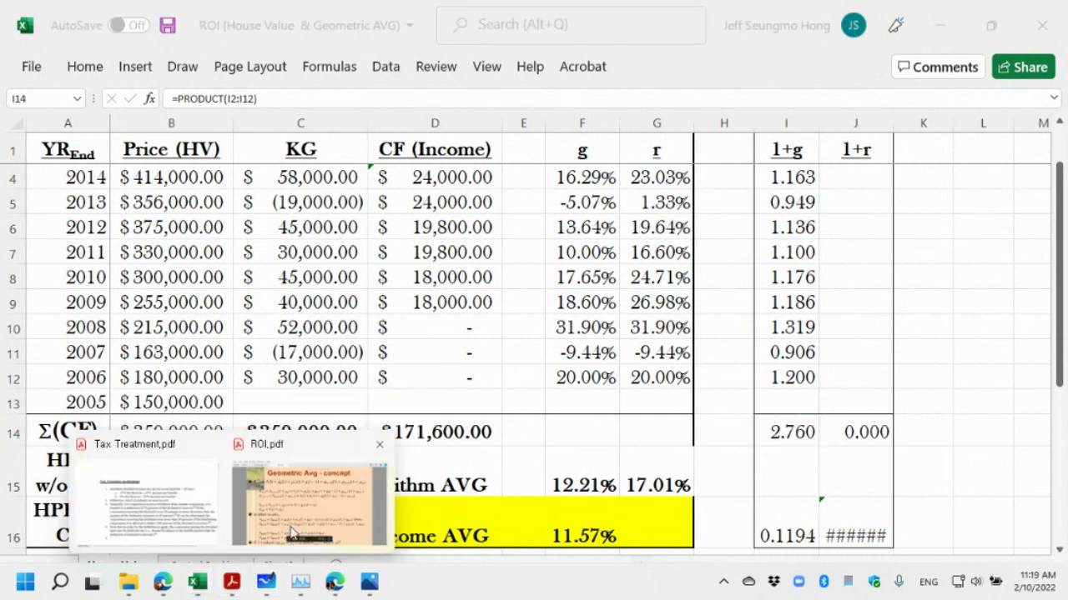
pyautogui.click(294, 536)
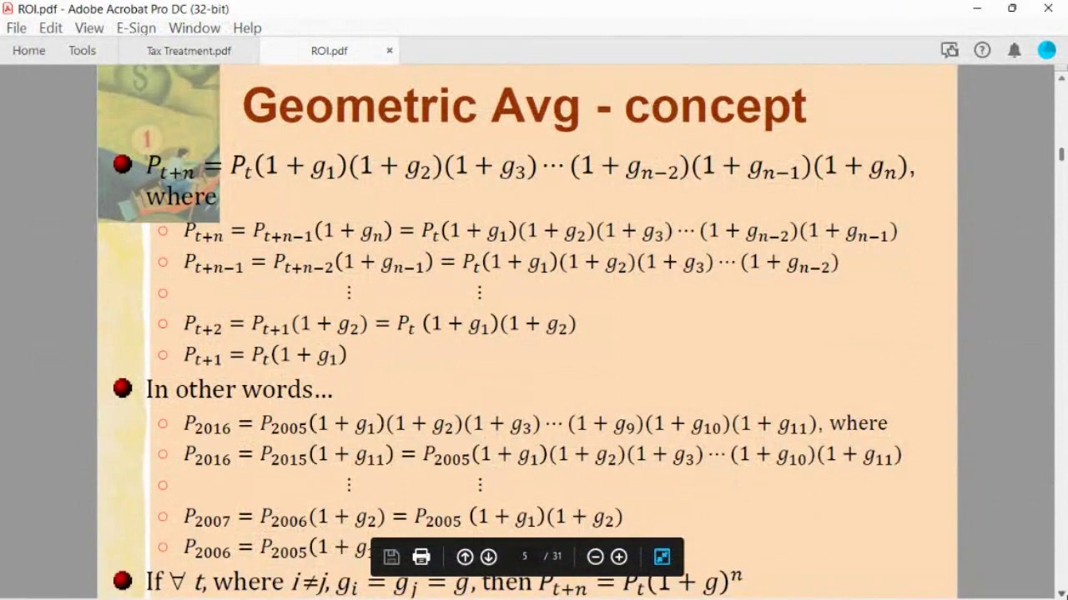
pyautogui.scroll(-1, 534, 333)
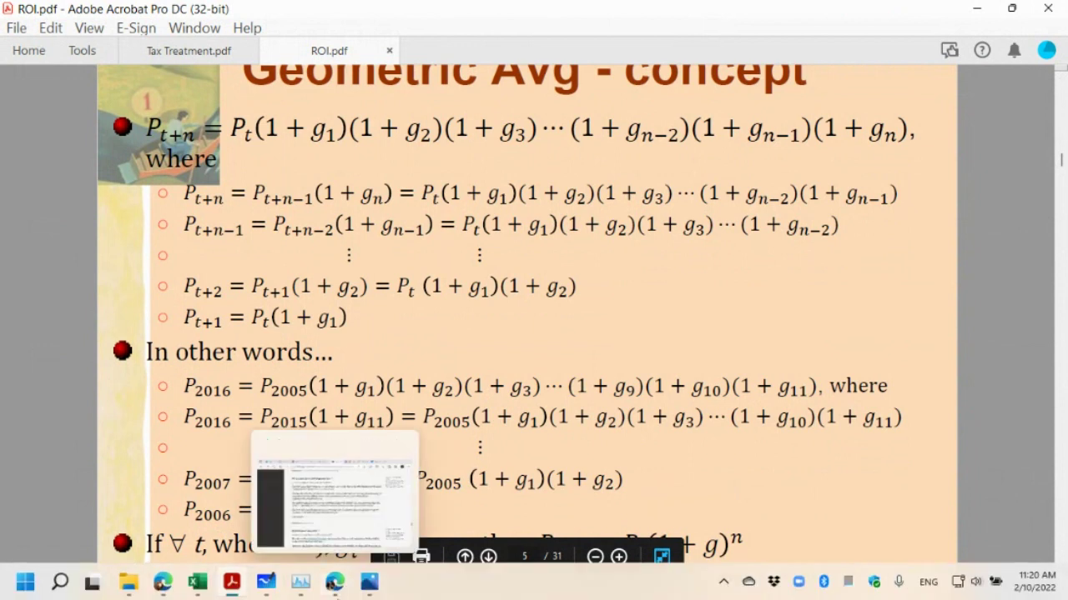
# Step: Return to the Excel workbook and compare the 2005 and 2006 house prices in B13 and B12 with the 2006 capital gain in C12
pyautogui.click(198, 591)
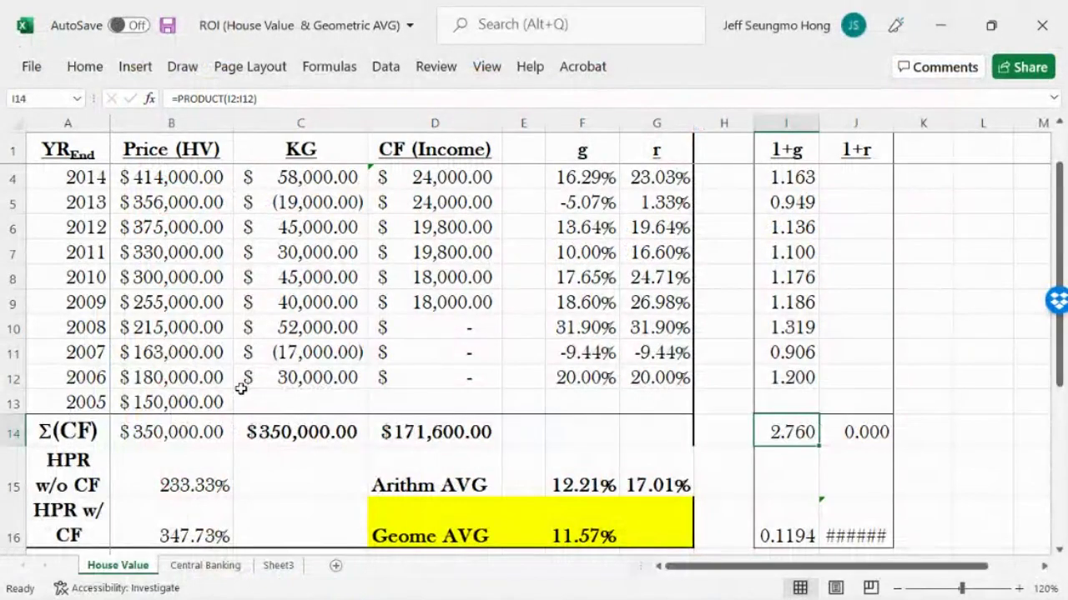
pyautogui.click(175, 380)
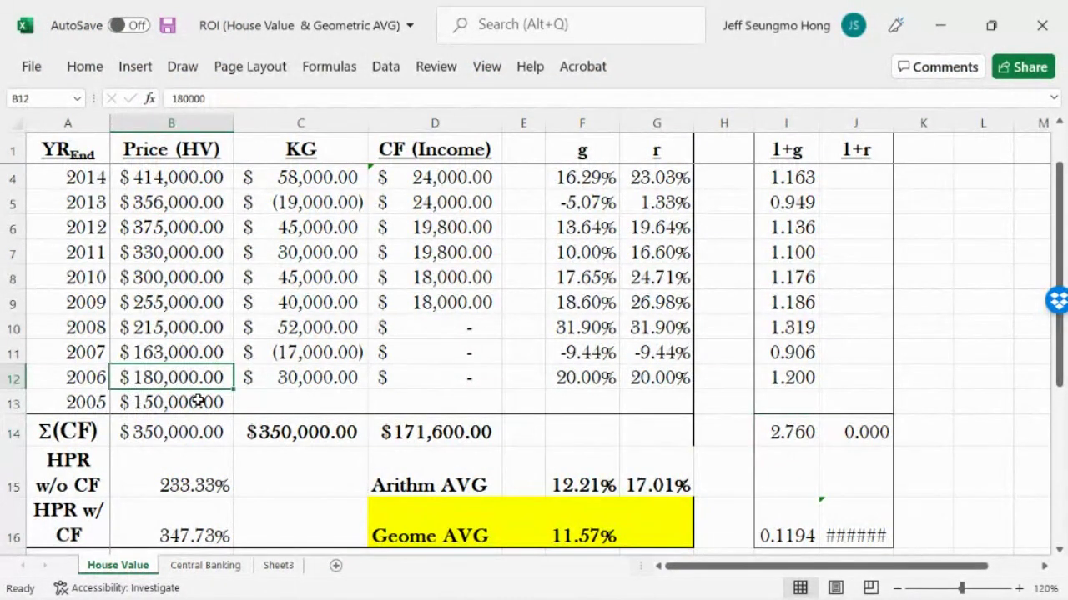
pyautogui.click(198, 402)
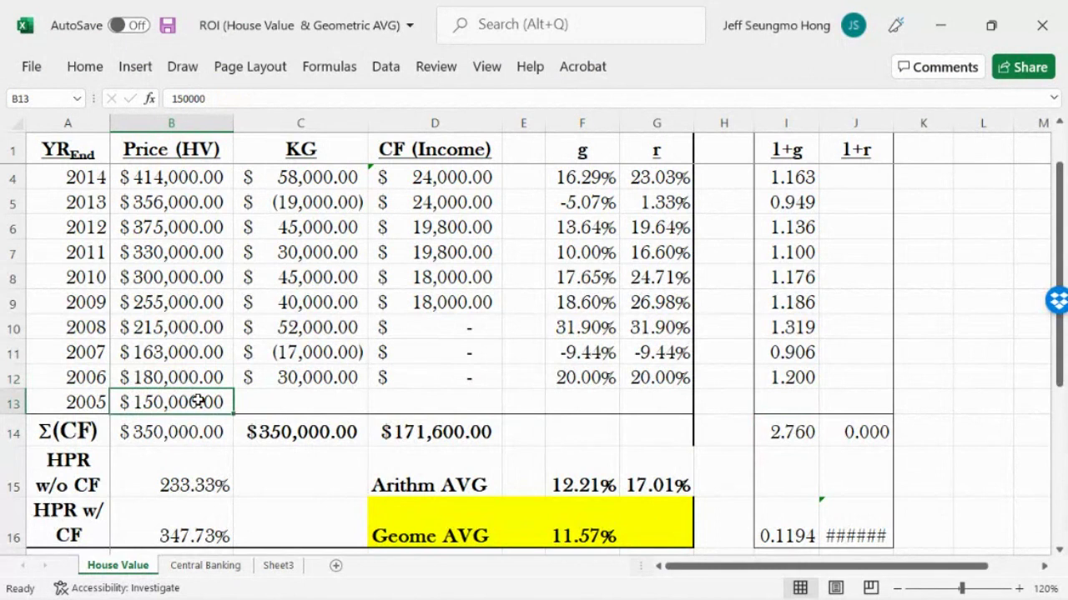
pyautogui.click(298, 375)
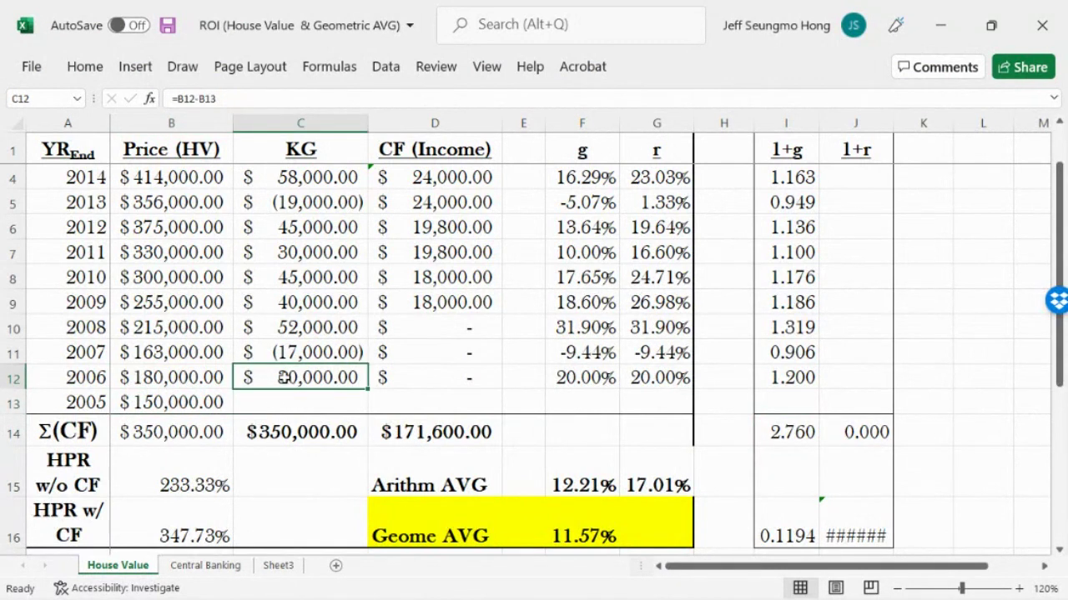
pyautogui.click(197, 404)
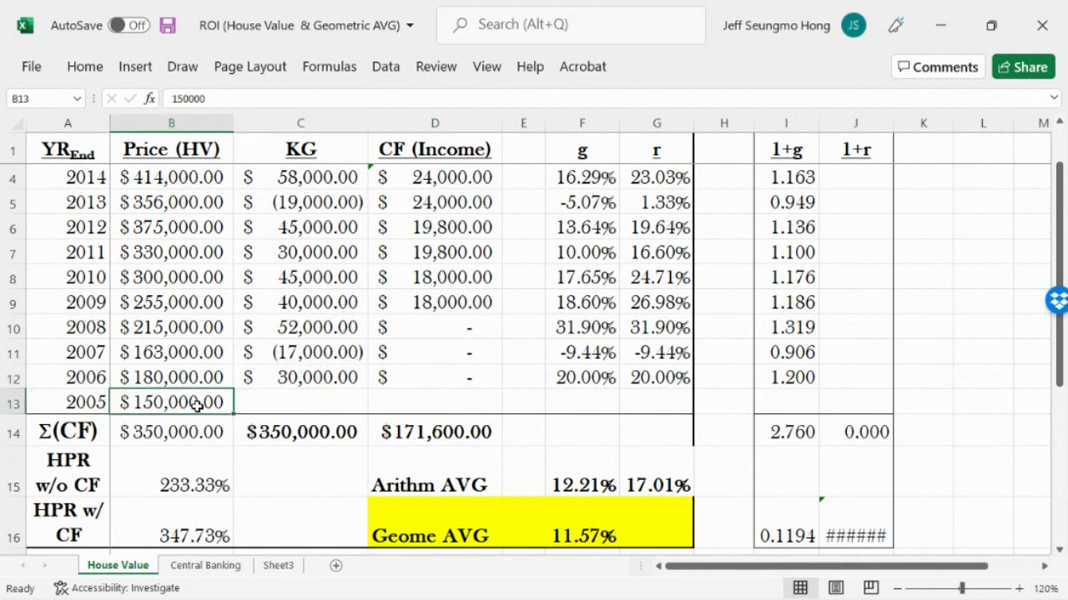
pyautogui.click(190, 377)
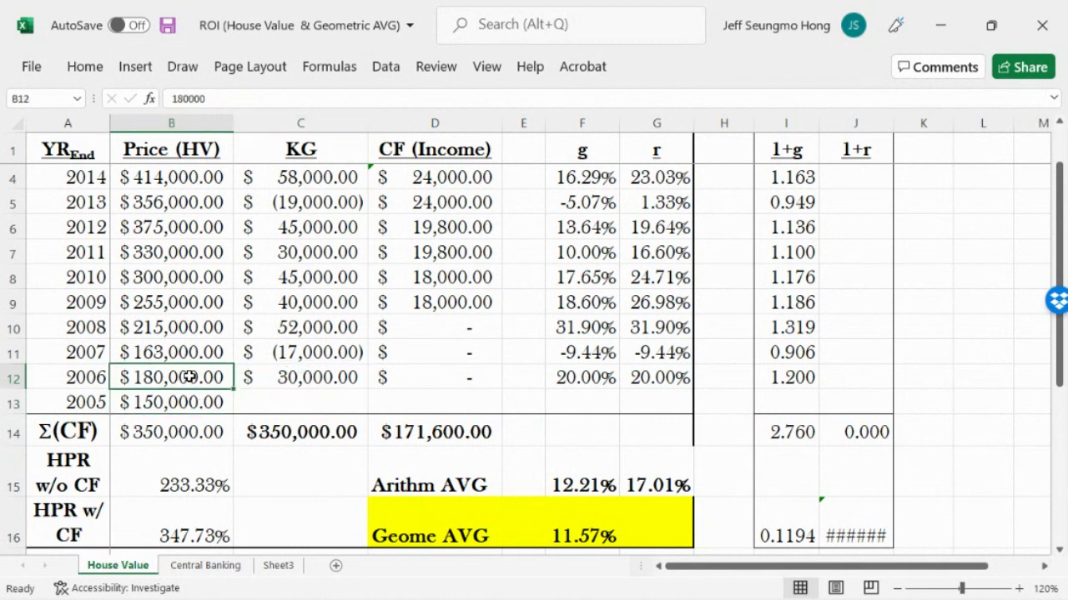
pyautogui.click(191, 396)
# Step: Inspect which cells the 2006 growth rate formula in F12 references, leaving the formula as it is
pyautogui.click(568, 387)
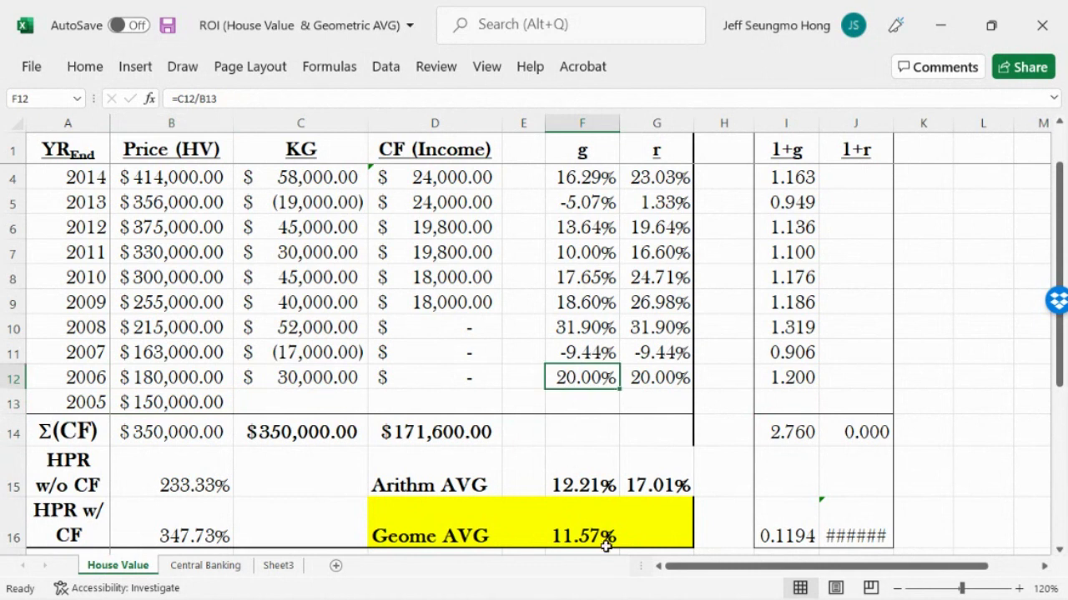
pyautogui.doubleClick(581, 379)
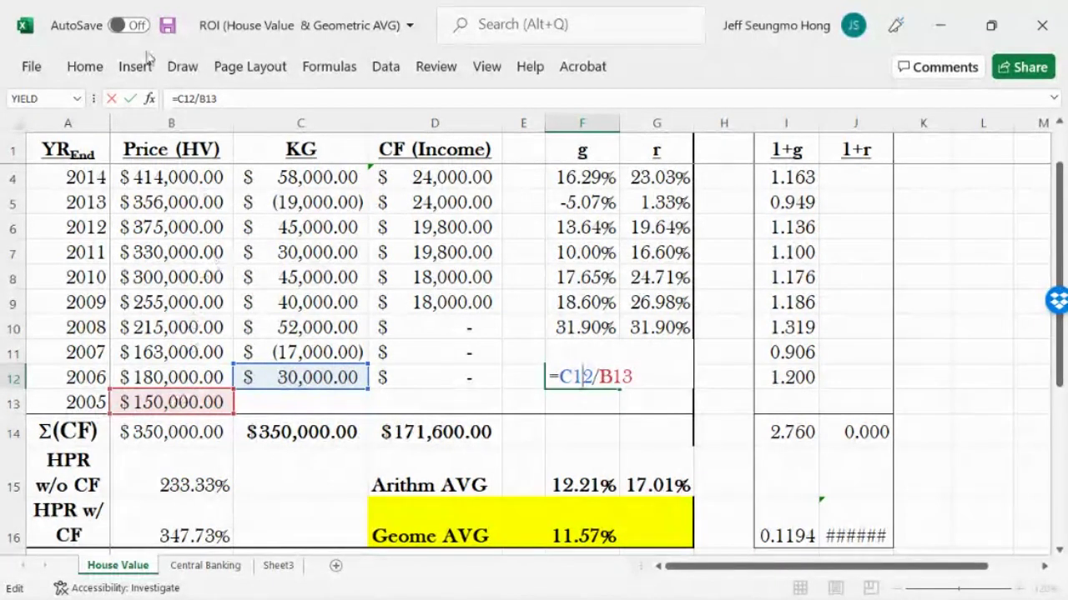
pyautogui.click(111, 98)
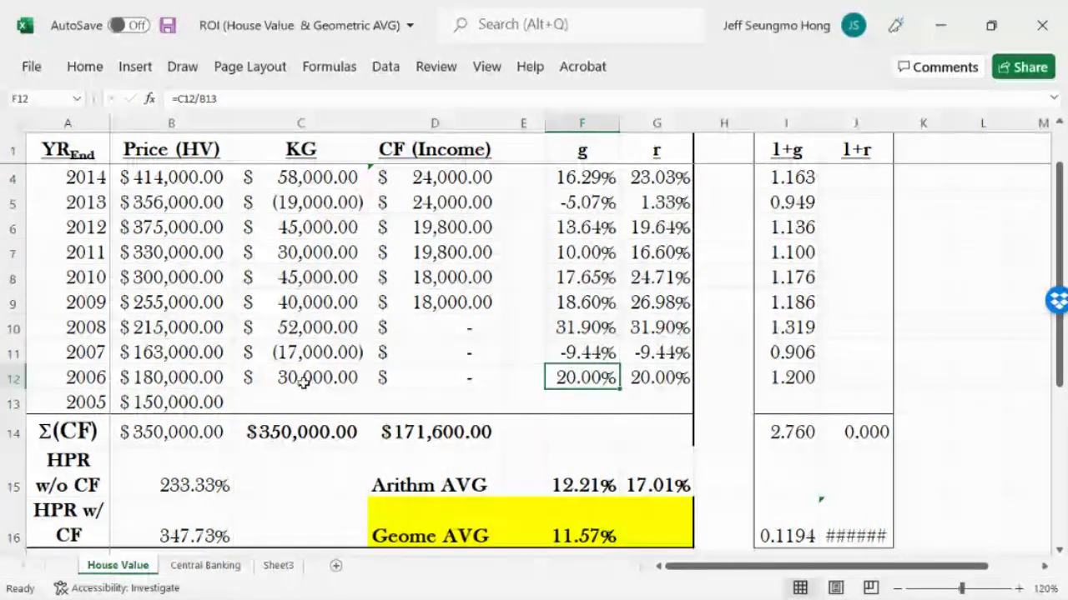
pyautogui.moveTo(282, 584)
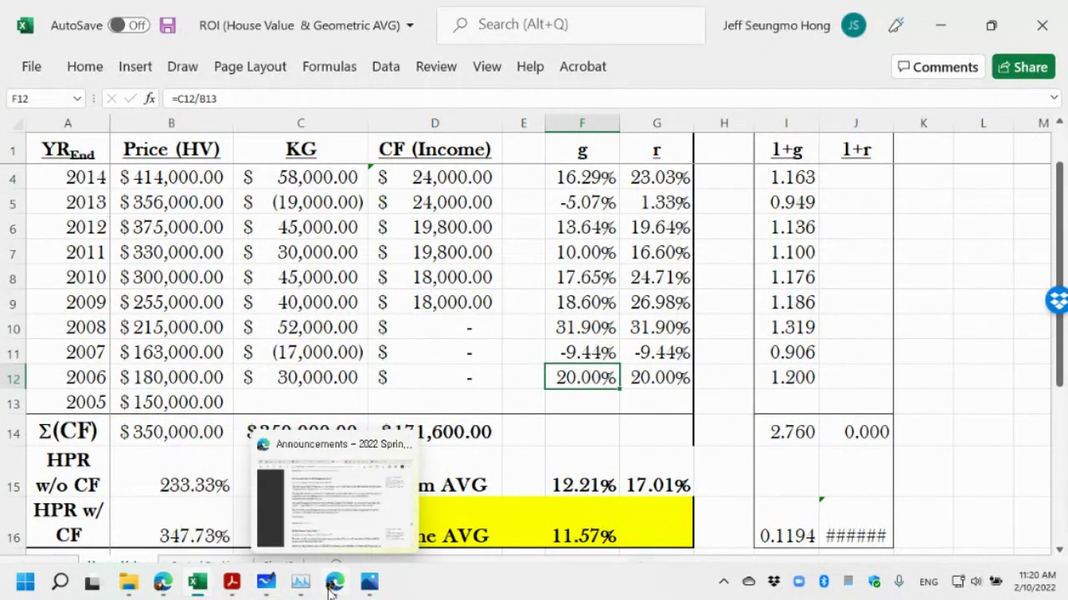
# Step: Switch to Microsoft Whiteboard and write "P2006 = P2005" in blue in the empty area below the geometric average formulas
pyautogui.click(265, 581)
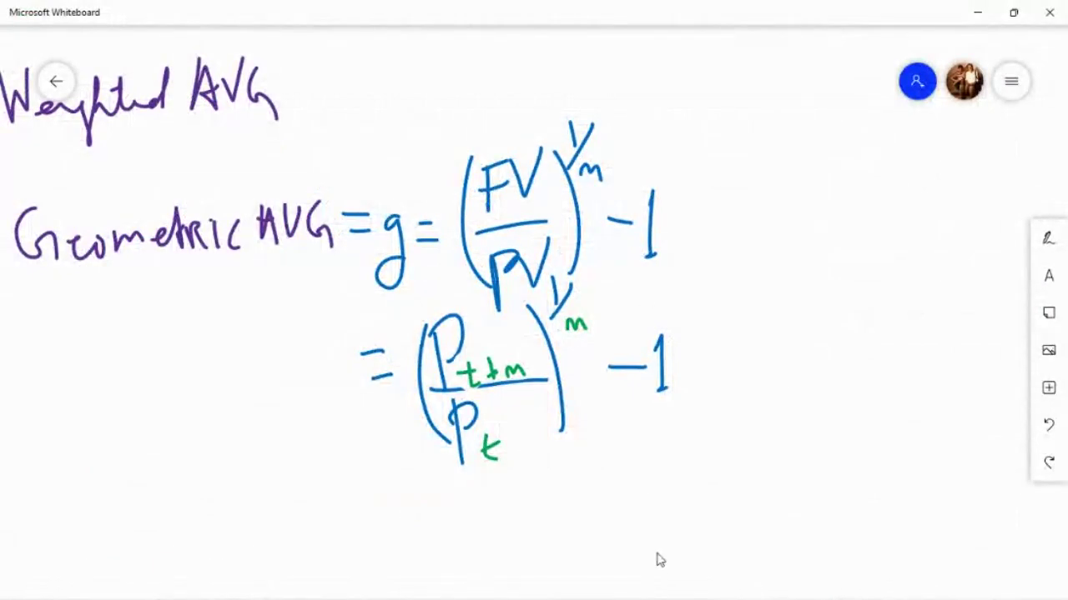
pyautogui.moveTo(873, 536); pyautogui.dragTo(862, 78)
pyautogui.scroll(1, 860, 306)
pyautogui.scroll(-1, 846, 231)
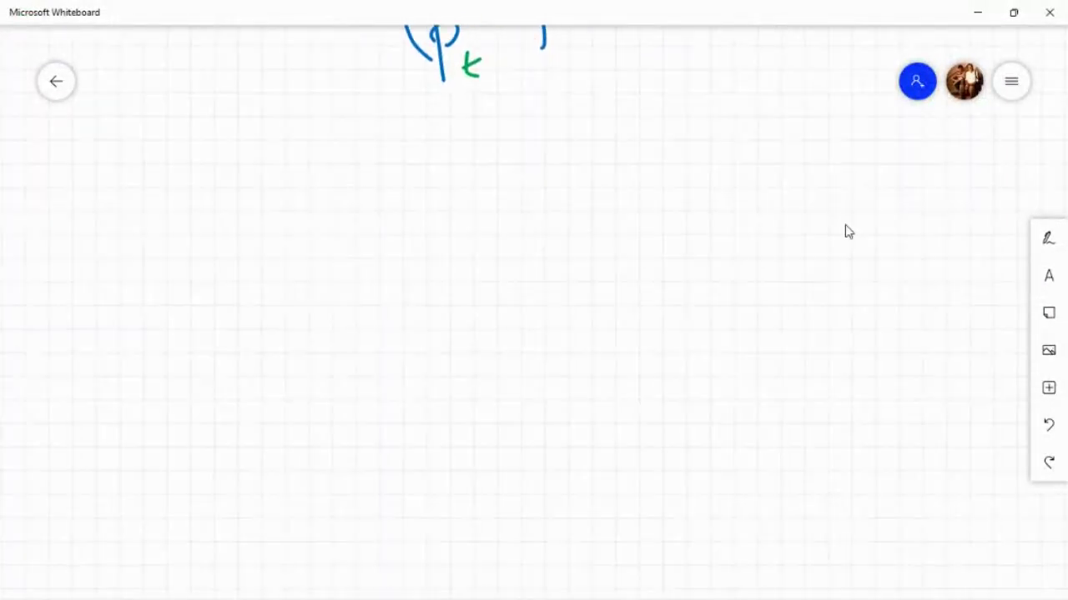
pyautogui.scroll(1, 838, 446)
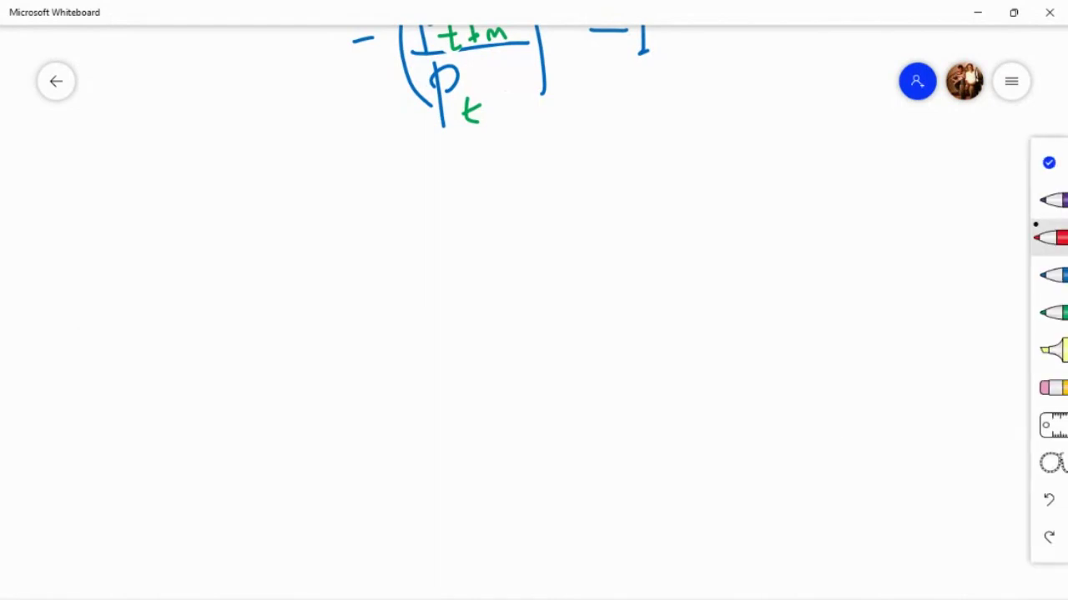
pyautogui.click(1052, 275)
pyautogui.moveTo(50, 215)
pyautogui.mouseDown()
pyautogui.moveTo(51, 286)
pyautogui.moveTo(54, 240)
pyautogui.moveTo(81, 292)
pyautogui.moveTo(142, 277)
pyautogui.mouseUp()
pyautogui.moveTo(165, 254); pyautogui.dragTo(156, 298)
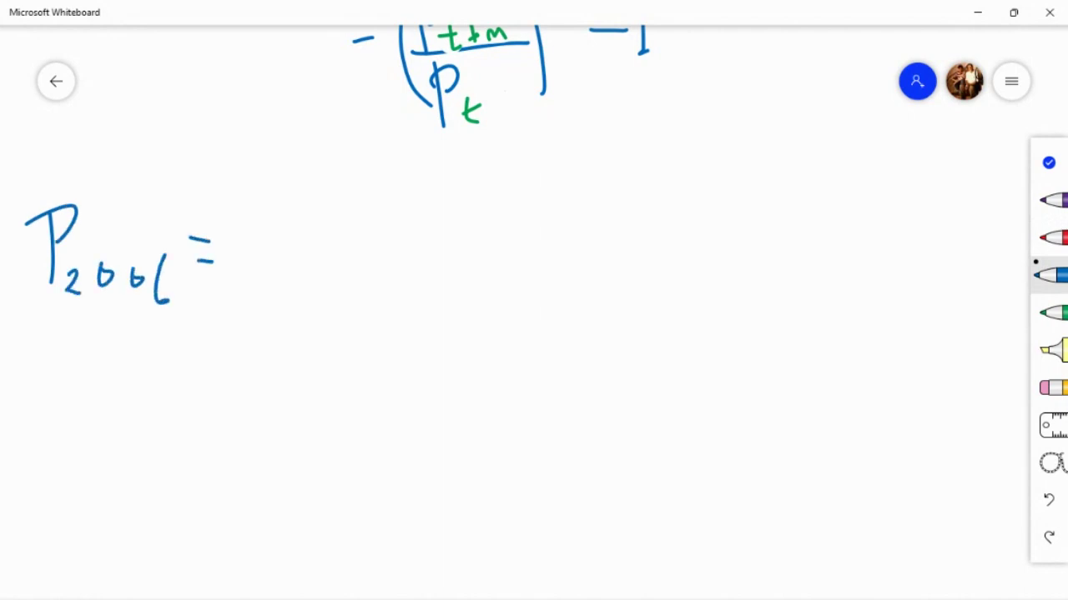
pyautogui.moveTo(261, 203)
pyautogui.mouseDown()
pyautogui.moveTo(272, 287)
pyautogui.moveTo(282, 238)
pyautogui.moveTo(289, 293)
pyautogui.moveTo(307, 292)
pyautogui.mouseUp()
pyautogui.moveTo(319, 277)
pyautogui.mouseDown()
pyautogui.moveTo(329, 264)
pyautogui.moveTo(324, 275)
pyautogui.mouseUp()
pyautogui.moveTo(352, 259)
pyautogui.mouseDown()
pyautogui.moveTo(346, 280)
pyautogui.moveTo(380, 238)
pyautogui.moveTo(376, 290)
pyautogui.mouseUp()
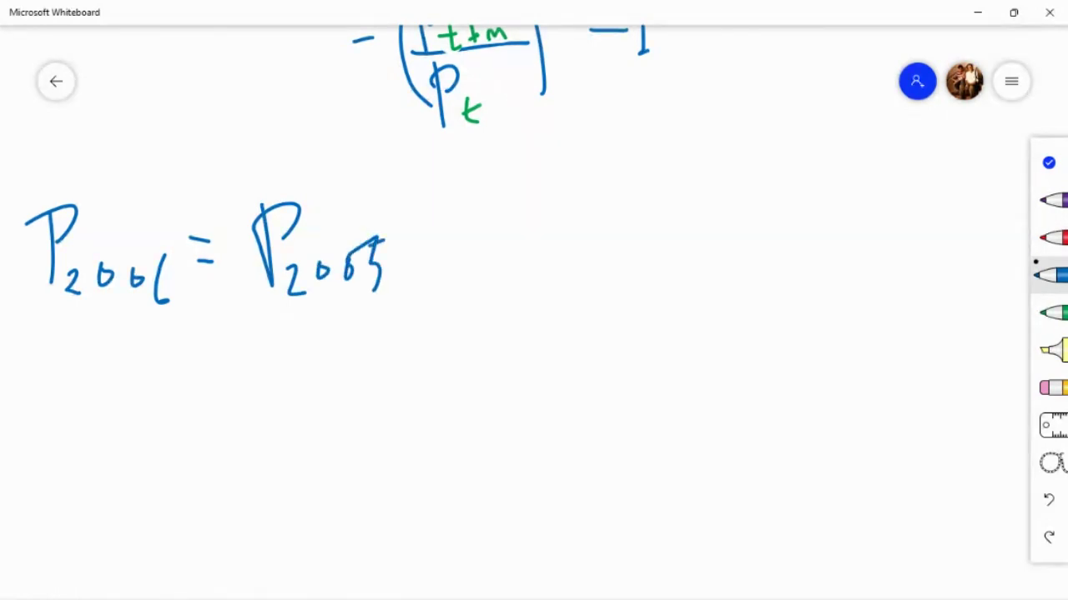
pyautogui.moveTo(433, 214)
pyautogui.mouseDown()
pyautogui.moveTo(421, 244)
pyautogui.moveTo(437, 244)
pyautogui.mouseUp()
pyautogui.moveTo(479, 171); pyautogui.dragTo(493, 260)
pyautogui.moveTo(522, 180); pyautogui.dragTo(488, 219)
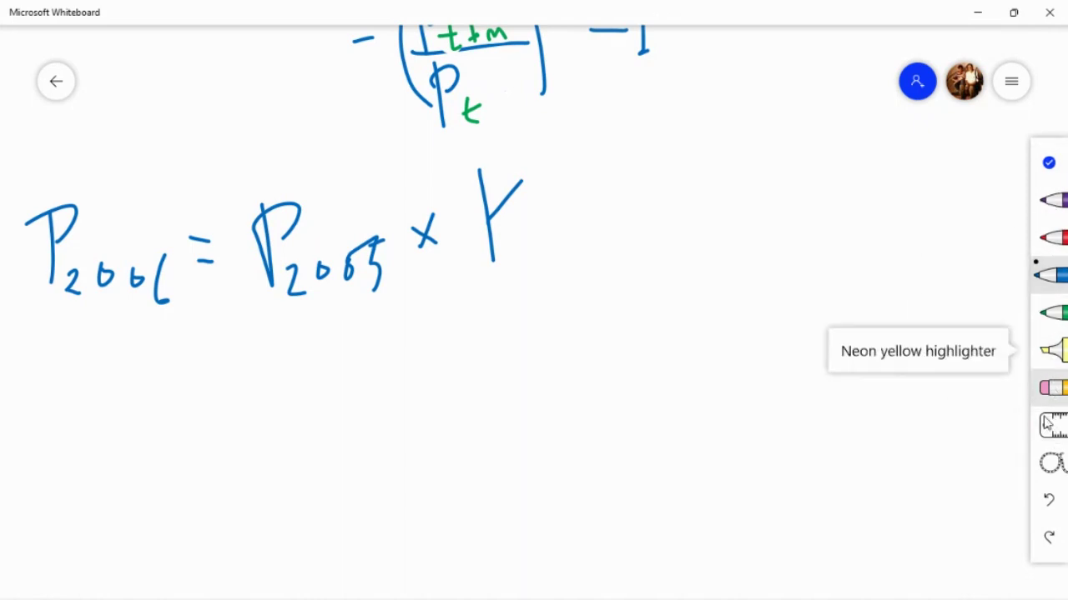
pyautogui.click(1050, 500)
pyautogui.click(1050, 501)
pyautogui.click(1050, 500)
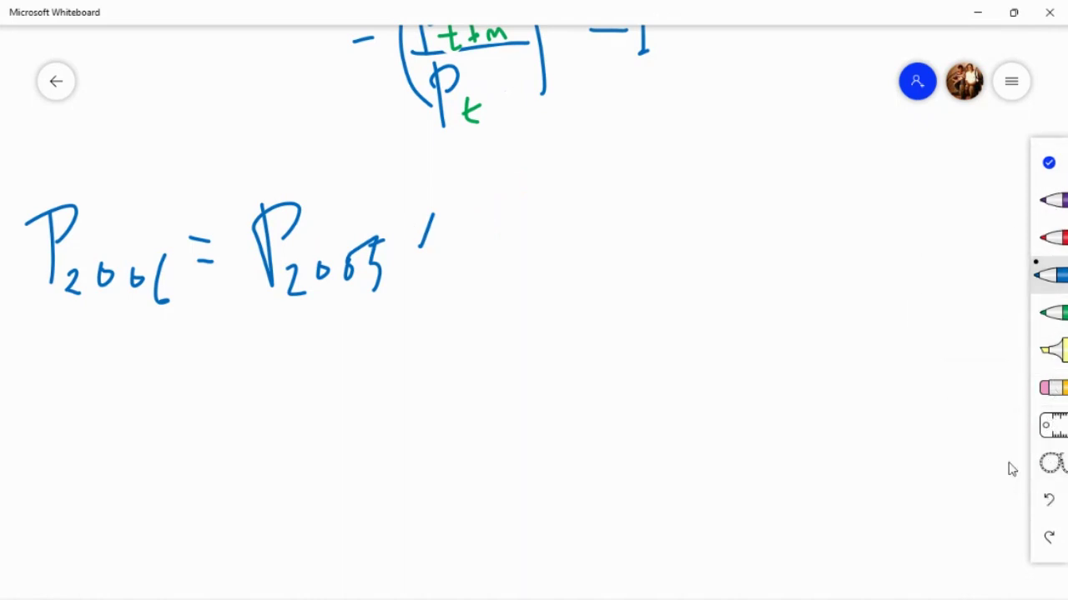
pyautogui.click(1049, 500)
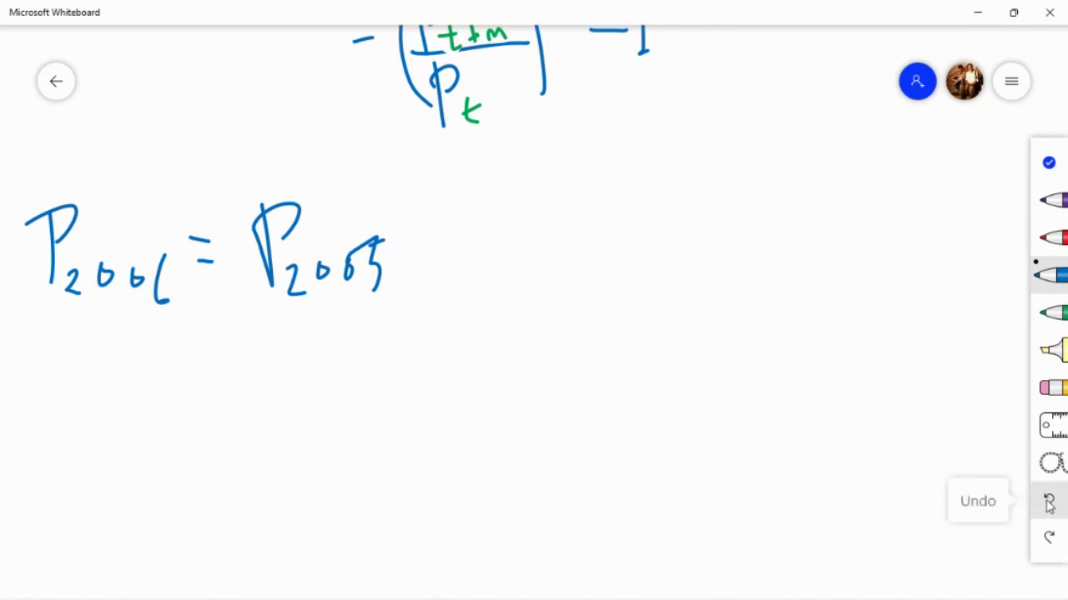
# Step: Complete the handwritten equation by adding "+ KG2006" in blue after P2005
pyautogui.moveTo(404, 235)
pyautogui.mouseDown()
pyautogui.moveTo(467, 225)
pyautogui.moveTo(432, 276)
pyautogui.mouseUp()
pyautogui.moveTo(475, 189); pyautogui.dragTo(492, 264)
pyautogui.moveTo(513, 175); pyautogui.dragTo(520, 255)
pyautogui.moveTo(553, 186)
pyautogui.mouseDown()
pyautogui.moveTo(543, 236)
pyautogui.moveTo(607, 244)
pyautogui.mouseUp()
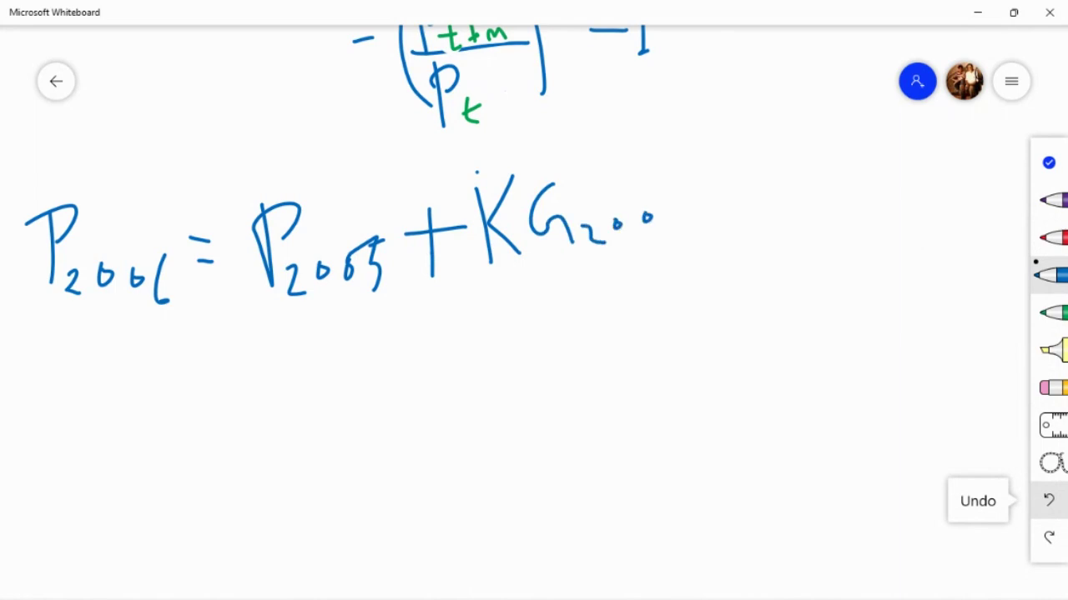
pyautogui.moveTo(672, 180); pyautogui.dragTo(679, 224)
# Step: Write "= P2005 + P2005 × g1" in blue as the second line, and circle KG2006 in the line above
pyautogui.moveTo(207, 347)
pyautogui.mouseDown()
pyautogui.moveTo(238, 347)
pyautogui.moveTo(251, 375)
pyautogui.mouseUp()
pyautogui.moveTo(275, 342)
pyautogui.mouseDown()
pyautogui.moveTo(288, 410)
pyautogui.moveTo(289, 362)
pyautogui.moveTo(325, 415)
pyautogui.mouseUp()
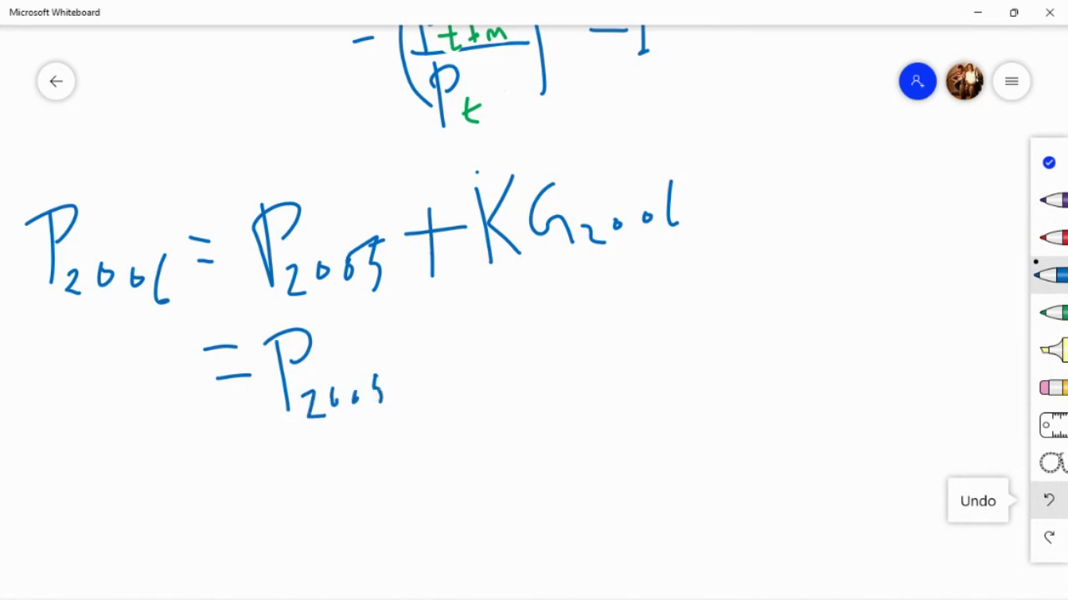
pyautogui.moveTo(417, 373)
pyautogui.mouseDown()
pyautogui.moveTo(454, 369)
pyautogui.moveTo(449, 398)
pyautogui.mouseUp()
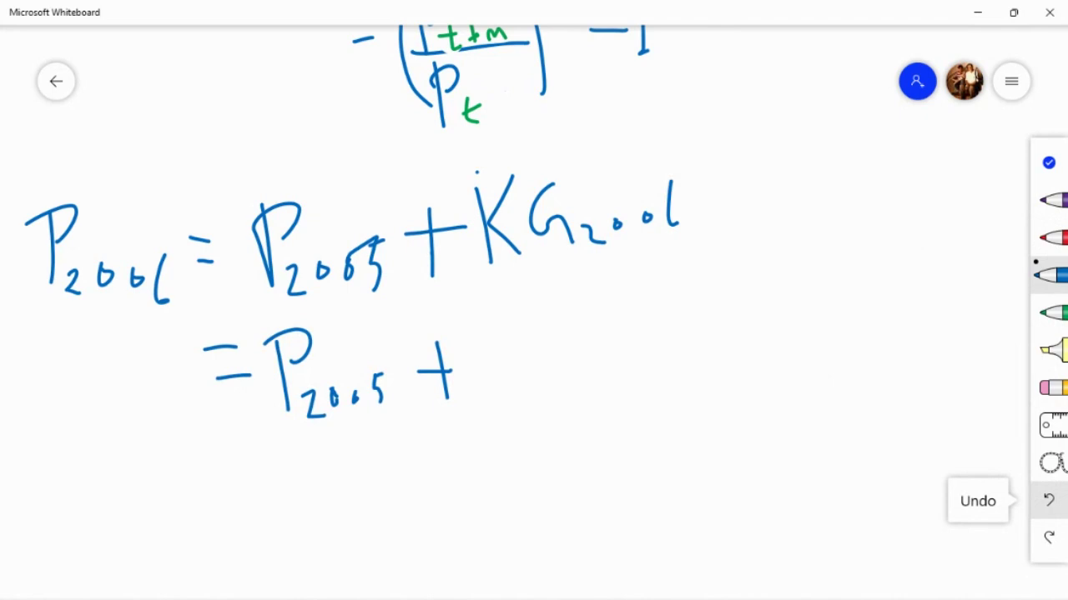
pyautogui.moveTo(535, 283)
pyautogui.mouseDown()
pyautogui.moveTo(500, 277)
pyautogui.moveTo(662, 166)
pyautogui.moveTo(541, 302)
pyautogui.mouseUp()
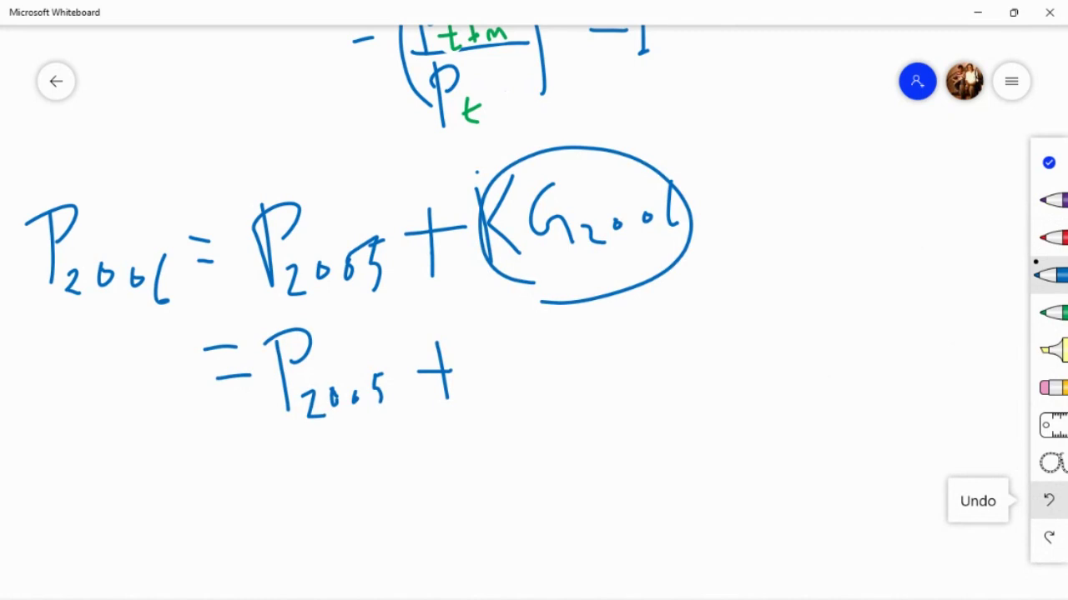
pyautogui.moveTo(498, 332)
pyautogui.mouseDown()
pyautogui.moveTo(510, 409)
pyautogui.moveTo(528, 332)
pyautogui.moveTo(510, 353)
pyautogui.mouseUp()
pyautogui.moveTo(517, 373)
pyautogui.mouseDown()
pyautogui.moveTo(530, 397)
pyautogui.moveTo(551, 377)
pyautogui.moveTo(590, 385)
pyautogui.mouseUp()
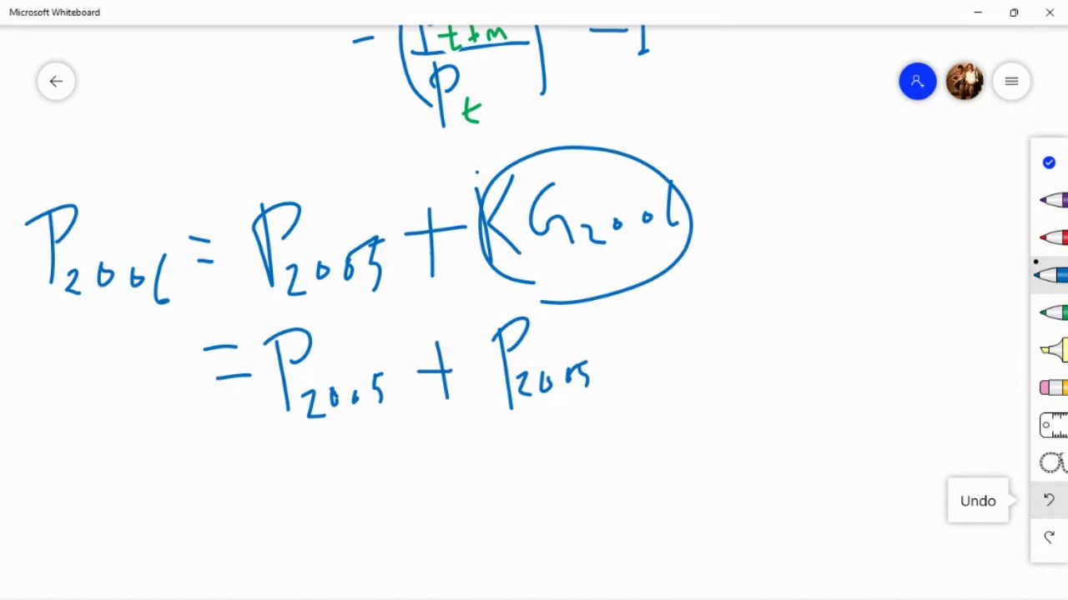
pyautogui.moveTo(589, 331); pyautogui.dragTo(614, 347)
pyautogui.moveTo(652, 315)
pyautogui.mouseDown()
pyautogui.moveTo(649, 375)
pyautogui.moveTo(685, 371)
pyautogui.mouseUp()
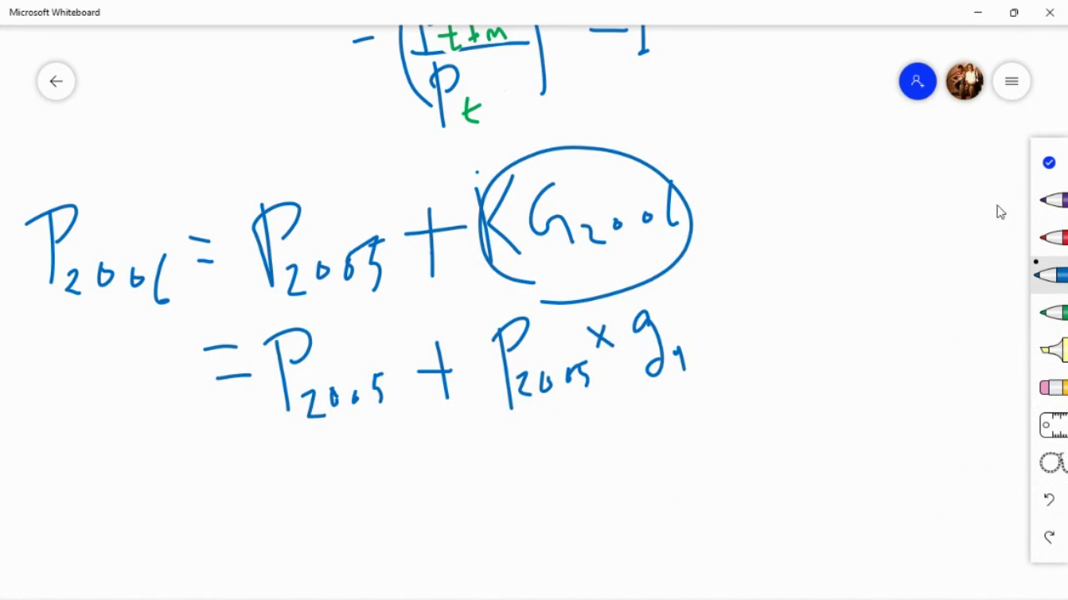
pyautogui.click(1049, 165)
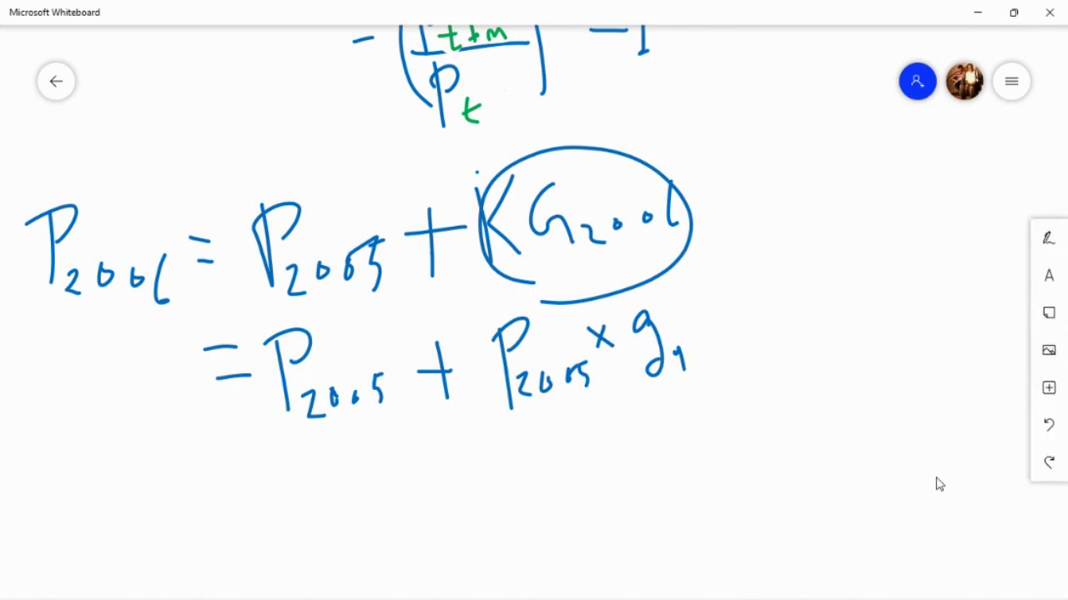
# Step: Write a third blue line reading "= P2005 + P200 × 20%" below the g1 equation
pyautogui.click(1048, 239)
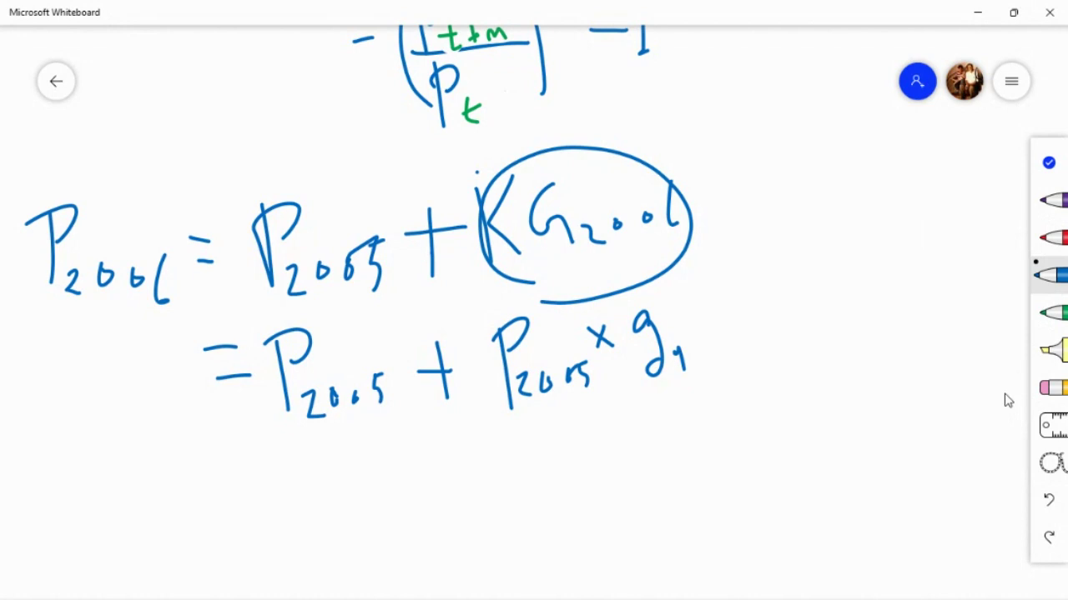
pyautogui.moveTo(224, 483); pyautogui.dragTo(255, 478)
pyautogui.moveTo(230, 504); pyautogui.dragTo(266, 498)
pyautogui.moveTo(298, 456)
pyautogui.mouseDown()
pyautogui.moveTo(313, 514)
pyautogui.moveTo(312, 471)
pyautogui.moveTo(342, 517)
pyautogui.moveTo(352, 494)
pyautogui.moveTo(379, 488)
pyautogui.moveTo(404, 499)
pyautogui.moveTo(412, 459)
pyautogui.moveTo(469, 468)
pyautogui.moveTo(472, 497)
pyautogui.mouseUp()
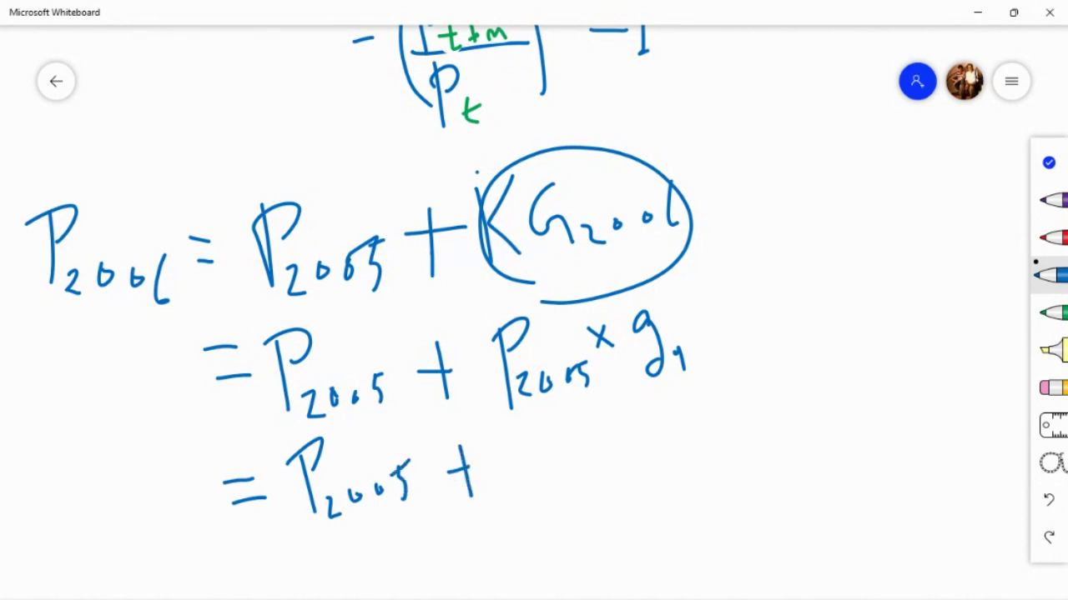
pyautogui.moveTo(522, 434)
pyautogui.mouseDown()
pyautogui.moveTo(527, 476)
pyautogui.moveTo(545, 422)
pyautogui.moveTo(531, 443)
pyautogui.mouseUp()
pyautogui.moveTo(554, 469); pyautogui.dragTo(565, 490)
pyautogui.moveTo(579, 462); pyautogui.dragTo(587, 483)
pyautogui.moveTo(604, 455); pyautogui.dragTo(607, 474)
pyautogui.moveTo(635, 417)
pyautogui.mouseDown()
pyautogui.moveTo(630, 447)
pyautogui.moveTo(695, 407)
pyautogui.moveTo(709, 444)
pyautogui.moveTo(715, 428)
pyautogui.mouseUp()
pyautogui.moveTo(722, 385)
pyautogui.mouseDown()
pyautogui.moveTo(736, 432)
pyautogui.moveTo(746, 414)
pyautogui.mouseUp()
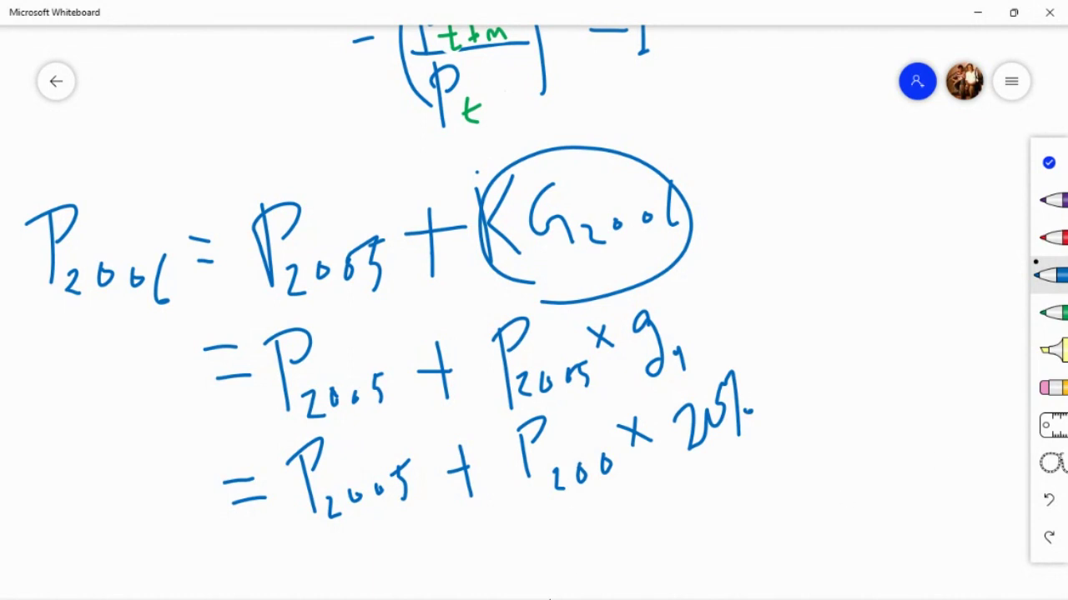
# Step: Check the 2006 price, capital gain and growth rate in the Excel workbook, and return to Microsoft Whiteboard
pyautogui.moveTo(325, 594)
pyautogui.click(197, 582)
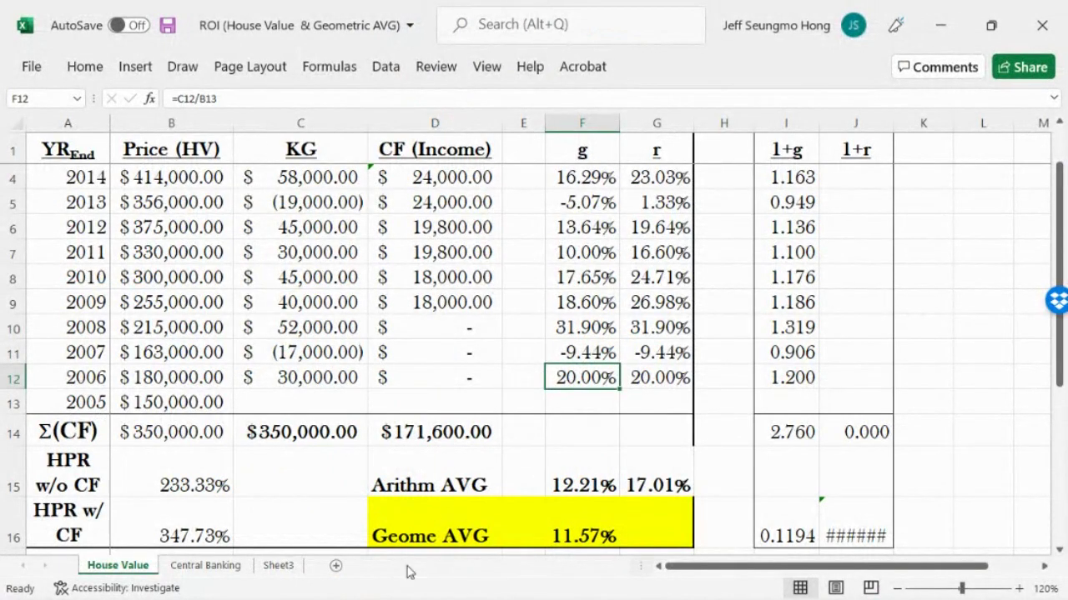
pyautogui.moveTo(333, 581)
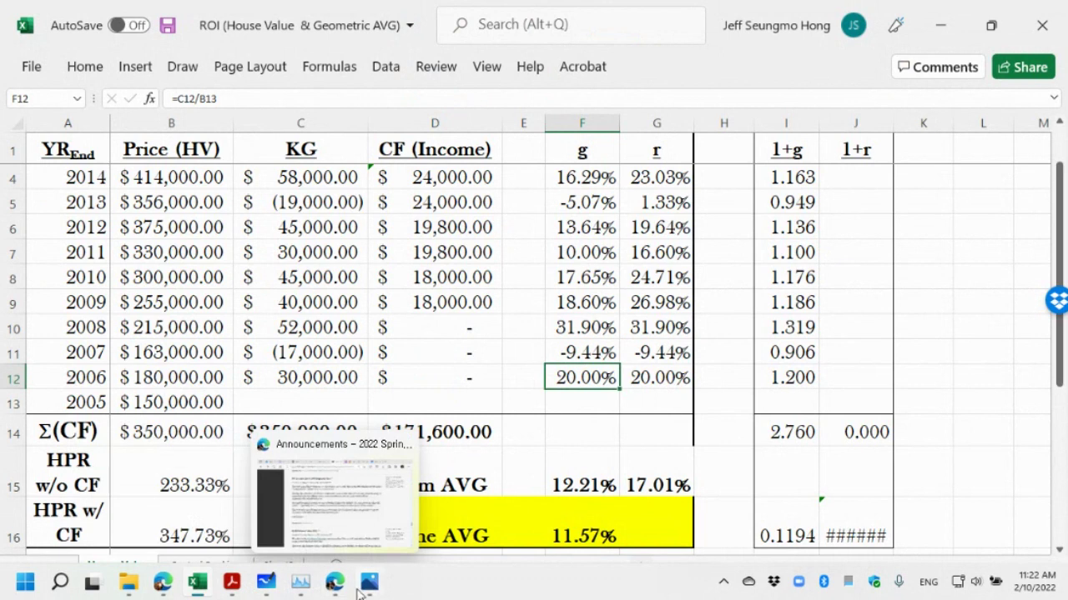
pyautogui.moveTo(264, 587)
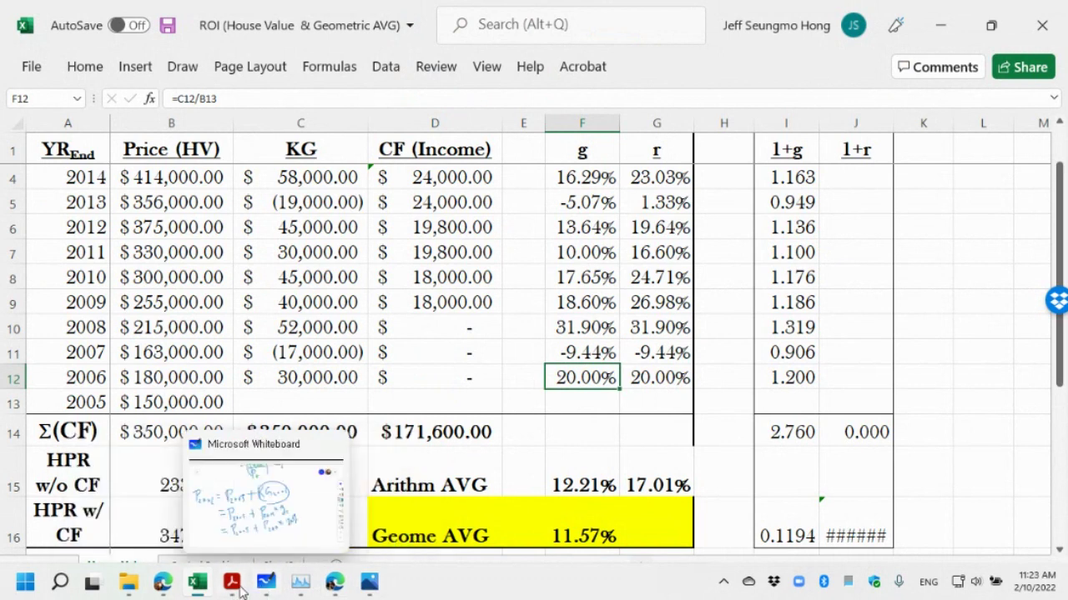
pyautogui.click(265, 582)
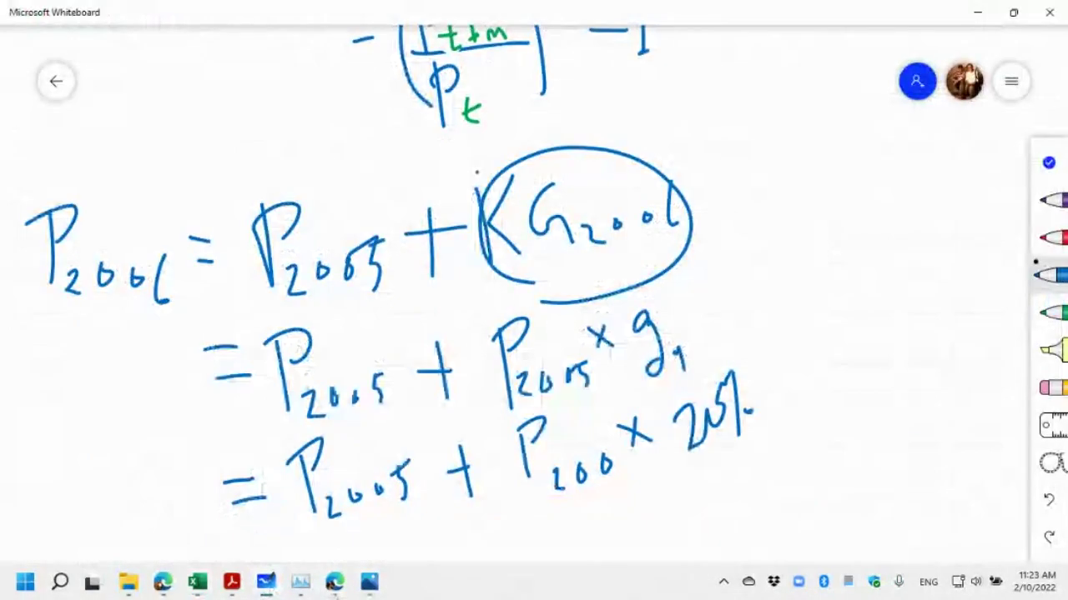
# Step: Circle "P200 × 20%" in red and label it "$30K" with a red arrow pointing at the circle
pyautogui.moveTo(334, 583)
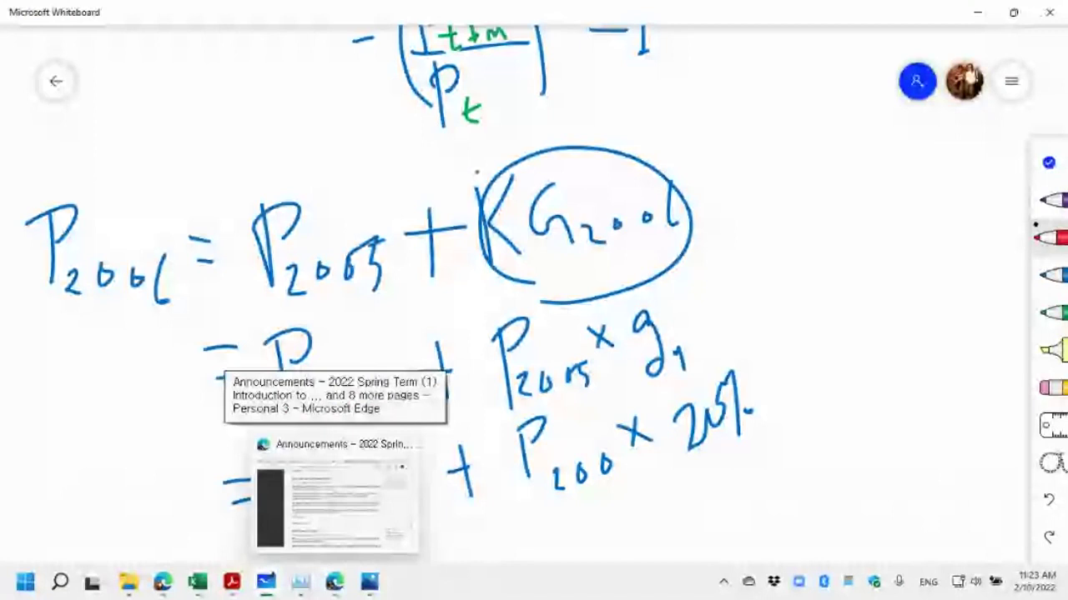
pyautogui.moveTo(689, 486)
pyautogui.mouseDown()
pyautogui.moveTo(521, 505)
pyautogui.moveTo(739, 352)
pyautogui.moveTo(702, 482)
pyautogui.mouseUp()
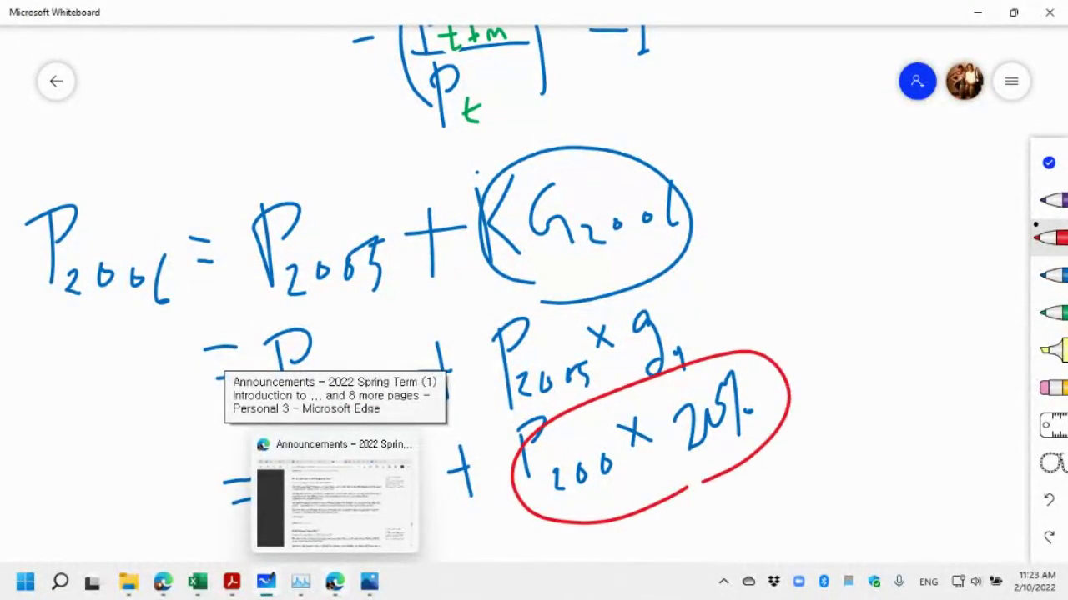
pyautogui.moveTo(828, 288); pyautogui.dragTo(816, 334)
pyautogui.moveTo(784, 309); pyautogui.dragTo(789, 342)
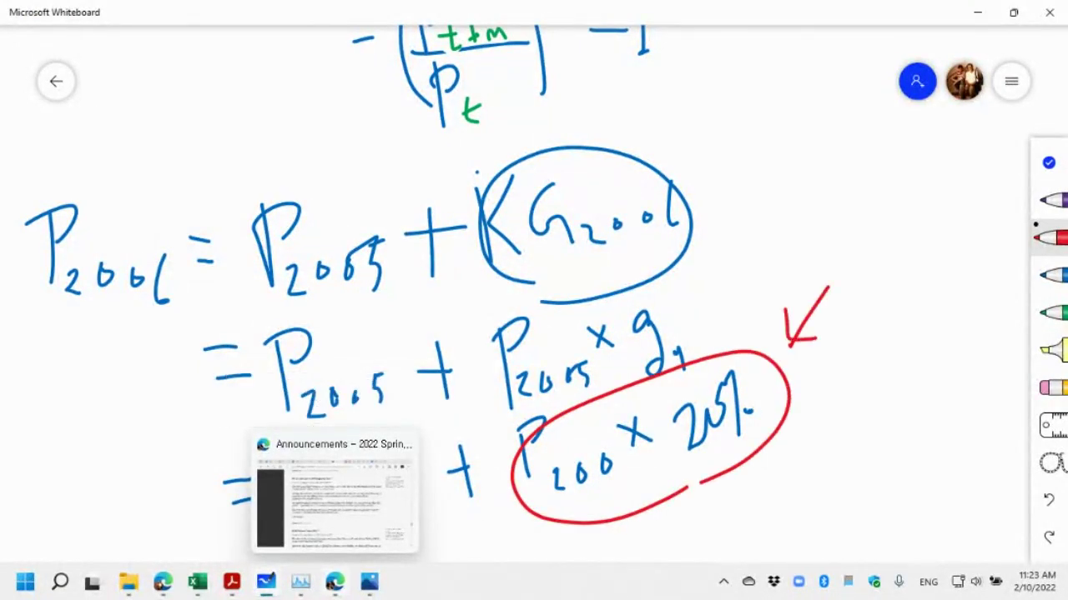
pyautogui.moveTo(845, 242)
pyautogui.mouseDown()
pyautogui.moveTo(824, 253)
pyautogui.moveTo(837, 281)
pyautogui.mouseUp()
pyautogui.moveTo(829, 229); pyautogui.dragTo(841, 288)
pyautogui.moveTo(856, 231)
pyautogui.mouseDown()
pyautogui.moveTo(867, 252)
pyautogui.moveTo(860, 267)
pyautogui.mouseUp()
pyautogui.moveTo(891, 222)
pyautogui.mouseDown()
pyautogui.moveTo(886, 250)
pyautogui.moveTo(897, 237)
pyautogui.mouseUp()
pyautogui.moveTo(916, 198); pyautogui.dragTo(921, 234)
pyautogui.moveTo(920, 234); pyautogui.dragTo(966, 244)
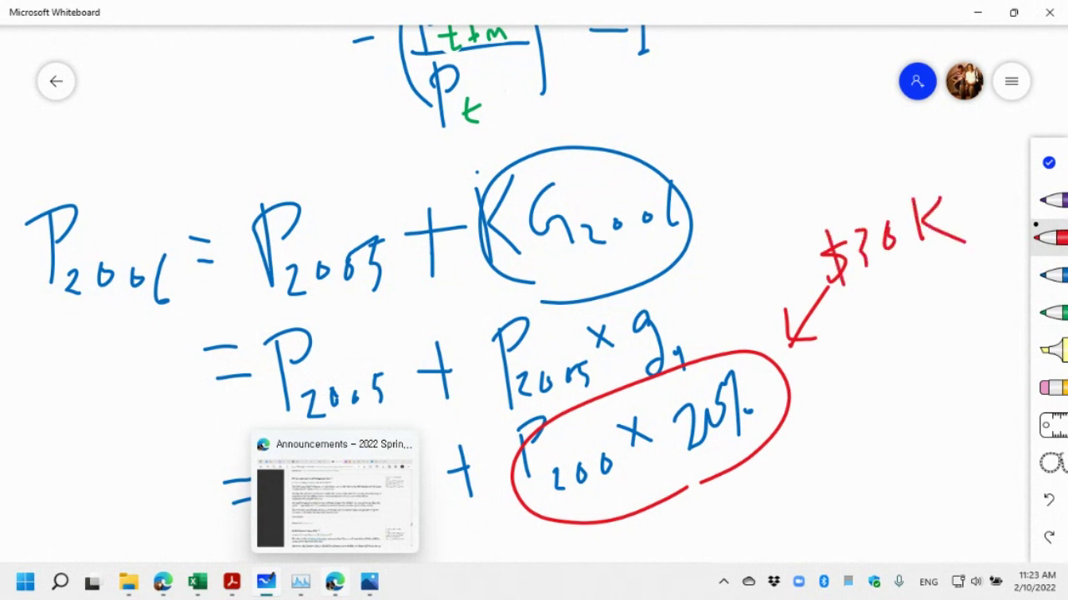
pyautogui.click(1048, 162)
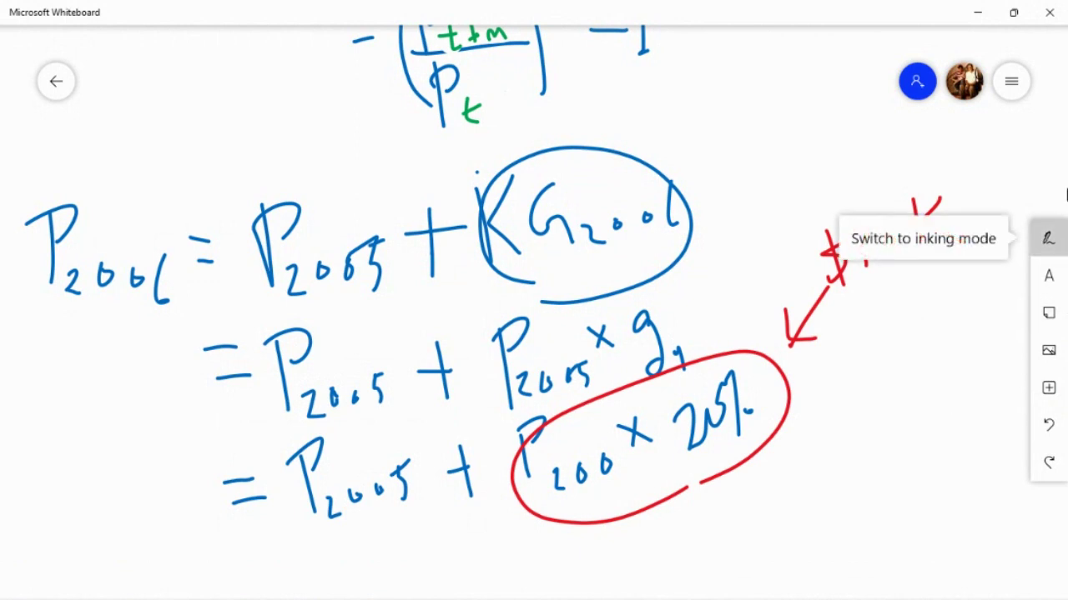
# Step: Begin a fourth line with a blue equals sign in the empty area below the circled term
pyautogui.scroll(-5, 928, 431)
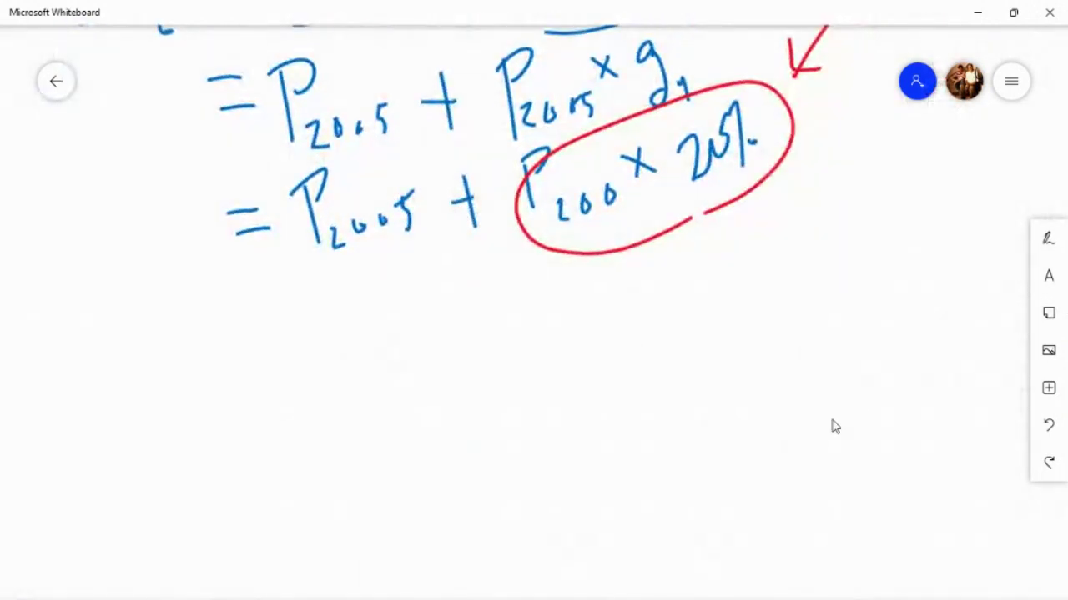
pyautogui.click(1048, 237)
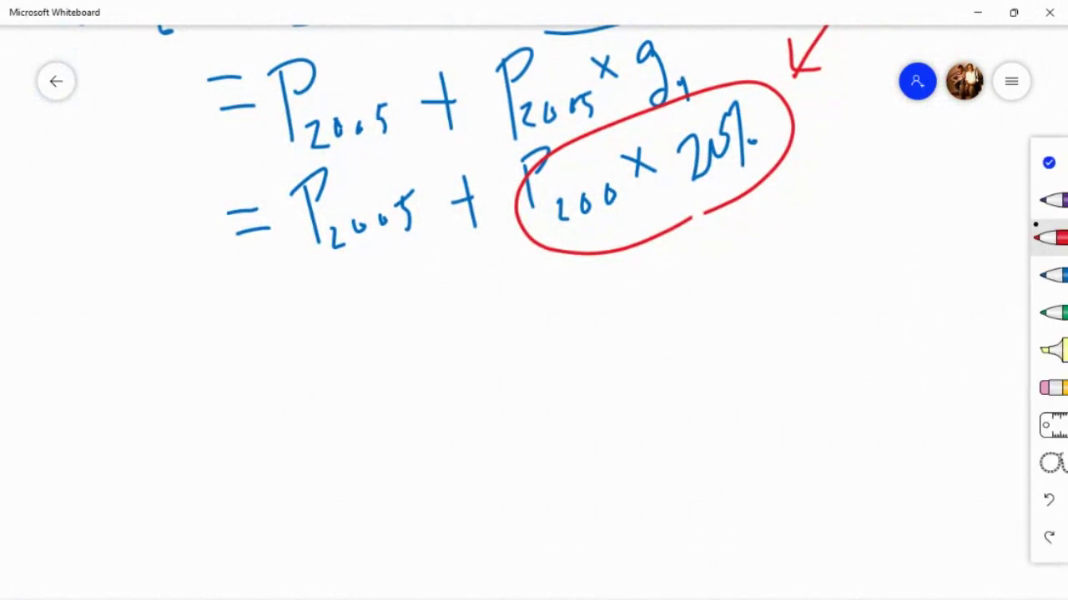
pyautogui.click(1051, 275)
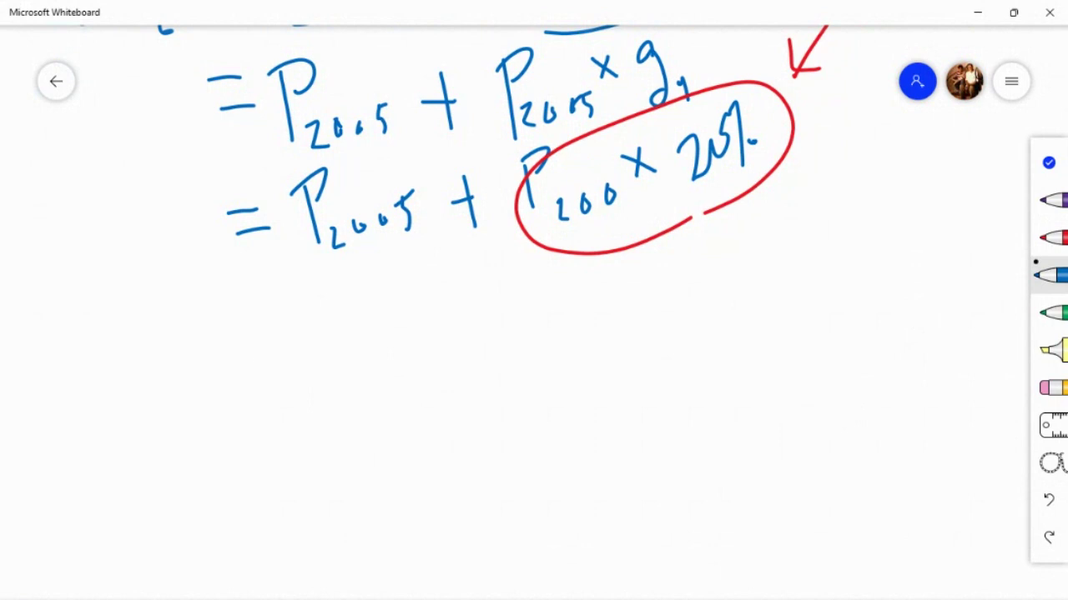
pyautogui.moveTo(257, 358)
pyautogui.mouseDown()
pyautogui.moveTo(292, 349)
pyautogui.moveTo(296, 368)
pyautogui.mouseUp()
# Step: Underline the "P2005 + P2005 × g1" line in green and put a green check mark beside each P2005 term
pyautogui.click(1051, 238)
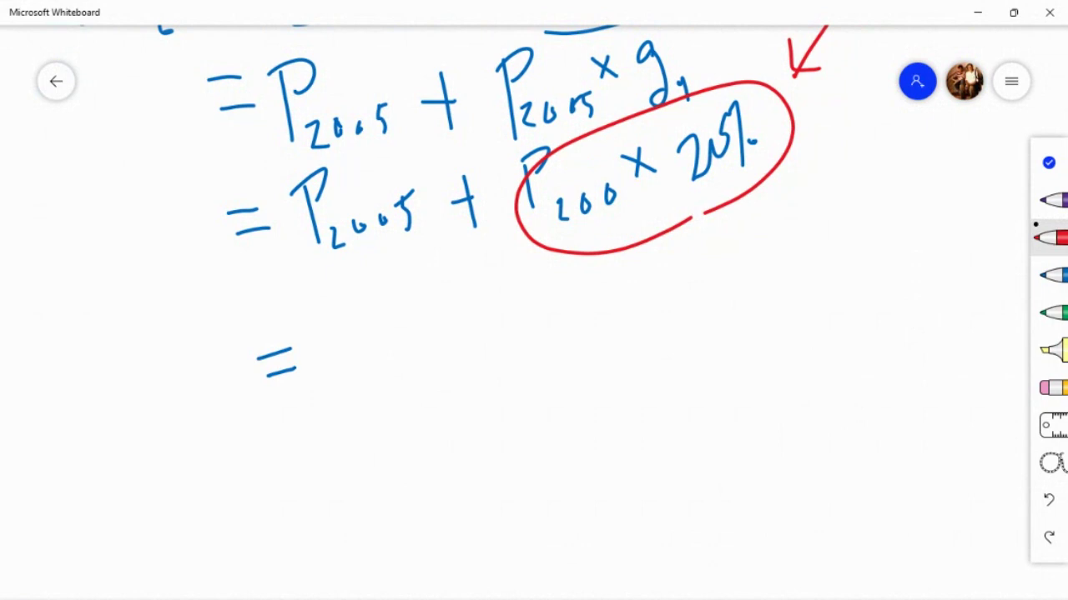
pyautogui.click(1051, 313)
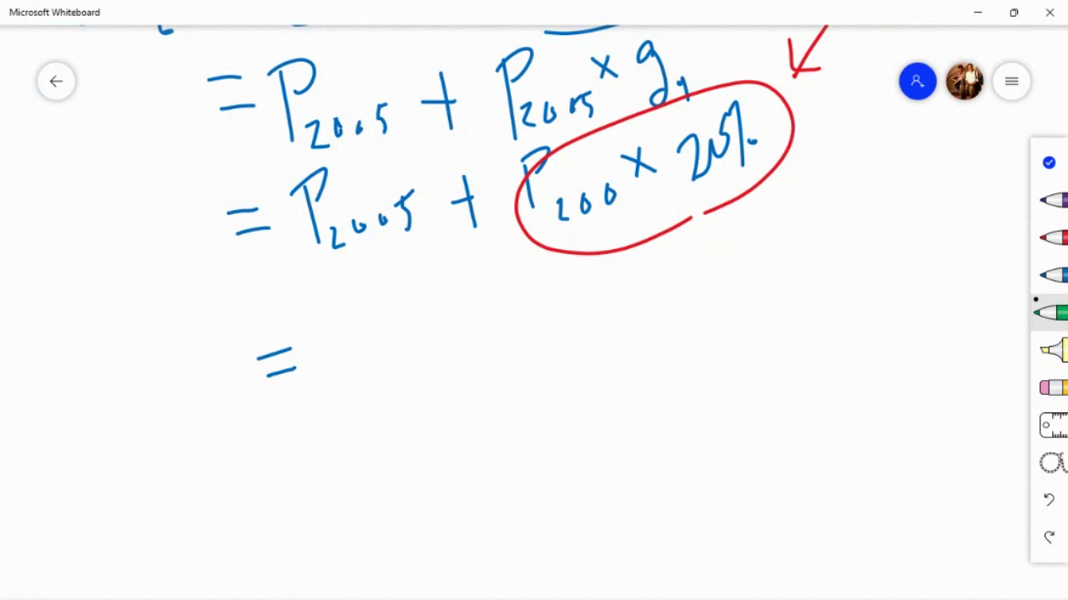
pyautogui.moveTo(268, 171); pyautogui.dragTo(765, 85)
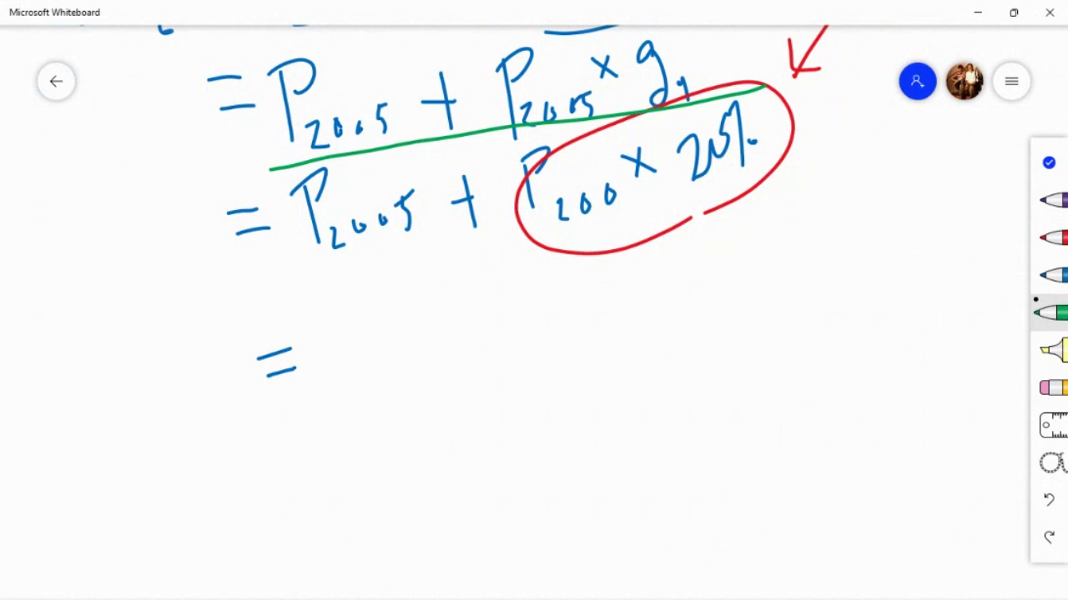
pyautogui.moveTo(345, 75)
pyautogui.mouseDown()
pyautogui.moveTo(351, 82)
pyautogui.moveTo(365, 57)
pyautogui.mouseUp()
pyautogui.moveTo(472, 58)
pyautogui.mouseDown()
pyautogui.moveTo(477, 65)
pyautogui.moveTo(498, 26)
pyautogui.mouseUp()
pyautogui.moveTo(332, 327)
pyautogui.mouseDown()
pyautogui.moveTo(342, 386)
pyautogui.moveTo(346, 315)
pyautogui.moveTo(336, 341)
pyautogui.mouseUp()
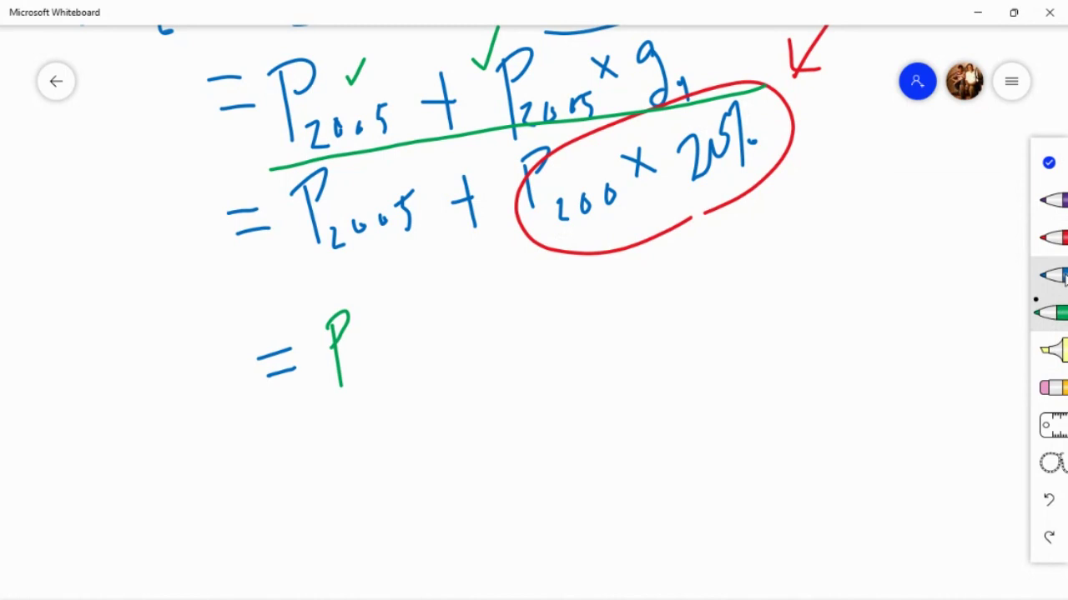
pyautogui.click(1048, 499)
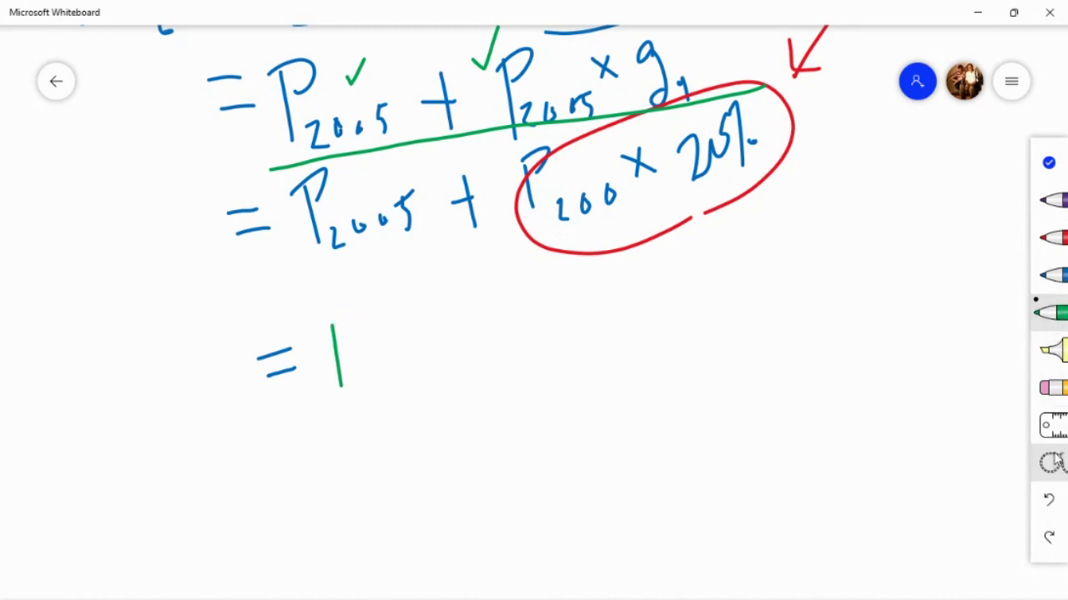
pyautogui.click(1049, 502)
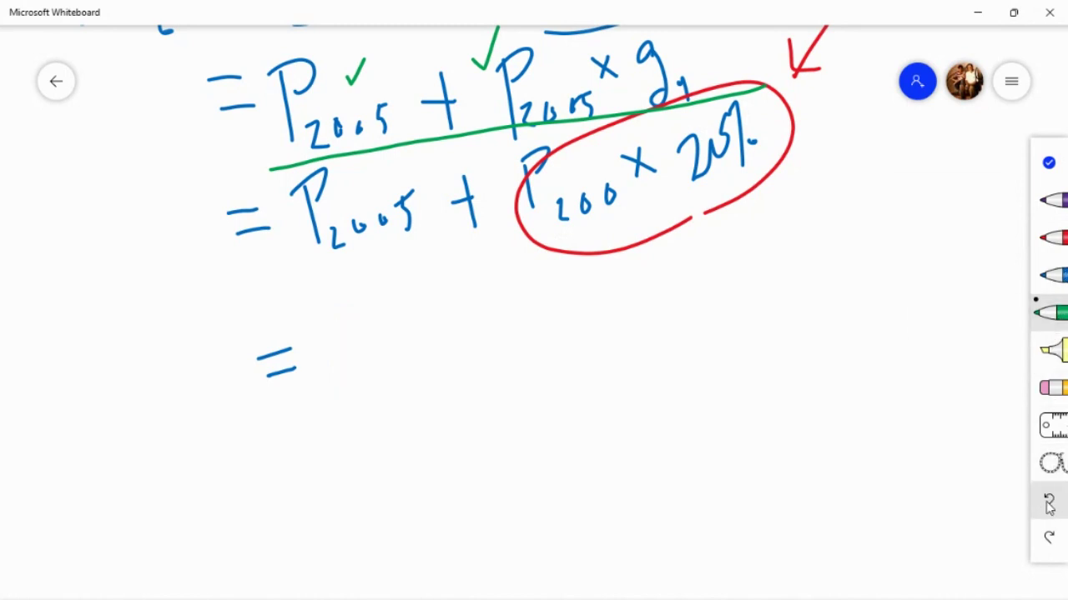
# Step: Write "P2005(1 + g1)" in purple after the fourth line's equals sign, and circle the first P2005 in the second line
pyautogui.click(1059, 205)
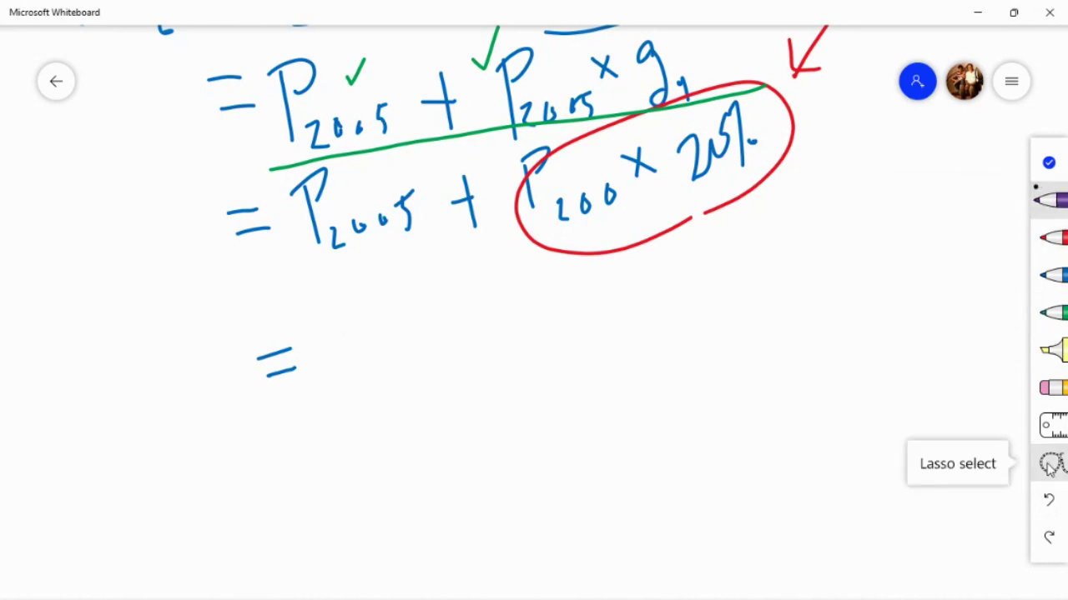
pyautogui.moveTo(324, 332); pyautogui.dragTo(339, 405)
pyautogui.moveTo(322, 329)
pyautogui.mouseDown()
pyautogui.moveTo(335, 327)
pyautogui.moveTo(333, 360)
pyautogui.moveTo(357, 398)
pyautogui.moveTo(412, 368)
pyautogui.mouseUp()
pyautogui.moveTo(410, 367)
pyautogui.mouseDown()
pyautogui.moveTo(417, 382)
pyautogui.moveTo(412, 353)
pyautogui.mouseUp()
pyautogui.moveTo(438, 287); pyautogui.dragTo(459, 379)
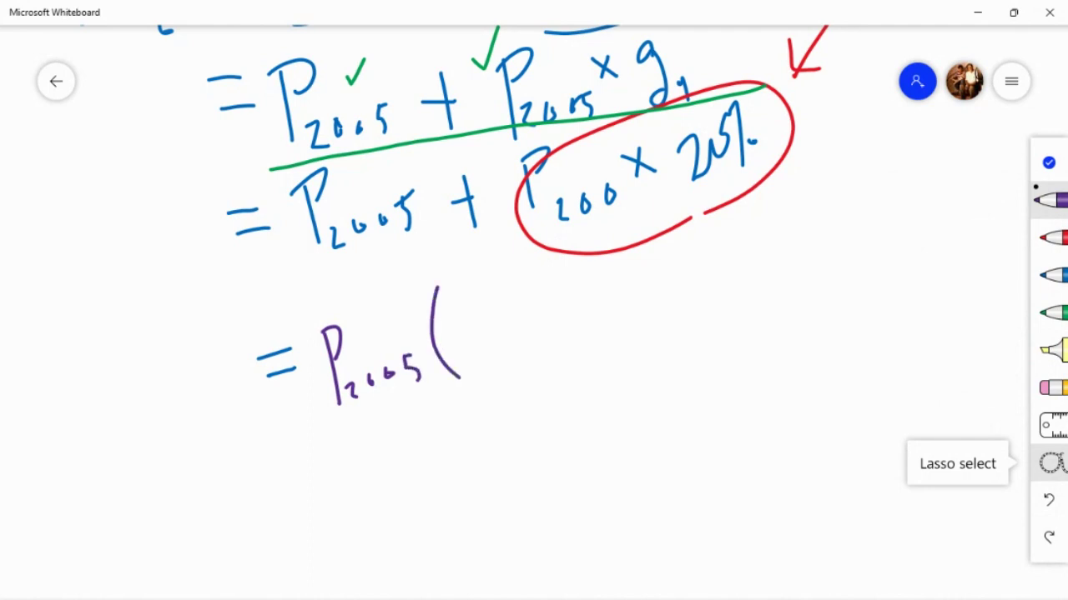
pyautogui.moveTo(367, 159)
pyautogui.mouseDown()
pyautogui.moveTo(282, 84)
pyautogui.moveTo(364, 156)
pyautogui.mouseUp()
pyautogui.moveTo(460, 312)
pyautogui.mouseDown()
pyautogui.moveTo(477, 362)
pyautogui.moveTo(522, 320)
pyautogui.moveTo(522, 357)
pyautogui.mouseUp()
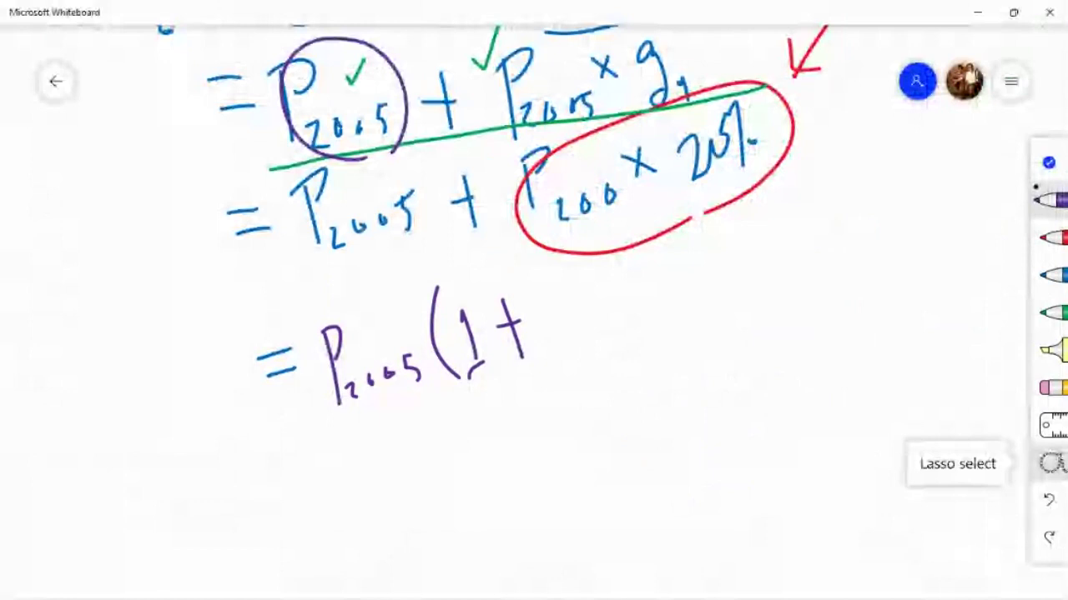
pyautogui.moveTo(562, 286); pyautogui.dragTo(567, 357)
pyautogui.moveTo(591, 322); pyautogui.dragTo(598, 340)
pyautogui.moveTo(583, 253); pyautogui.dragTo(620, 332)
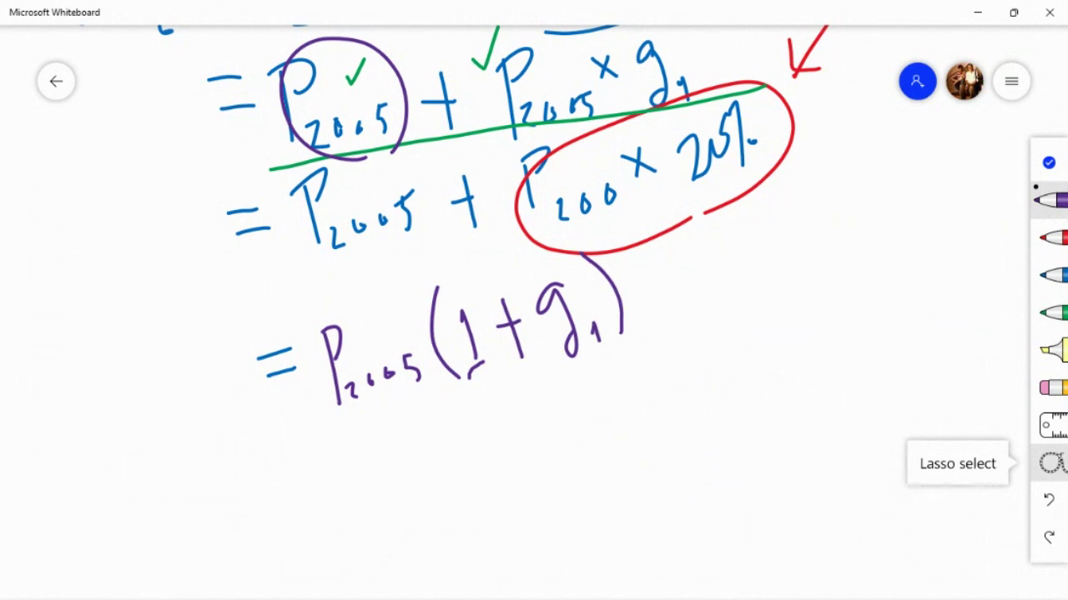
# Step: Add two curved green arrows from the fourth line's P2005 to the 1 and the g1 inside the parentheses, and stop inking
pyautogui.click(1051, 237)
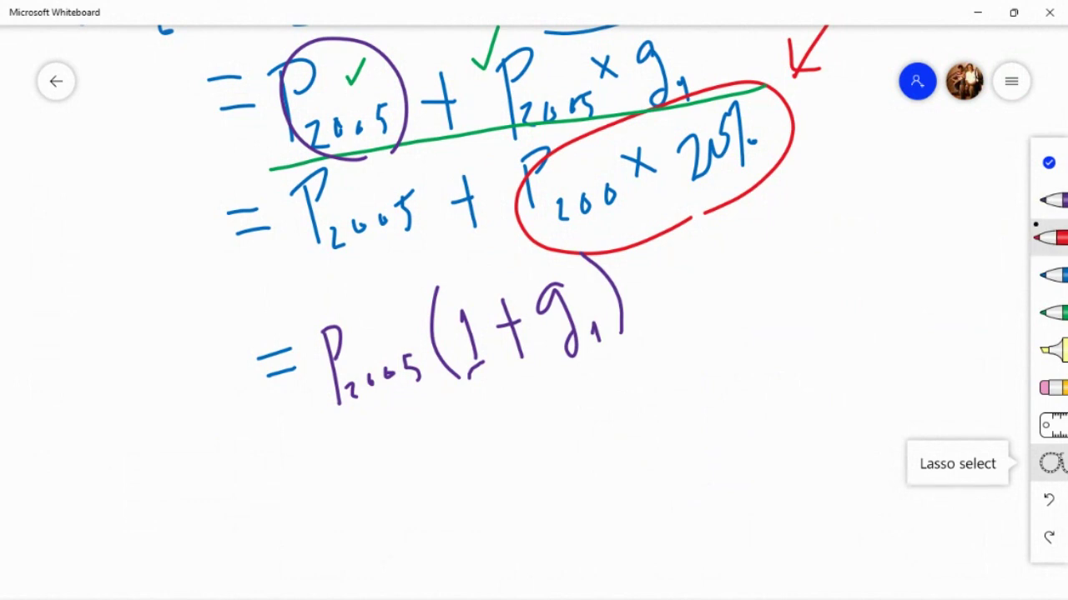
pyautogui.click(1051, 313)
pyautogui.moveTo(365, 346)
pyautogui.mouseDown()
pyautogui.moveTo(449, 281)
pyautogui.moveTo(462, 290)
pyautogui.mouseUp()
pyautogui.moveTo(354, 338)
pyautogui.mouseDown()
pyautogui.moveTo(526, 247)
pyautogui.moveTo(560, 257)
pyautogui.mouseUp()
pyautogui.moveTo(544, 247); pyautogui.dragTo(548, 271)
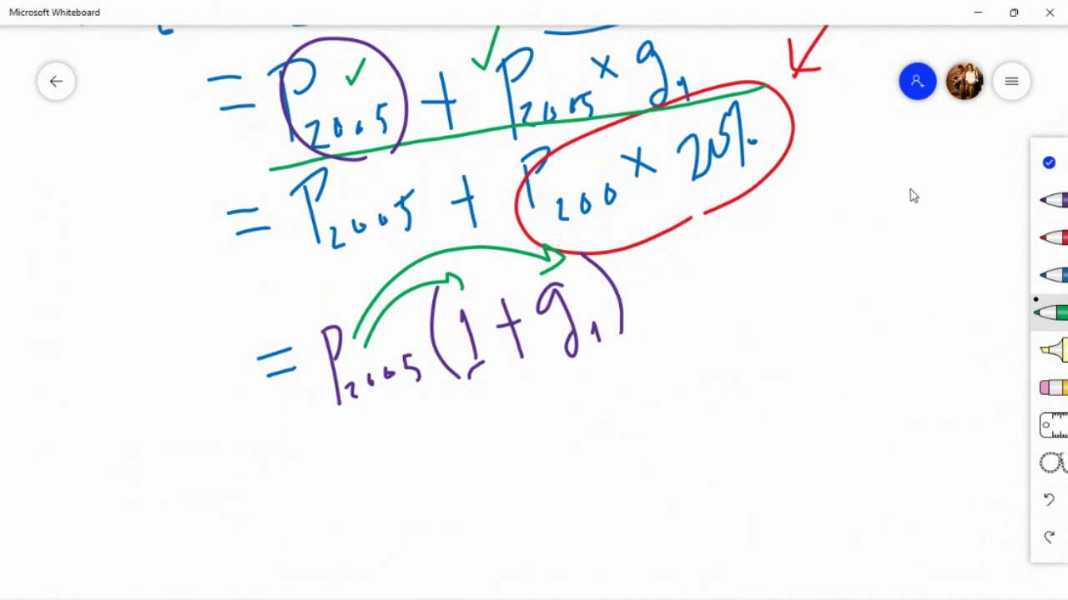
pyautogui.click(1048, 163)
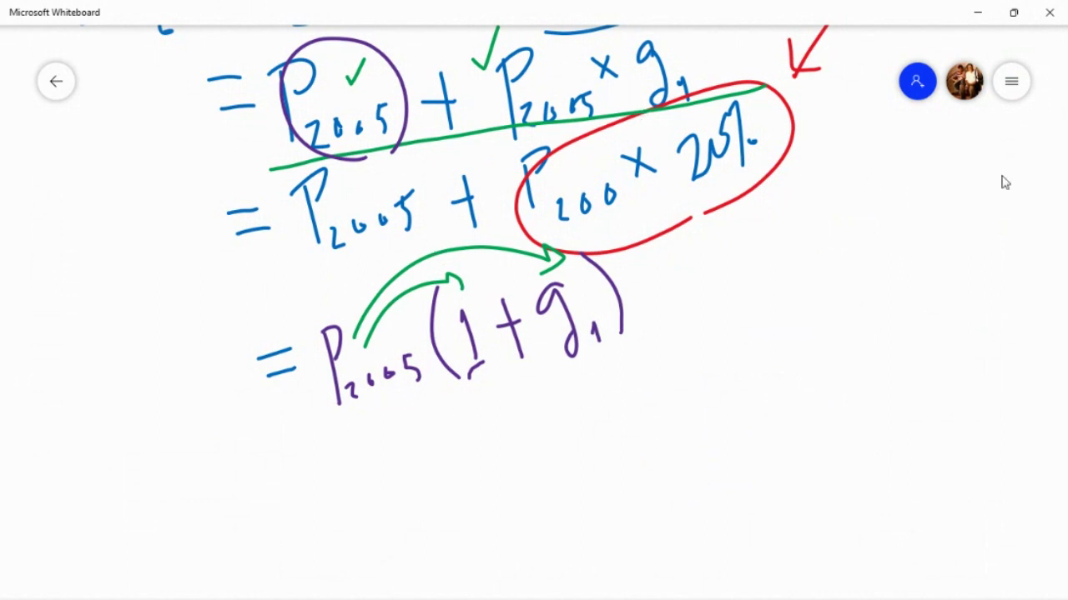
# Step: Circle P2006 in the first line and the "P2005(1 + g1)" result in the fourth line in green
pyautogui.scroll(-2, 886, 239)
pyautogui.scroll(3, 900, 290)
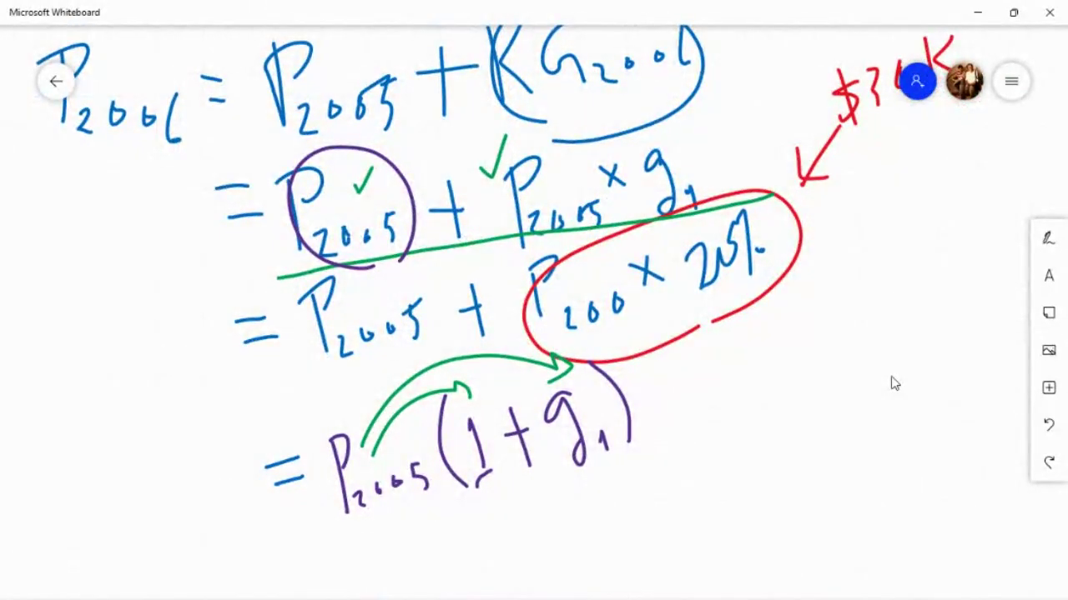
pyautogui.click(1048, 238)
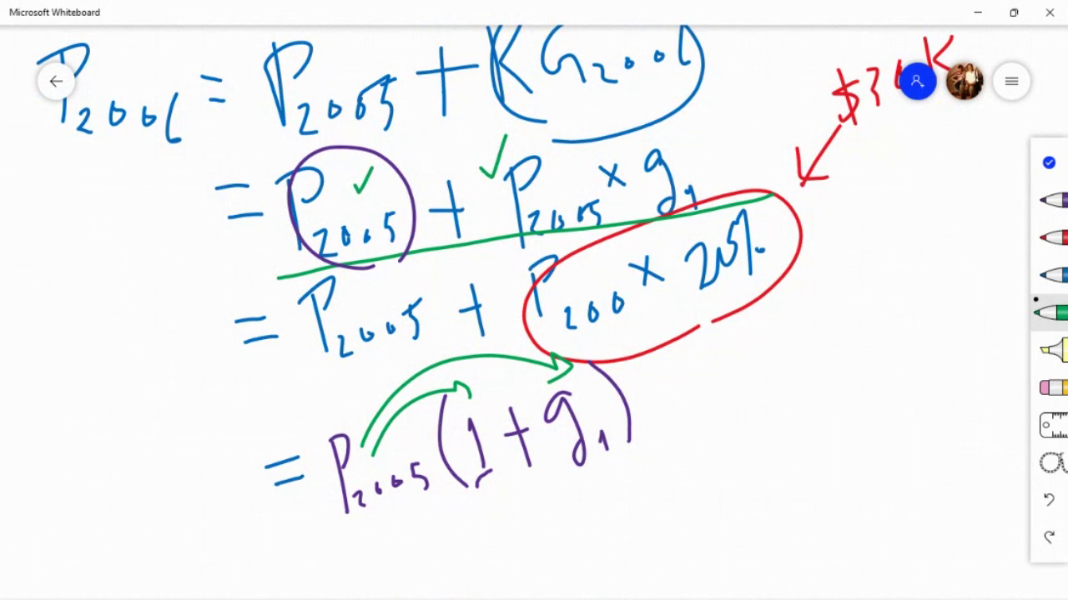
pyautogui.moveTo(154, 170)
pyautogui.mouseDown()
pyautogui.moveTo(100, 167)
pyautogui.moveTo(205, 154)
pyautogui.moveTo(177, 179)
pyautogui.mouseUp()
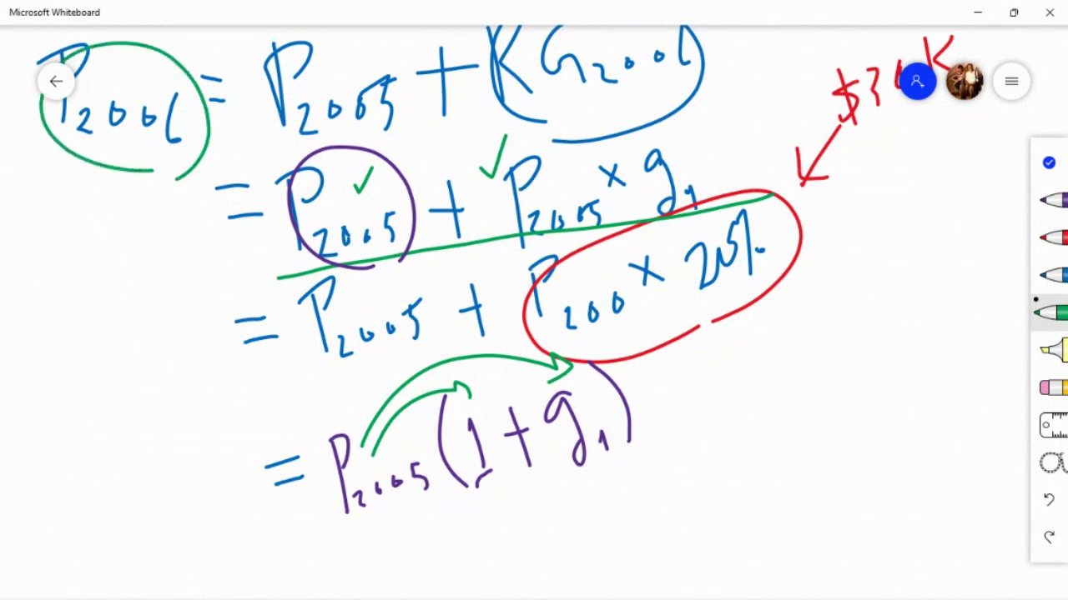
pyautogui.moveTo(430, 549)
pyautogui.mouseDown()
pyautogui.moveTo(404, 365)
pyautogui.moveTo(680, 501)
pyautogui.moveTo(421, 532)
pyautogui.mouseUp()
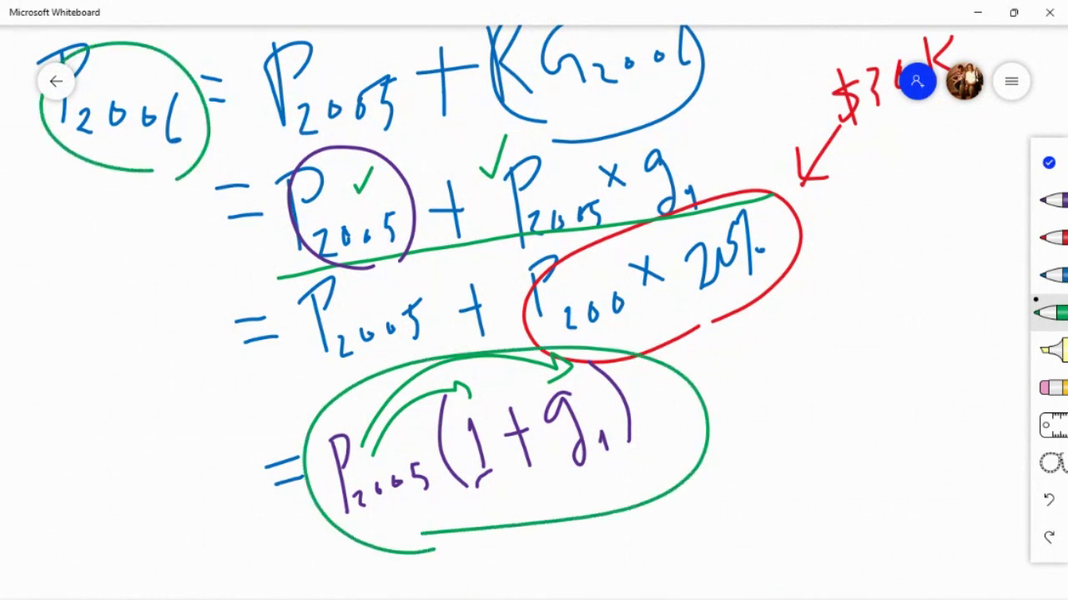
# Step: Switch to ROI.pdf in Adobe Acrobat to view the "Geometric Avg - concept" slide
pyautogui.moveTo(267, 594)
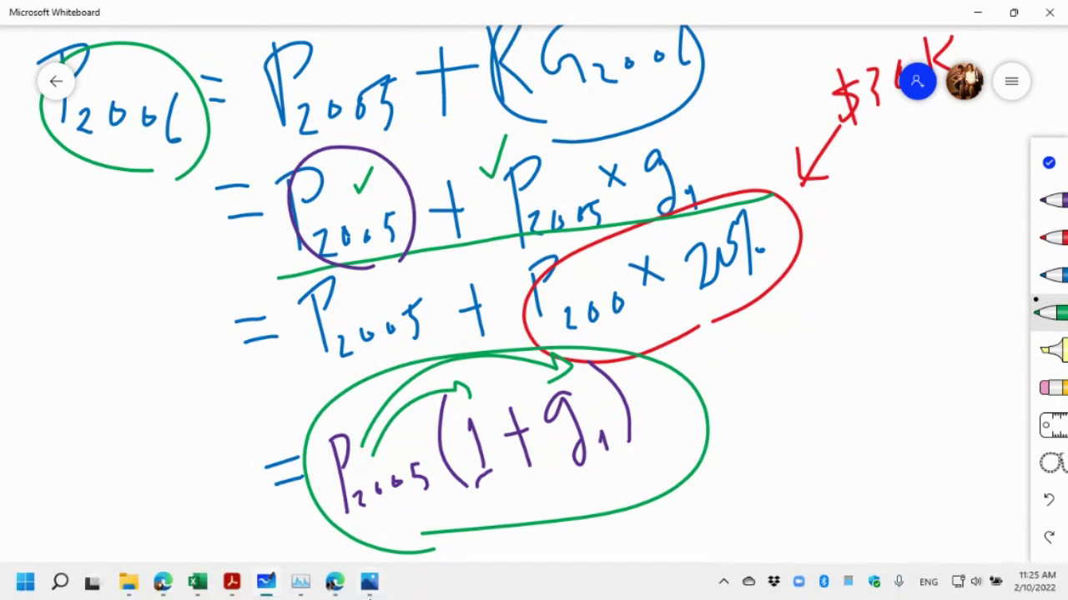
pyautogui.click(231, 584)
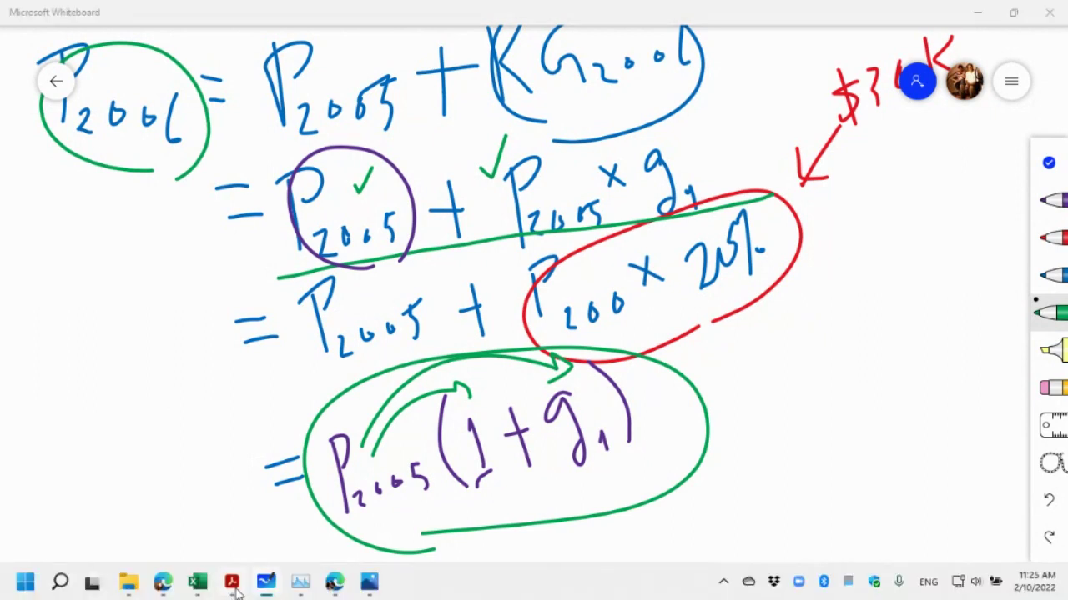
pyautogui.click(312, 504)
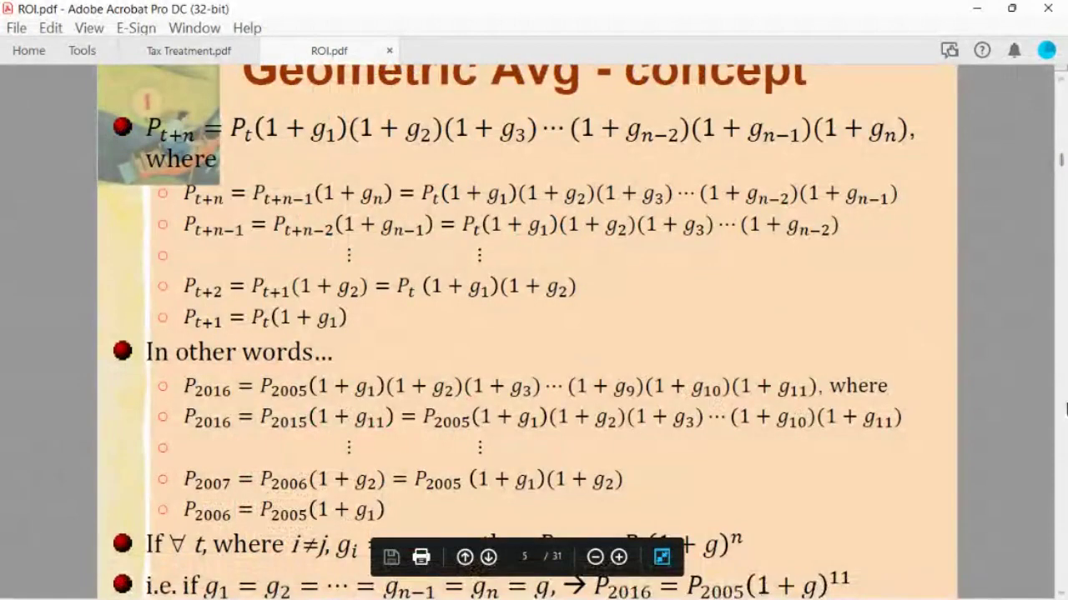
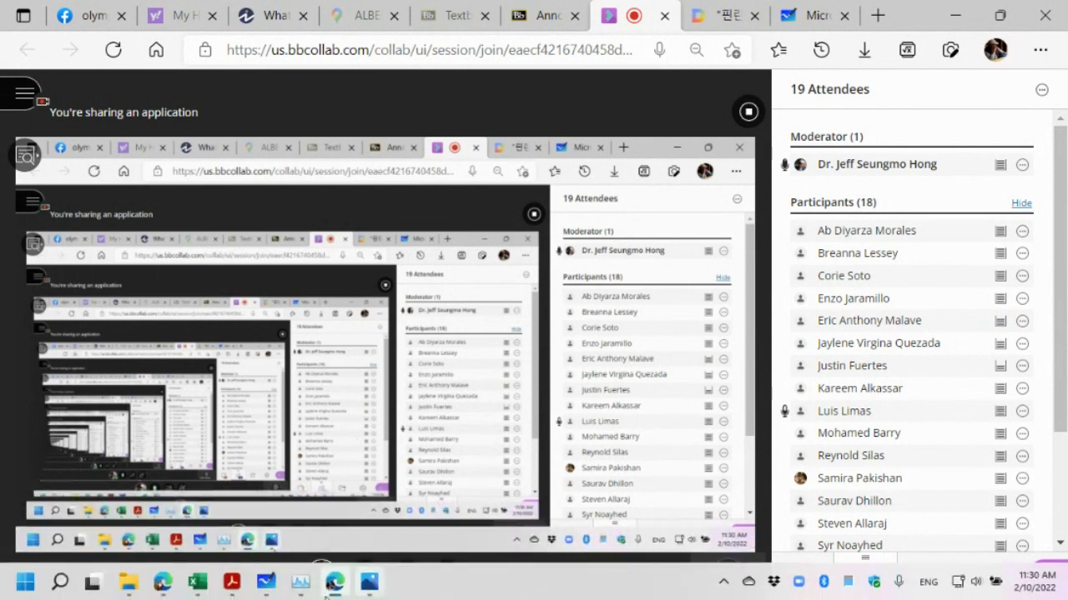
# Step: Return from the browser to ROI.pdf and highlight P2005(1 + g1) in the P2007 equation, then P2015 and its P2005 expansion in the P2016 equation
pyautogui.moveTo(235, 587)
pyautogui.click(284, 508)
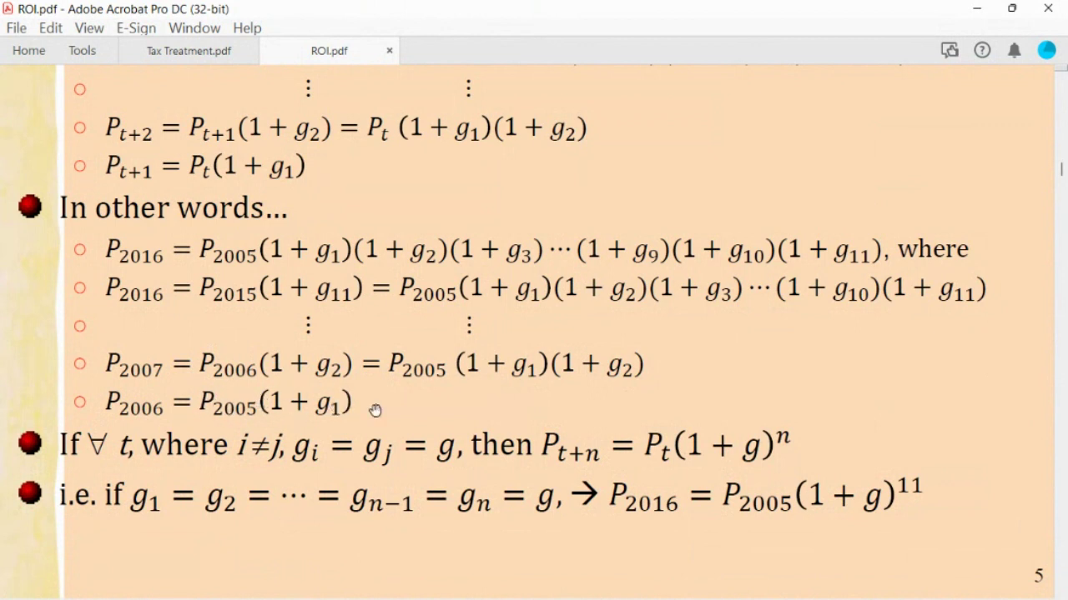
pyautogui.moveTo(407, 360); pyautogui.dragTo(550, 363)
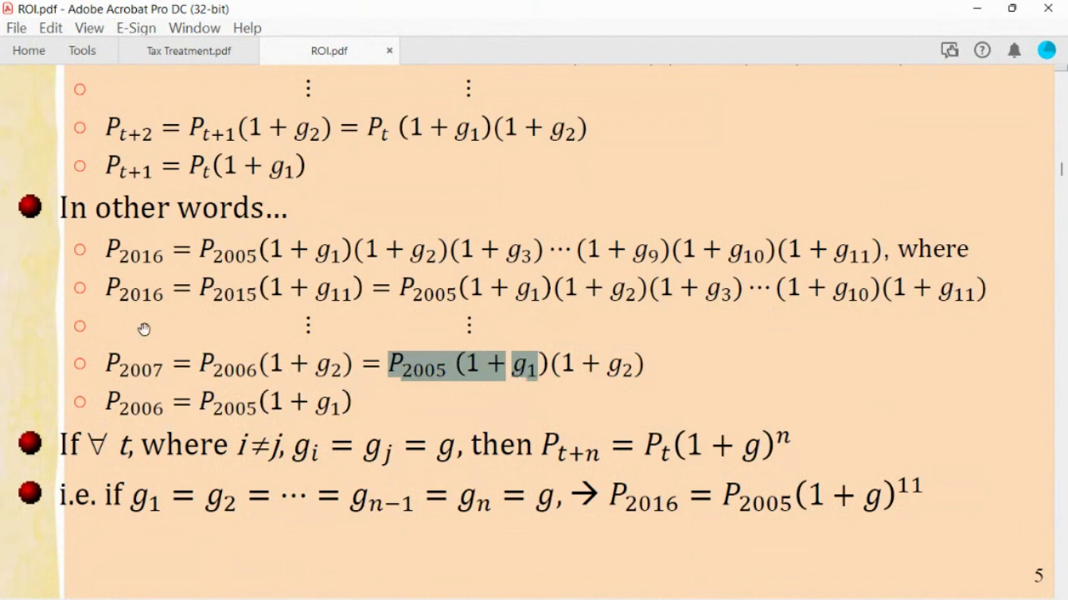
pyautogui.click(142, 294)
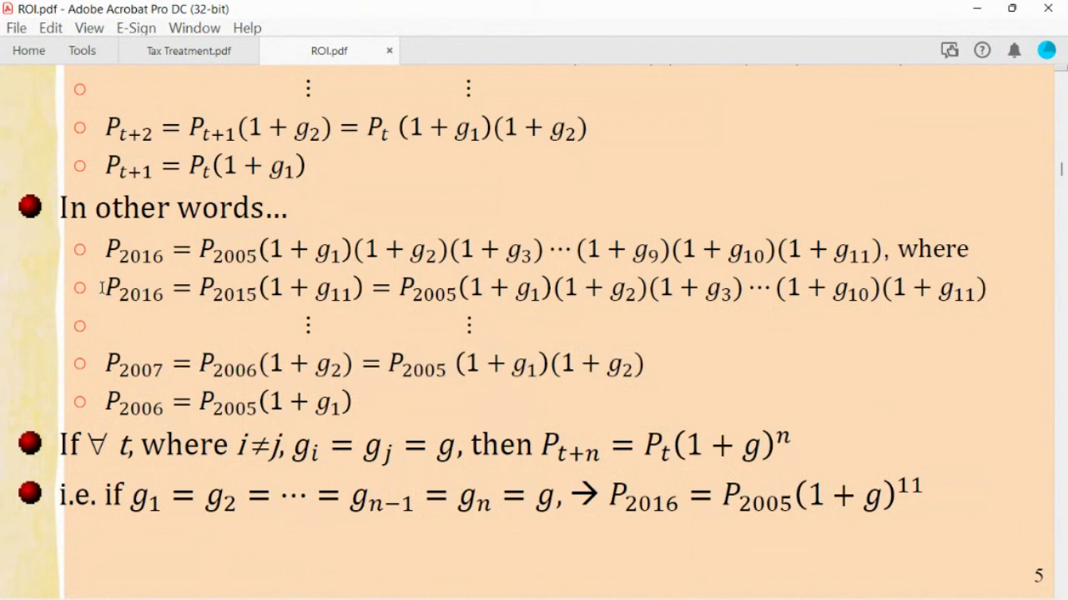
pyautogui.moveTo(102, 288); pyautogui.dragTo(253, 289)
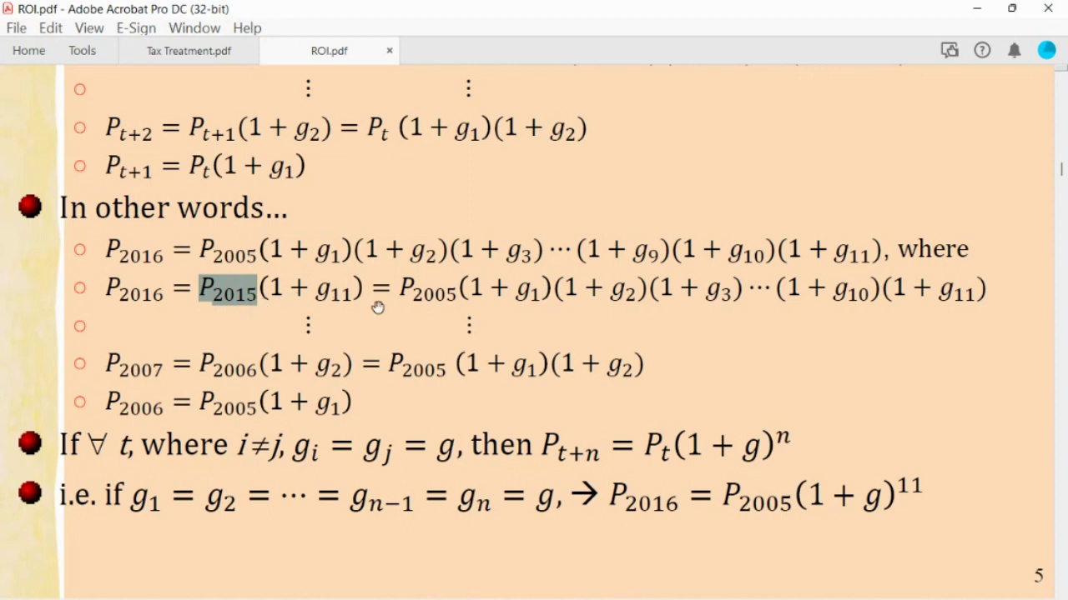
pyautogui.moveTo(403, 289); pyautogui.dragTo(990, 300)
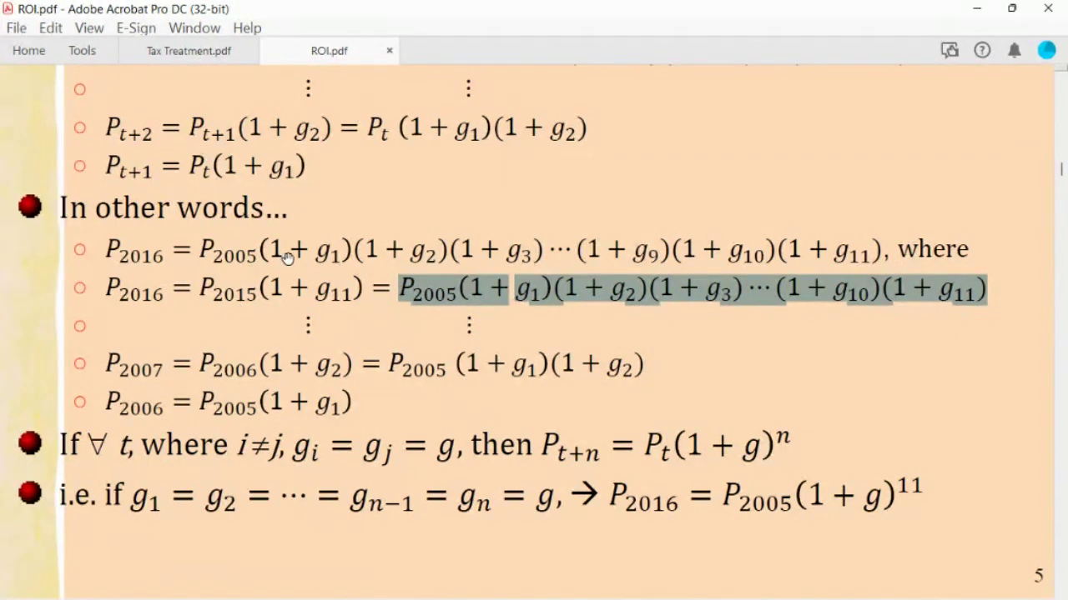
pyautogui.click(108, 253)
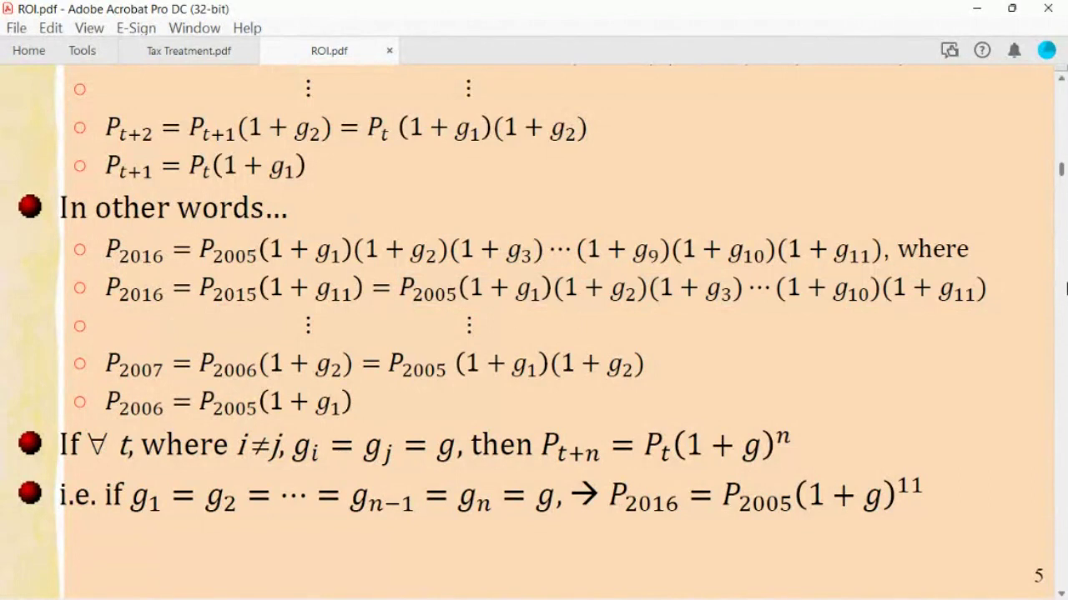
# Step: Examine the general P t+n formulas in the upper part of the slide
pyautogui.click(1062, 84)
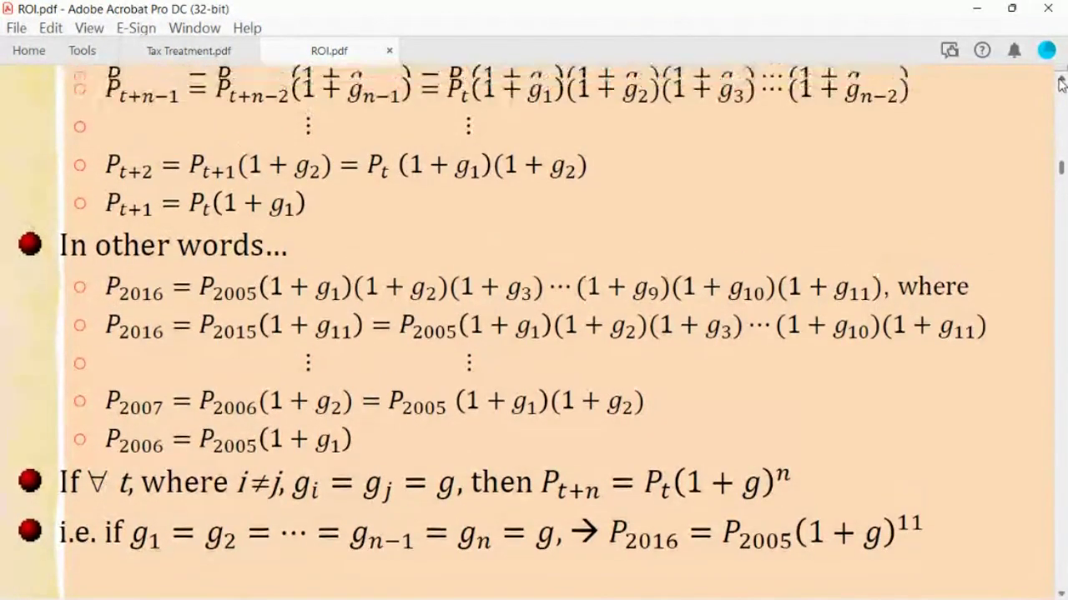
pyautogui.click(1062, 83)
pyautogui.click(1062, 84)
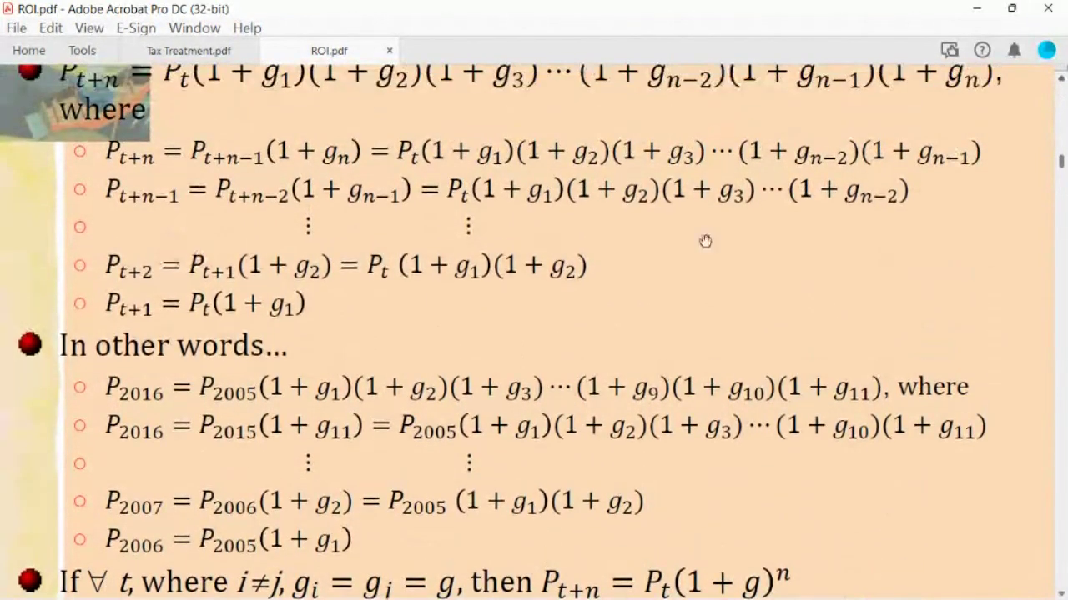
pyautogui.click(1061, 83)
pyautogui.click(1061, 84)
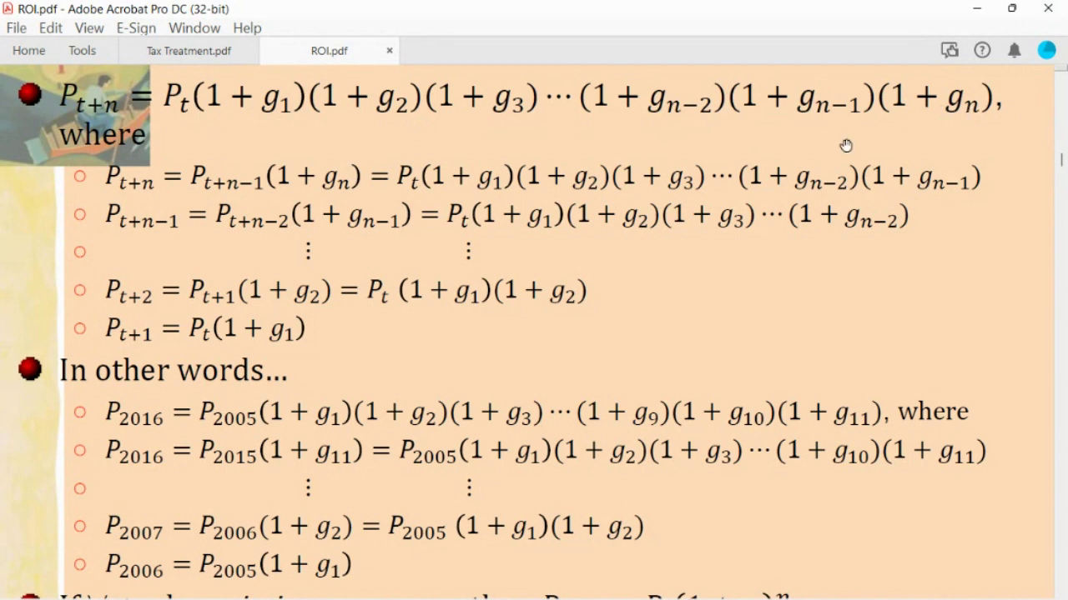
# Step: Switch to the Excel house value workbook and open the product formula below the 1+g column in I14 for inspection
pyautogui.moveTo(609, 597)
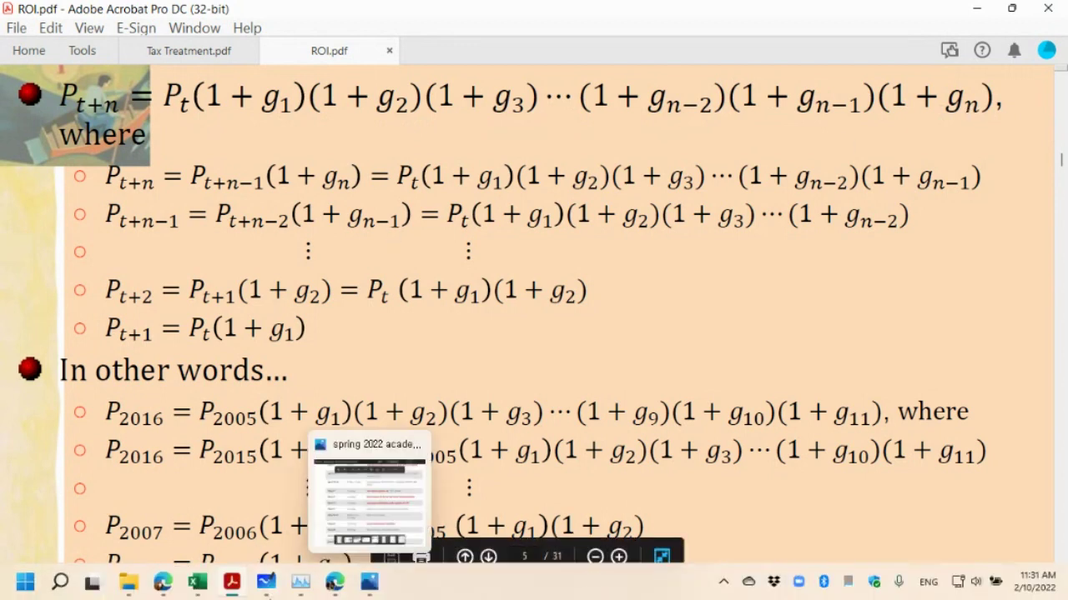
pyautogui.moveTo(338, 587)
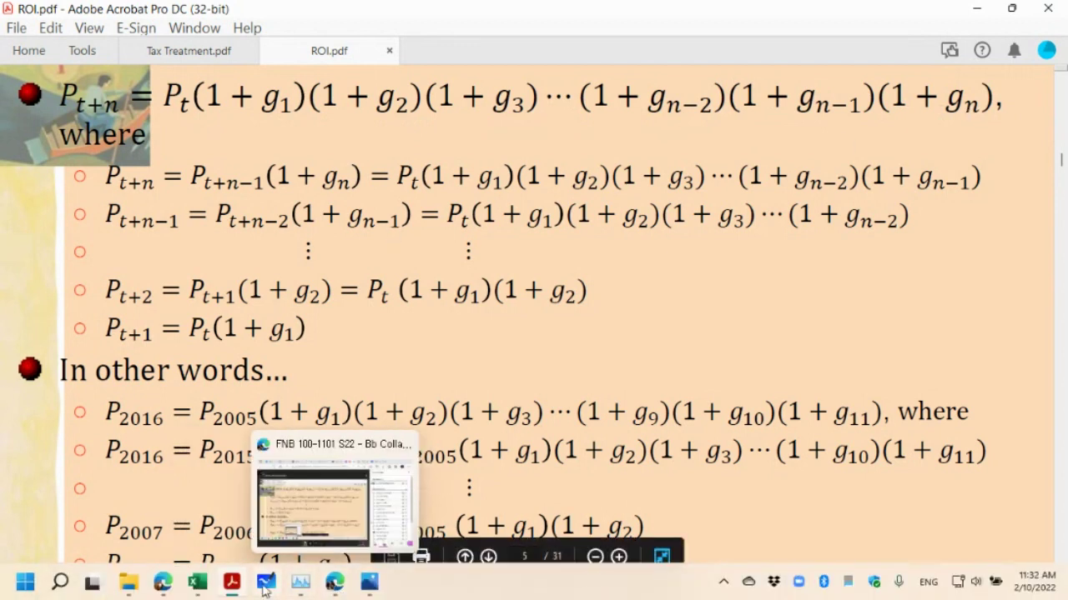
pyautogui.click(197, 582)
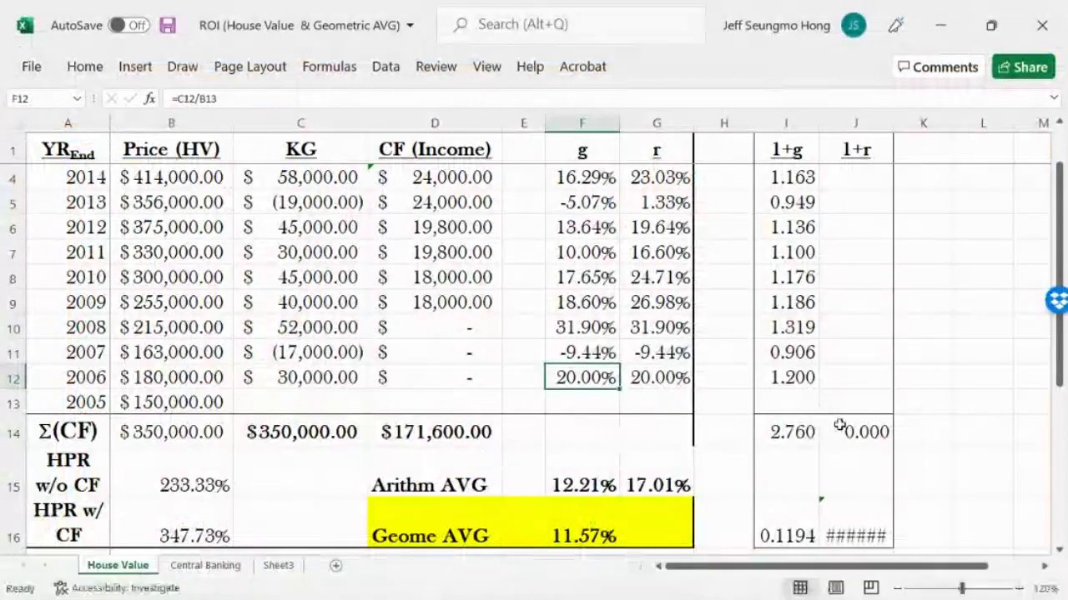
pyautogui.click(781, 431)
pyautogui.doubleClick(775, 432)
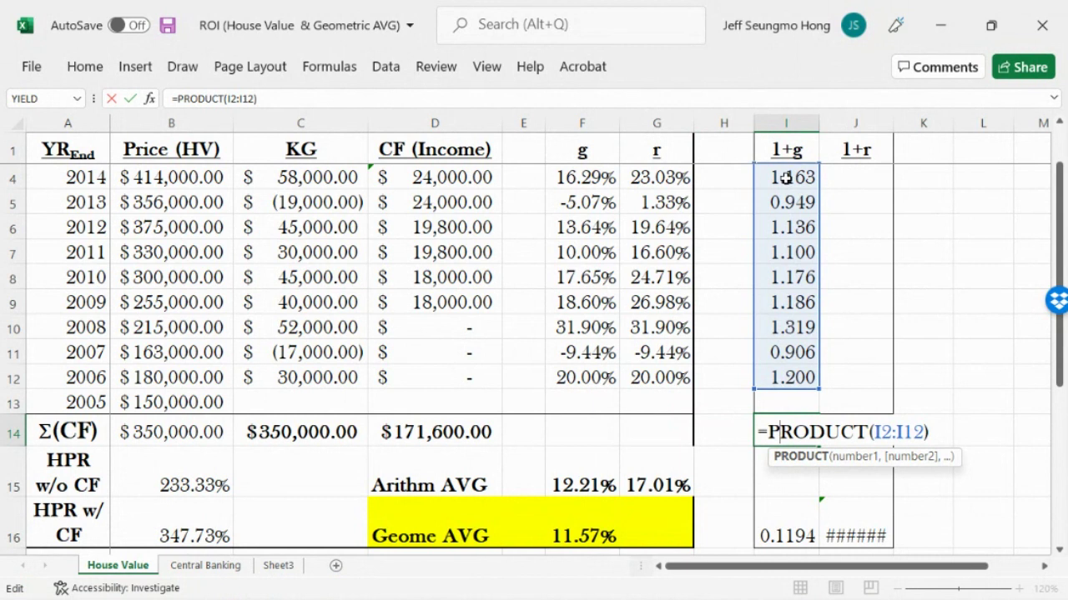
# Step: Return to ROI.pdf and highlight the growth factors from (1 + g1) through (1 + g11) in the first P2016 equation
pyautogui.moveTo(298, 588)
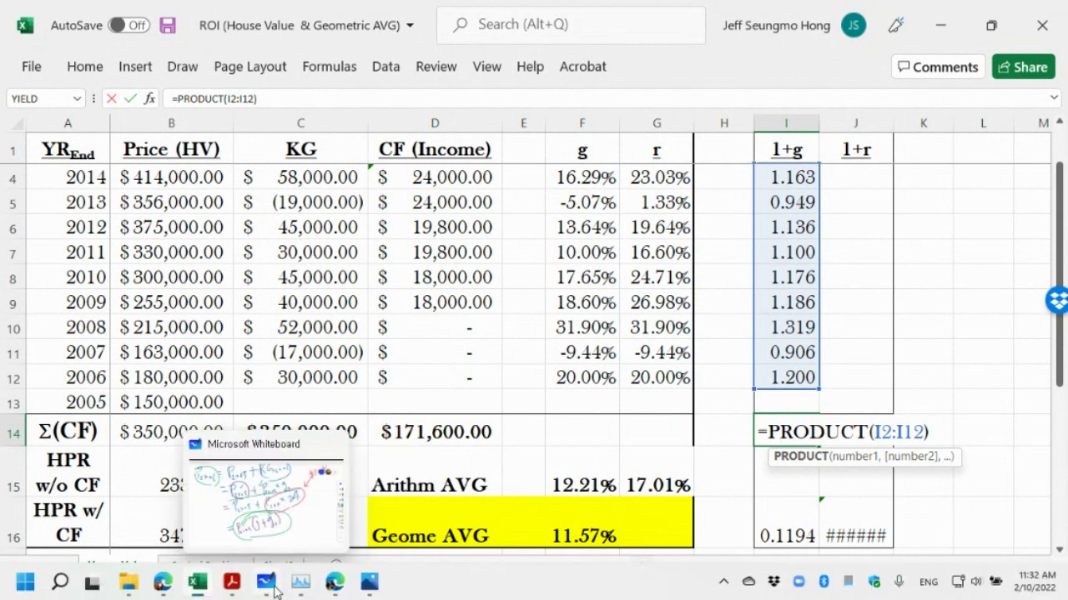
pyautogui.click(232, 582)
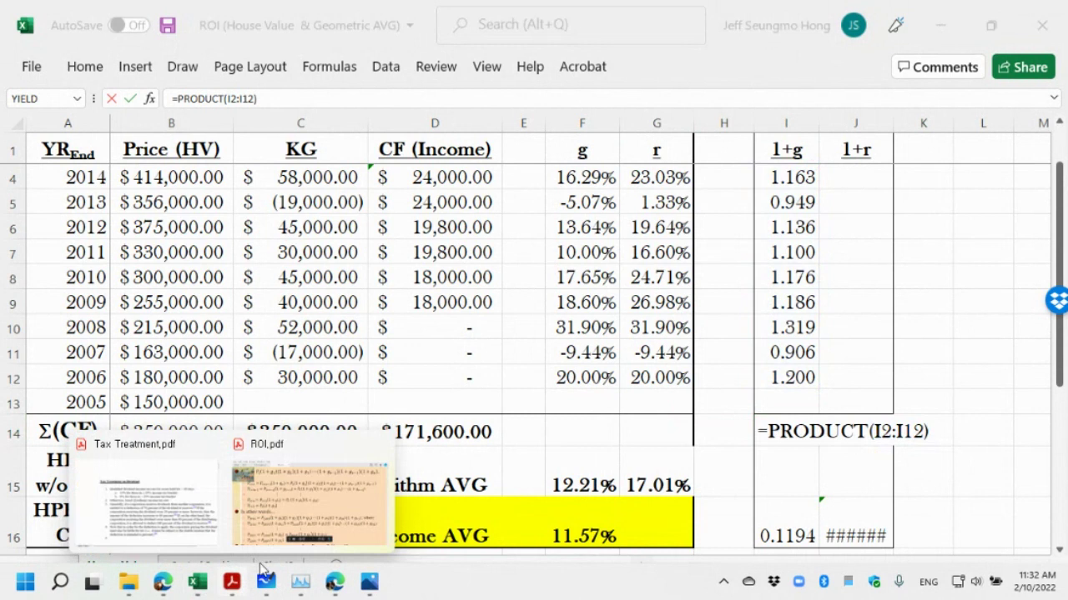
pyautogui.click(333, 519)
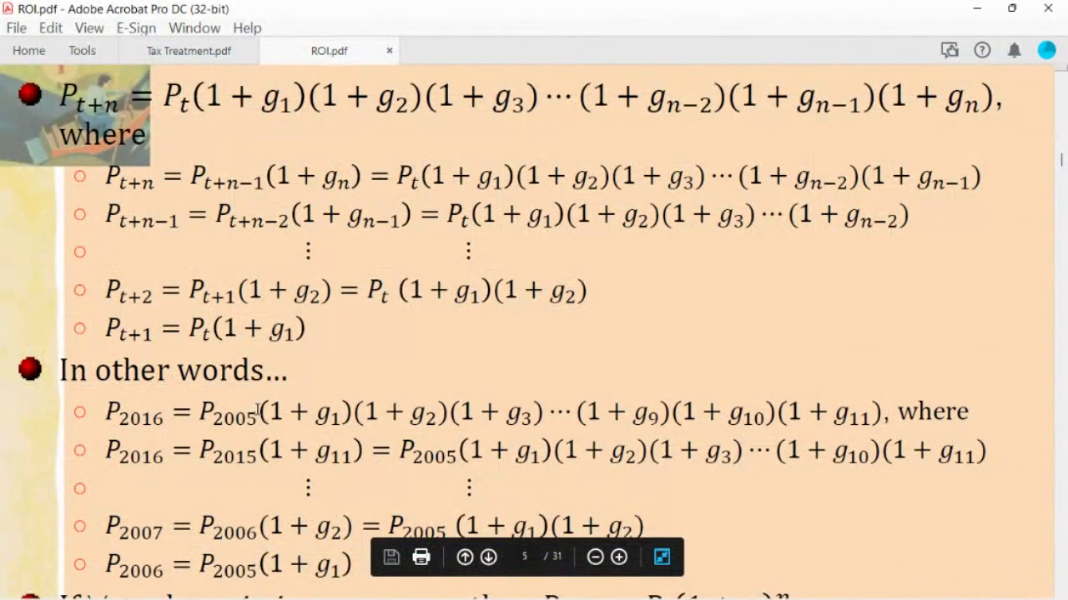
pyautogui.moveTo(262, 409); pyautogui.dragTo(876, 409)
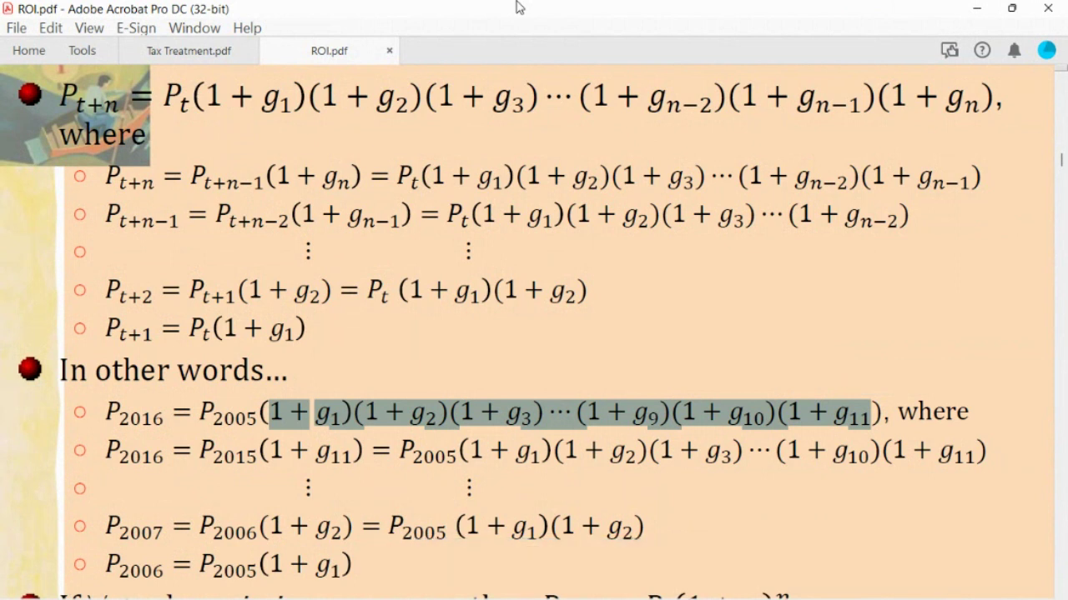
# Step: Switch to the Excel house value workbook and close the open product formula in I14 without changing it
pyautogui.moveTo(369, 583)
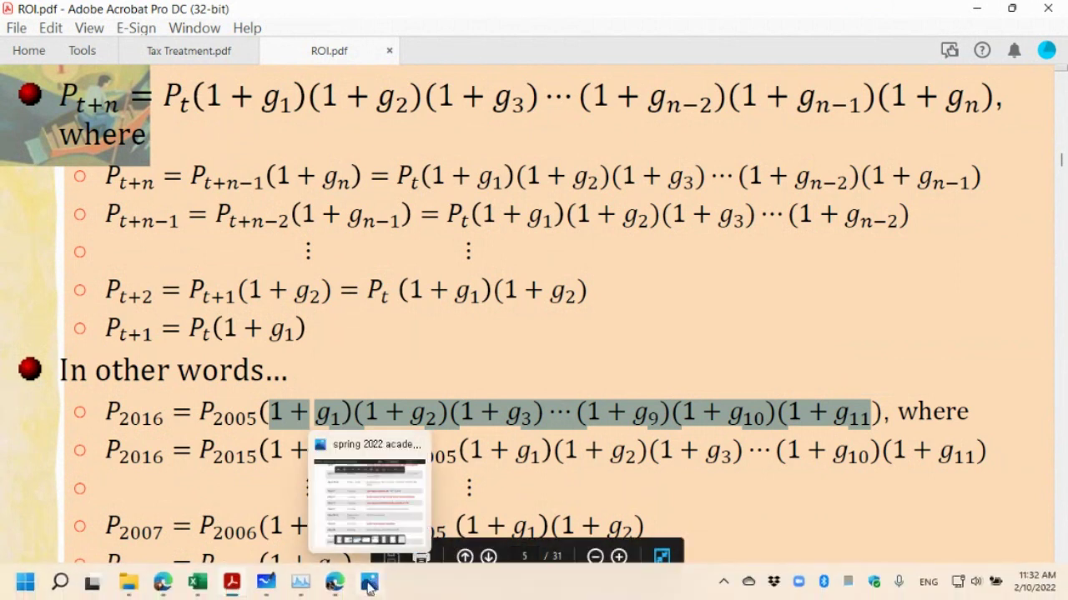
pyautogui.moveTo(338, 589)
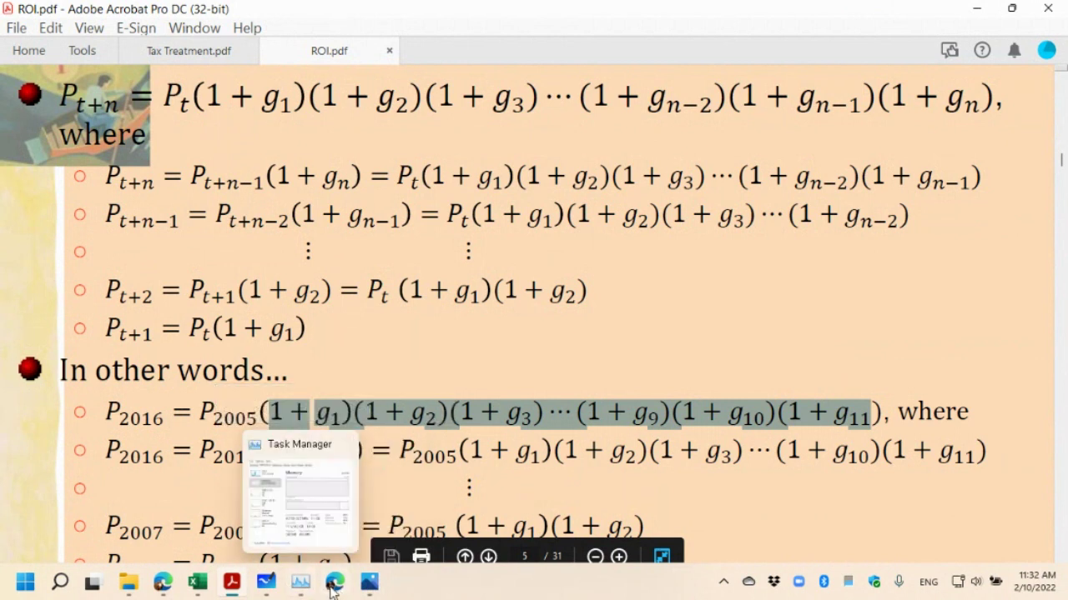
pyautogui.click(196, 582)
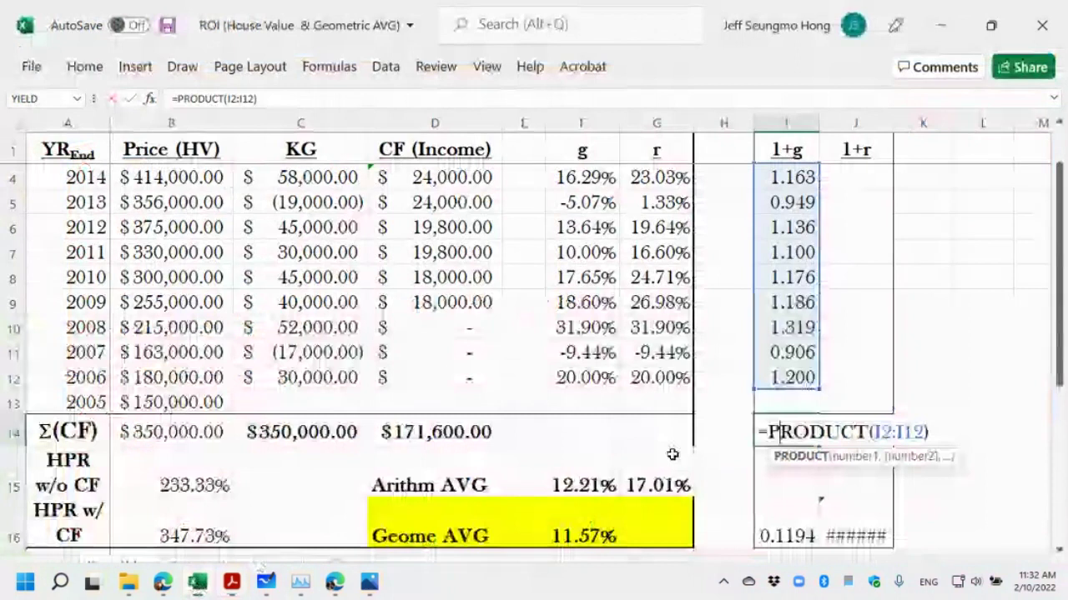
pyautogui.click(110, 98)
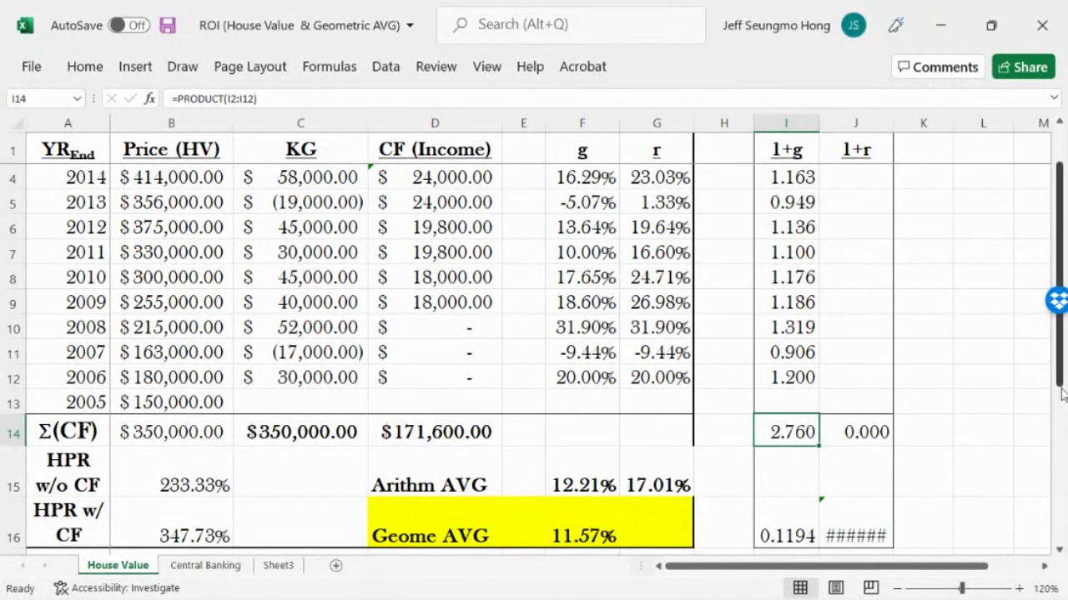
# Step: Examine the product equation below the house value table and select g_i inside its first (1 + g_i) term
pyautogui.moveTo(1063, 377); pyautogui.dragTo(1061, 371)
pyautogui.moveTo(1061, 407); pyautogui.dragTo(1064, 496)
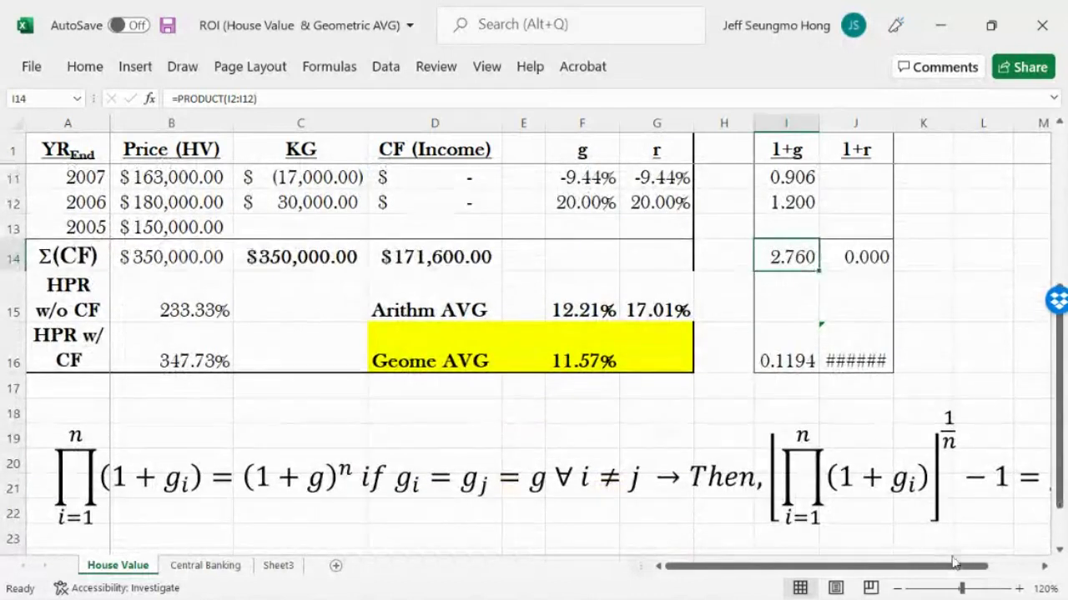
pyautogui.moveTo(957, 567); pyautogui.dragTo(901, 572)
pyautogui.click(48, 433)
pyautogui.click(48, 433)
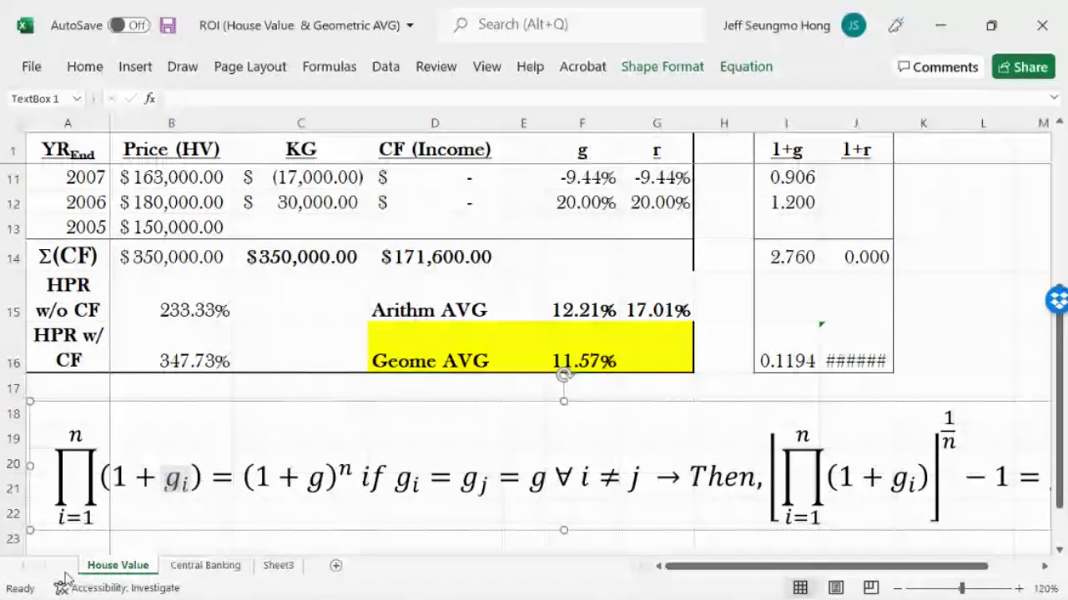
# Step: Switch to Microsoft Whiteboard and go to the blank area below the P2005(1 + g1) derivation
pyautogui.moveTo(230, 591)
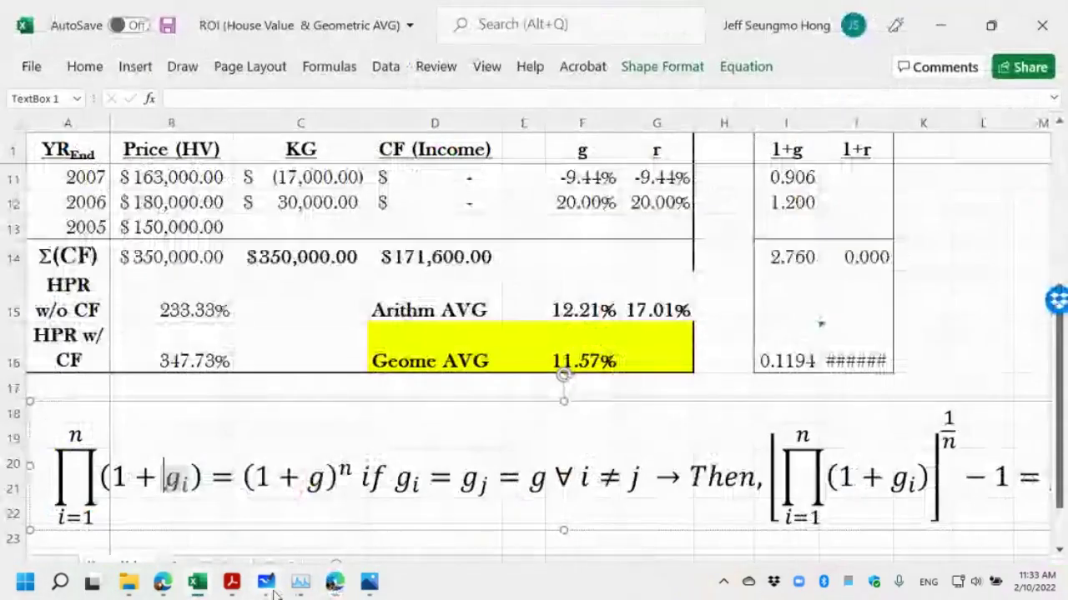
pyautogui.click(268, 584)
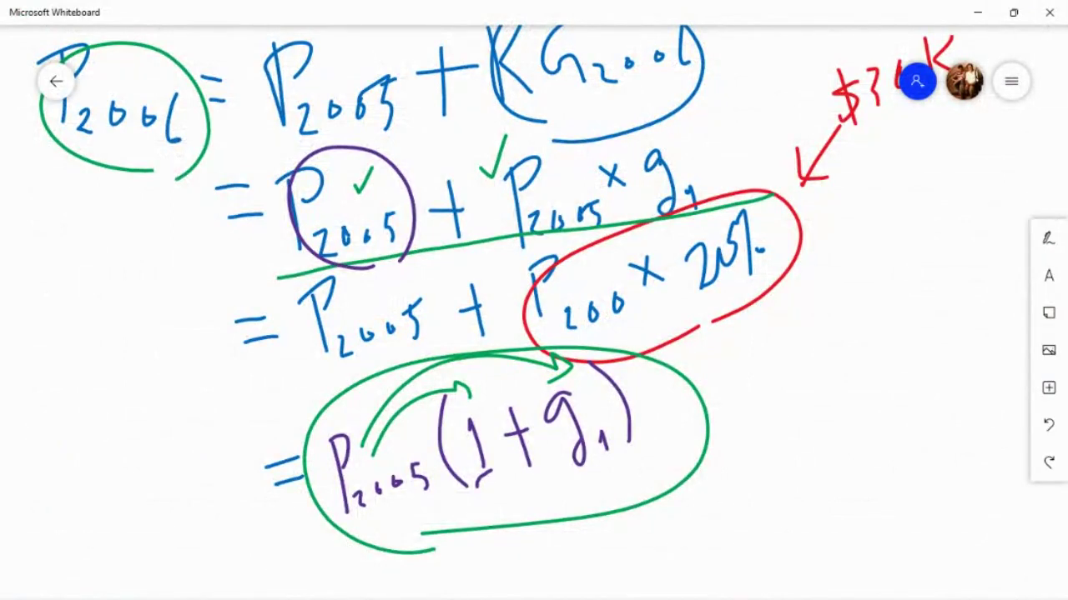
pyautogui.scroll(-5, 534, 301)
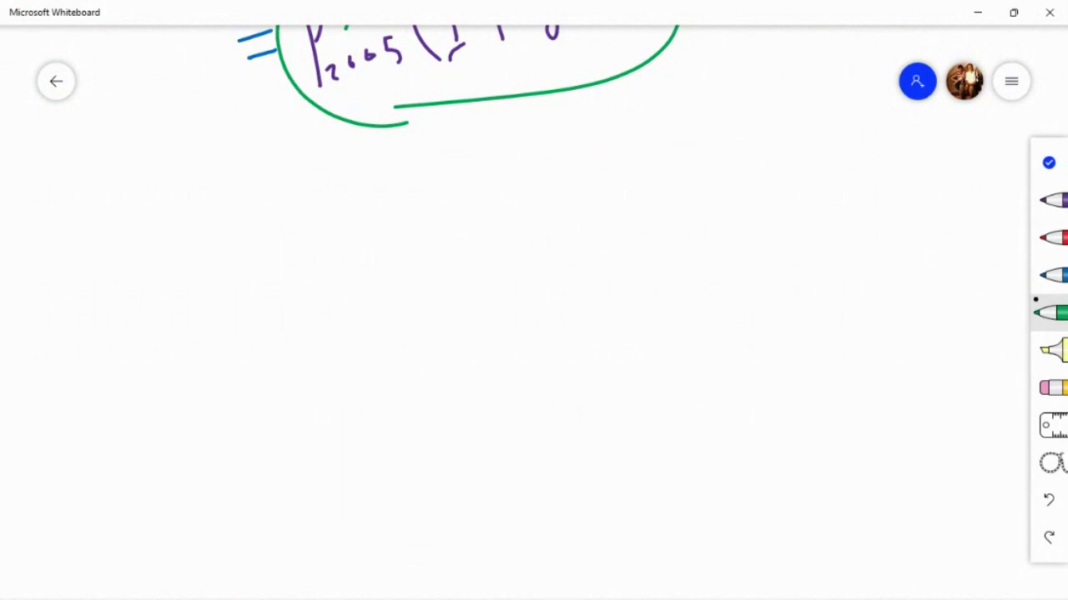
pyautogui.moveTo(79, 227)
pyautogui.mouseDown()
pyautogui.moveTo(120, 229)
pyautogui.moveTo(92, 242)
pyautogui.mouseUp()
pyautogui.click(1049, 499)
pyautogui.click(1049, 499)
# Step: Write the summation of X_i from i = 1 to n in purple below the P2005(1 + g1) derivation
pyautogui.click(1052, 200)
pyautogui.moveTo(89, 221)
pyautogui.mouseDown()
pyautogui.moveTo(154, 224)
pyautogui.moveTo(102, 236)
pyautogui.moveTo(107, 288)
pyautogui.moveTo(163, 290)
pyautogui.mouseUp()
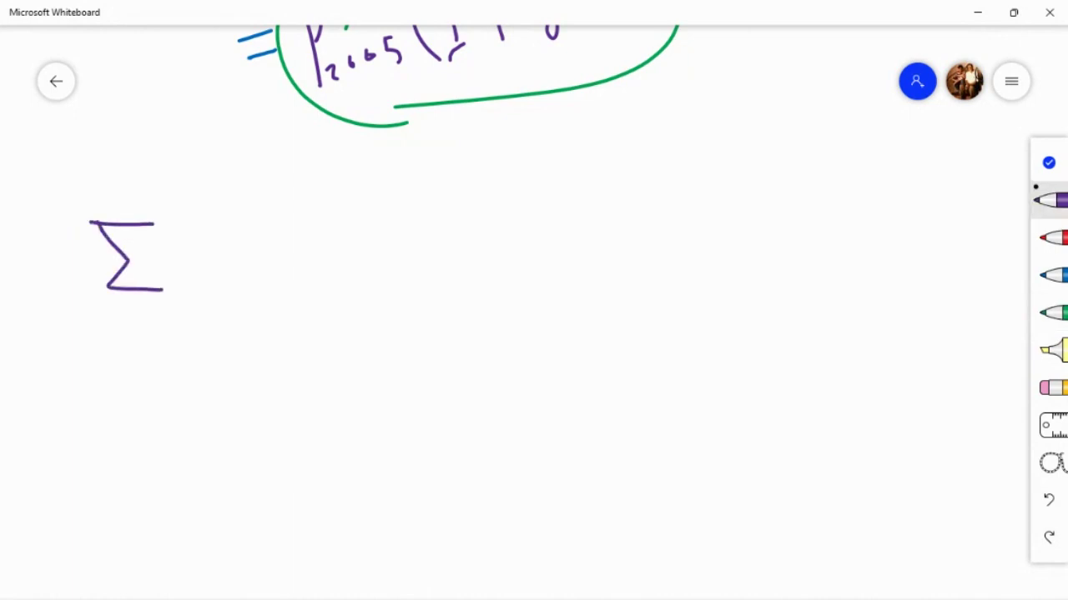
pyautogui.moveTo(205, 226); pyautogui.dragTo(182, 297)
pyautogui.moveTo(173, 236)
pyautogui.mouseDown()
pyautogui.moveTo(208, 297)
pyautogui.moveTo(225, 292)
pyautogui.mouseUp()
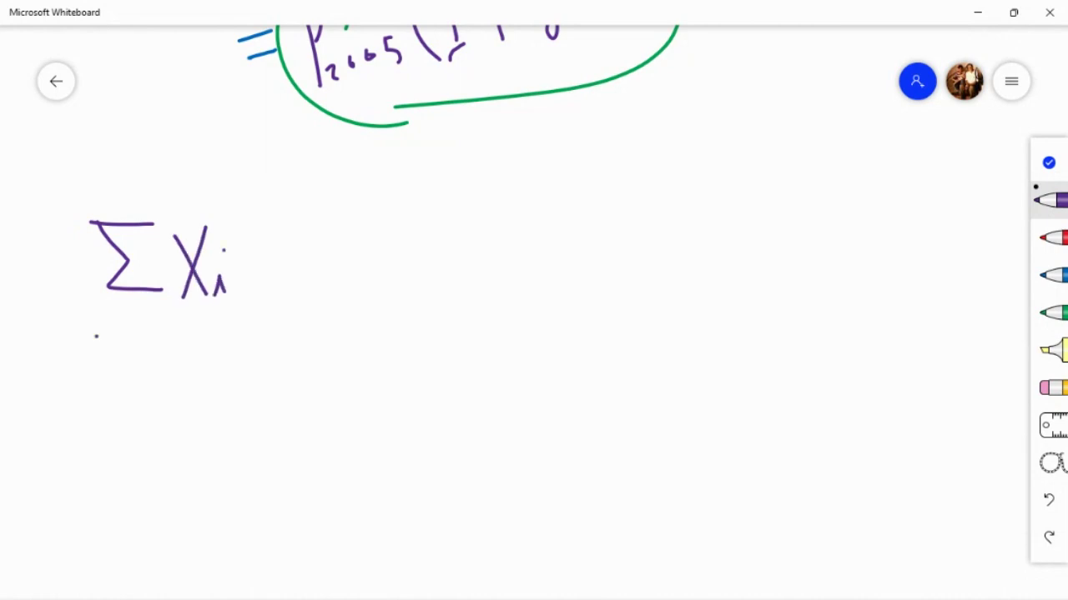
pyautogui.moveTo(96, 335)
pyautogui.mouseDown()
pyautogui.moveTo(107, 341)
pyautogui.moveTo(133, 320)
pyautogui.mouseUp()
pyautogui.moveTo(121, 334)
pyautogui.mouseDown()
pyautogui.moveTo(156, 318)
pyautogui.moveTo(156, 339)
pyautogui.mouseUp()
pyautogui.moveTo(115, 193); pyautogui.dragTo(150, 201)
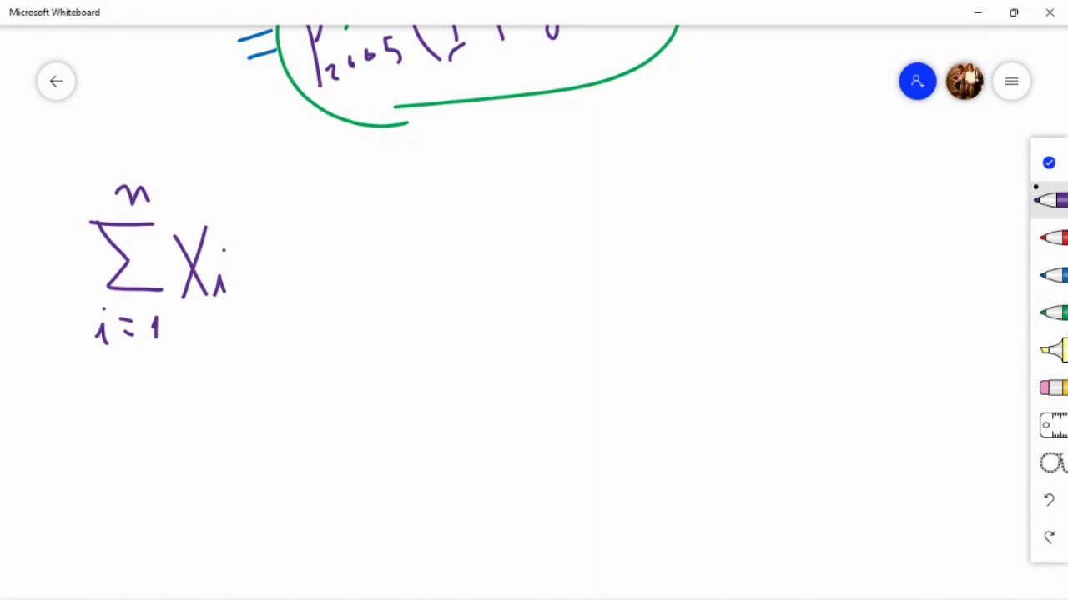
# Step: Circle the sigma in green, point an arrow at it, and write a green alpha beside the summation
pyautogui.click(1053, 313)
pyautogui.moveTo(162, 304)
pyautogui.mouseDown()
pyautogui.moveTo(142, 305)
pyautogui.moveTo(171, 218)
pyautogui.moveTo(148, 293)
pyautogui.mouseUp()
pyautogui.moveTo(188, 215)
pyautogui.mouseDown()
pyautogui.moveTo(239, 182)
pyautogui.moveTo(218, 212)
pyautogui.mouseUp()
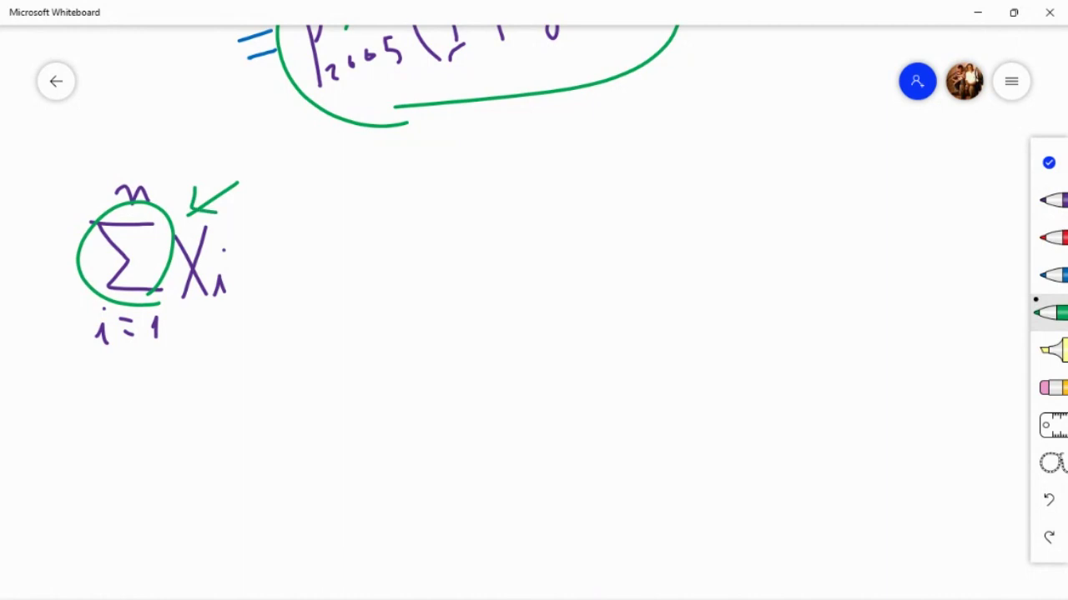
pyautogui.moveTo(352, 235)
pyautogui.mouseDown()
pyautogui.moveTo(320, 258)
pyautogui.moveTo(376, 267)
pyautogui.mouseUp()
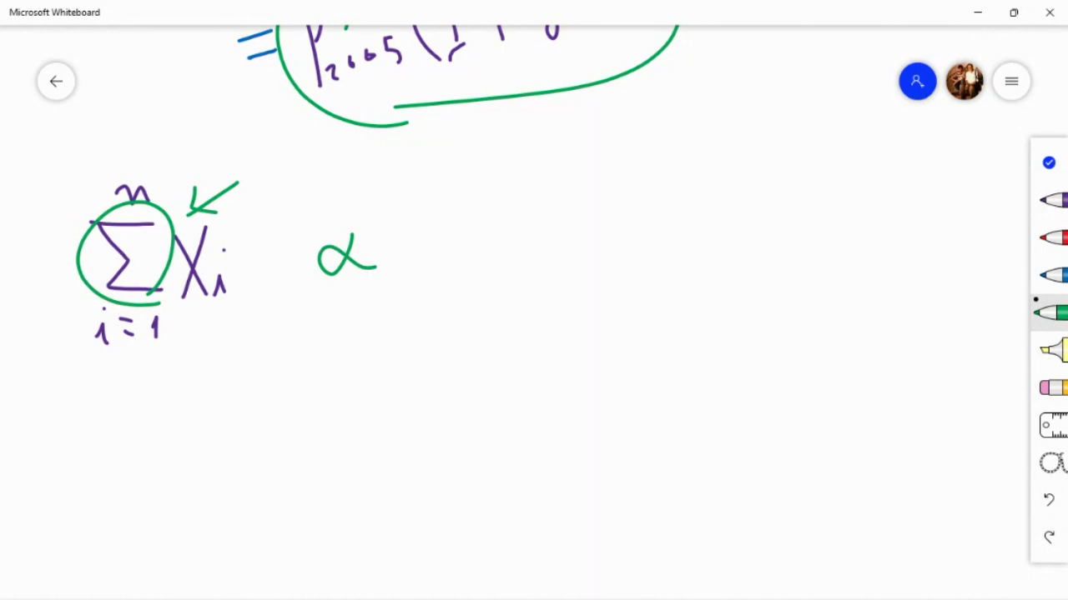
# Step: Write the product of X_i from i = 1 to n in purple below the summation, using a capital pi
pyautogui.click(1051, 200)
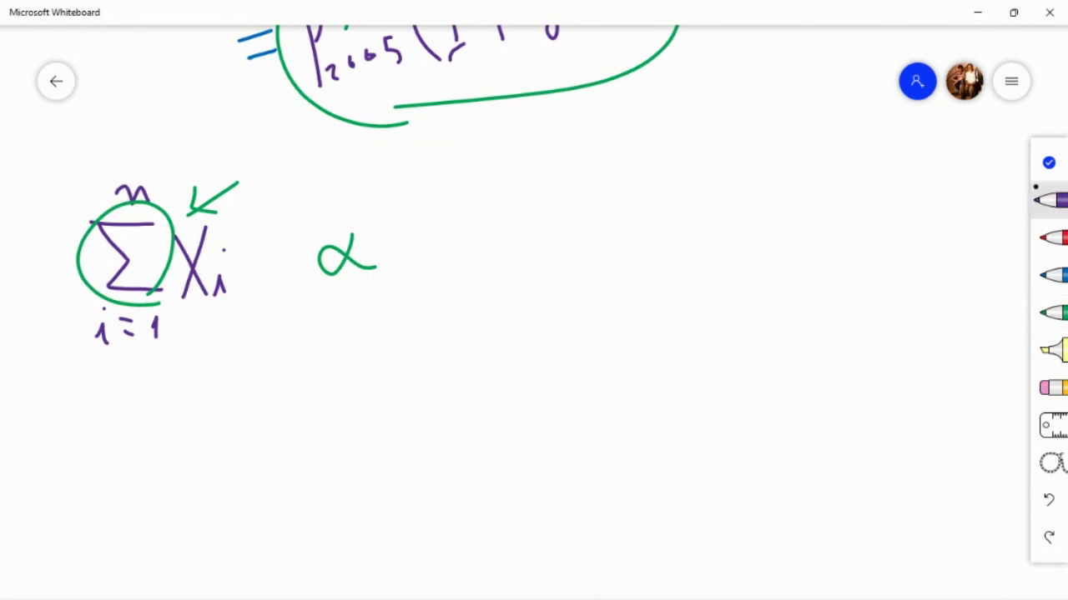
pyautogui.moveTo(94, 398)
pyautogui.mouseDown()
pyautogui.moveTo(155, 398)
pyautogui.moveTo(108, 457)
pyautogui.mouseUp()
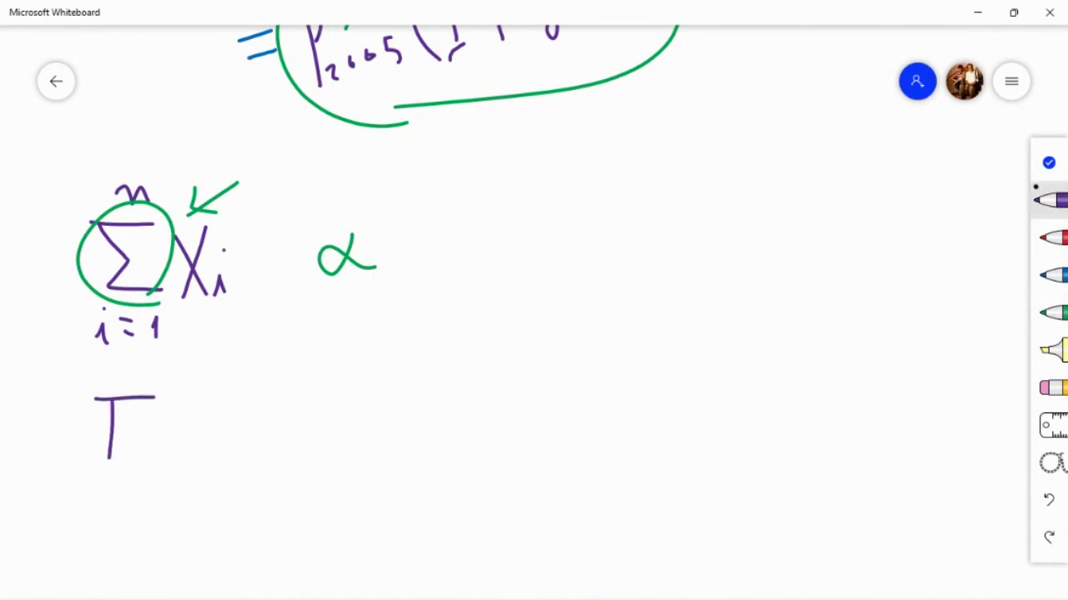
pyautogui.moveTo(147, 399); pyautogui.dragTo(146, 474)
pyautogui.moveTo(95, 507)
pyautogui.mouseDown()
pyautogui.moveTo(100, 492)
pyautogui.moveTo(107, 510)
pyautogui.moveTo(129, 492)
pyautogui.moveTo(131, 505)
pyautogui.mouseUp()
pyautogui.moveTo(143, 493); pyautogui.dragTo(150, 512)
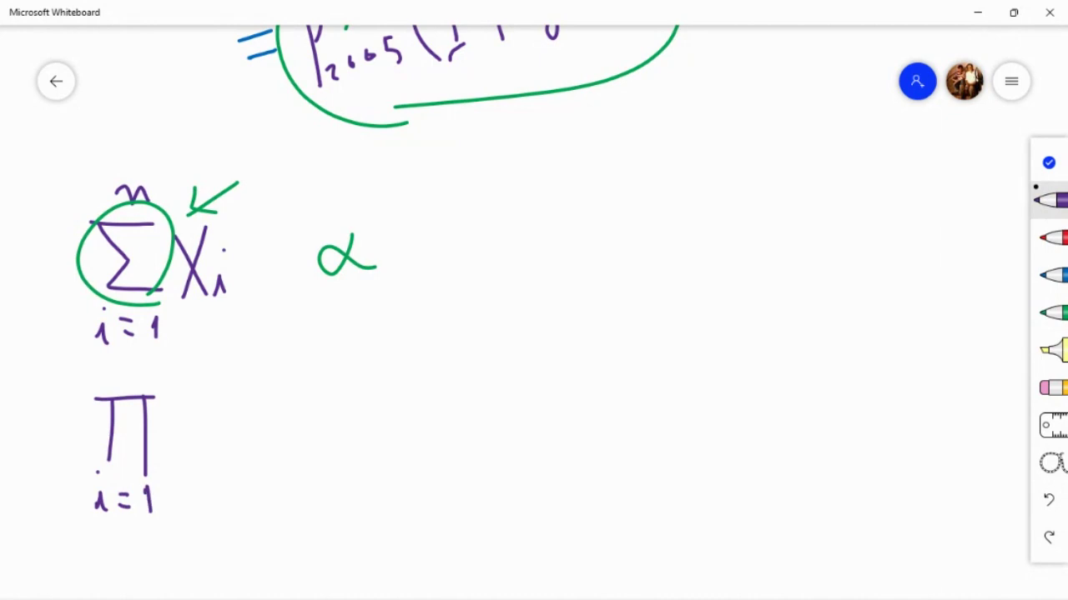
pyautogui.moveTo(122, 389)
pyautogui.mouseDown()
pyautogui.moveTo(132, 374)
pyautogui.moveTo(140, 389)
pyautogui.mouseUp()
pyautogui.moveTo(215, 399); pyautogui.dragTo(189, 468)
pyautogui.moveTo(179, 416); pyautogui.dragTo(234, 486)
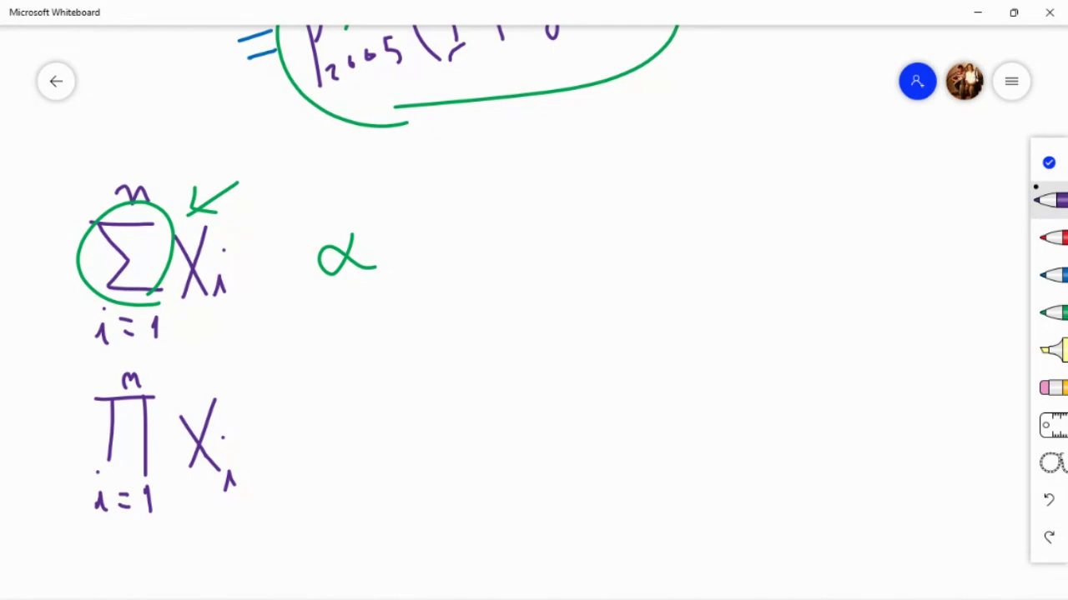
pyautogui.moveTo(356, 425)
pyautogui.mouseDown()
pyautogui.moveTo(397, 409)
pyautogui.moveTo(363, 467)
pyautogui.moveTo(393, 448)
pyautogui.mouseUp()
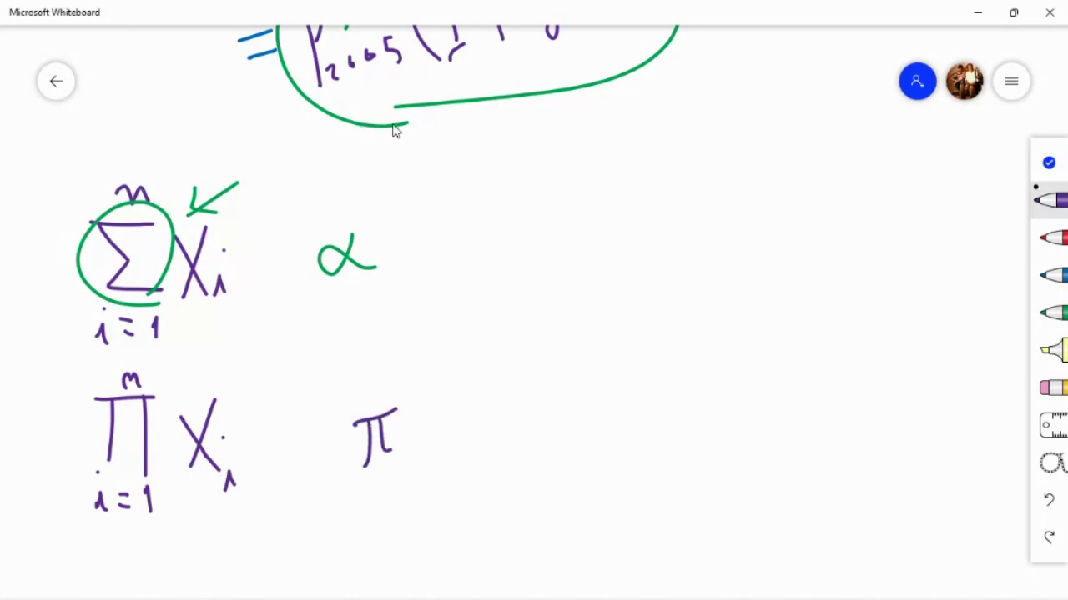
pyautogui.click(1049, 509)
pyautogui.click(1047, 510)
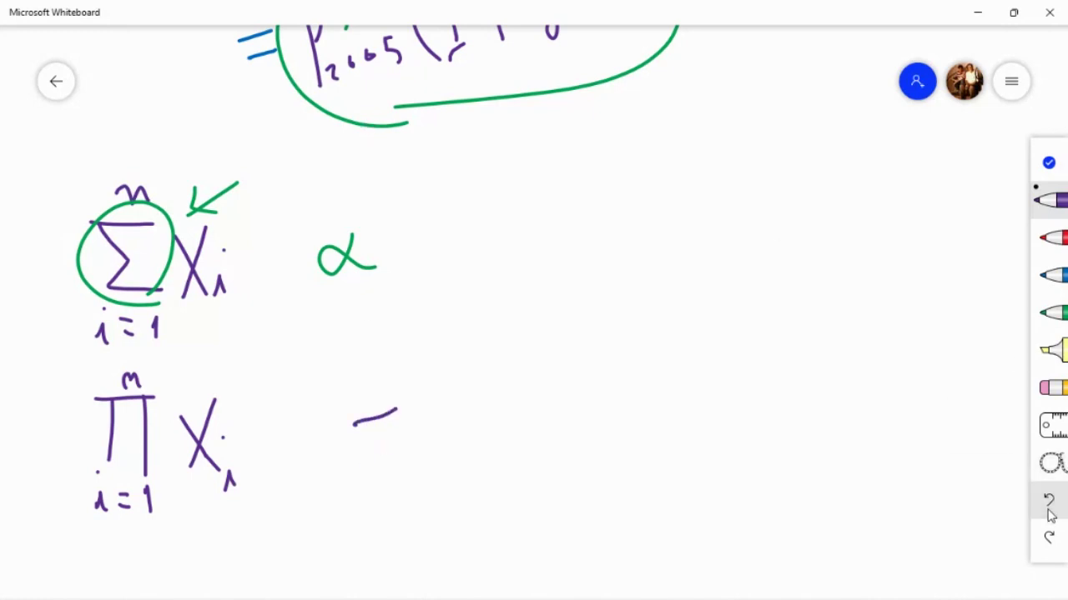
pyautogui.click(1048, 509)
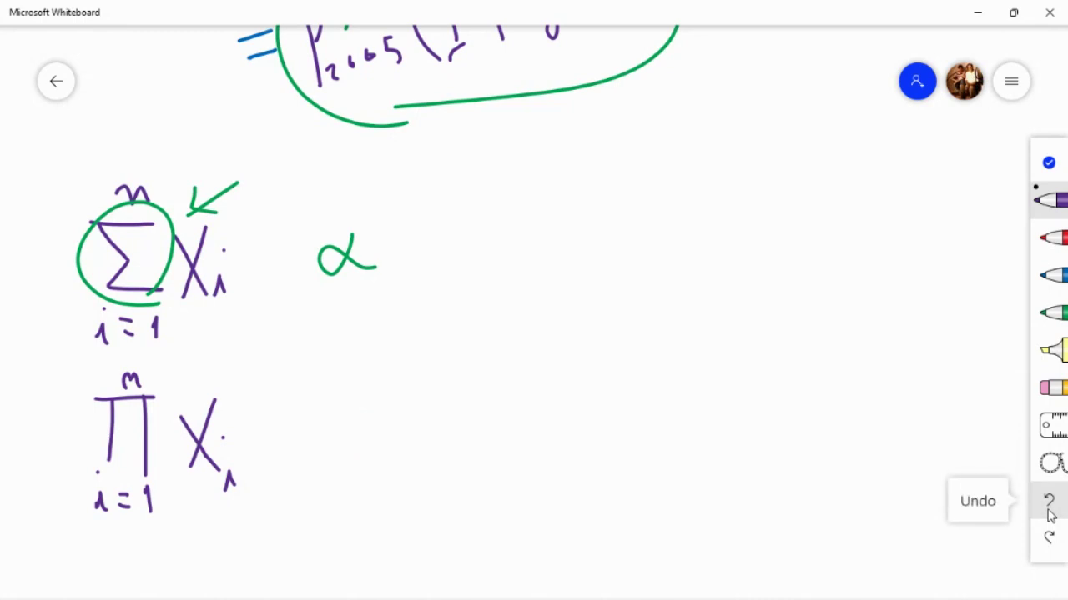
# Step: Write a lowercase pi in purple beside the product notation, below the green alpha
pyautogui.moveTo(336, 438)
pyautogui.mouseDown()
pyautogui.moveTo(382, 421)
pyautogui.moveTo(337, 468)
pyautogui.mouseUp()
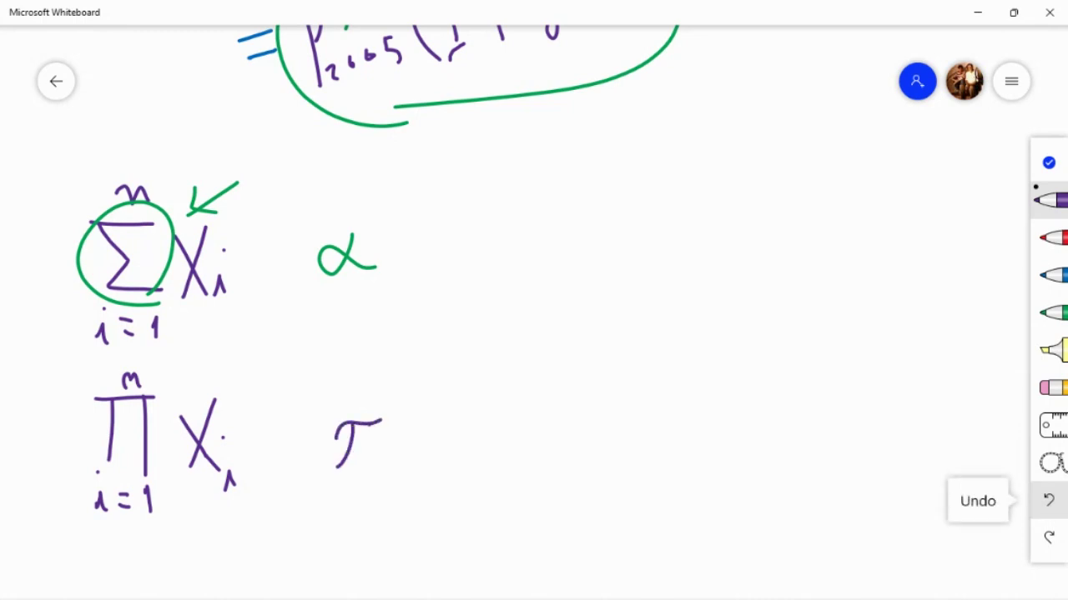
pyautogui.moveTo(373, 427); pyautogui.dragTo(370, 459)
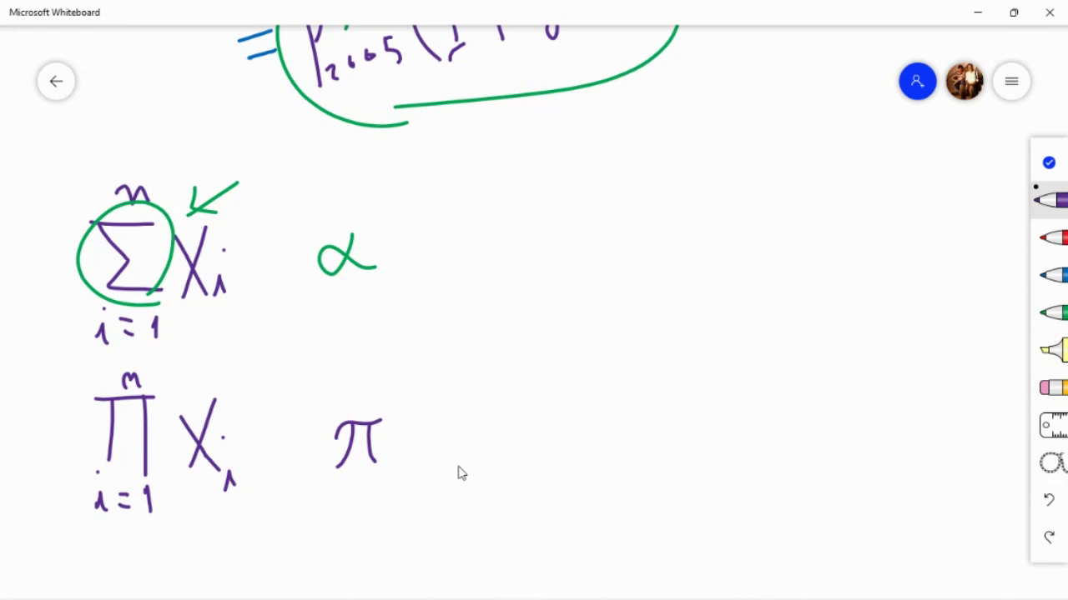
# Step: Switch to the online class session in the browser to check the attendees list
pyautogui.moveTo(133, 596)
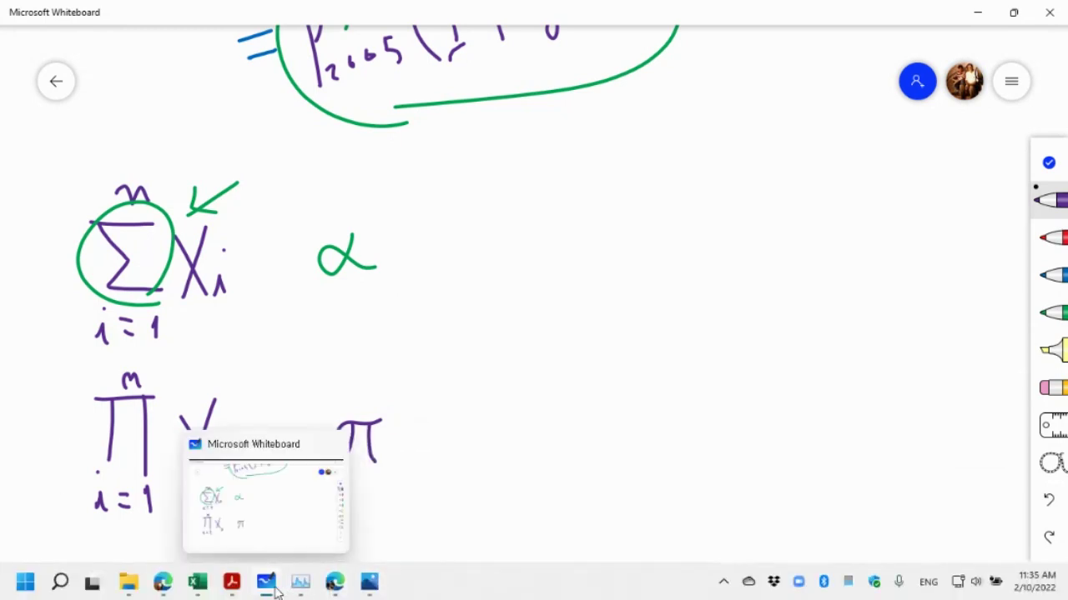
pyautogui.moveTo(198, 591)
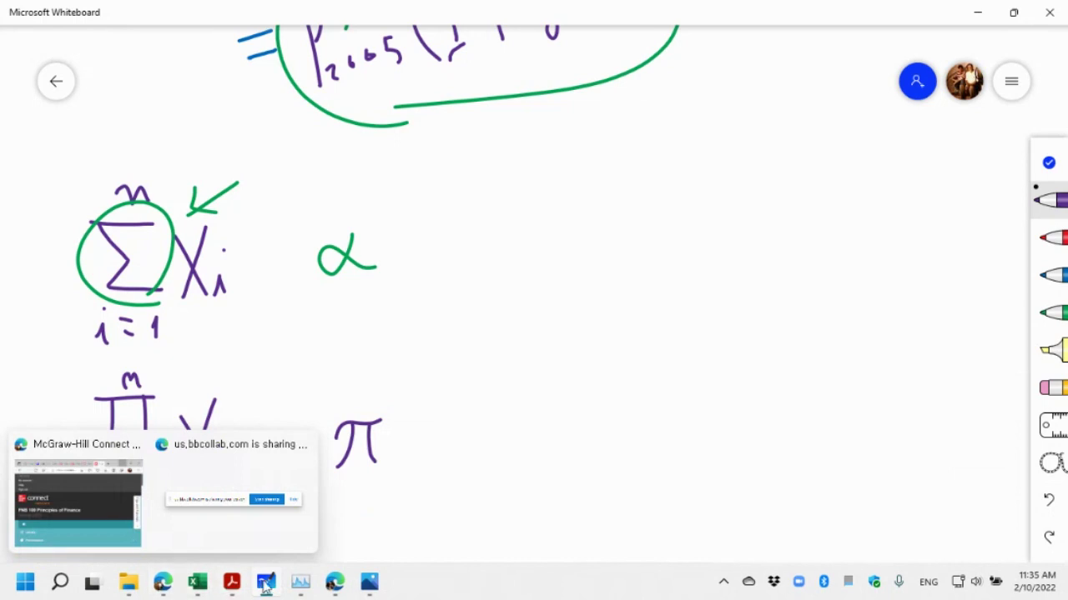
pyautogui.click(350, 573)
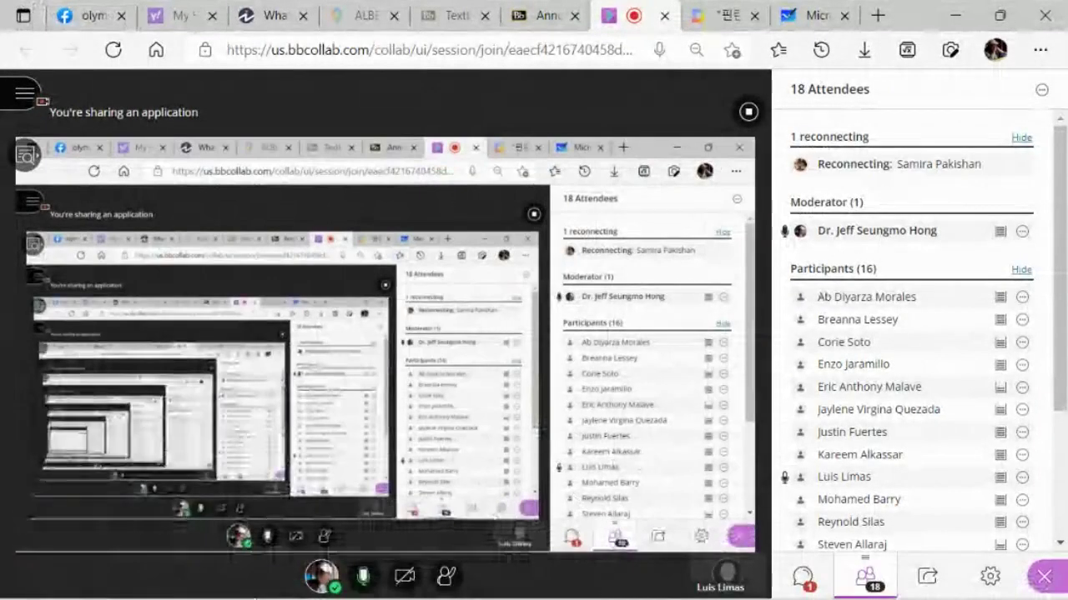
# Step: Return to the Excel house value workbook, examine the equation's final part ending in g, and deselect the equation
pyautogui.click(207, 587)
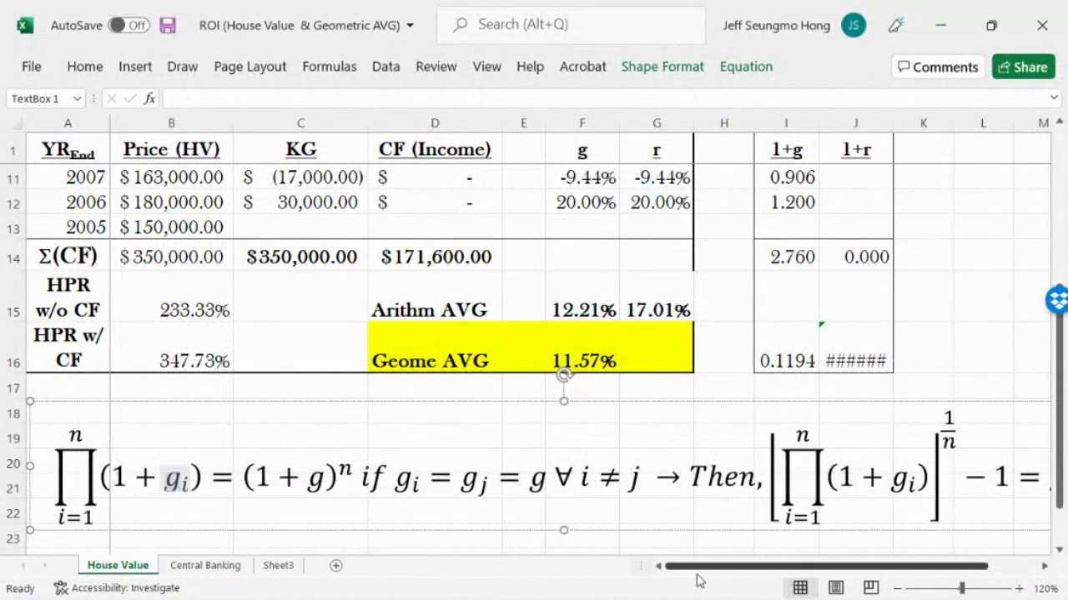
pyautogui.moveTo(966, 572); pyautogui.dragTo(1016, 572)
pyautogui.click(901, 464)
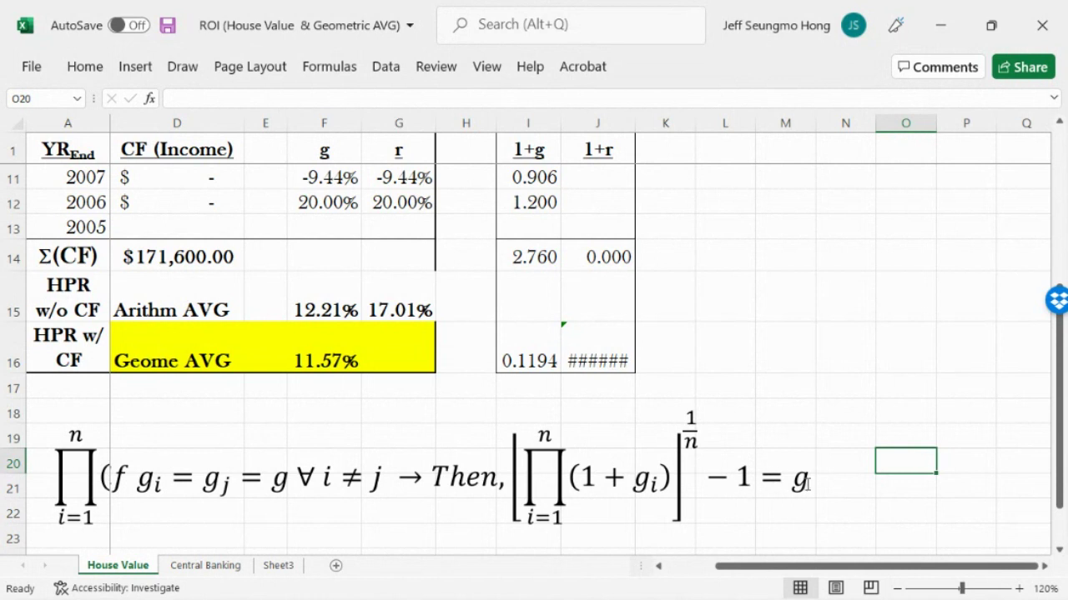
# Step: Open the geometric average formula in I16 below the 1+g column and inspect its references without changing it
pyautogui.click(534, 358)
pyautogui.doubleClick(534, 359)
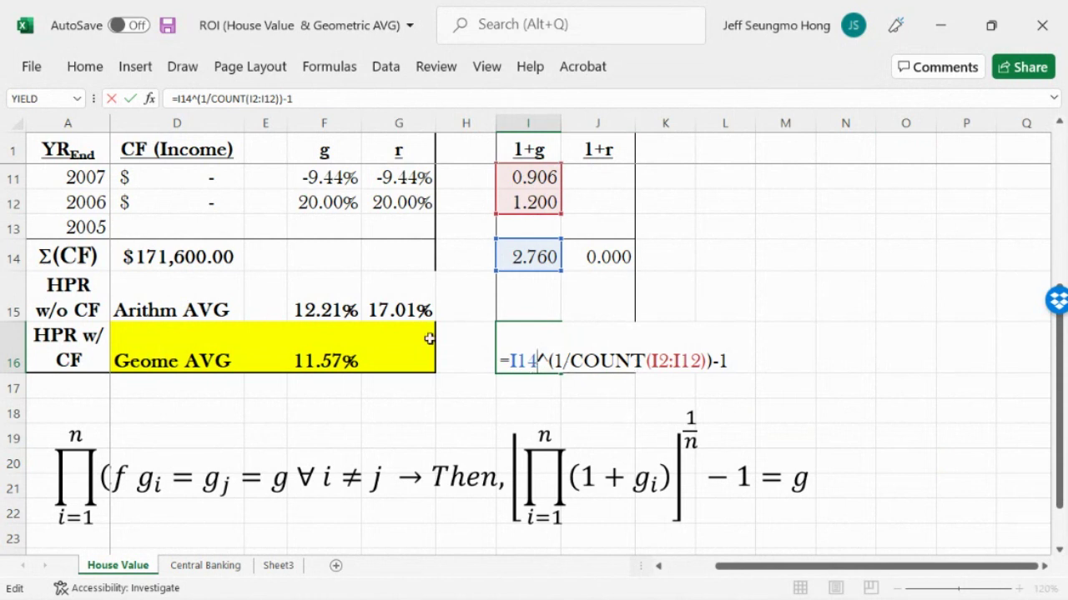
pyautogui.click(130, 99)
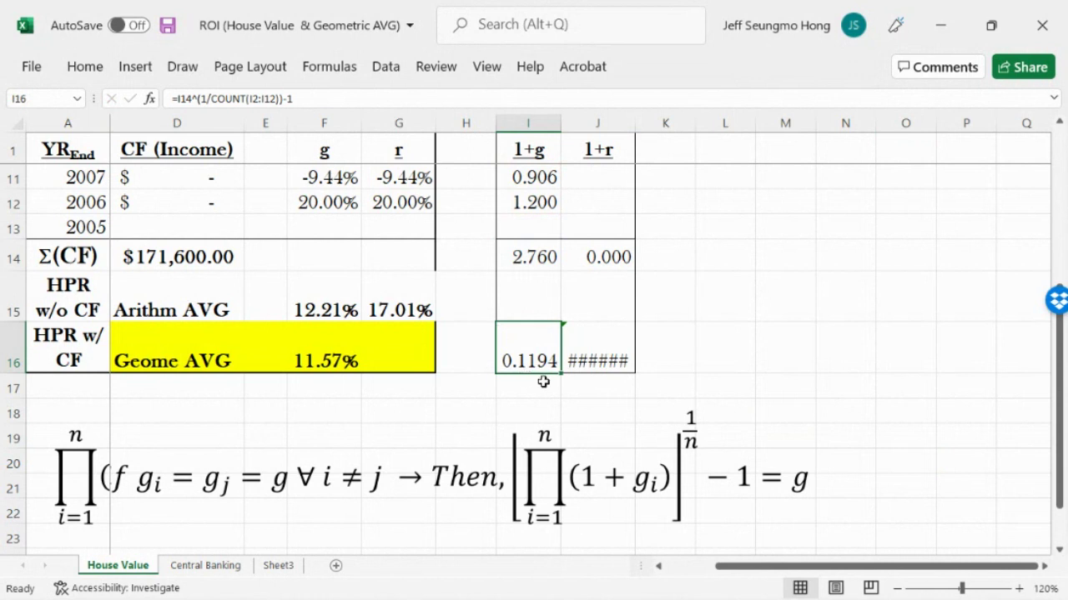
pyautogui.doubleClick(532, 352)
# Step: Fill the 1+g formula from I4 upward into I3 and I2 for 2015 and 2016
pyautogui.click(1064, 154)
pyautogui.click(1063, 152)
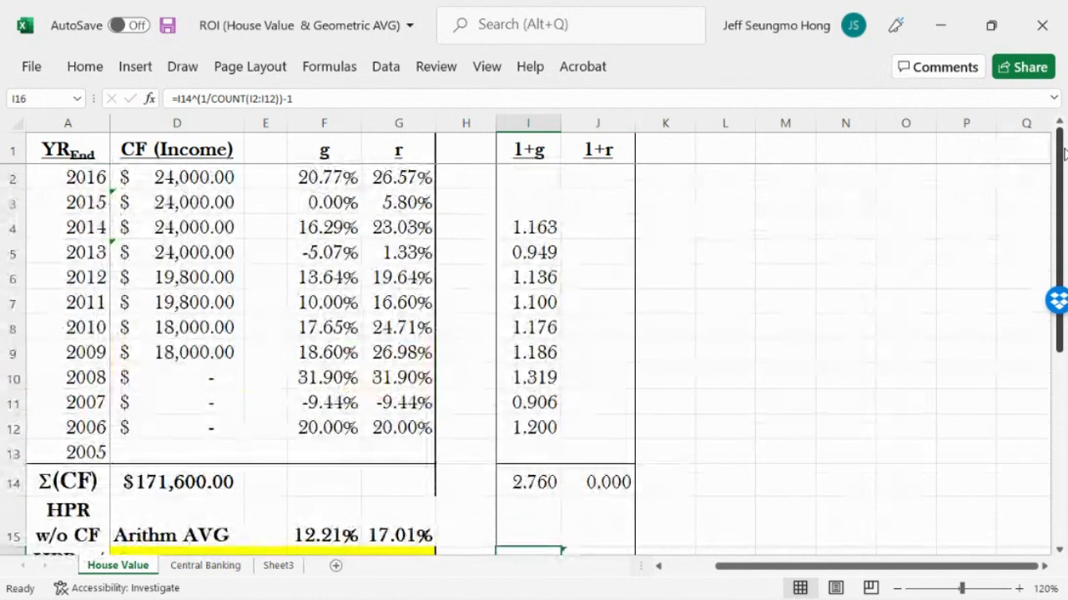
pyautogui.click(542, 228)
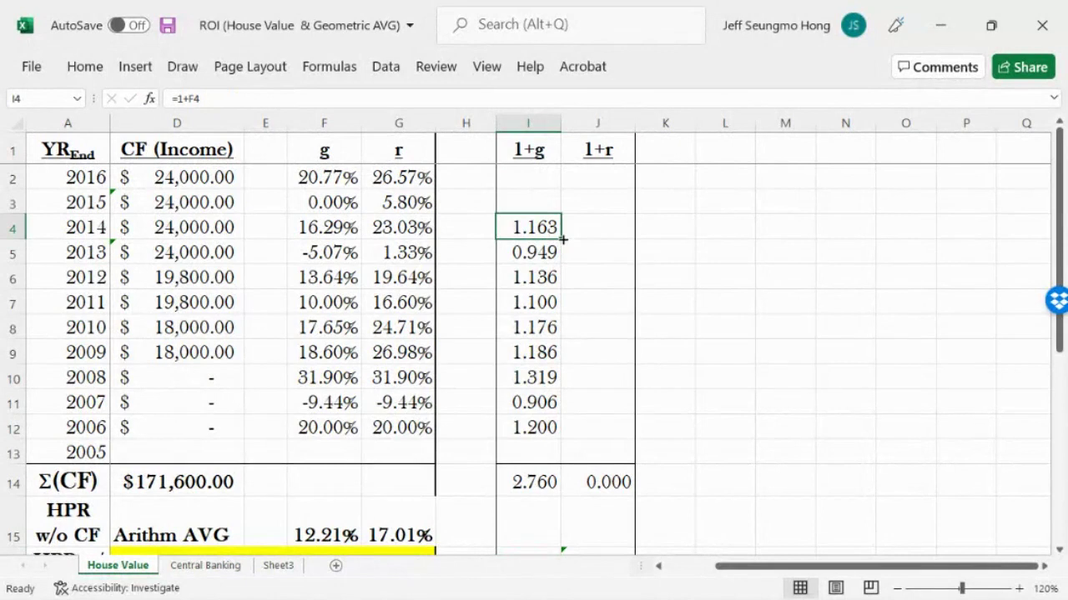
pyautogui.moveTo(563, 239); pyautogui.dragTo(553, 172)
pyautogui.click(705, 226)
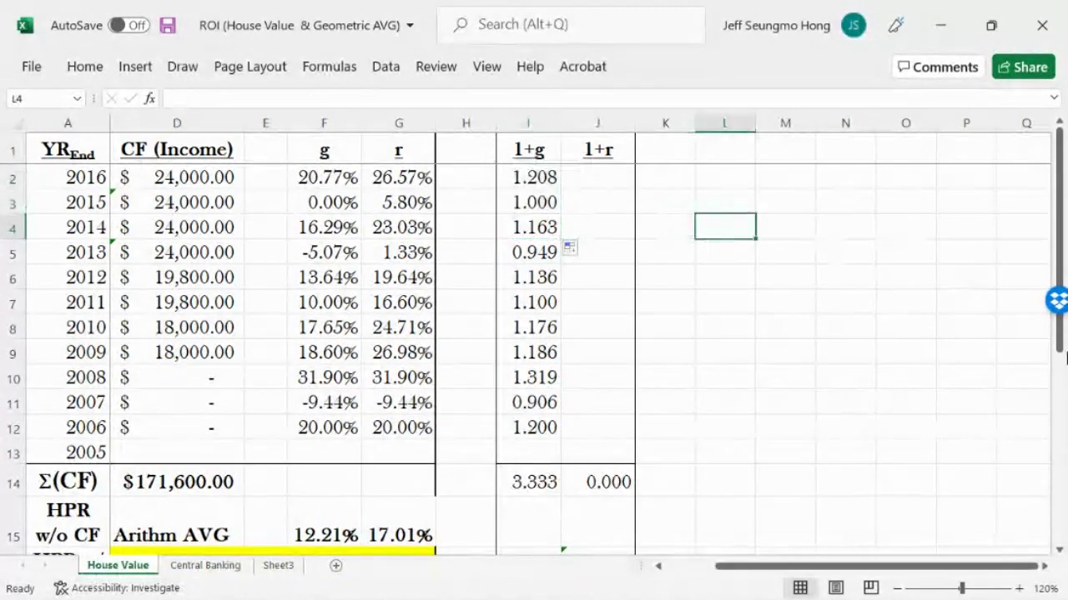
# Step: Compare the geometric average in I16 with the one in F16 of the highlighted Geome AVG row
pyautogui.moveTo(1063, 308); pyautogui.dragTo(1061, 430)
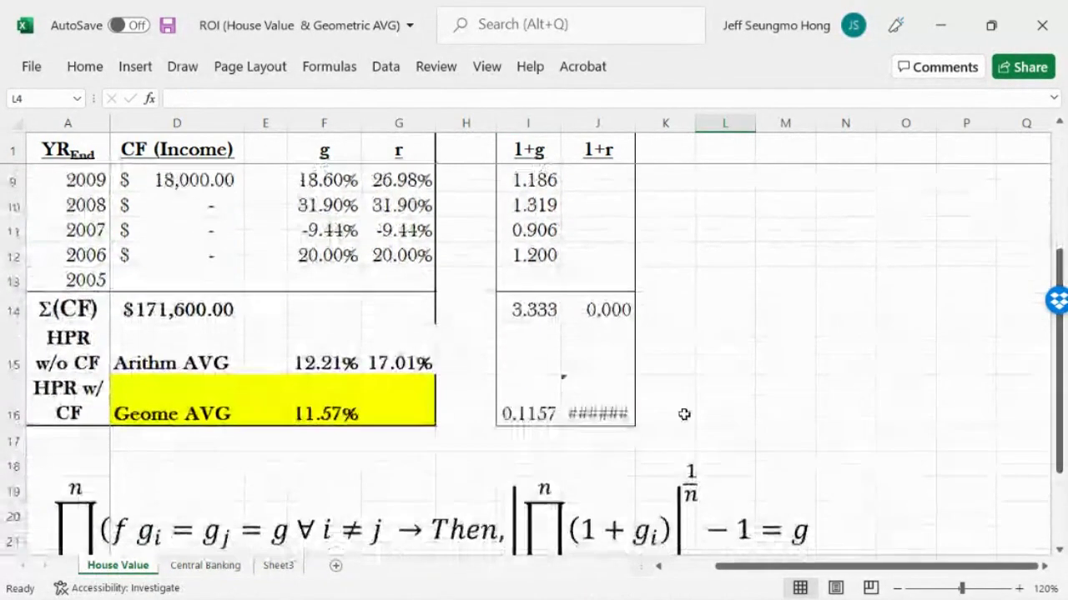
pyautogui.click(538, 409)
pyautogui.click(353, 408)
pyautogui.click(507, 410)
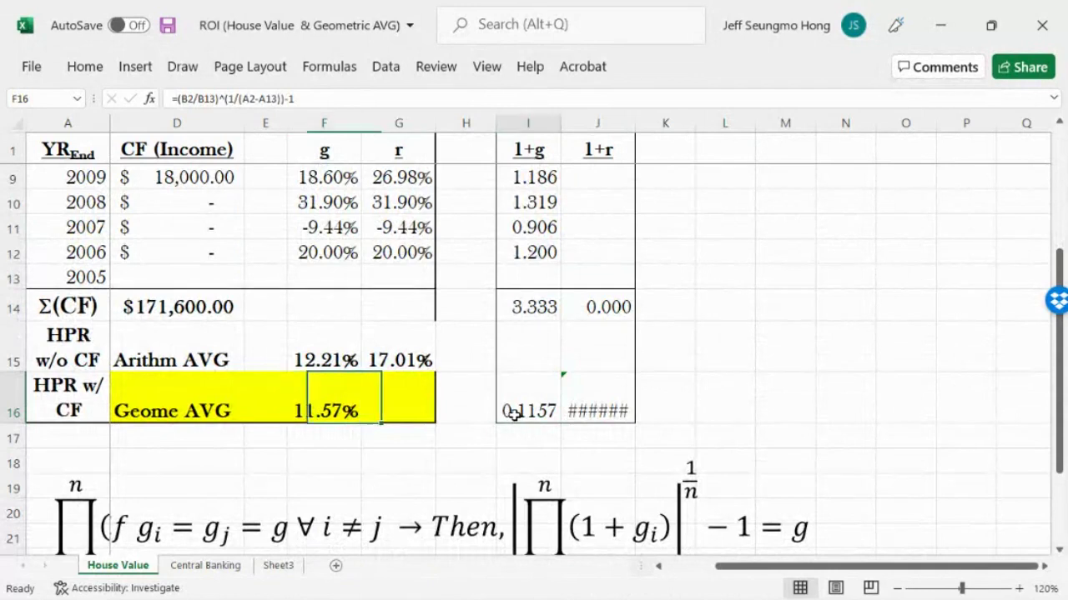
# Step: Recheck the geometric averages in F16 and I16, and inspect the PRODUCT formula in I14 without changing it
pyautogui.click(329, 414)
pyautogui.click(496, 407)
pyautogui.click(332, 411)
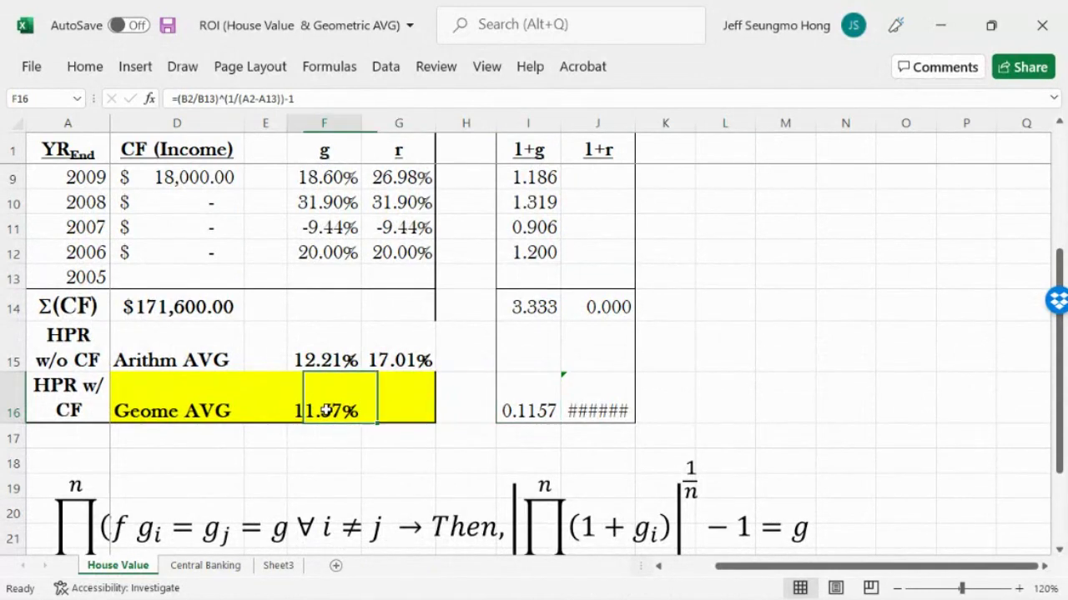
pyautogui.click(534, 308)
pyautogui.doubleClick(533, 308)
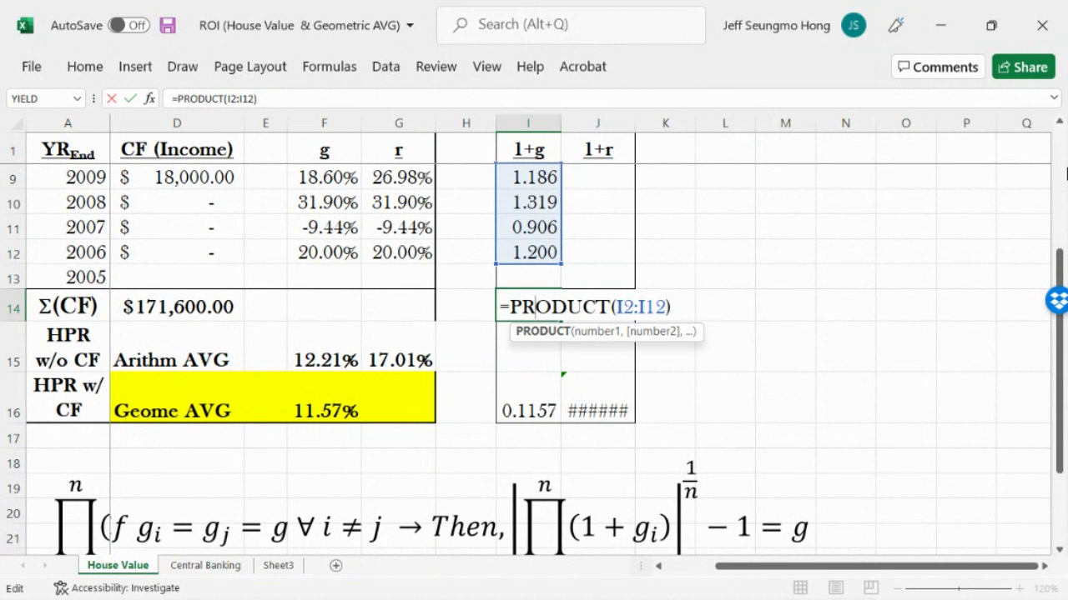
pyautogui.scroll(3, 1064, 173)
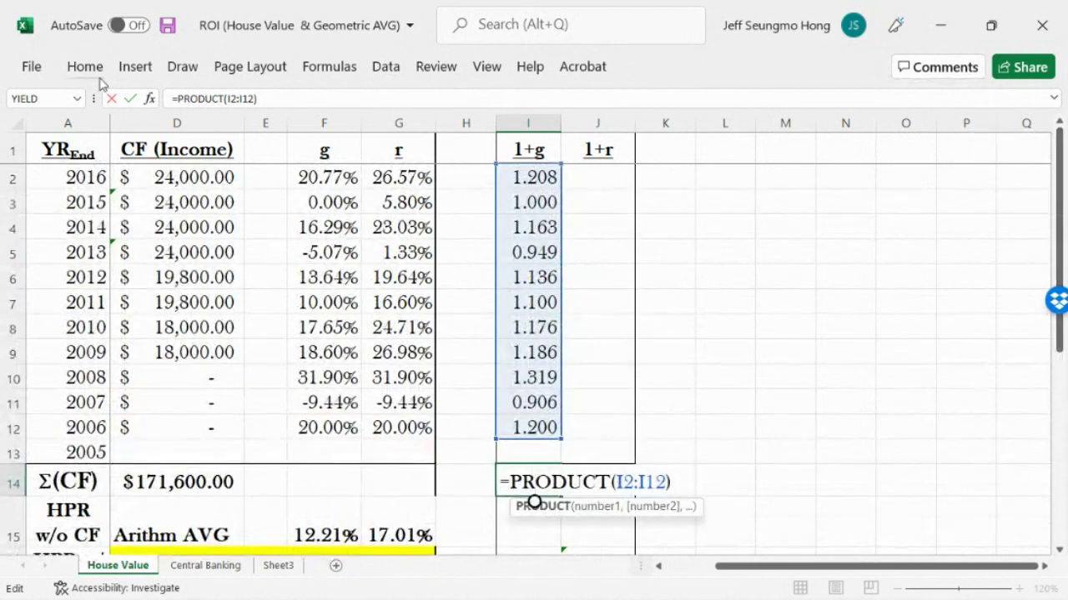
pyautogui.click(111, 98)
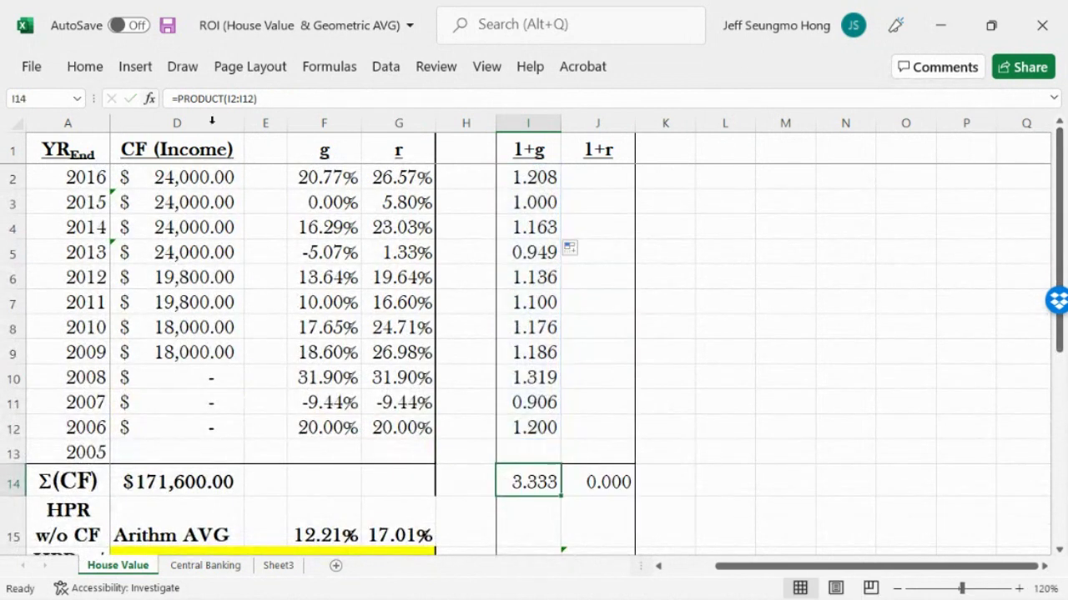
# Step: Check the HPR without CF in B15, and enter =B13*I14 in C15 to multiply the 2005 price by the 1+g product
pyautogui.click(679, 567)
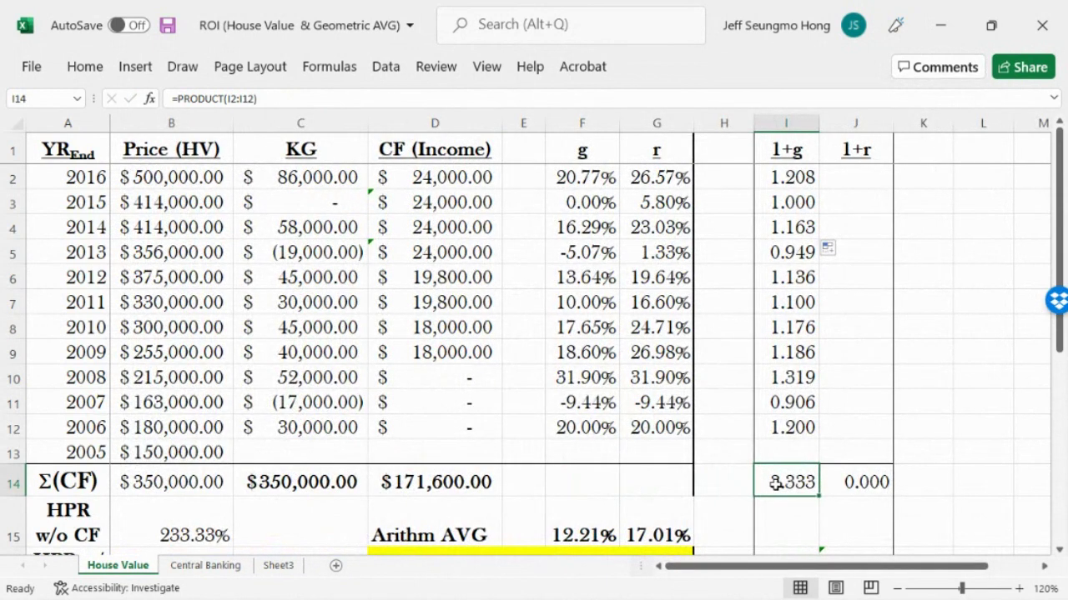
pyautogui.click(143, 538)
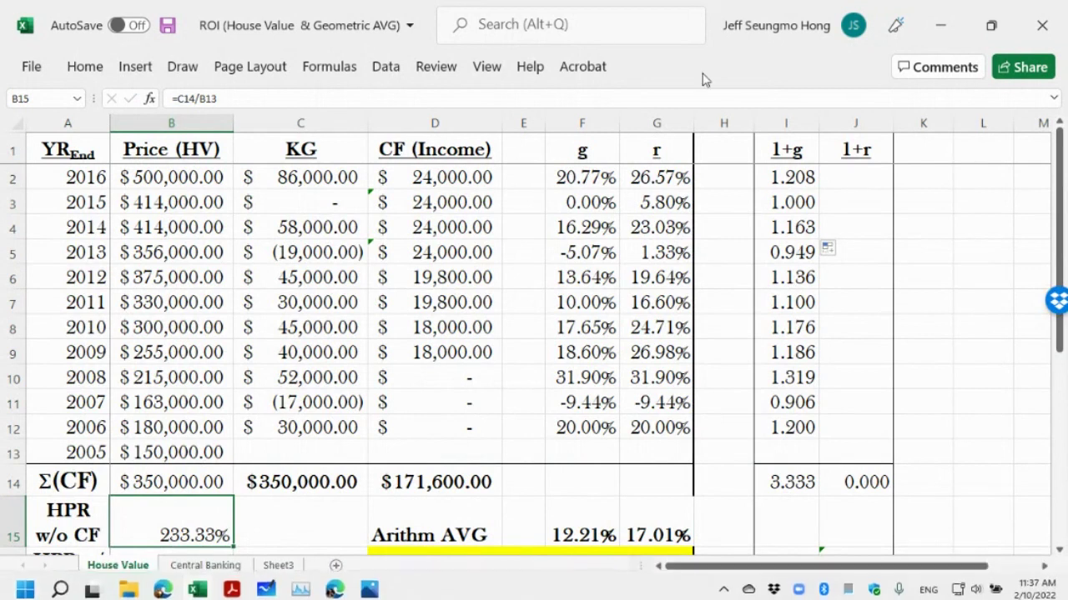
pyautogui.click(263, 529)
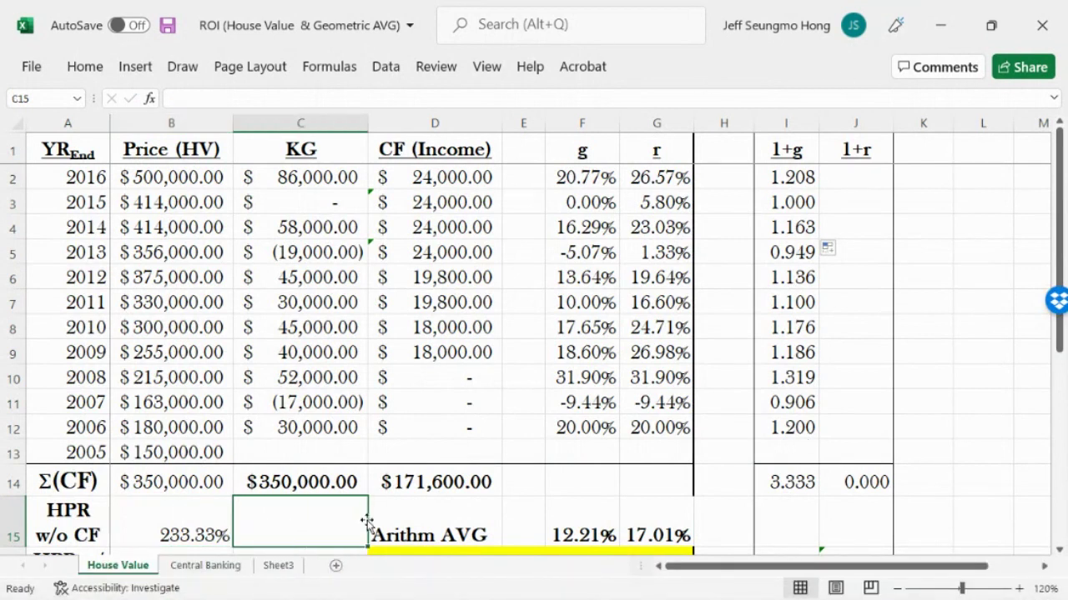
pyautogui.write('=')
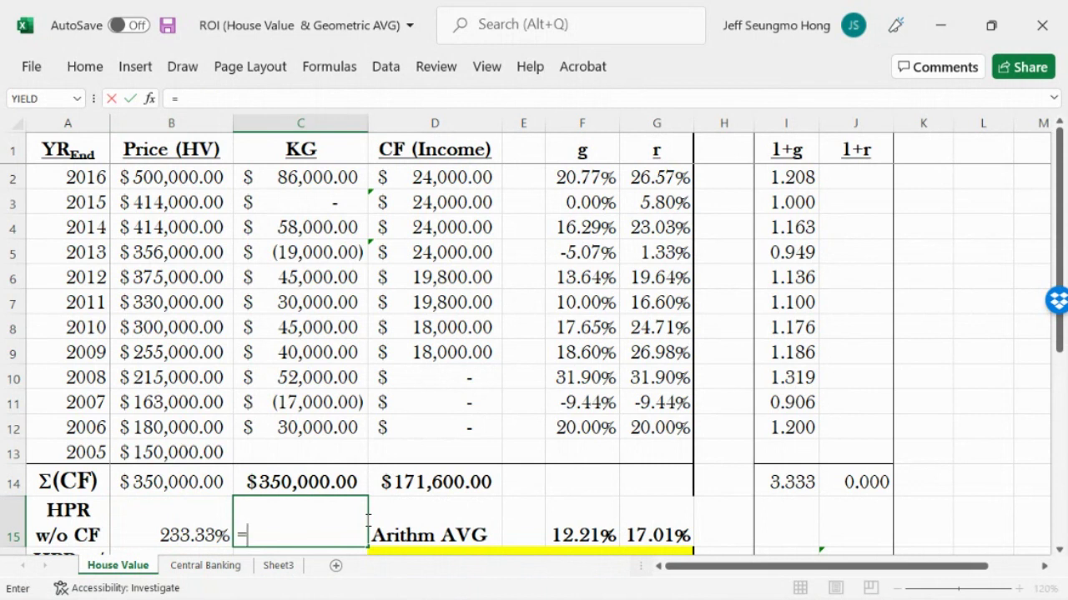
pyautogui.click(142, 451)
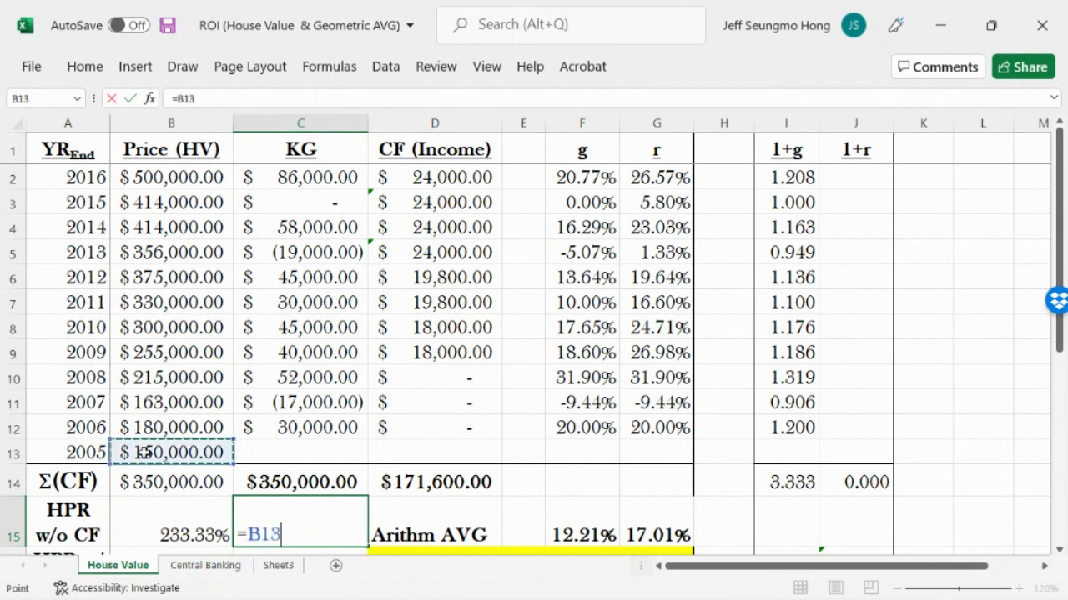
pyautogui.write('*')
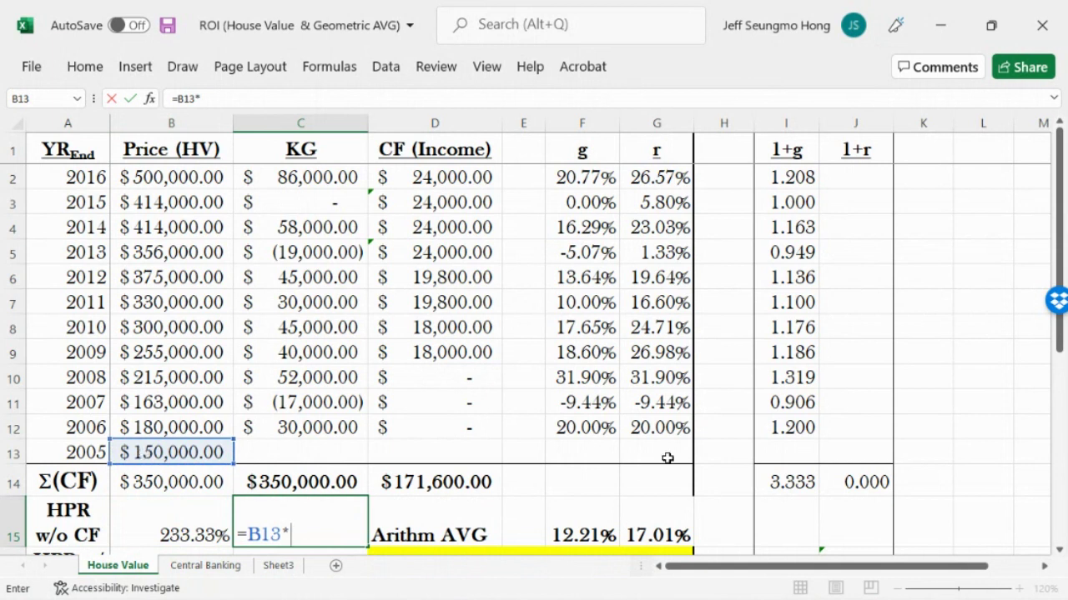
pyautogui.click(769, 486)
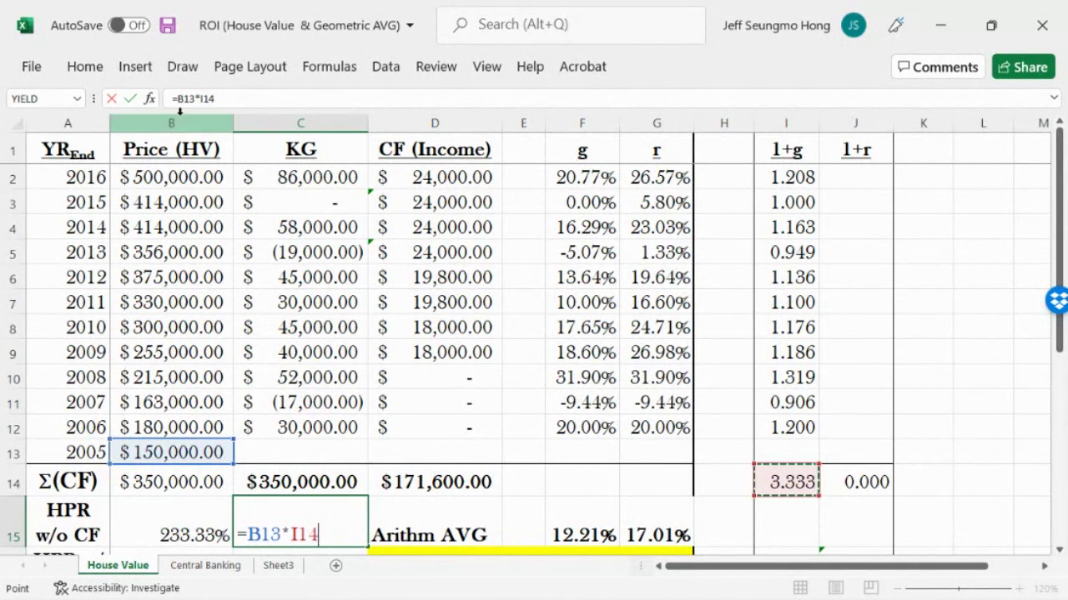
pyautogui.hotkey('ctrl', 'Return')
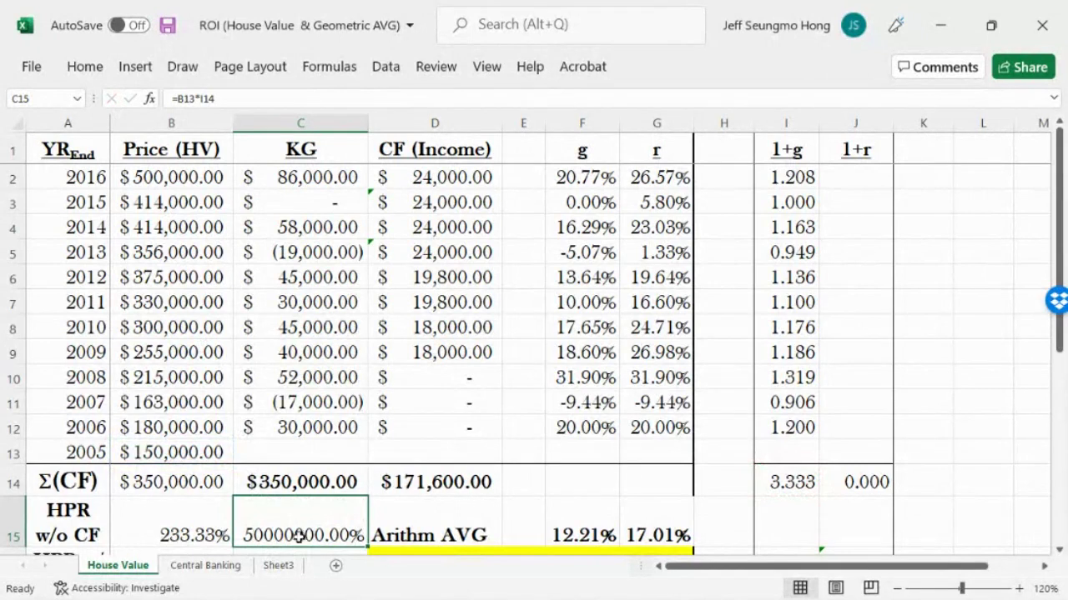
# Step: Apply the Accounting number format to C15 to read the result as dollars, and clear the cell's contents
pyautogui.click(85, 67)
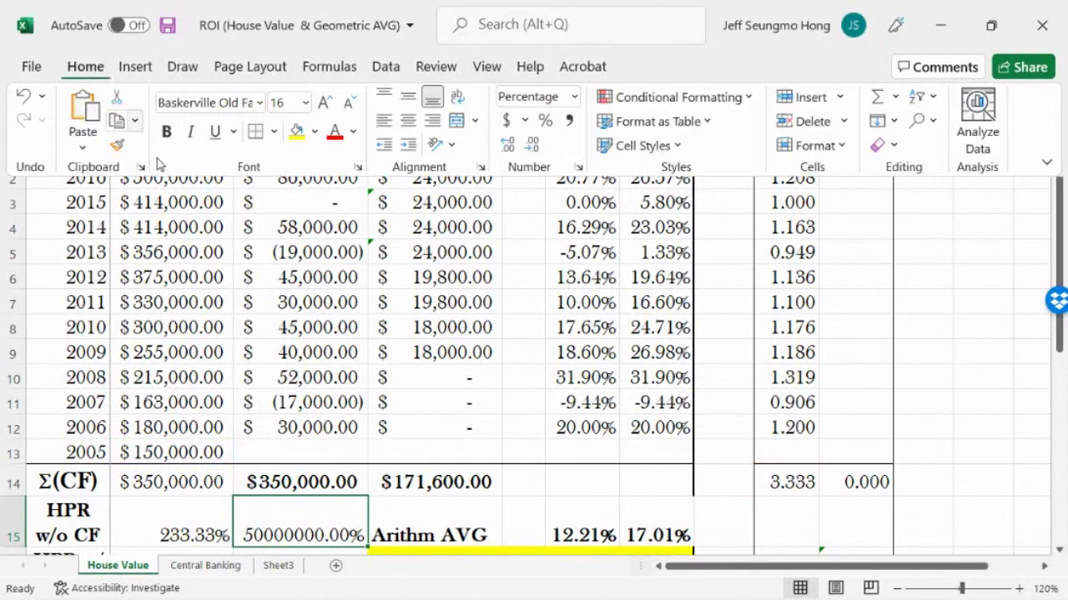
pyautogui.click(505, 121)
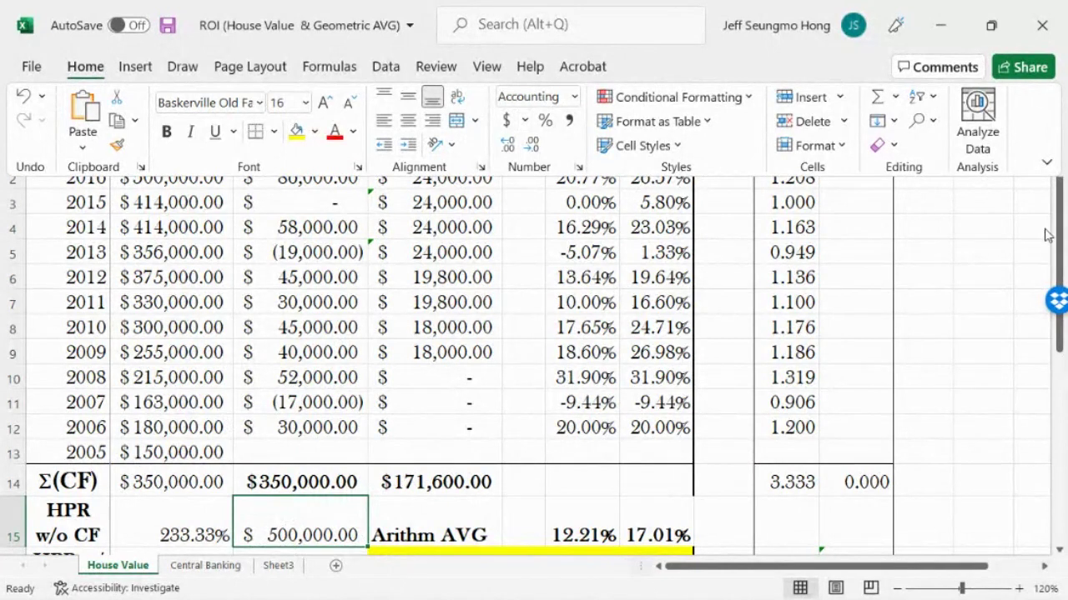
pyautogui.press('Escape')
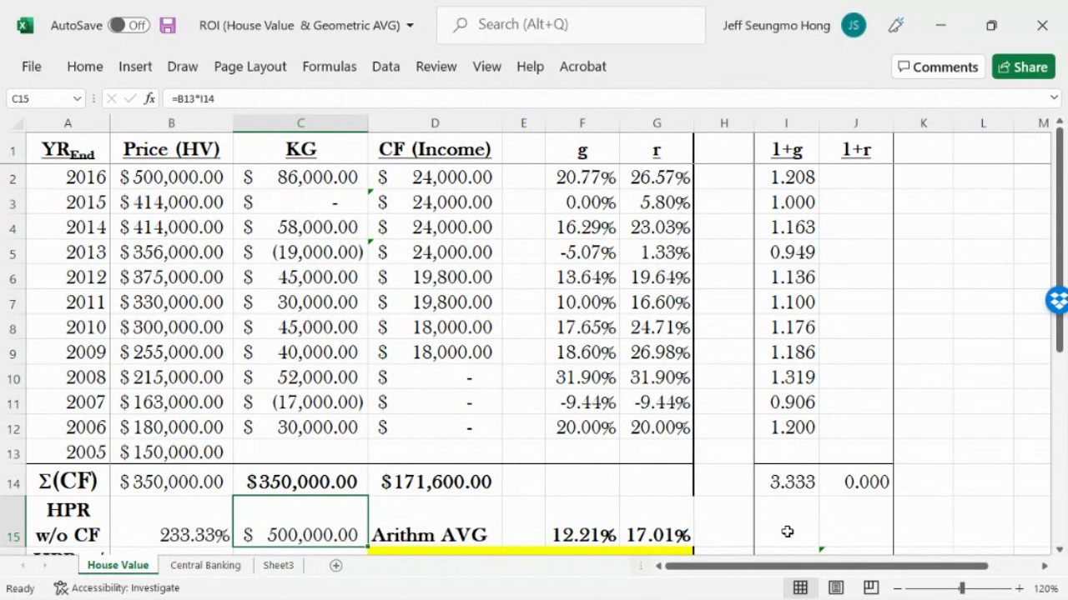
pyautogui.press('Delete')
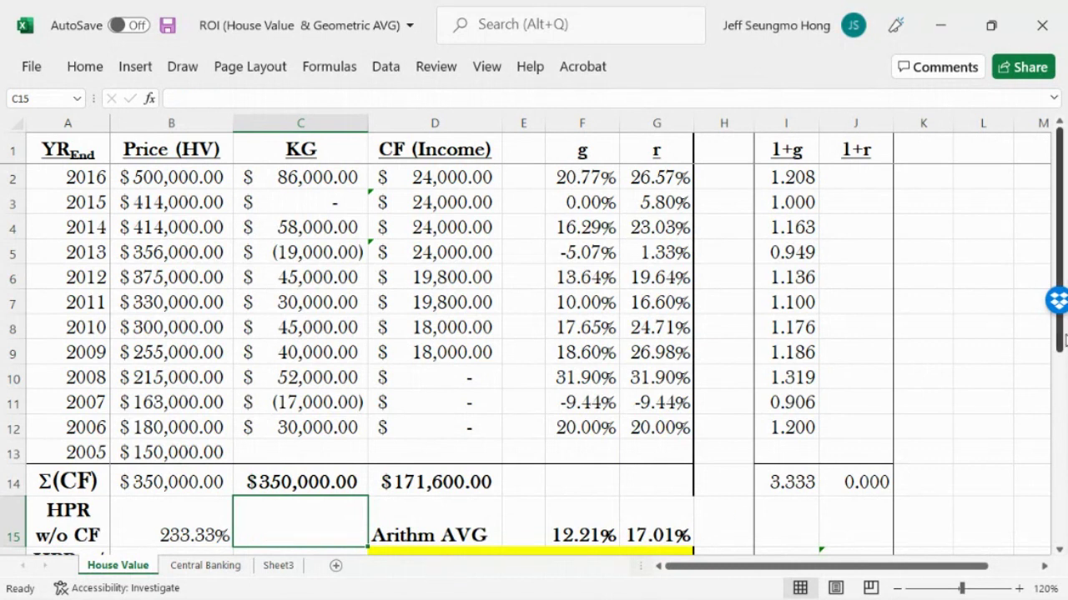
# Step: Look at the geometric average in I16, the r column and its empty Geome AVG cell G16
pyautogui.moveTo(1063, 333); pyautogui.dragTo(1063, 344)
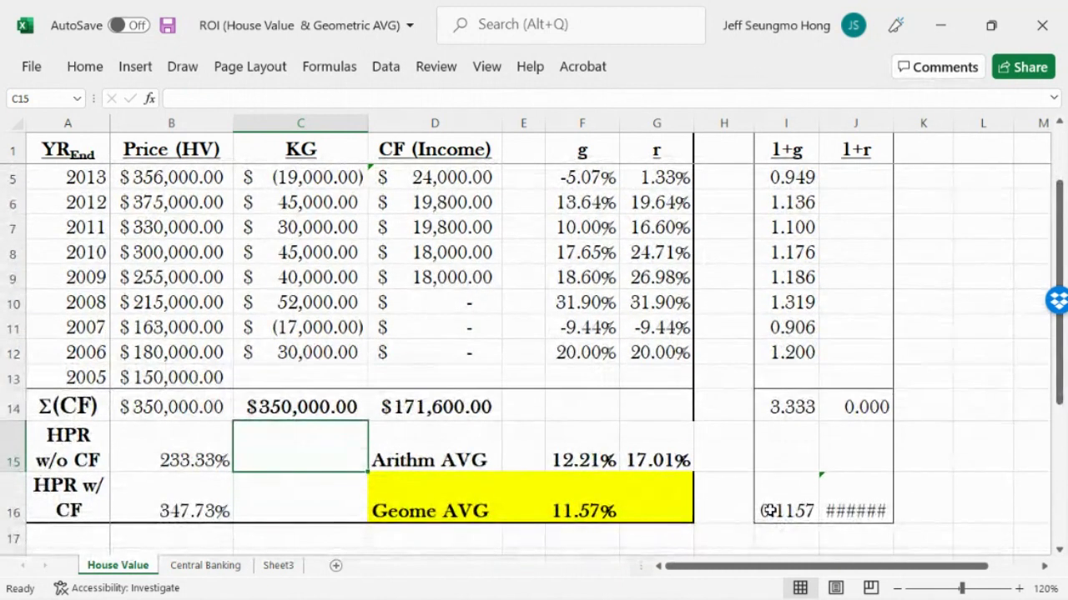
pyautogui.click(769, 510)
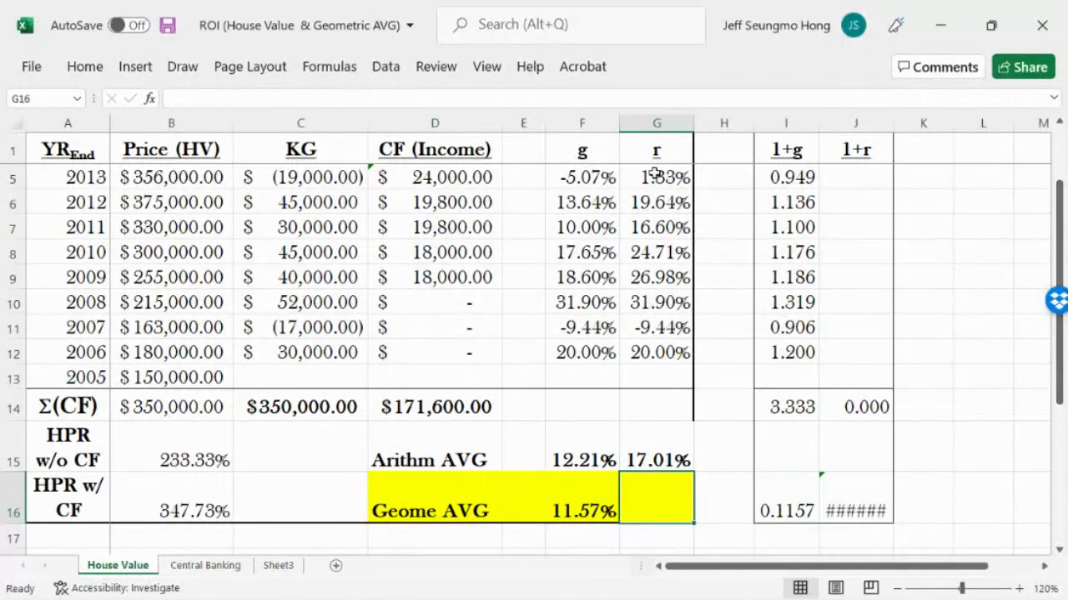
pyautogui.click(655, 123)
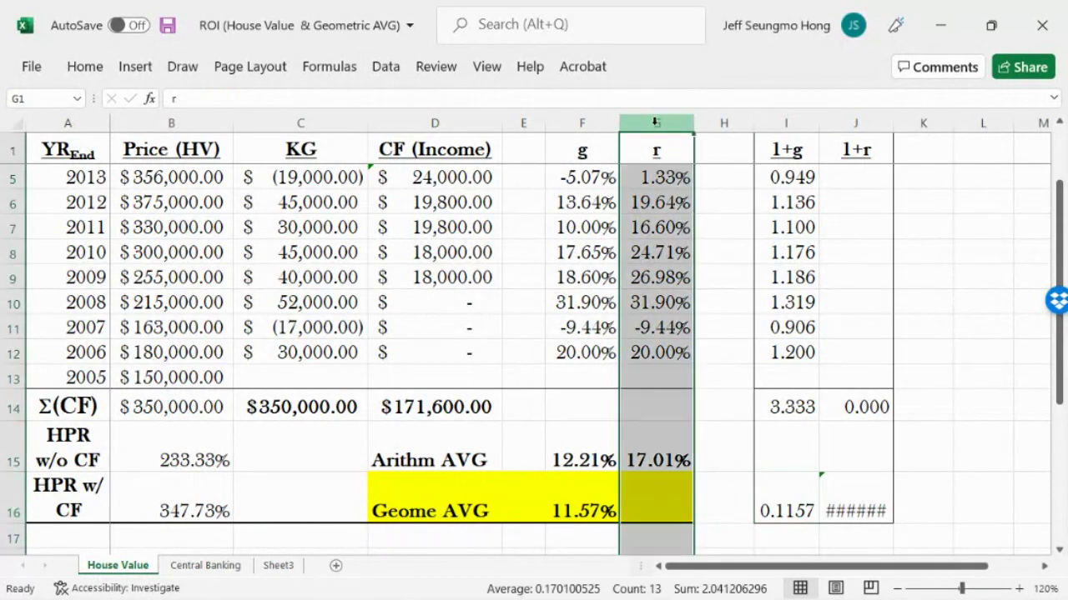
pyautogui.click(665, 513)
pyautogui.moveTo(1059, 227); pyautogui.dragTo(1059, 179)
pyautogui.click(884, 185)
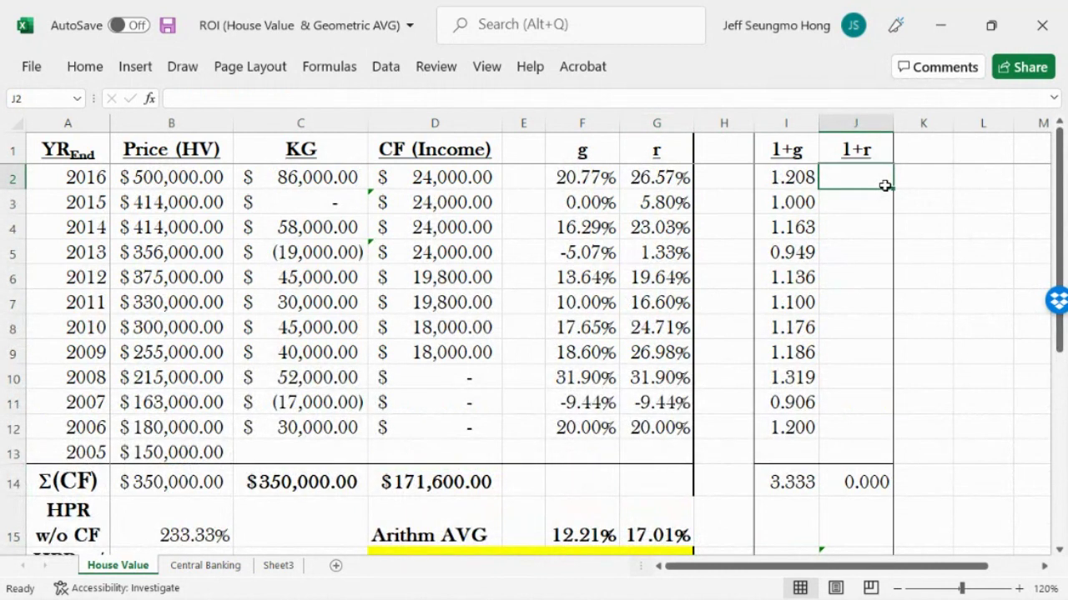
pyautogui.write('=')
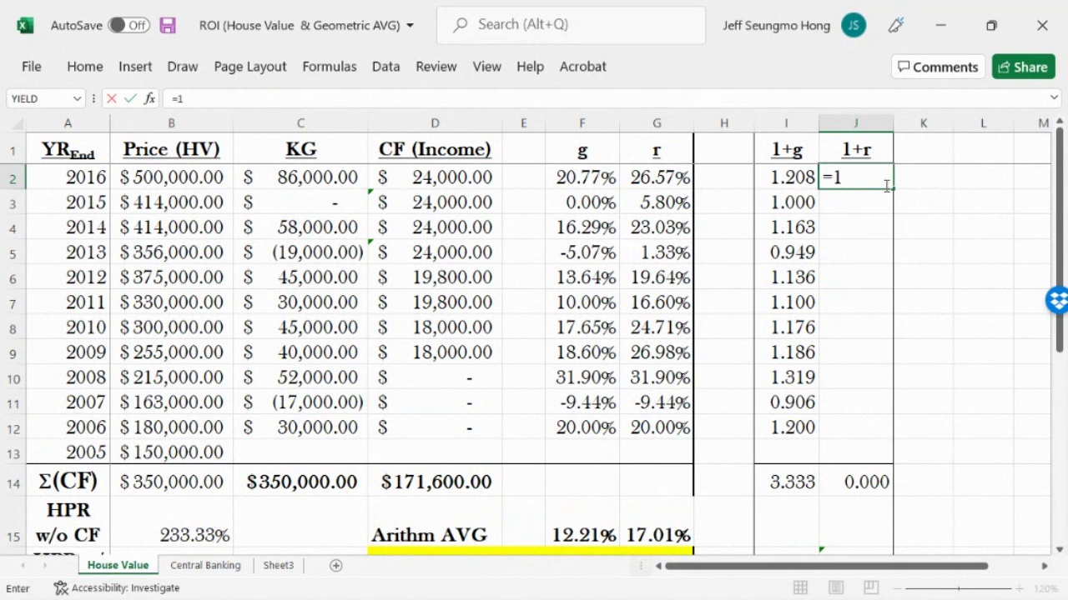
pyautogui.press('BackSpace')
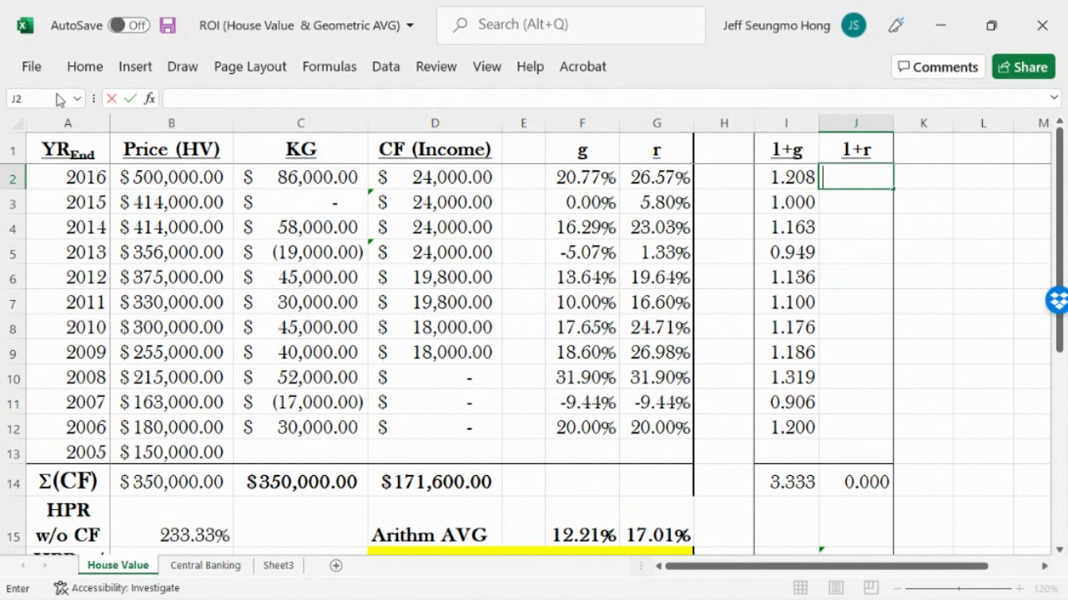
pyautogui.click(111, 99)
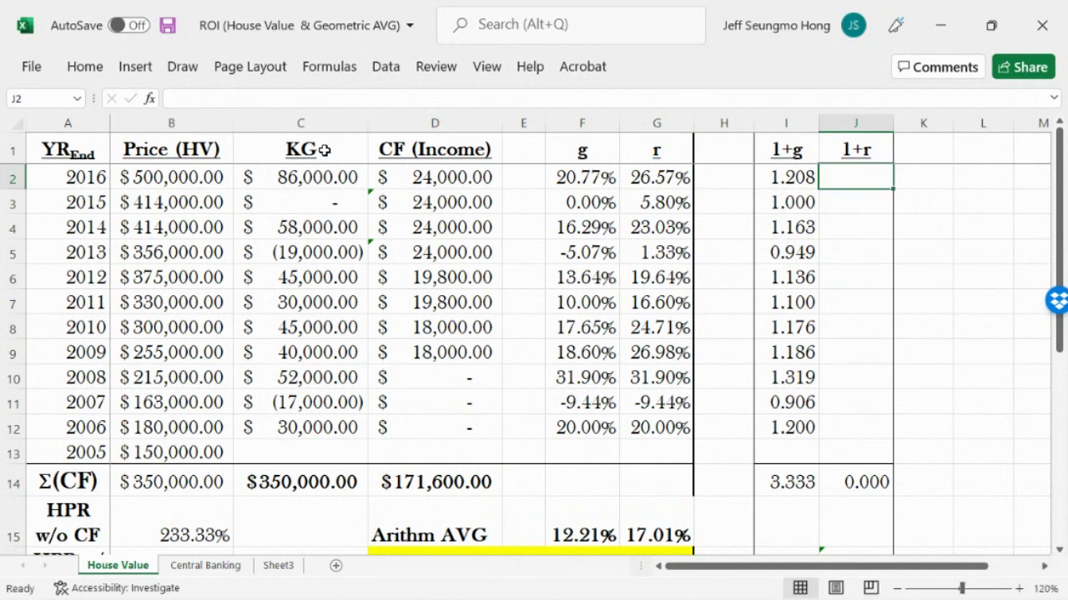
# Step: Copy the 1+g formula from I2 into J2, check that it reads =1+G2, and fill it down to J12
pyautogui.click(789, 177)
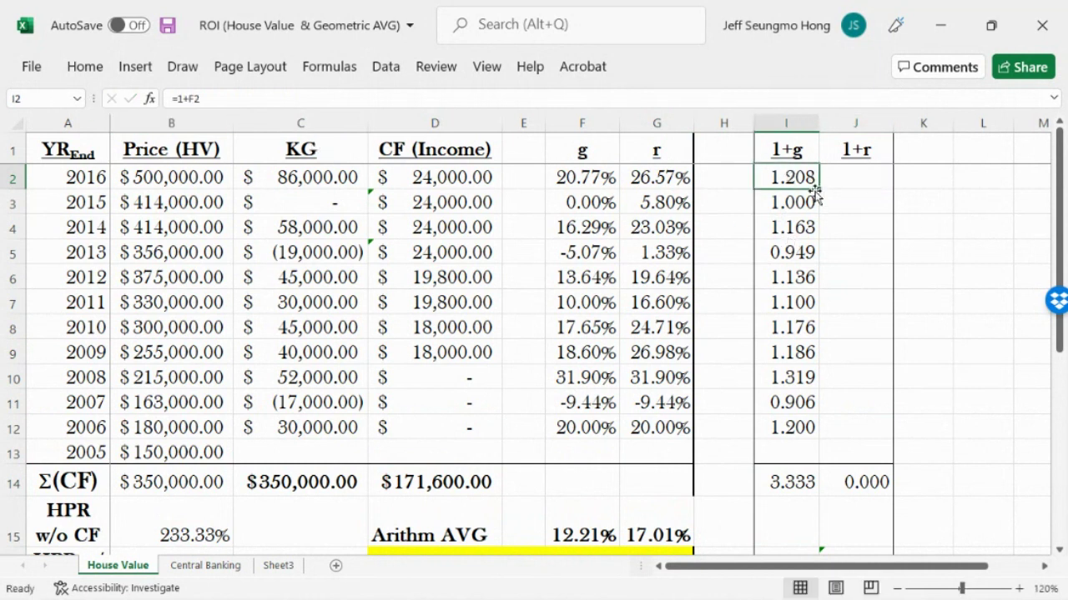
pyautogui.moveTo(820, 190); pyautogui.dragTo(868, 179)
pyautogui.click(853, 177)
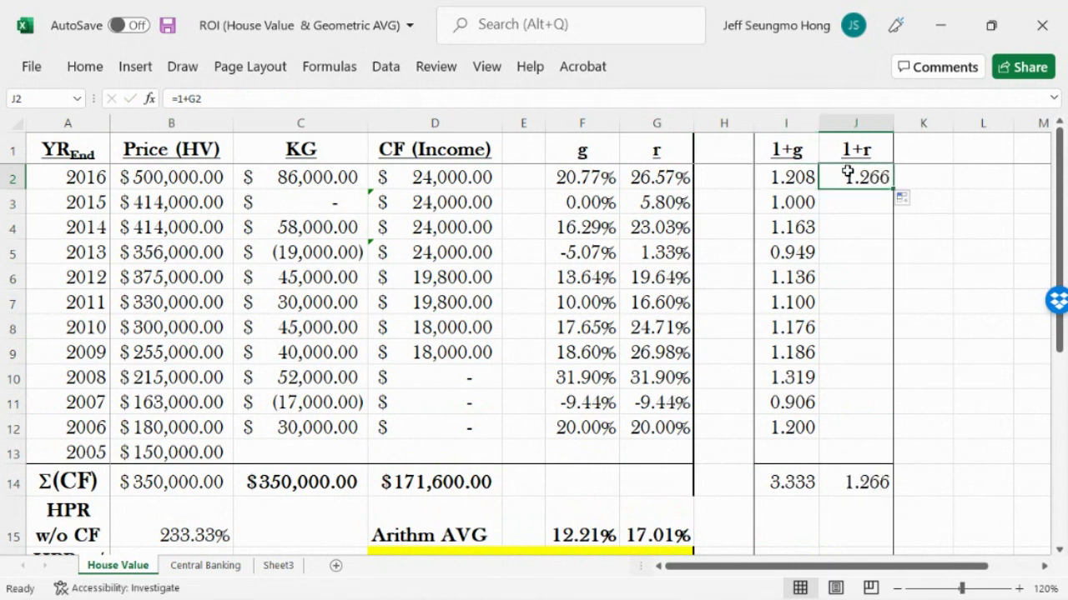
pyautogui.doubleClick(844, 176)
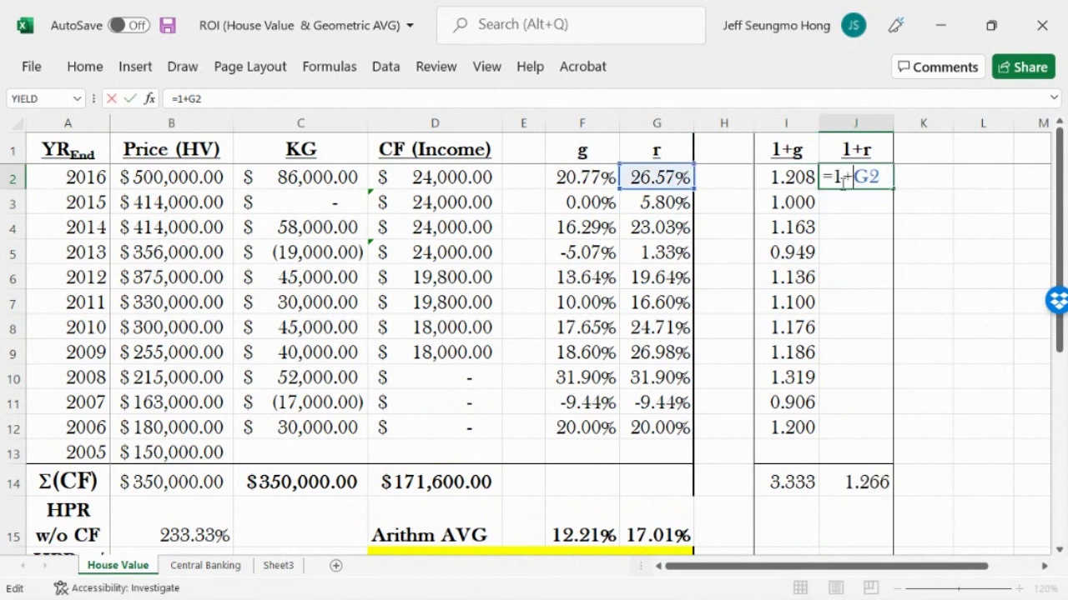
pyautogui.click(130, 99)
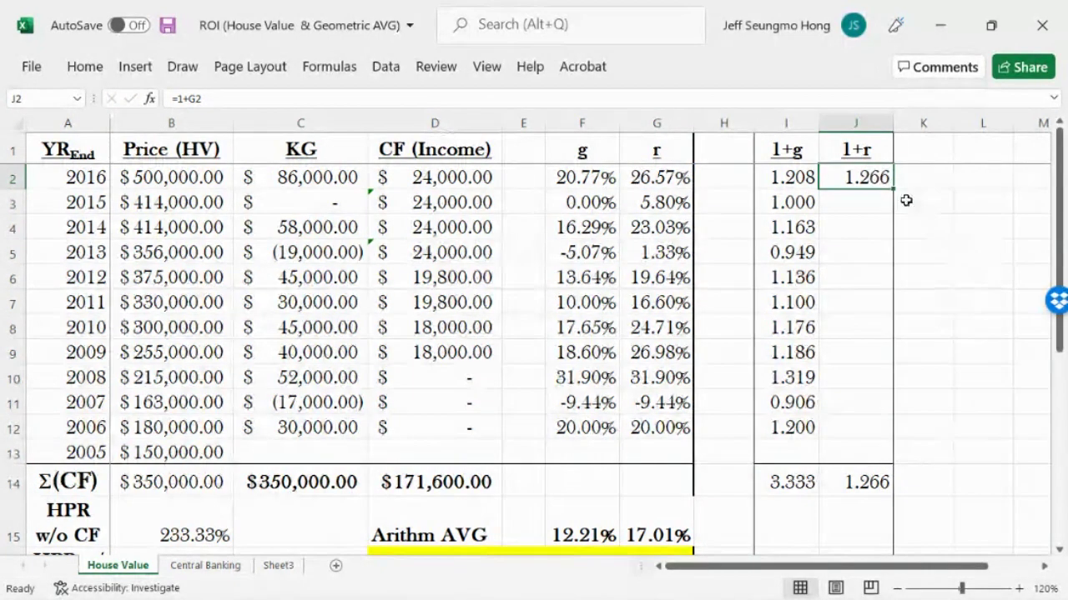
pyautogui.moveTo(892, 188); pyautogui.dragTo(892, 436)
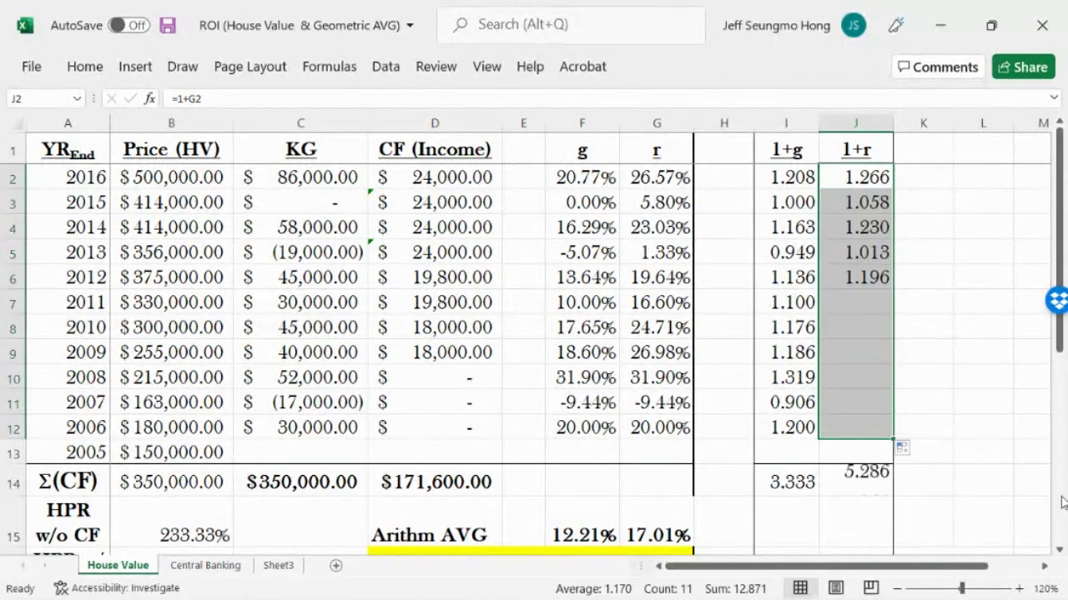
# Step: Inspect the PRODUCT formula in J14 and the geometric average formula in J16 with its references, without changing them
pyautogui.click(857, 489)
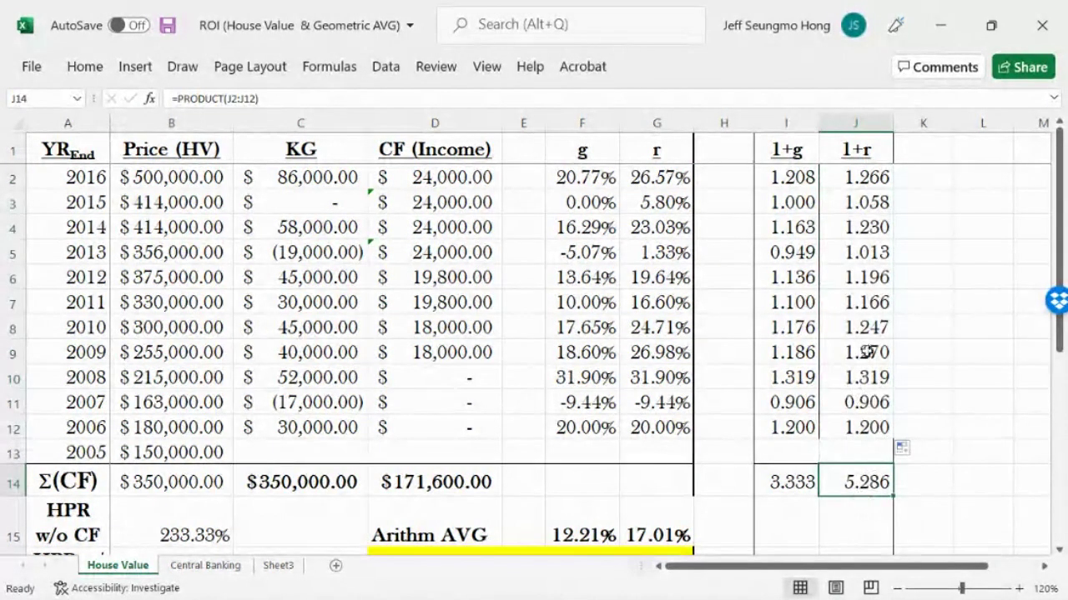
pyautogui.moveTo(1065, 297); pyautogui.dragTo(1065, 338)
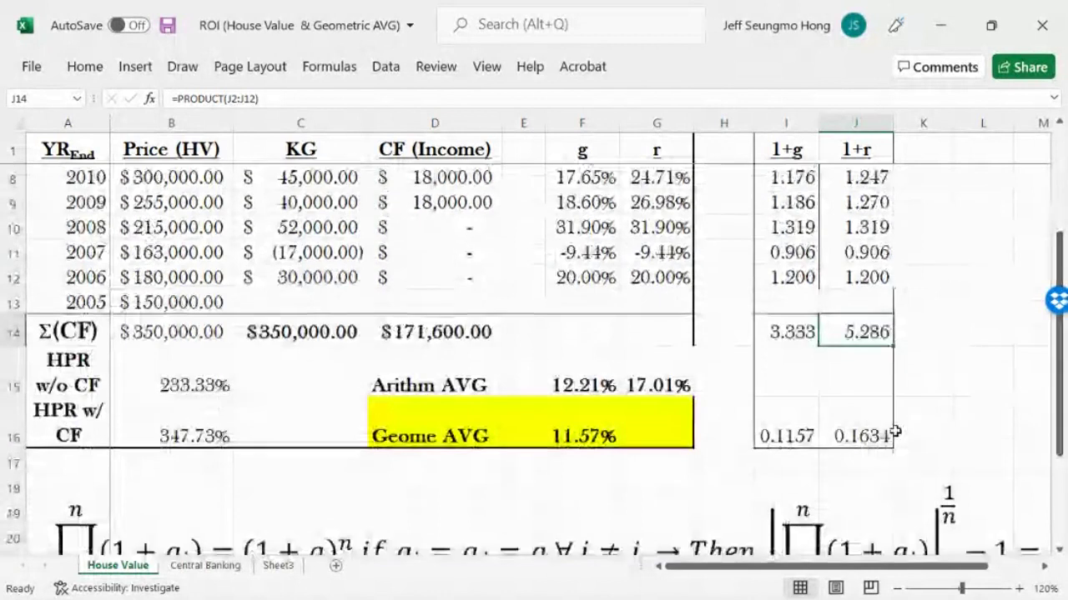
pyautogui.click(884, 433)
pyautogui.doubleClick(886, 436)
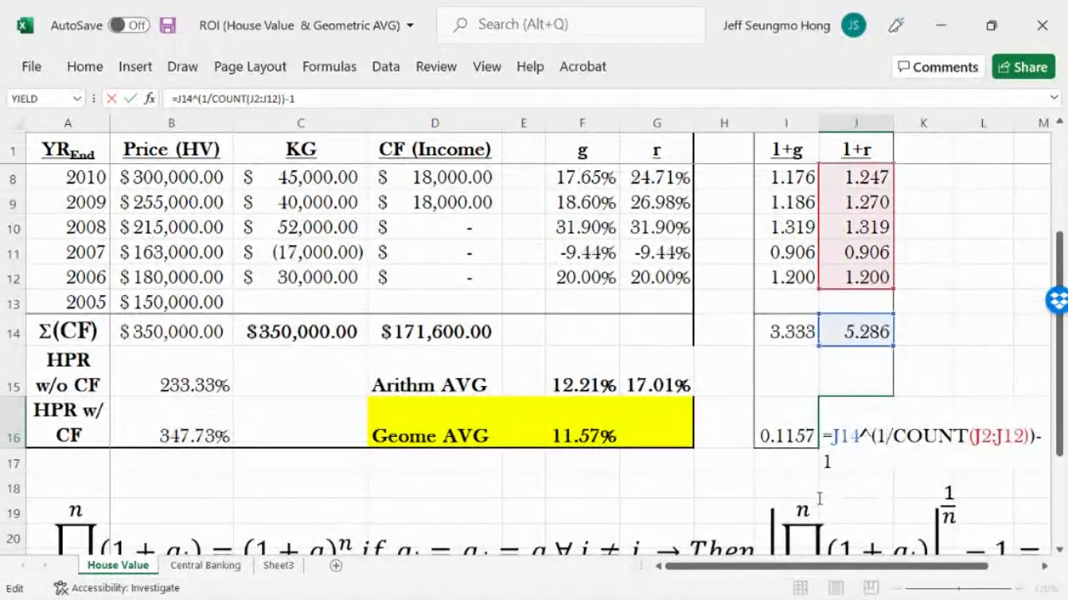
pyautogui.moveTo(820, 567); pyautogui.dragTo(872, 569)
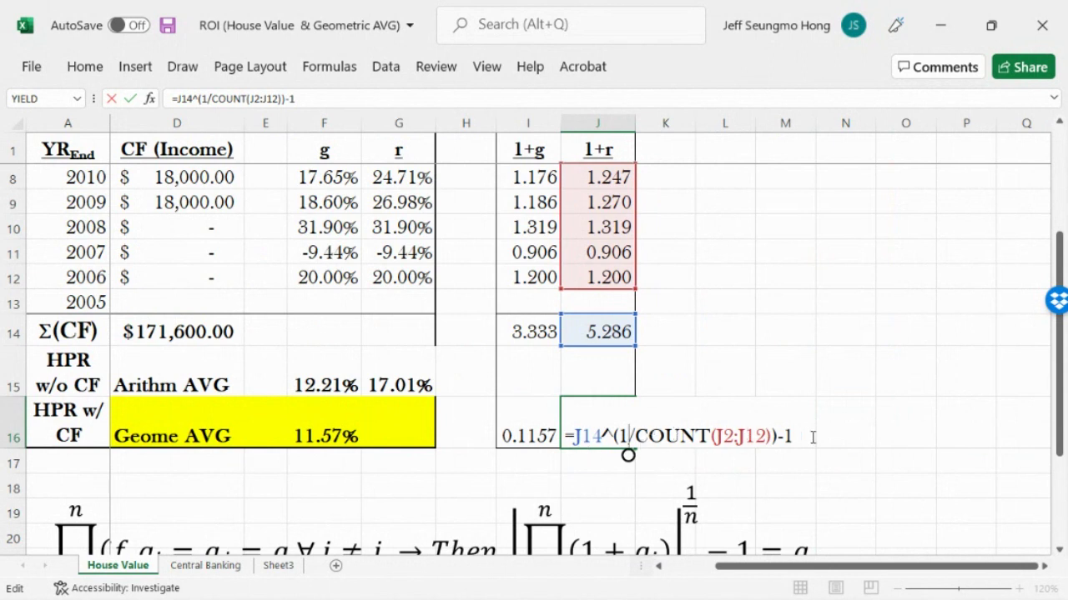
pyautogui.click(131, 99)
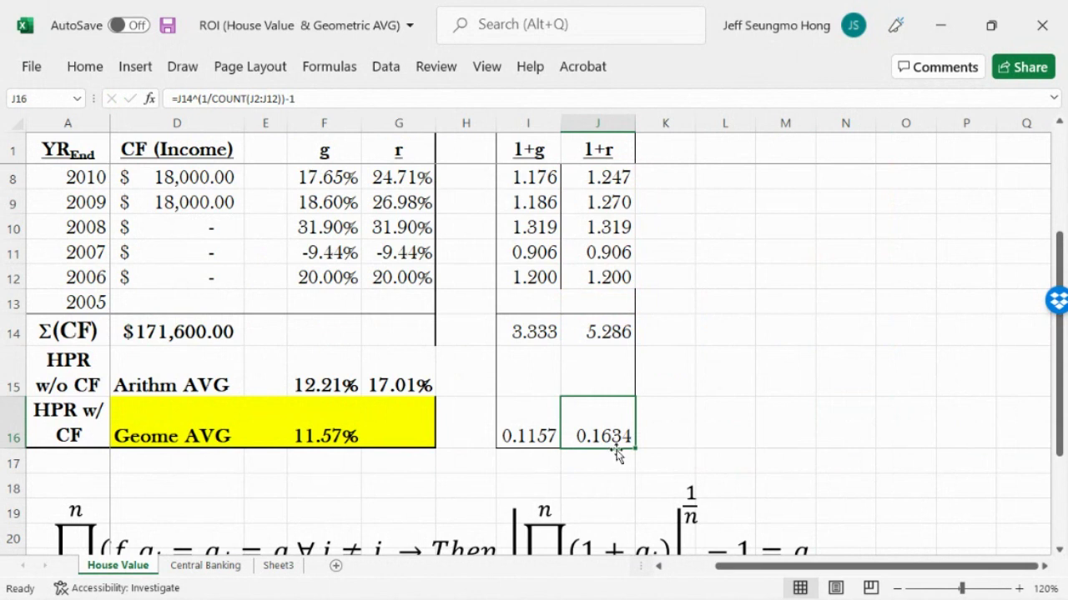
# Step: Open the Insert Function dialog for the empty Geome AVG cell of the r column, G16
pyautogui.press('Left')
pyautogui.press('Left')
pyautogui.press('Left')
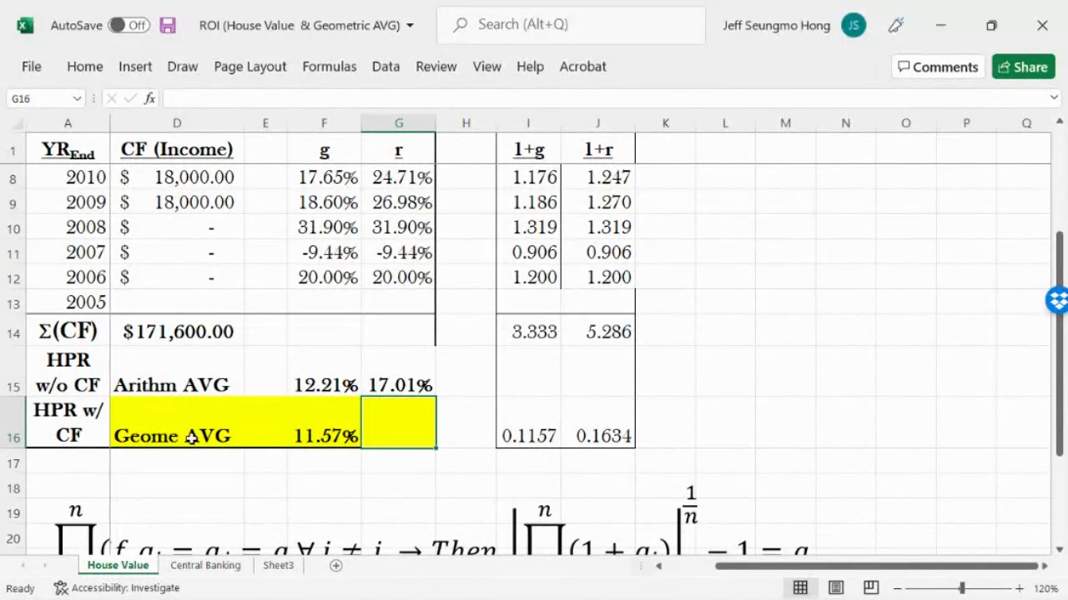
pyautogui.click(150, 99)
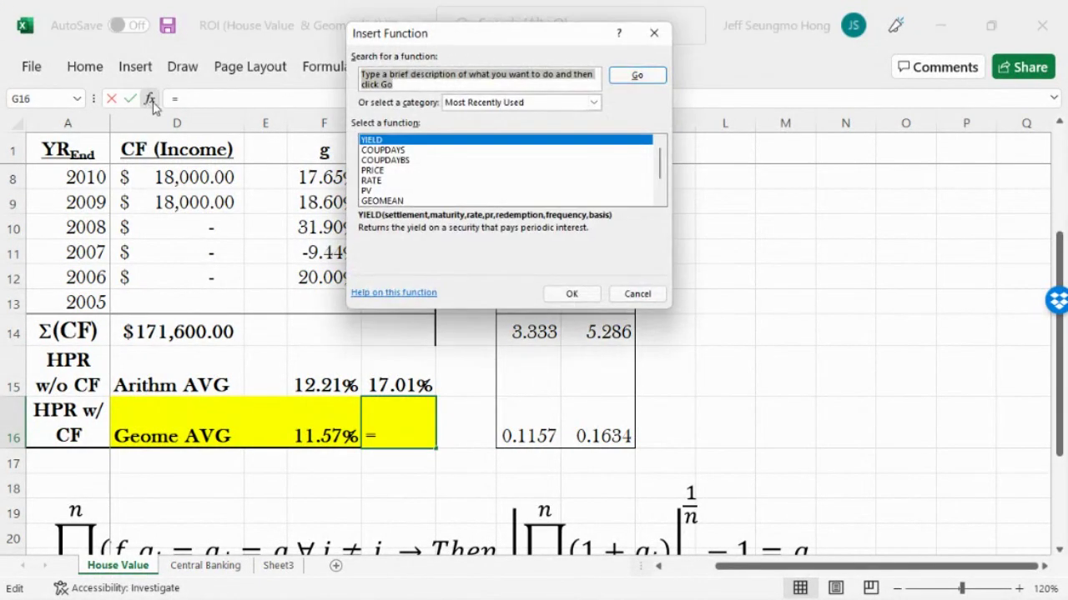
# Step: Look through the Financial function category for a geometric mean function
pyautogui.click(592, 102)
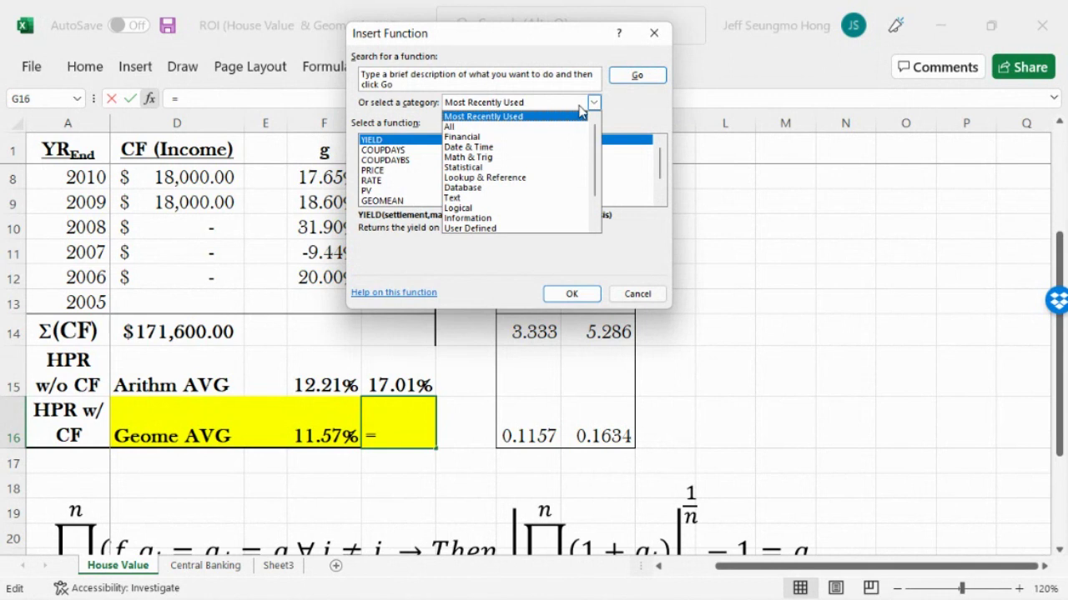
pyautogui.click(554, 137)
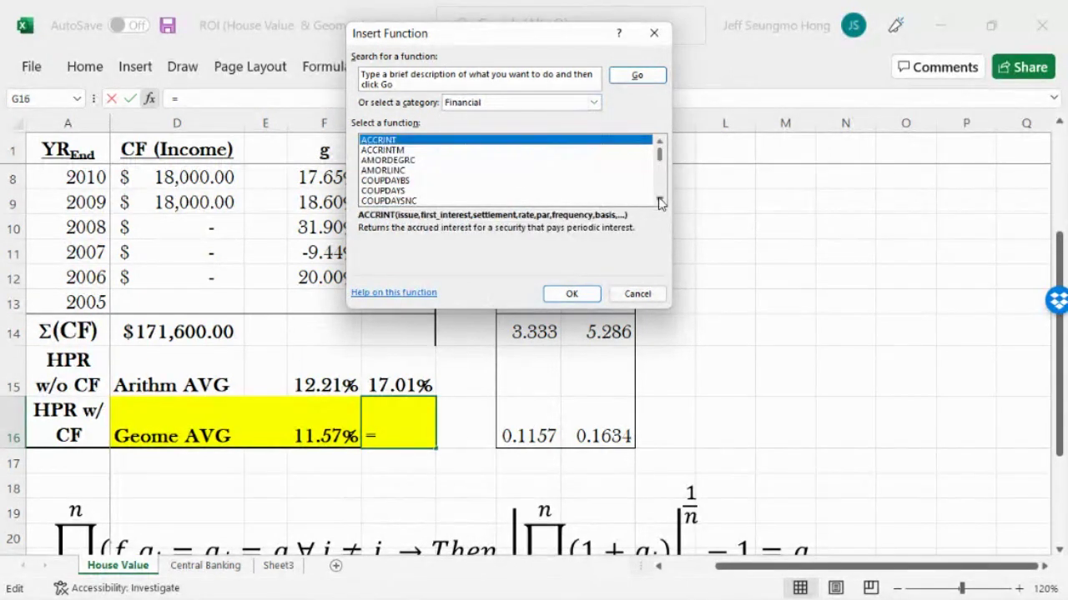
pyautogui.click(659, 198)
pyautogui.click(658, 188)
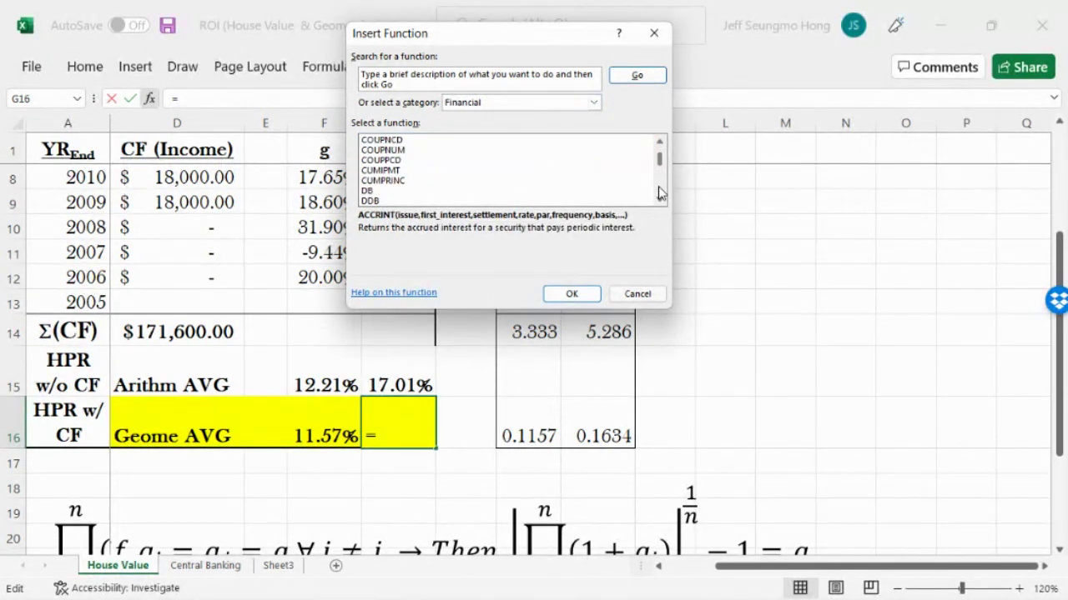
pyautogui.click(658, 186)
pyautogui.click(658, 186)
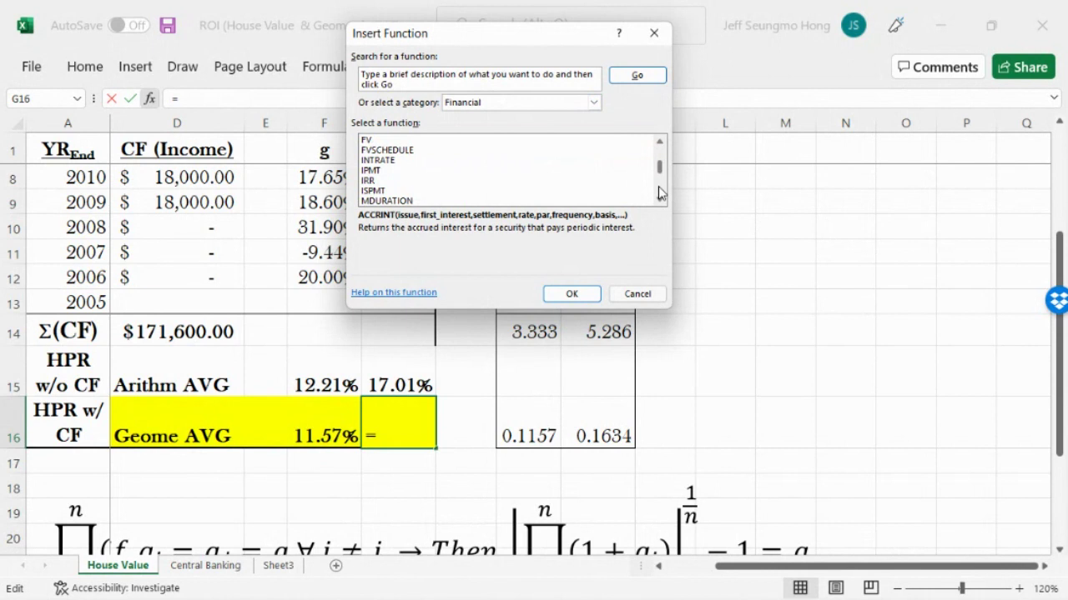
pyautogui.click(658, 193)
pyautogui.click(658, 192)
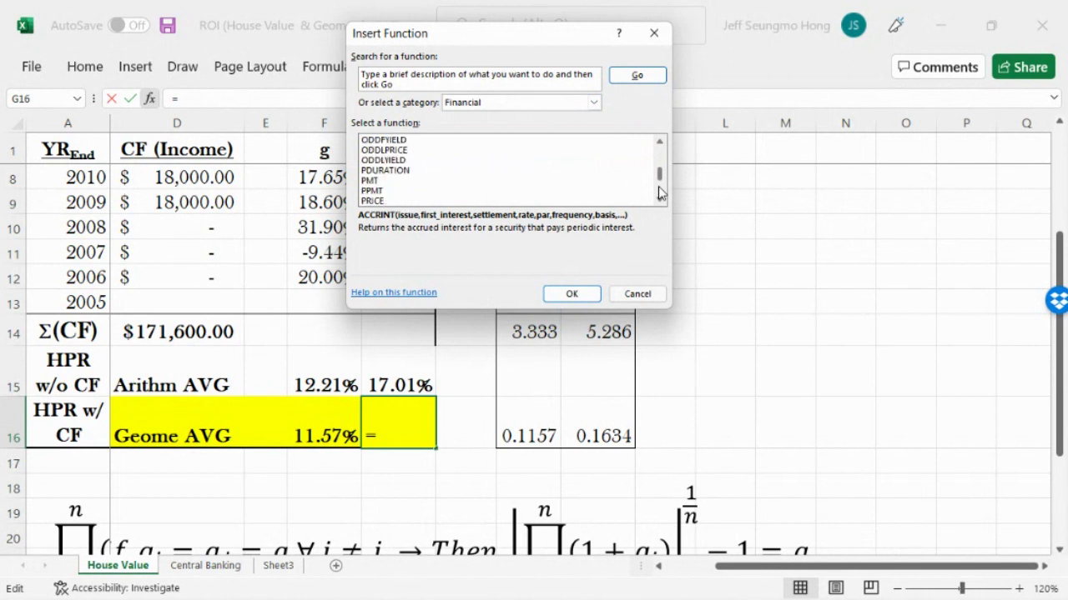
pyautogui.click(658, 164)
pyautogui.click(659, 160)
pyautogui.click(659, 160)
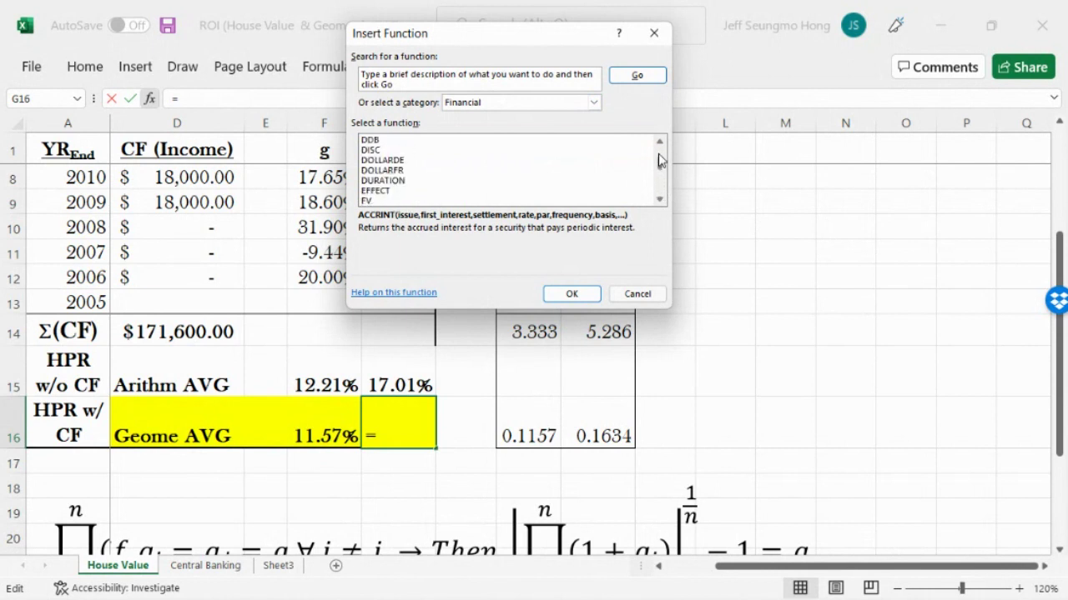
pyautogui.click(658, 161)
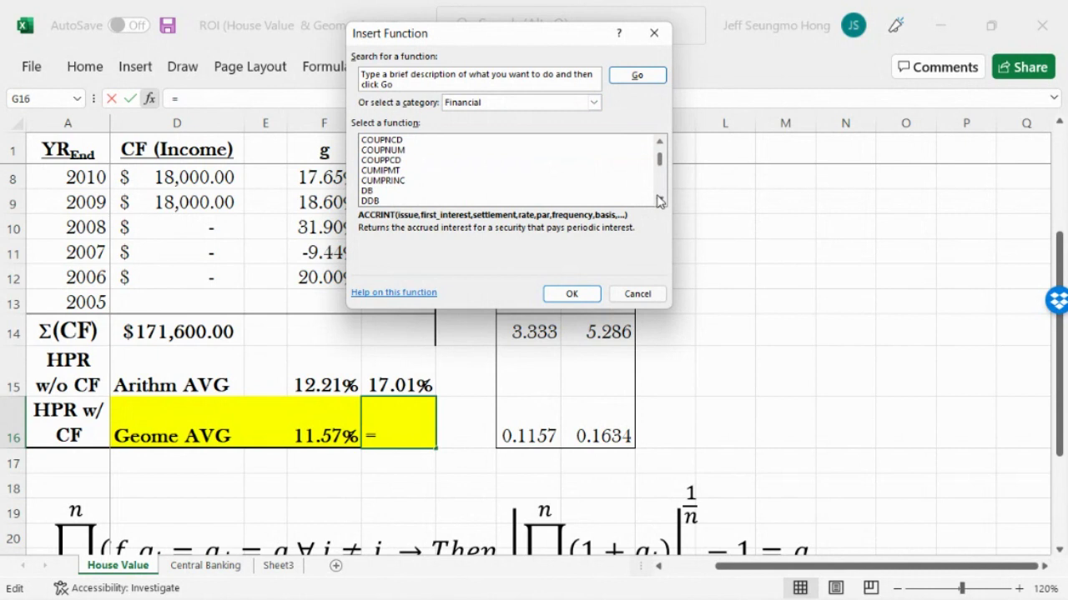
pyautogui.click(659, 200)
pyautogui.click(659, 200)
pyautogui.click(658, 201)
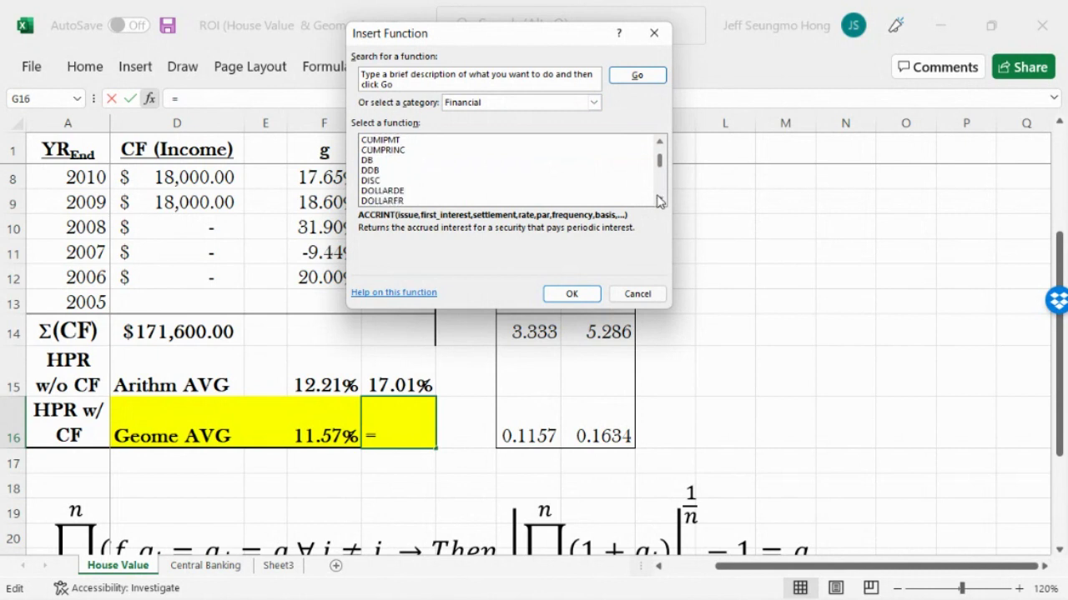
pyautogui.click(659, 200)
pyautogui.click(659, 201)
pyautogui.click(659, 201)
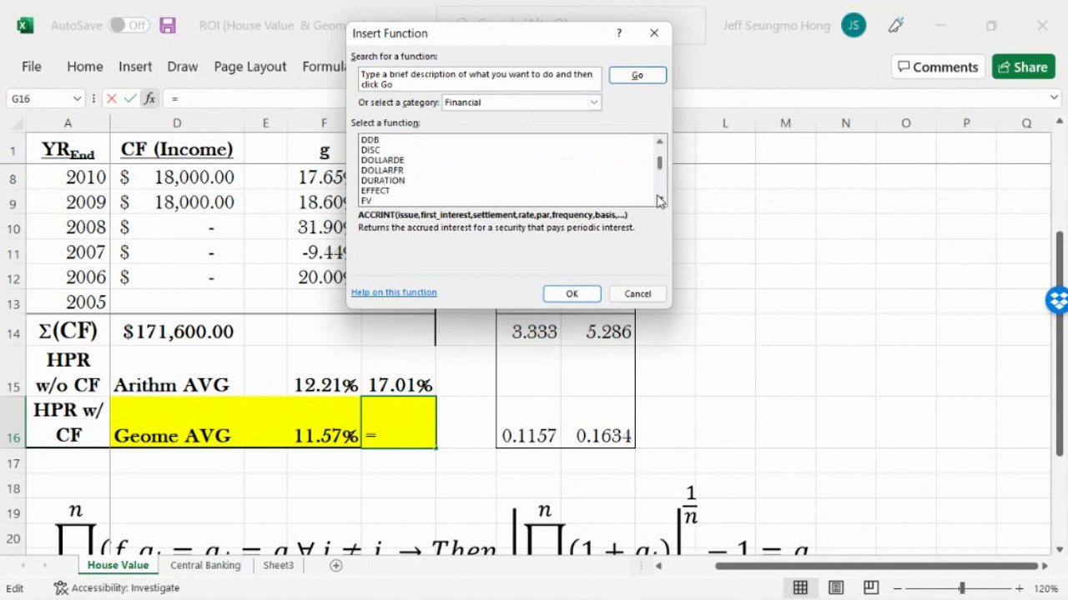
pyautogui.click(659, 200)
pyautogui.click(659, 201)
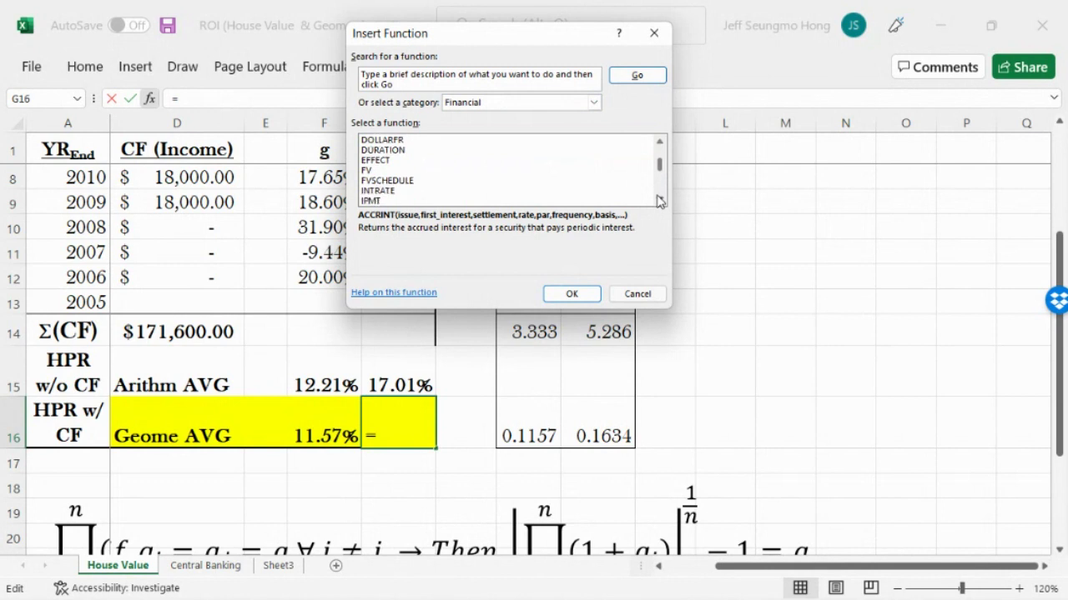
pyautogui.click(658, 200)
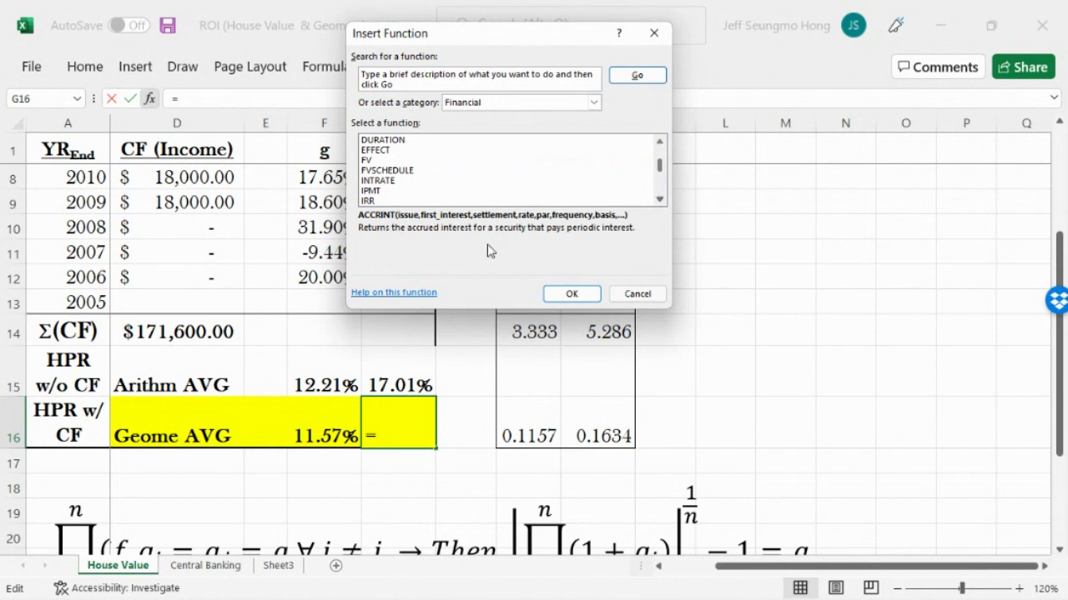
# Step: Find GEOMEAN in the Statistical function category and choose it for G16
pyautogui.click(593, 103)
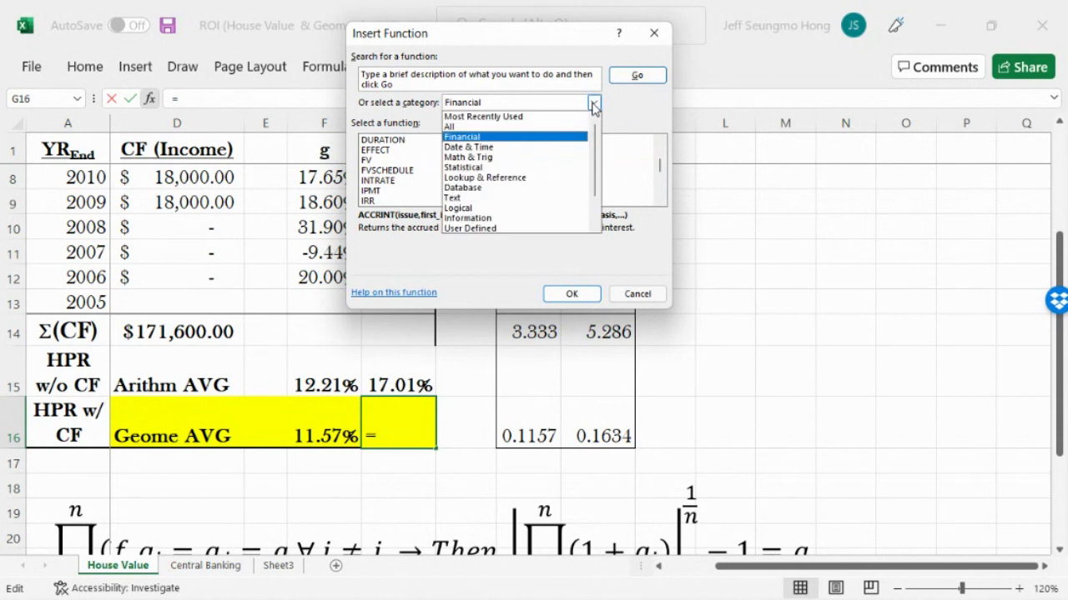
pyautogui.click(477, 167)
pyautogui.click(659, 197)
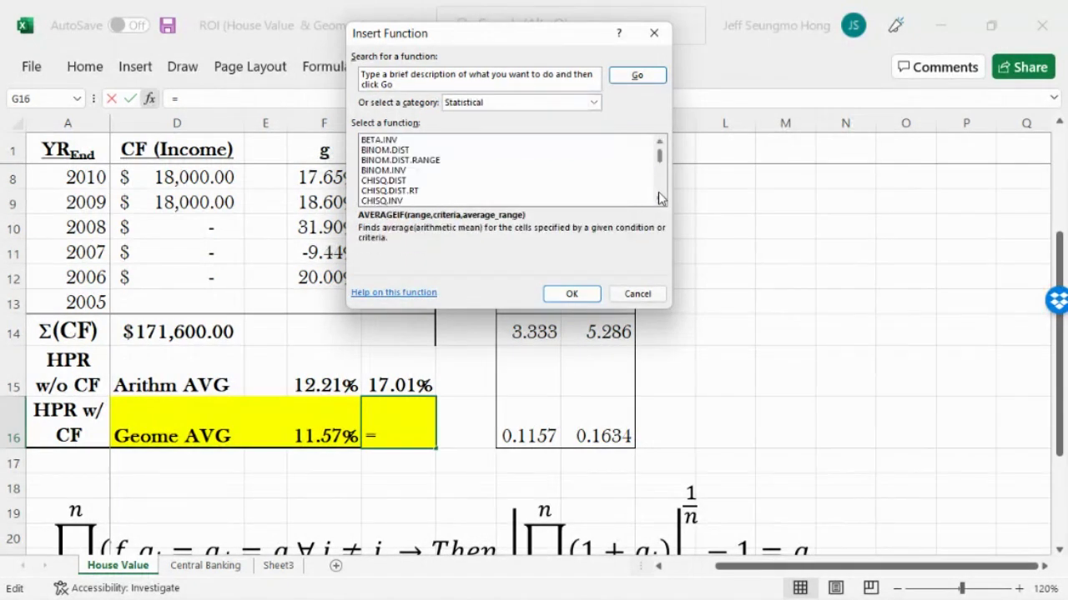
pyautogui.click(659, 198)
pyautogui.click(659, 198)
pyautogui.click(658, 197)
pyautogui.click(659, 197)
pyautogui.click(659, 198)
pyautogui.click(659, 198)
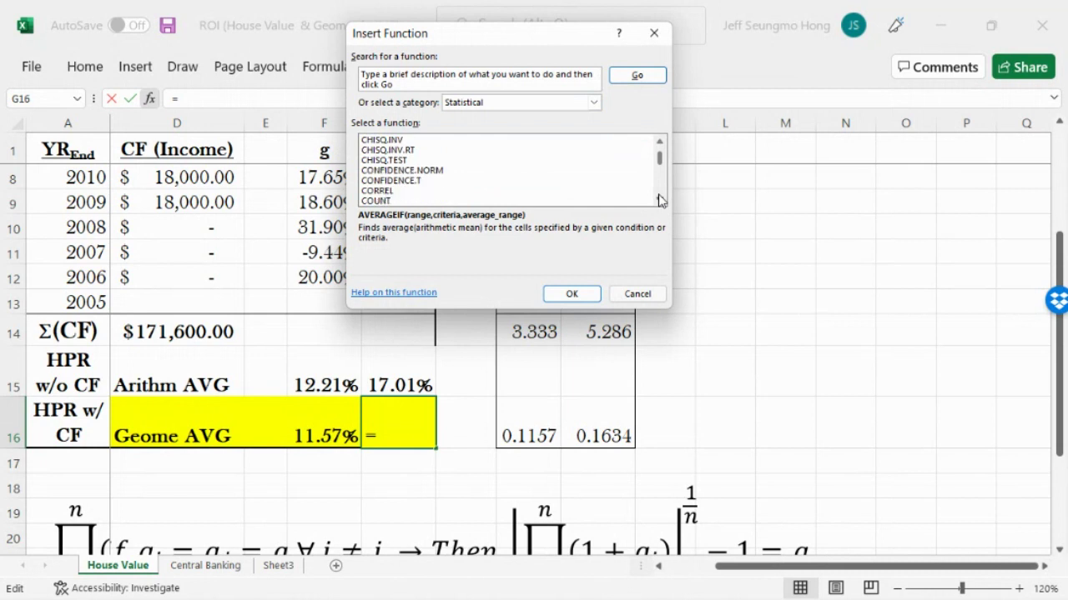
pyautogui.scroll(-4, 659, 199)
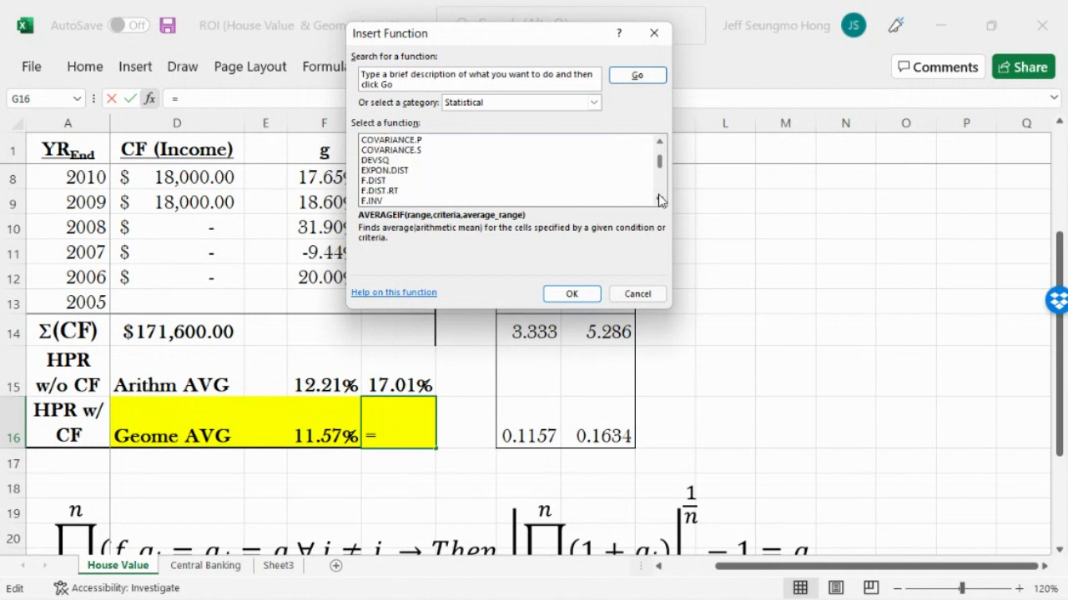
pyautogui.scroll(-4, 659, 199)
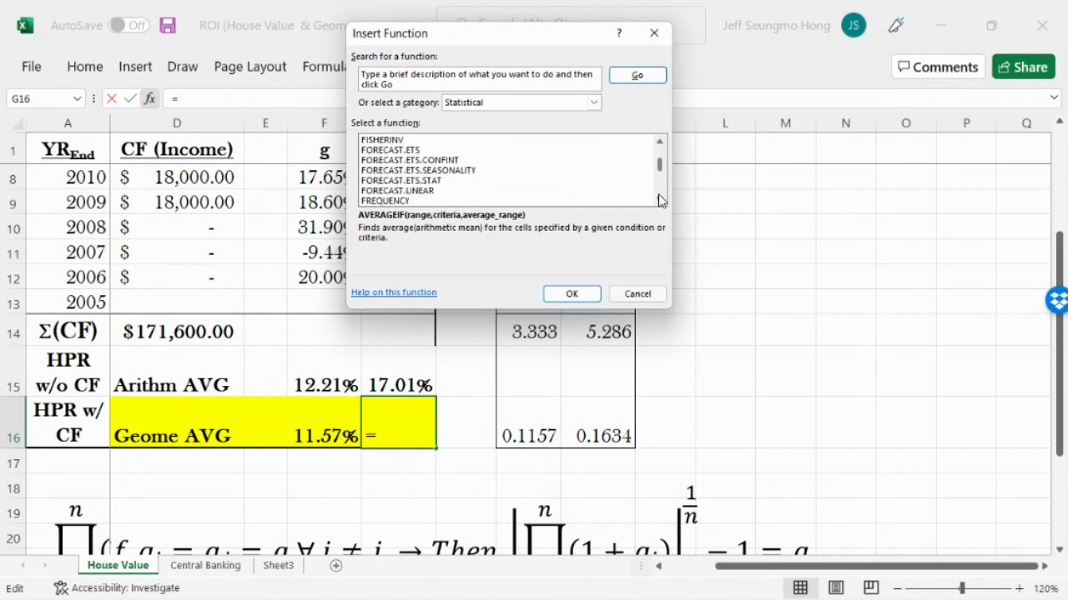
pyautogui.scroll(-3, 659, 199)
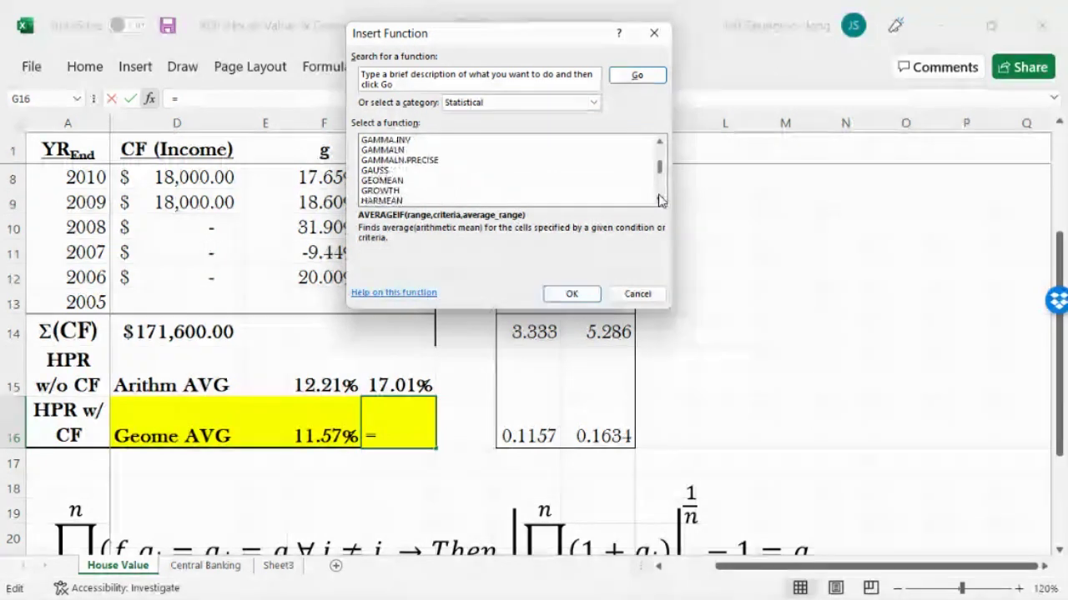
pyautogui.click(382, 180)
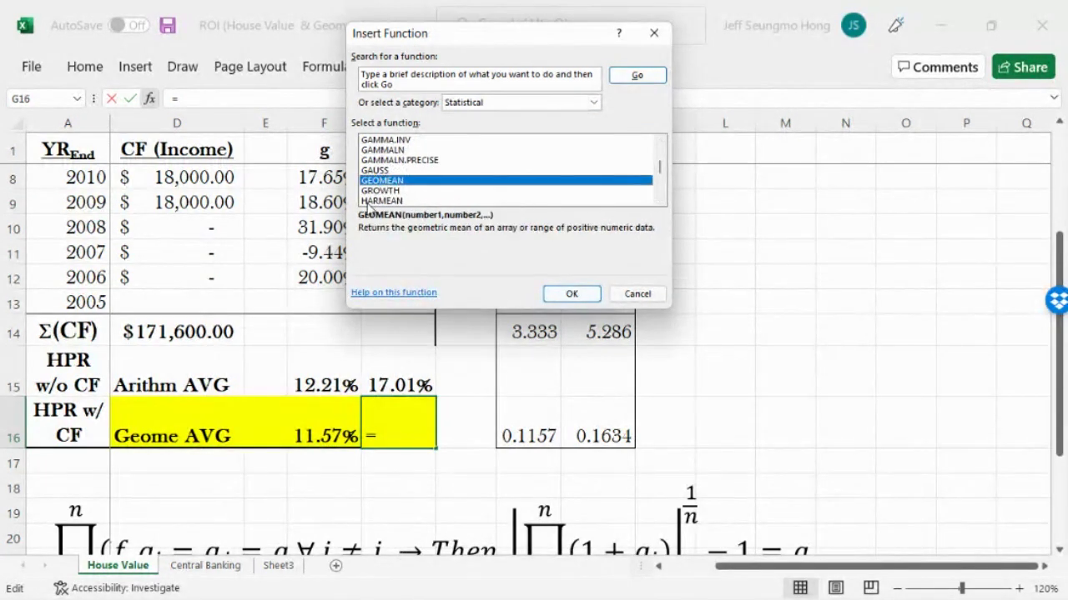
pyautogui.click(571, 297)
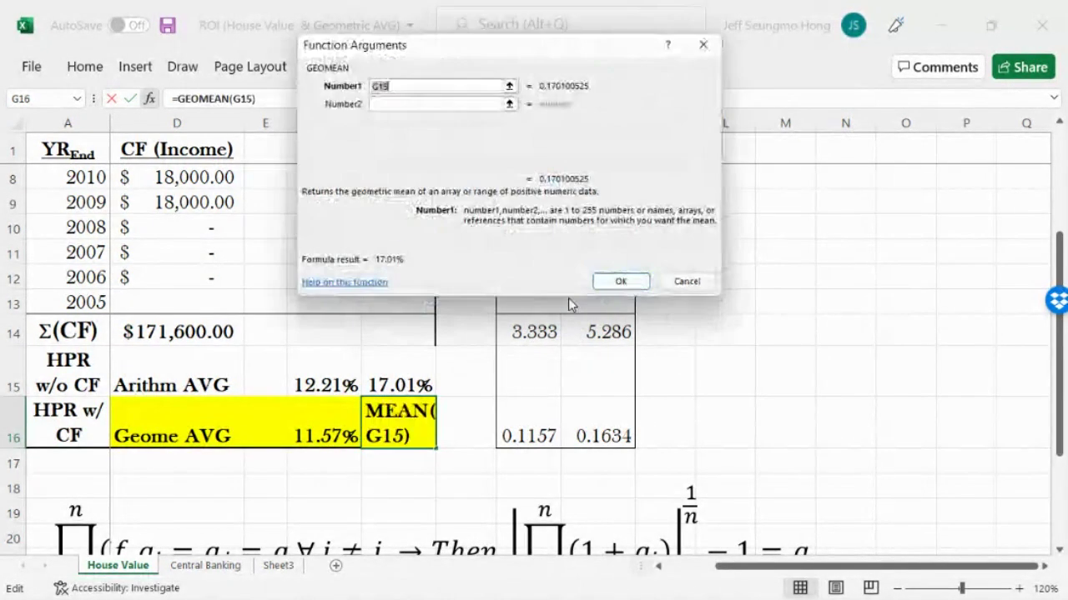
# Step: Set GEOMEAN's first argument to the 1+r values in J2:J12 and insert the function into G16
pyautogui.click(509, 85)
pyautogui.moveTo(1061, 315); pyautogui.dragTo(1061, 207)
pyautogui.moveTo(566, 174); pyautogui.dragTo(612, 431)
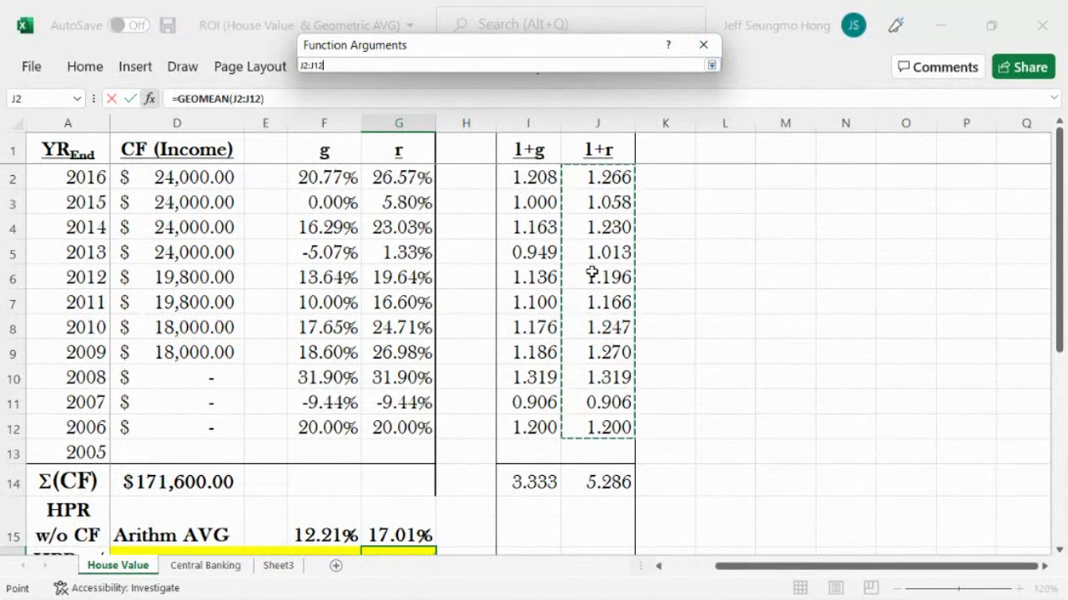
pyautogui.click(712, 66)
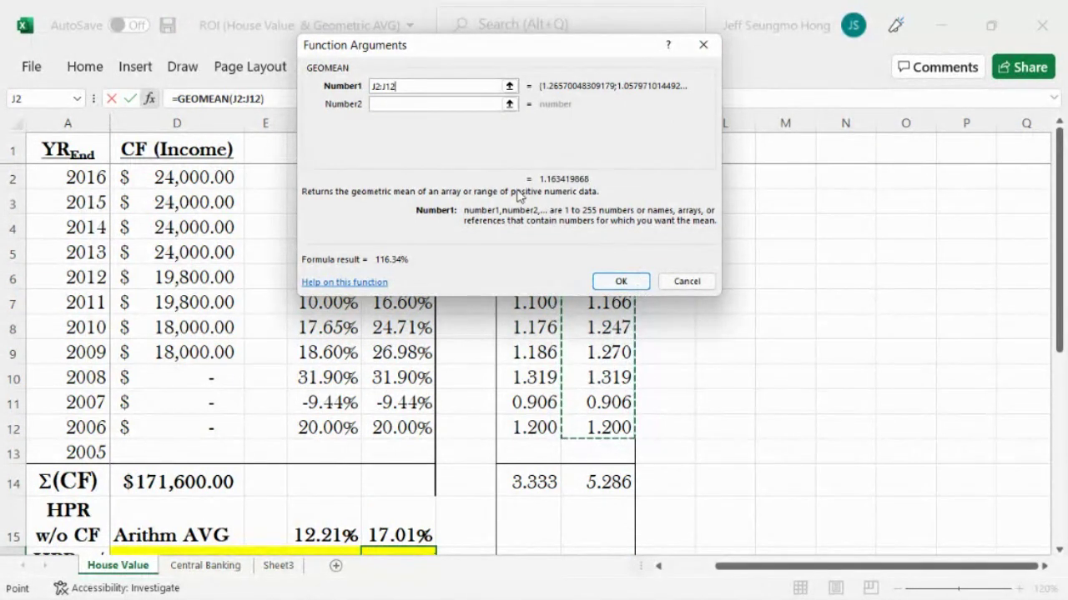
pyautogui.click(620, 282)
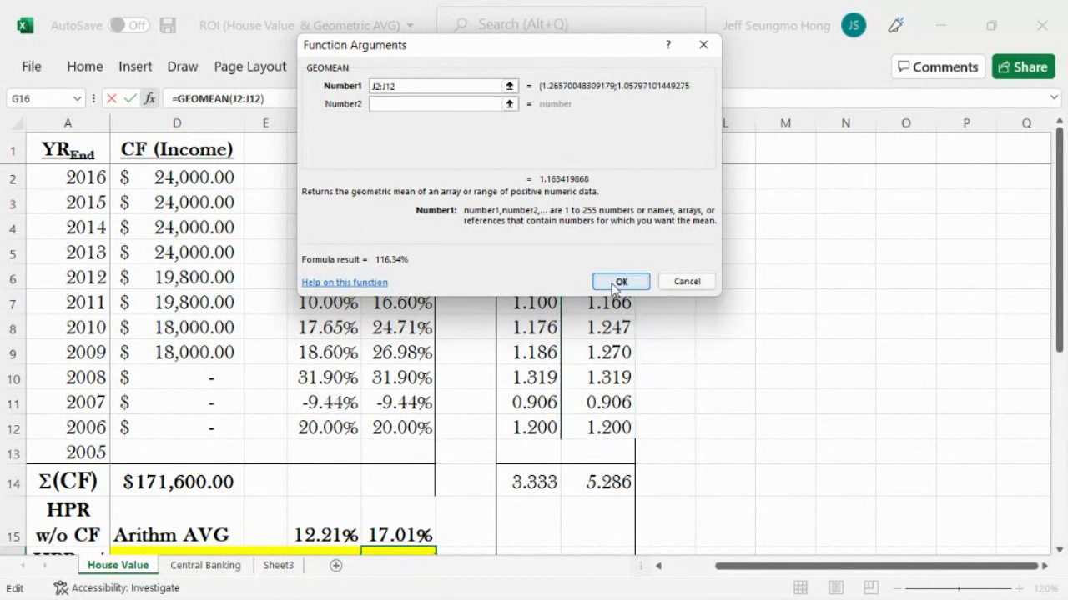
# Step: Subtract 1 from the result in G16 so that the formula reads =GEOMEAN(J2:J12)-1
pyautogui.moveTo(1058, 251); pyautogui.dragTo(743, 406)
pyautogui.scroll(1, 417, 479)
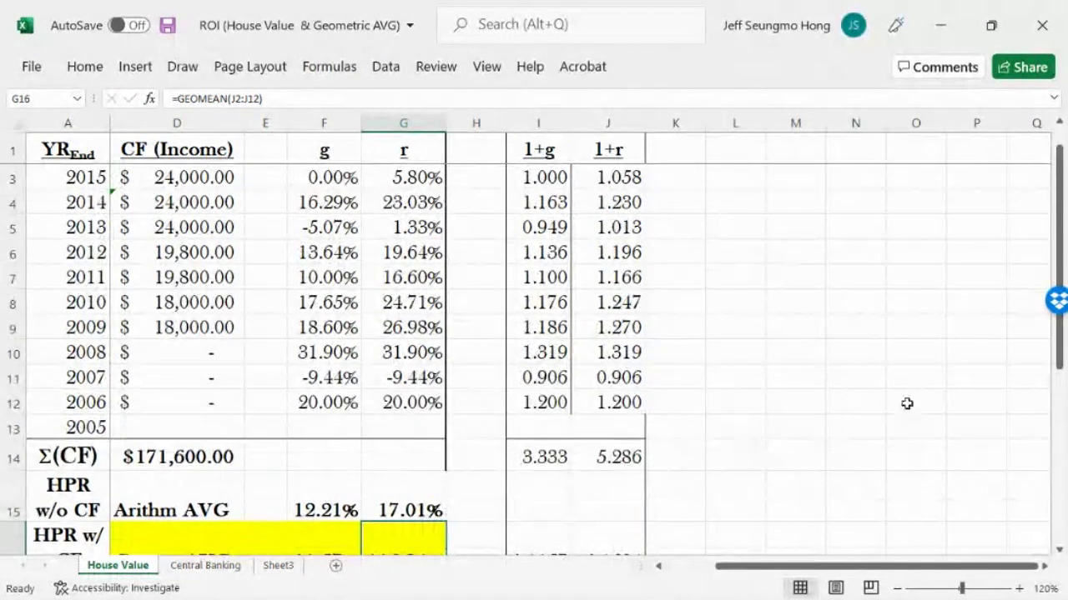
pyautogui.moveTo(1058, 184); pyautogui.dragTo(1057, 242)
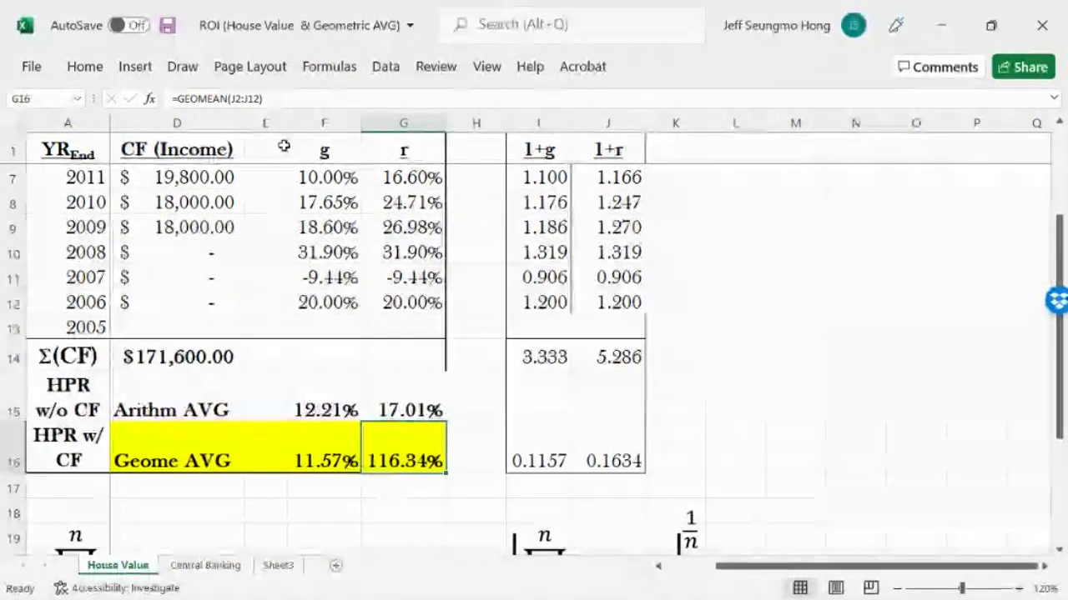
pyautogui.click(295, 100)
pyautogui.write('-')
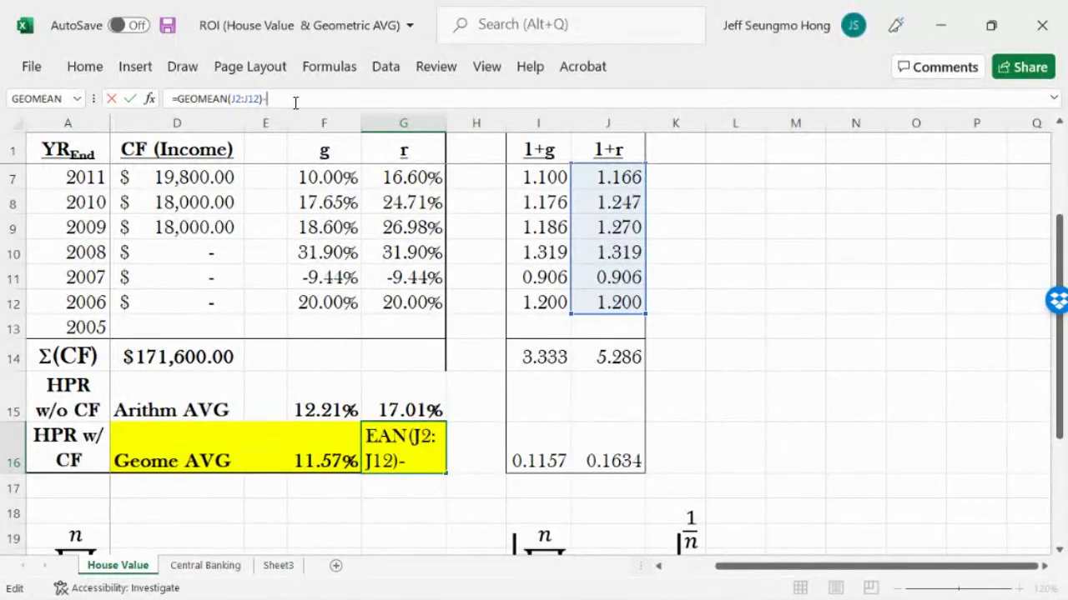
pyautogui.write('1')
pyautogui.press('Return')
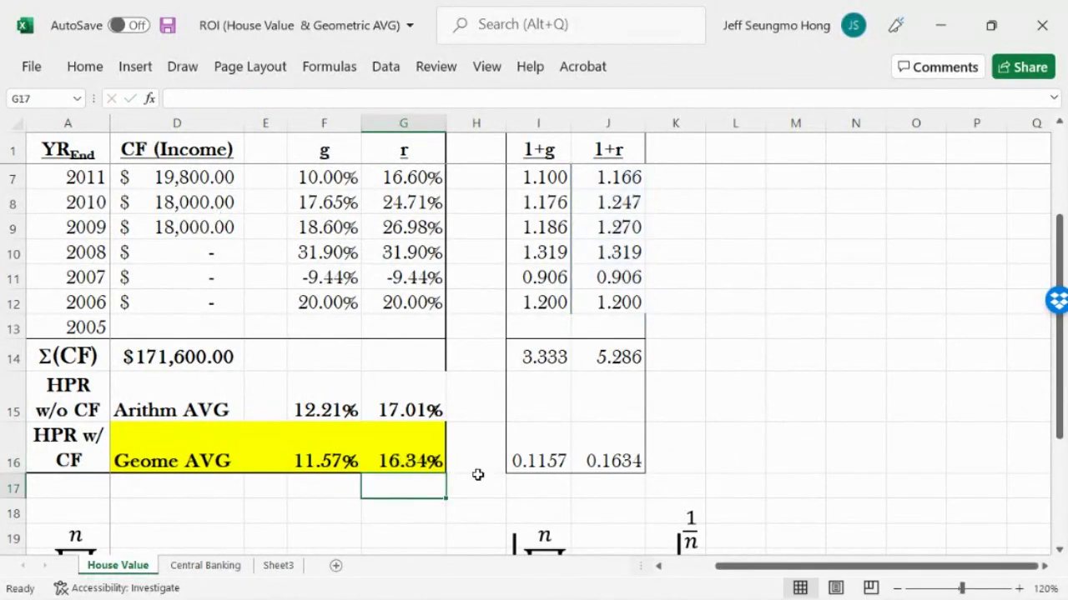
# Step: Inspect the GEOMEAN formula in G16 and the range it references, leaving it unchanged
pyautogui.click(412, 466)
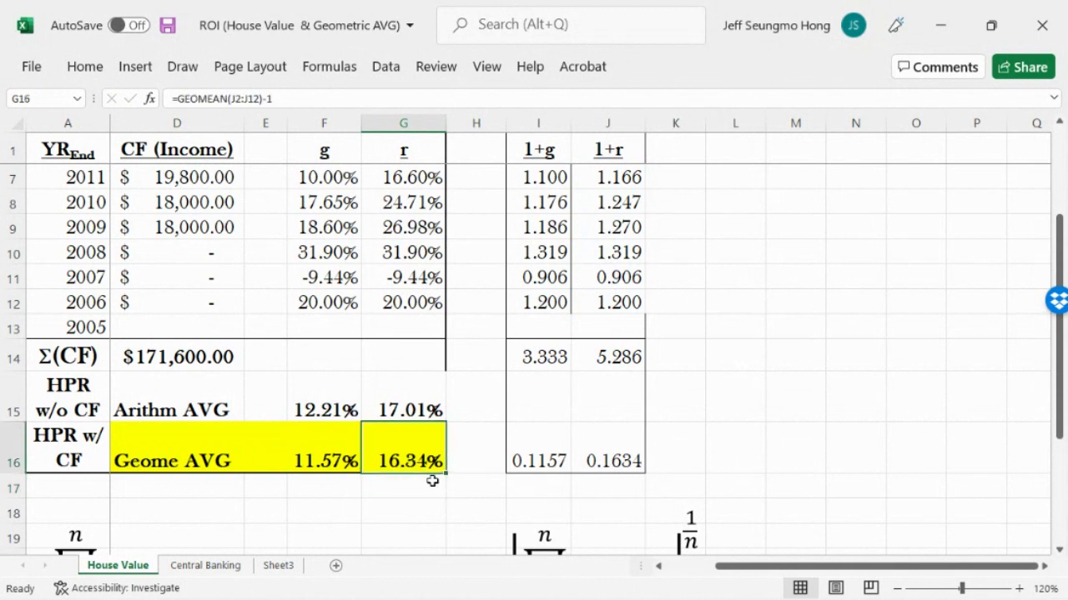
pyautogui.doubleClick(400, 455)
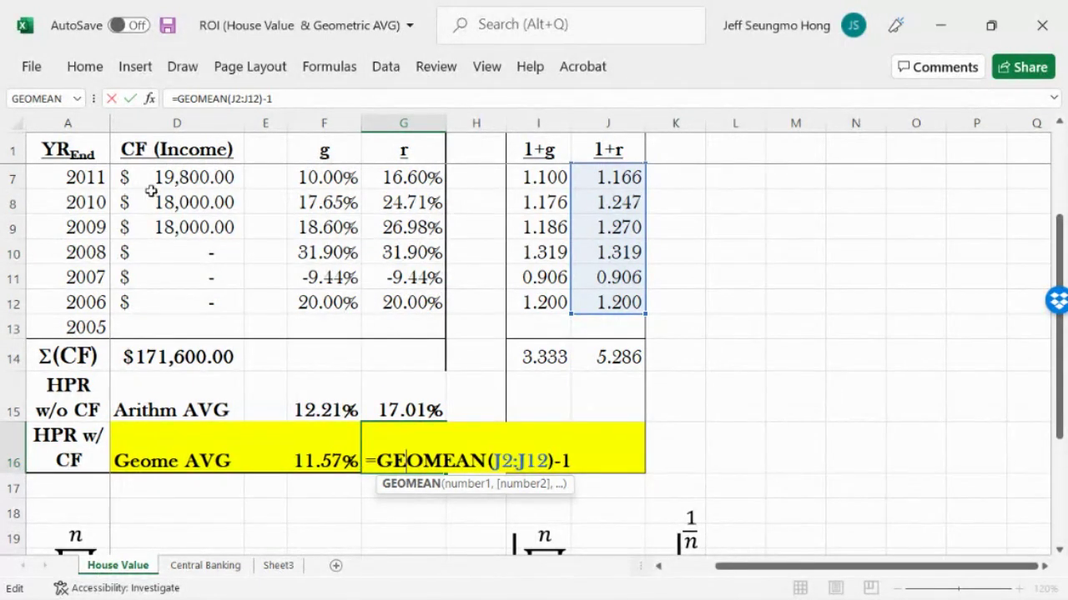
pyautogui.click(114, 101)
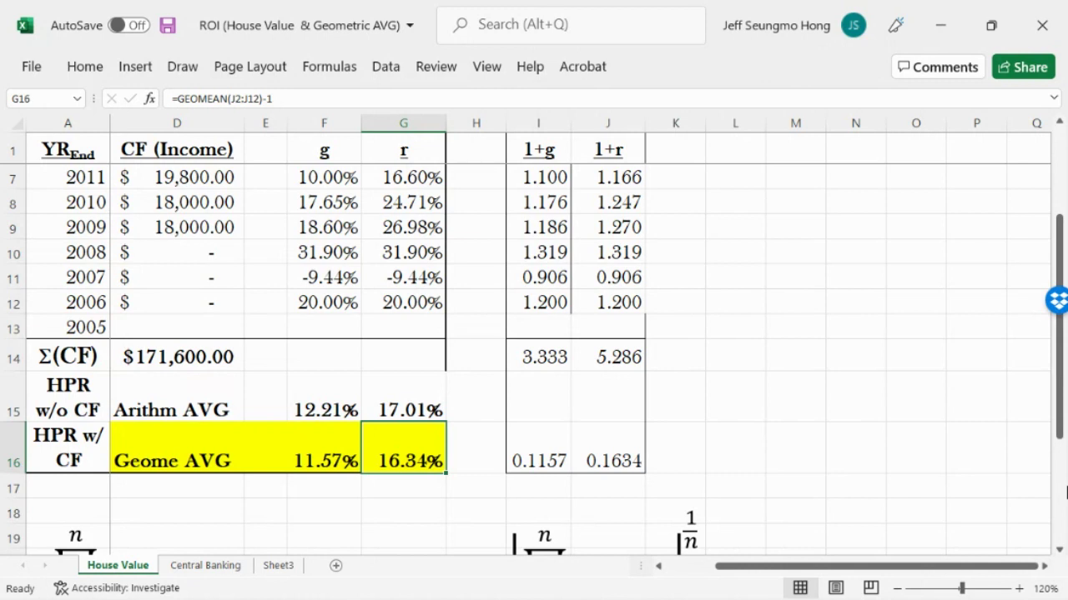
# Step: Show the sheet's formulas instead of values, narrow columns D and E, and widen columns F and G to fit their average formulas
pyautogui.hotkey('ctrl', '`')
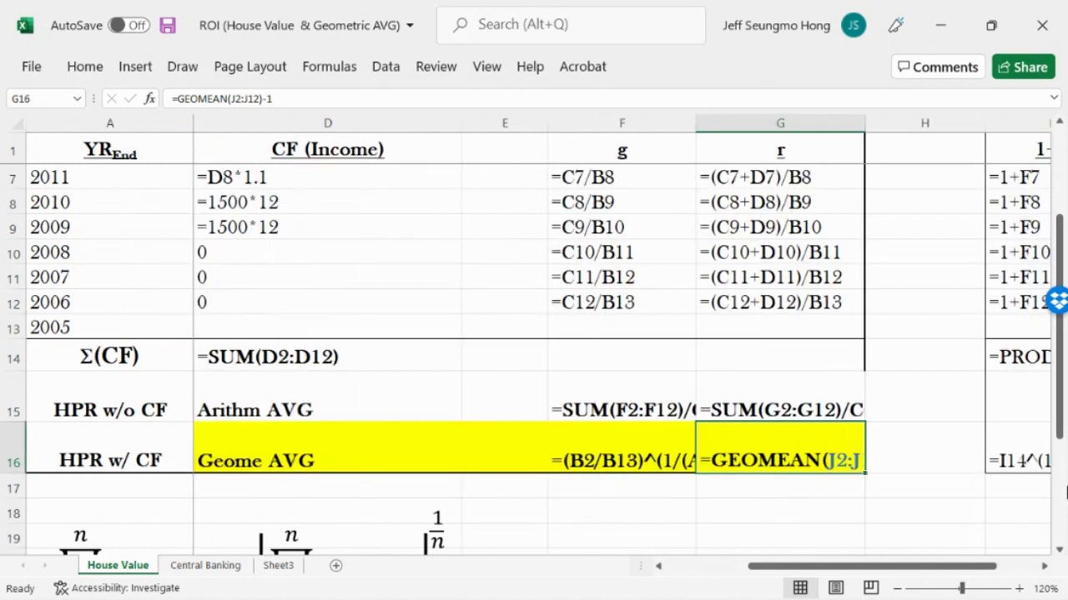
pyautogui.doubleClick(462, 123)
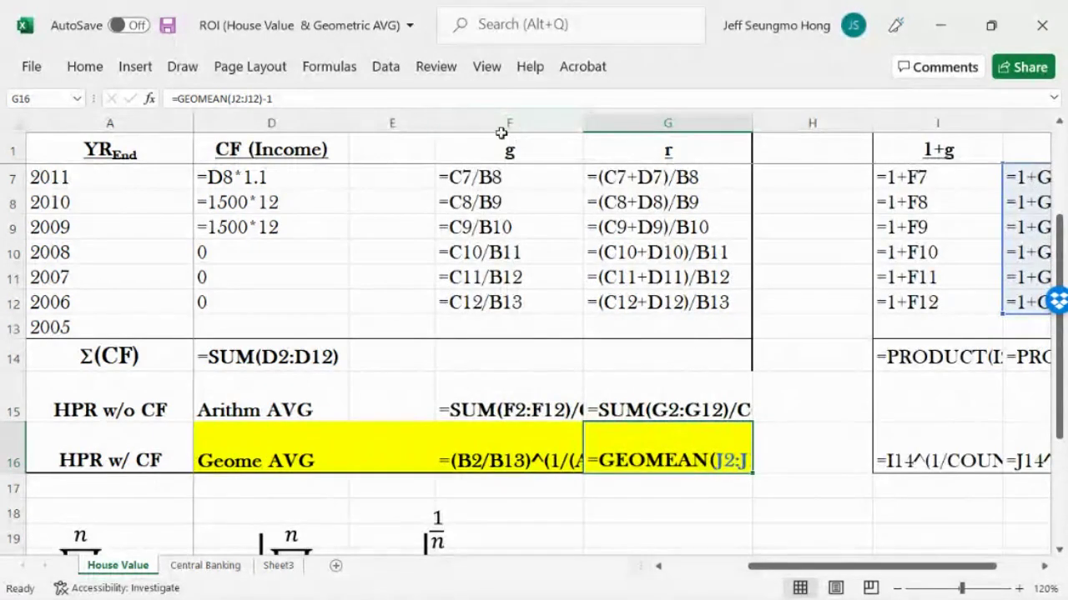
pyautogui.moveTo(434, 127); pyautogui.dragTo(386, 145)
pyautogui.moveTo(530, 122); pyautogui.dragTo(695, 122)
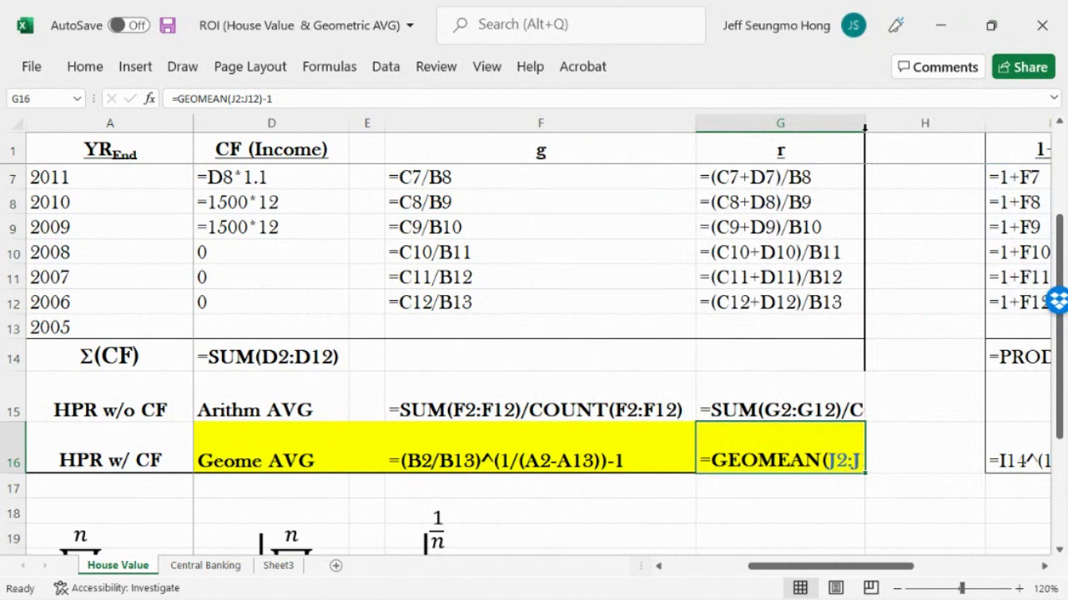
pyautogui.moveTo(864, 127); pyautogui.dragTo(1026, 127)
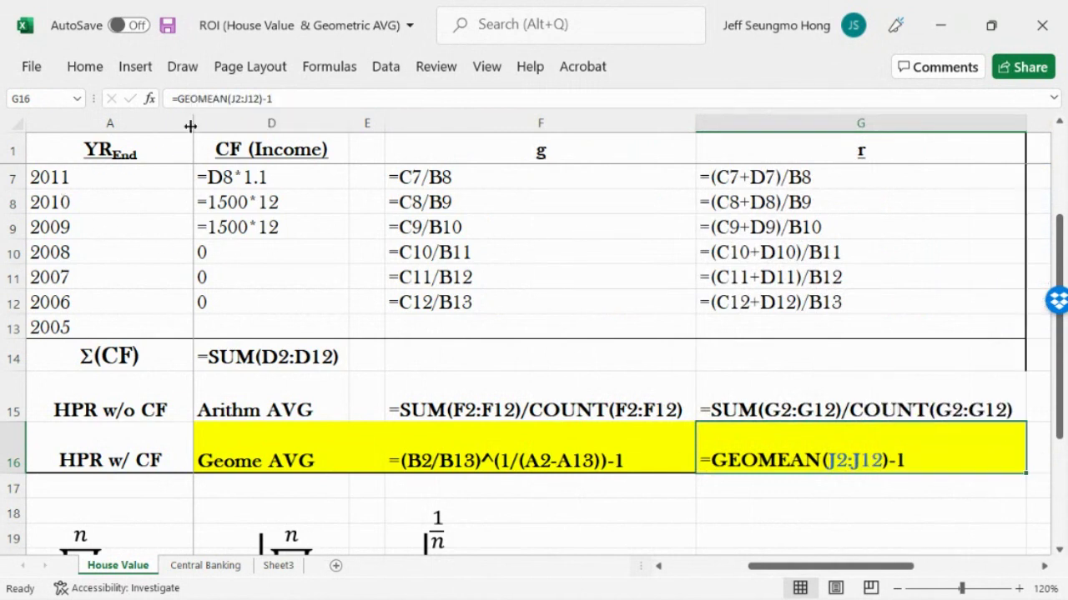
# Step: Narrow column A and the blank column H, and widen columns I and J to fit their PRODUCT and COUNT formulas
pyautogui.moveTo(190, 126); pyautogui.dragTo(150, 126)
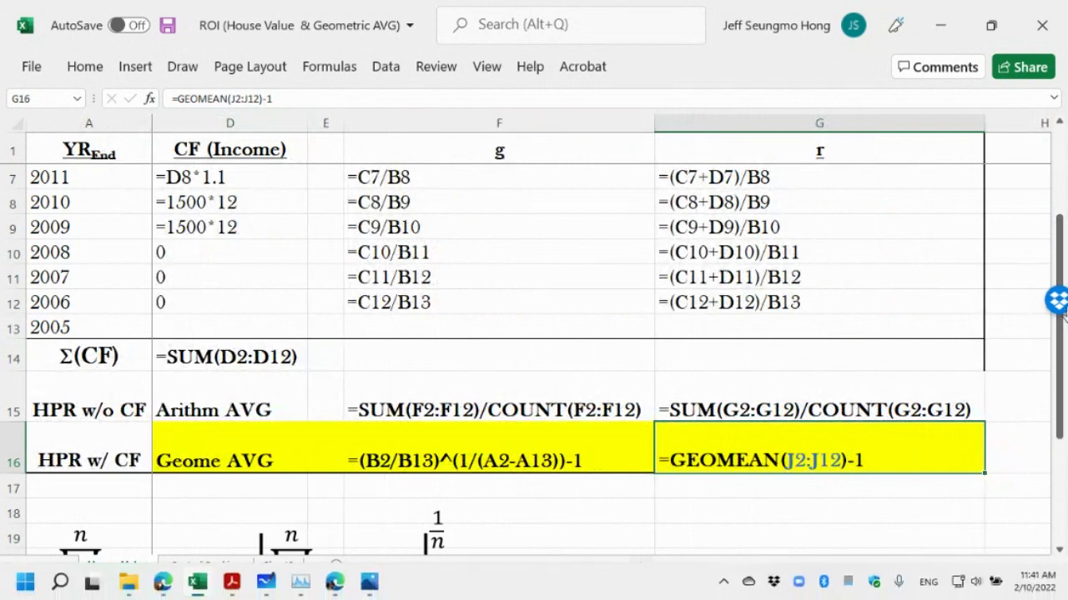
pyautogui.moveTo(876, 570); pyautogui.dragTo(979, 591)
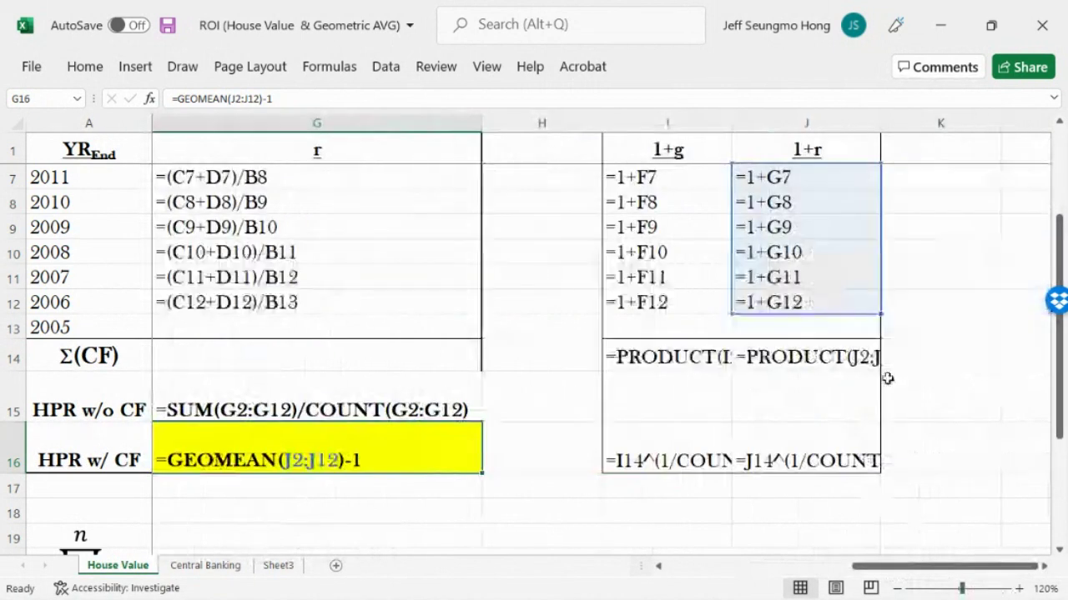
pyautogui.click(728, 136)
pyautogui.doubleClick(731, 123)
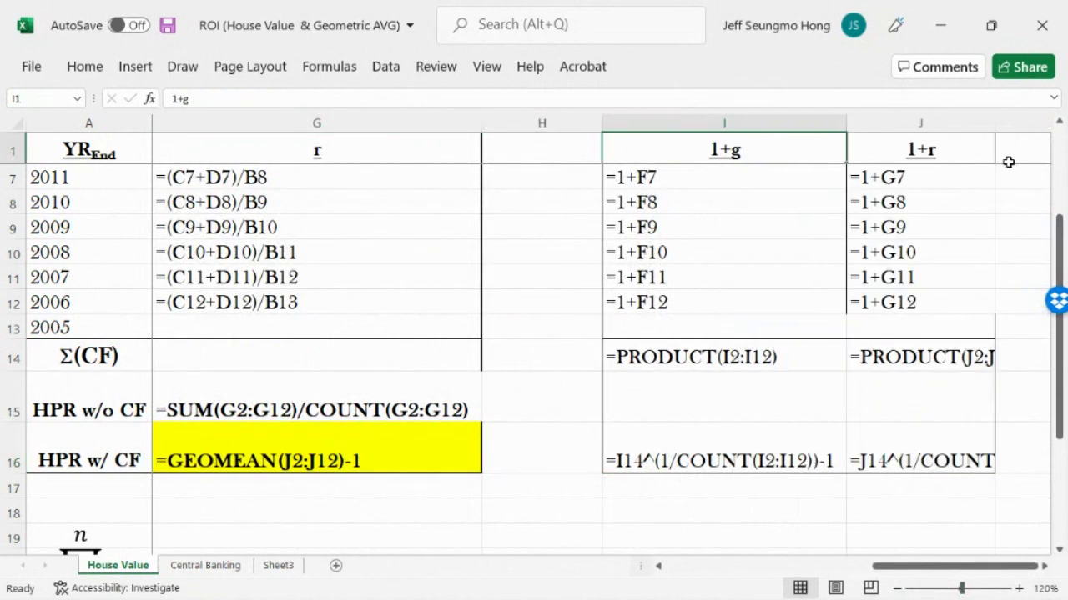
pyautogui.doubleClick(995, 124)
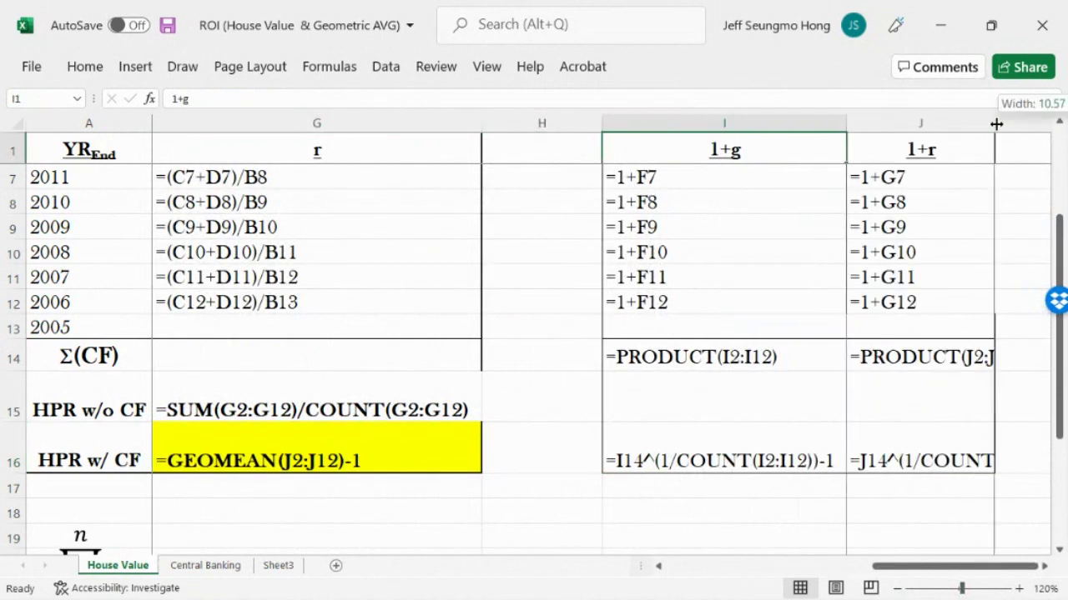
pyautogui.click(597, 128)
pyautogui.moveTo(597, 128); pyautogui.dragTo(512, 123)
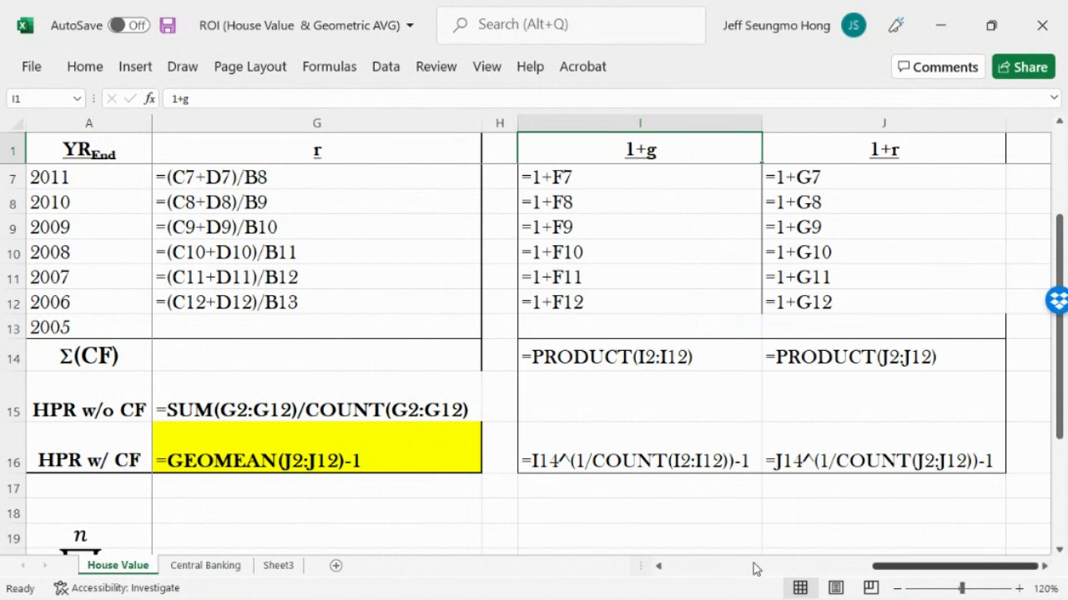
# Step: Compare the arithmetic and geometric average formulas in F15:G16 with the 1+g and 1+r product formulas and the product-notation equation below
pyautogui.moveTo(905, 573); pyautogui.dragTo(853, 593)
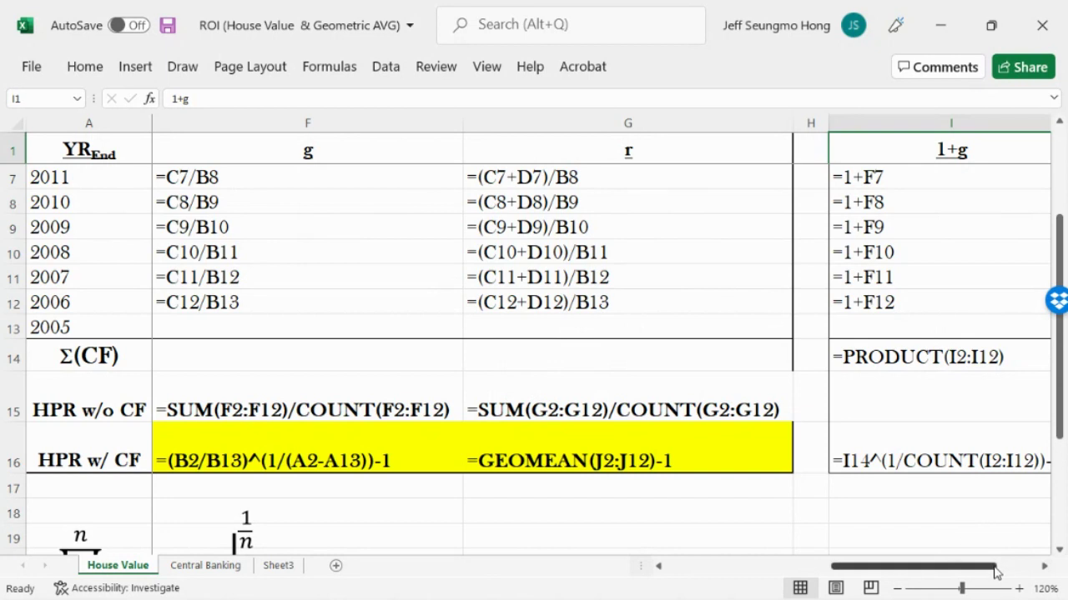
pyautogui.moveTo(995, 572); pyautogui.dragTo(1034, 570)
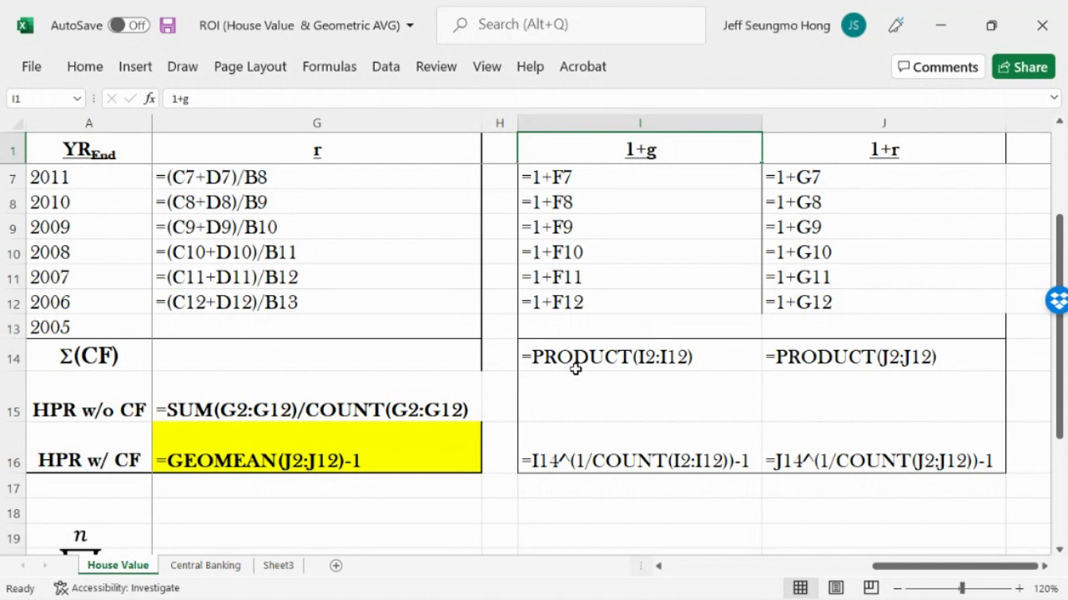
pyautogui.click(687, 516)
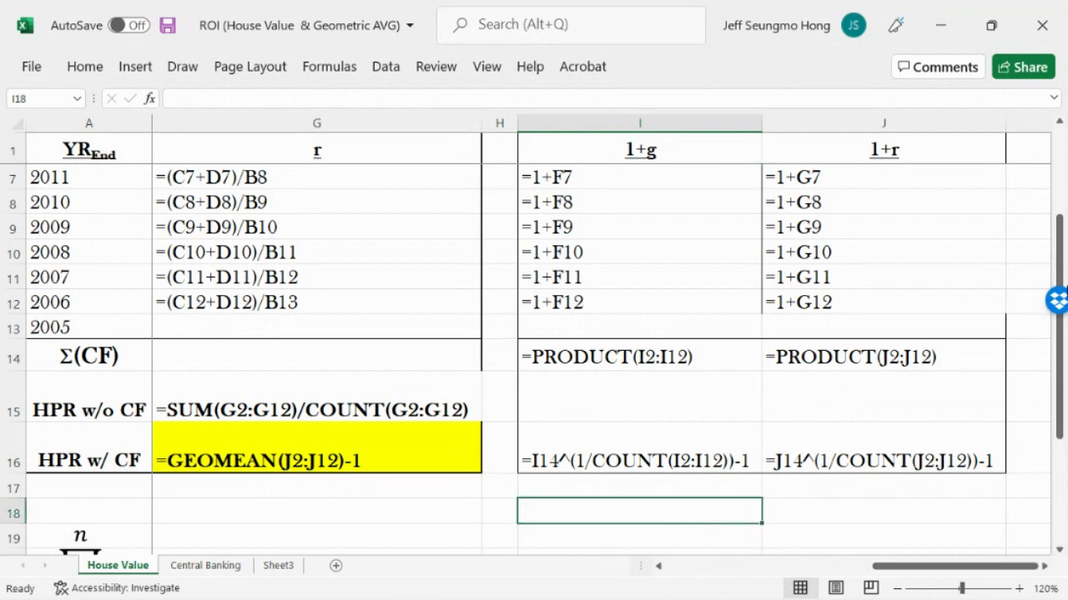
pyautogui.moveTo(1061, 392); pyautogui.dragTo(1064, 446)
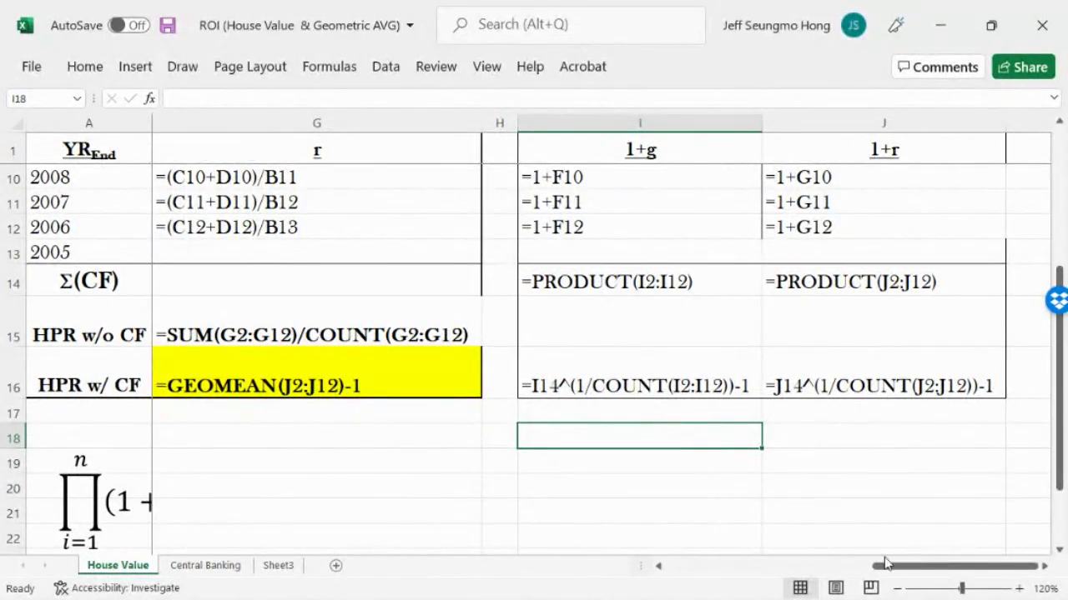
pyautogui.click(798, 567)
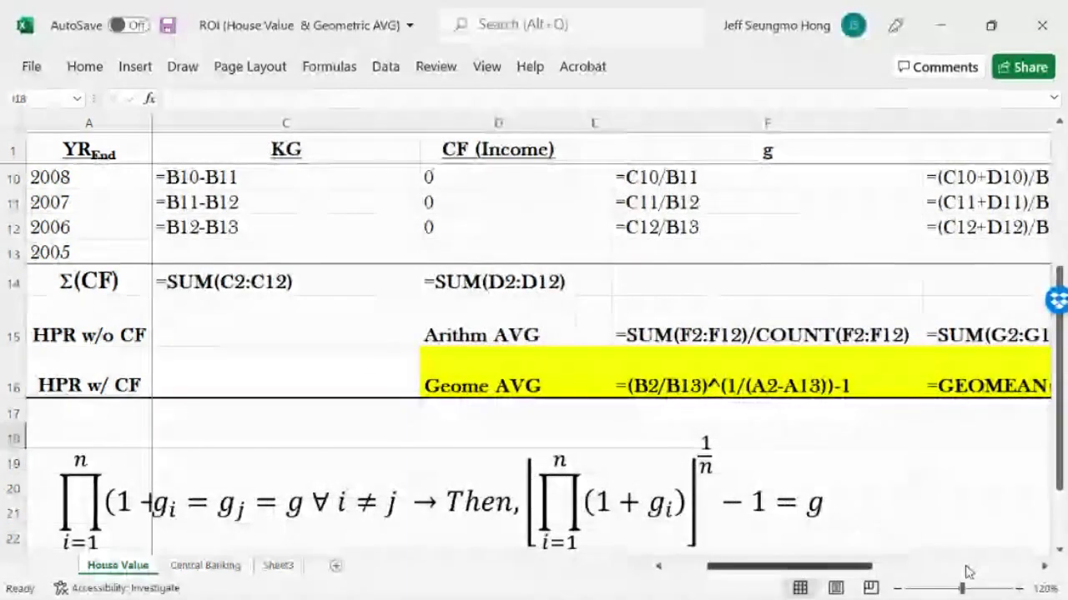
pyautogui.moveTo(846, 567); pyautogui.dragTo(887, 567)
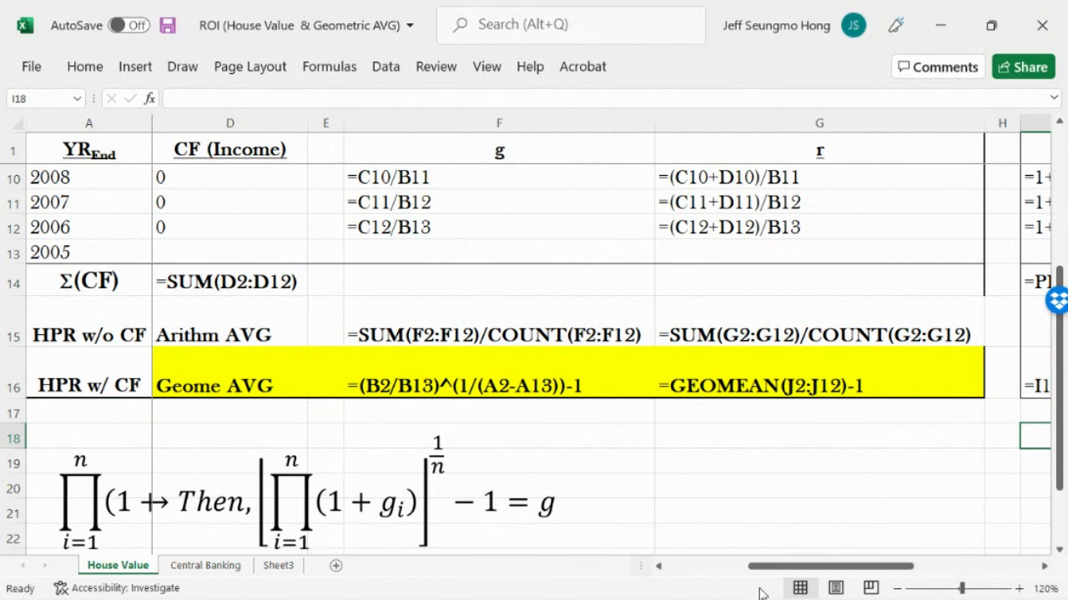
pyautogui.moveTo(759, 574); pyautogui.dragTo(796, 588)
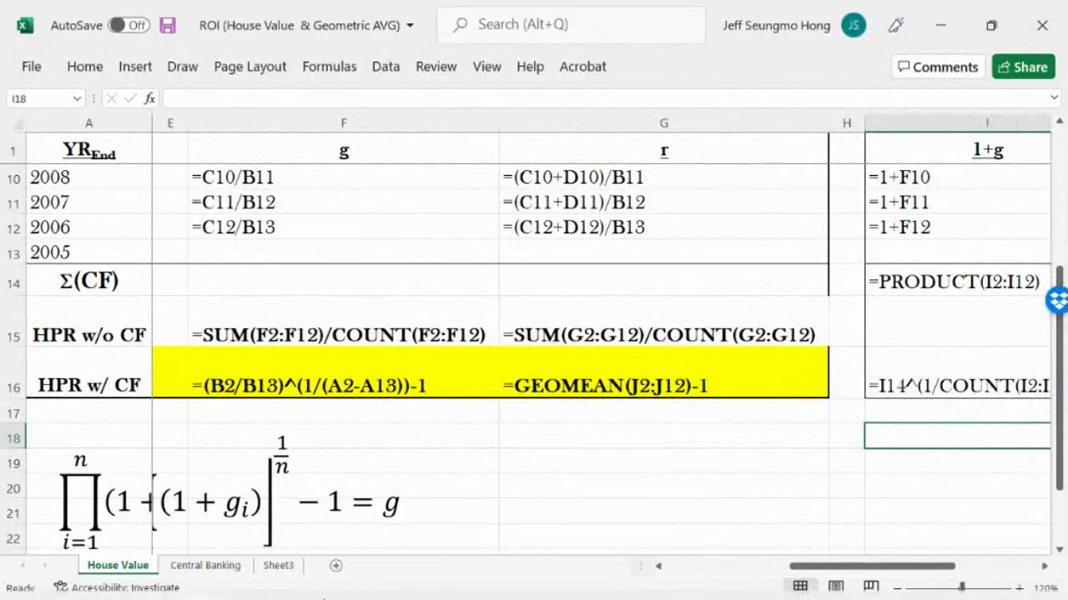
# Step: Switch to the Bb Collaborate session in Microsoft Edge and check its chat messages and attendee list
pyautogui.moveTo(317, 597)
pyautogui.moveTo(262, 589)
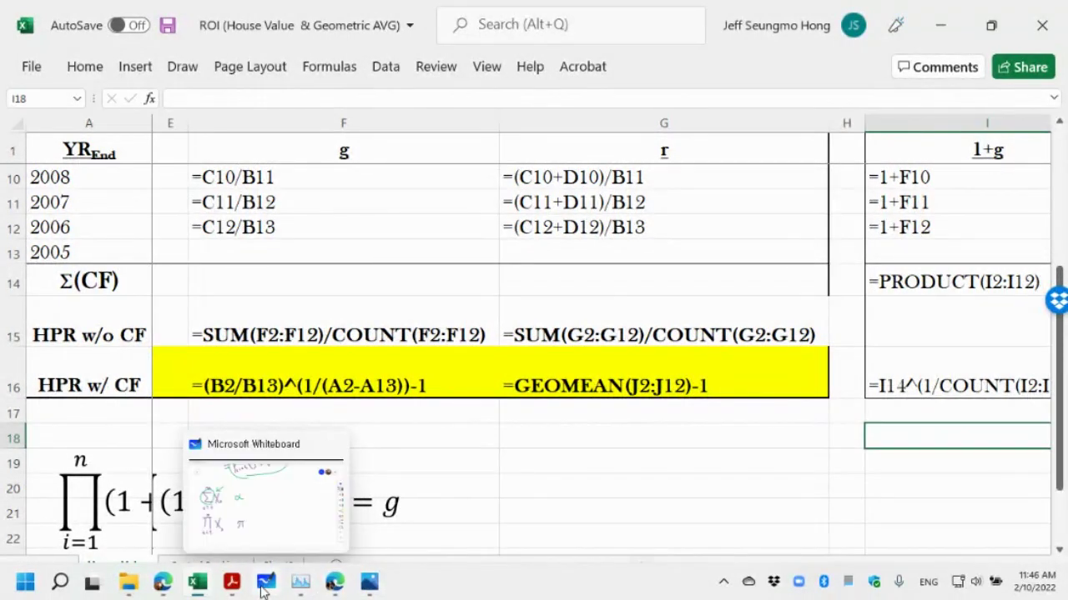
pyautogui.moveTo(229, 586)
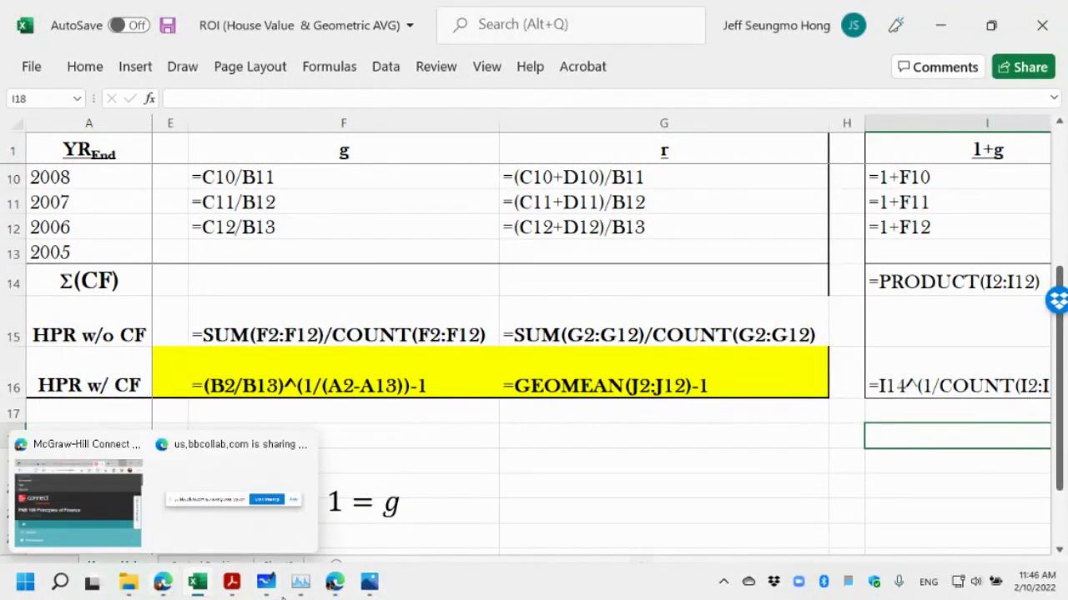
pyautogui.click(335, 581)
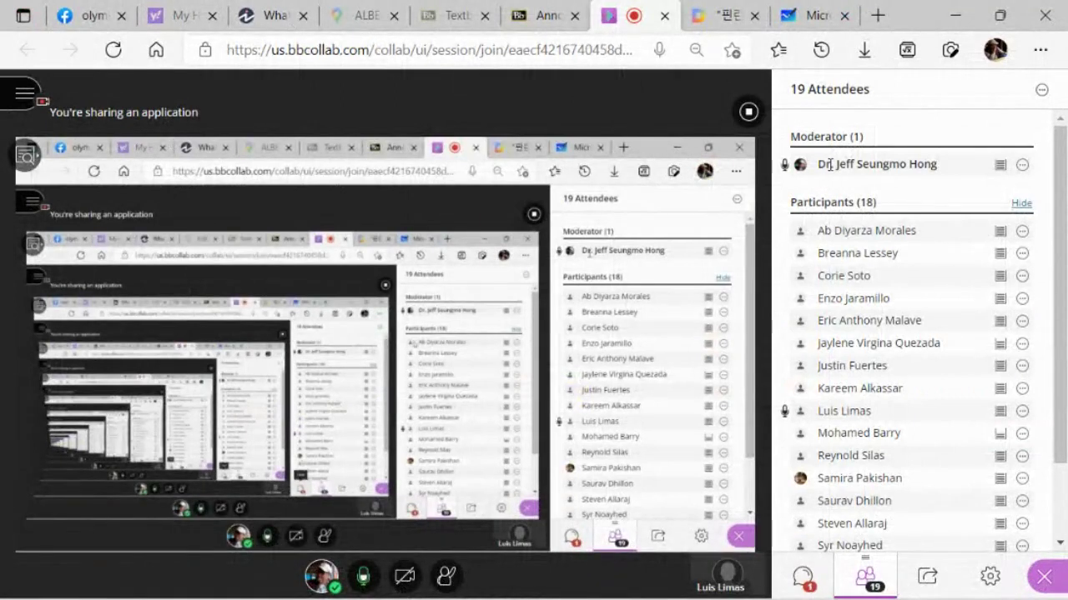
pyautogui.click(805, 581)
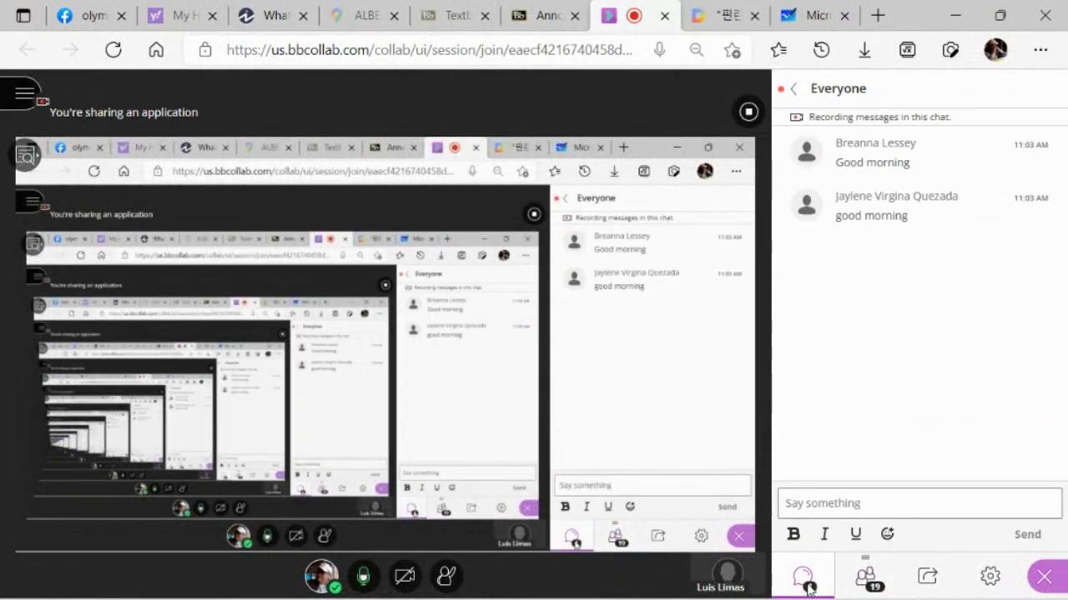
pyautogui.click(870, 586)
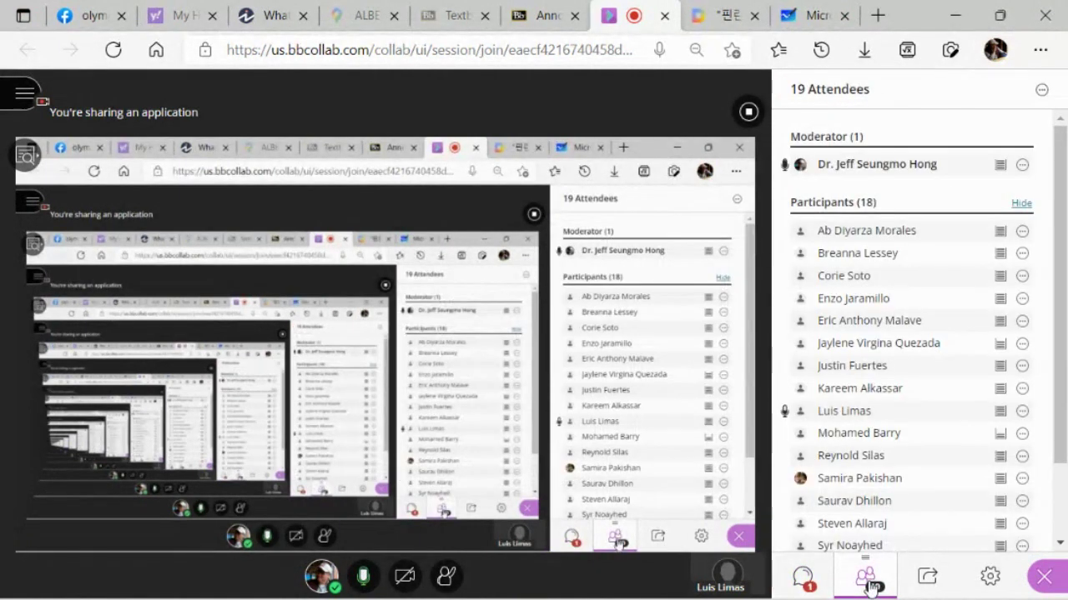
# Step: Return to the ROI workbook in Excel and review the yearly formulas, the summary rows and the product-notation equation beneath them
pyautogui.moveTo(763, 577)
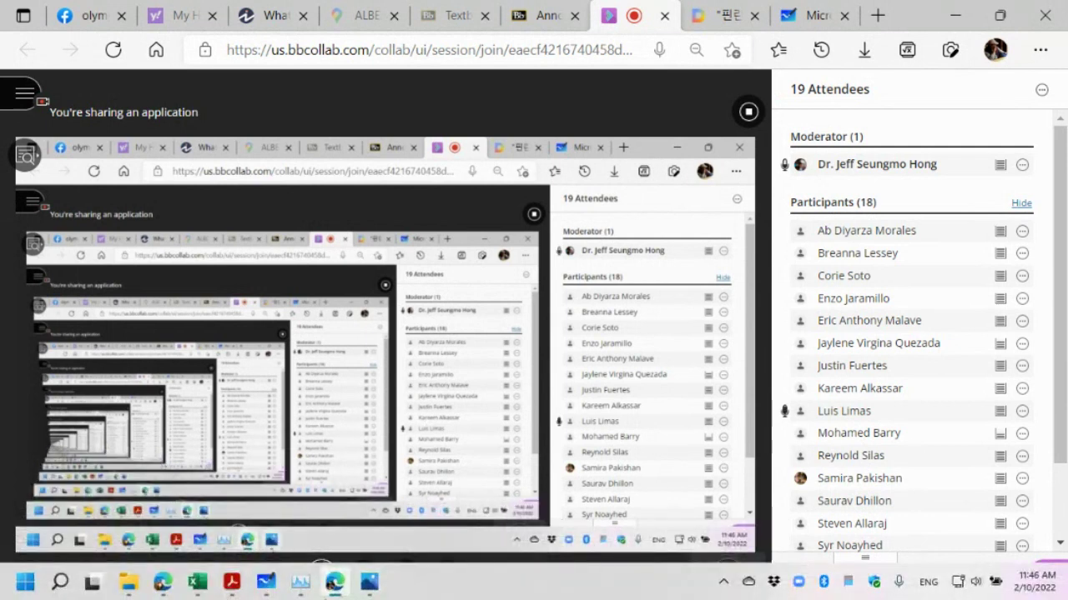
pyautogui.moveTo(332, 585)
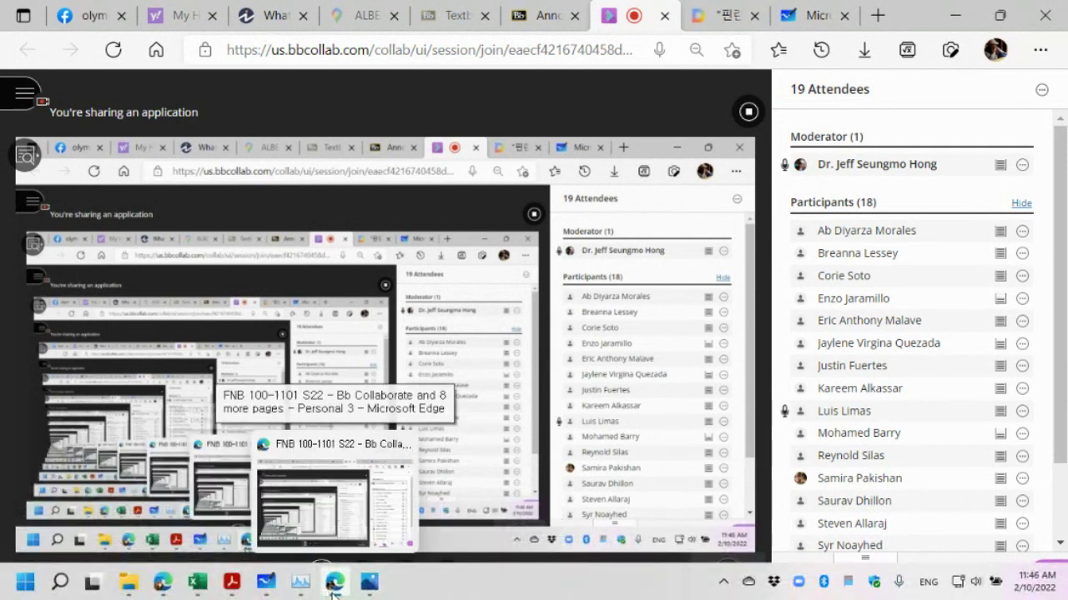
pyautogui.moveTo(198, 582)
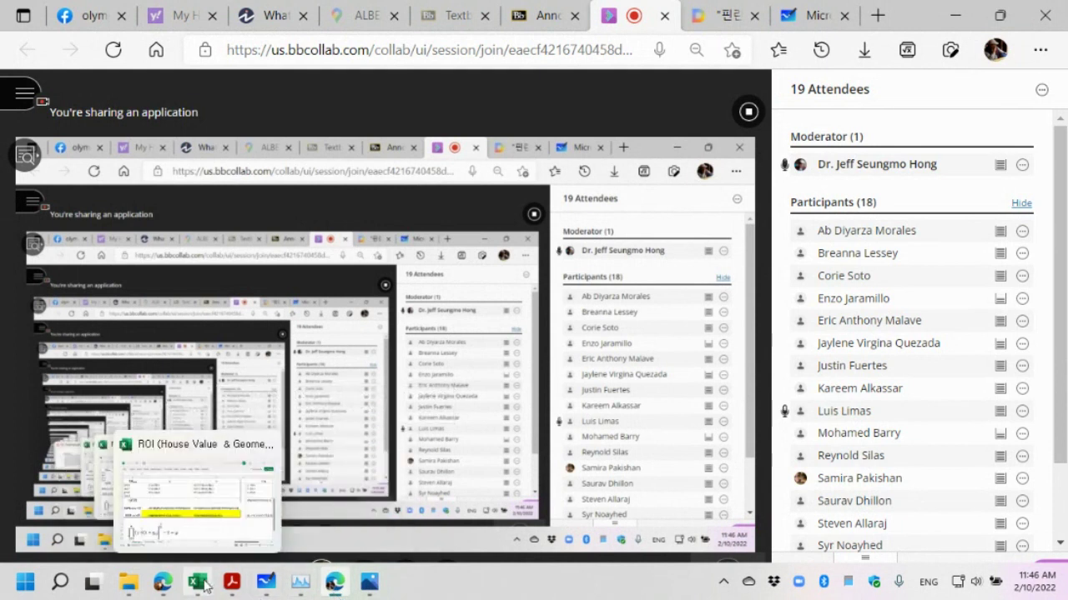
pyautogui.click(232, 535)
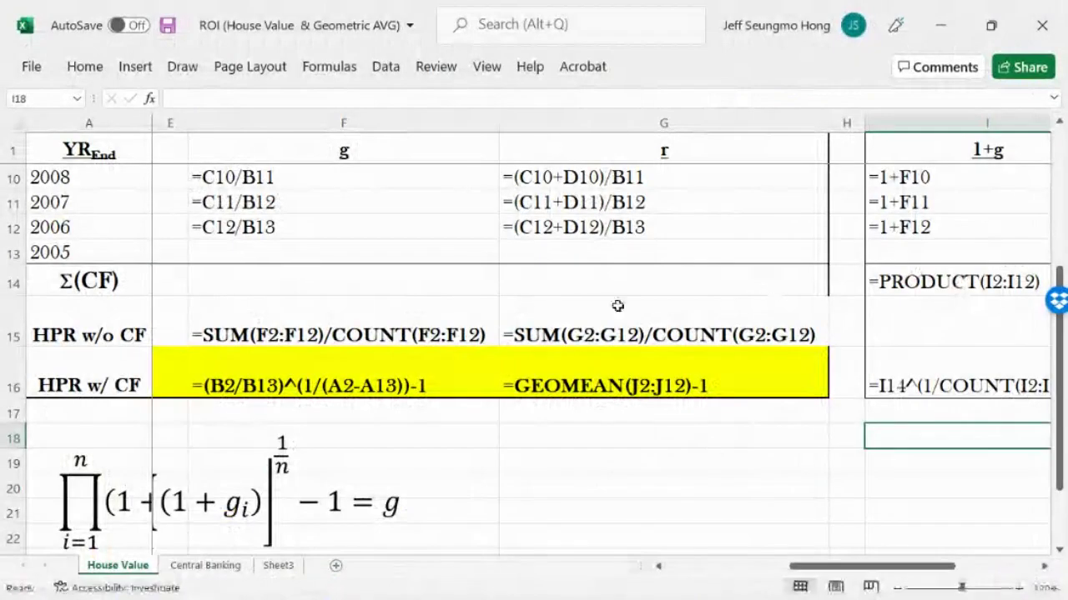
pyautogui.moveTo(341, 543)
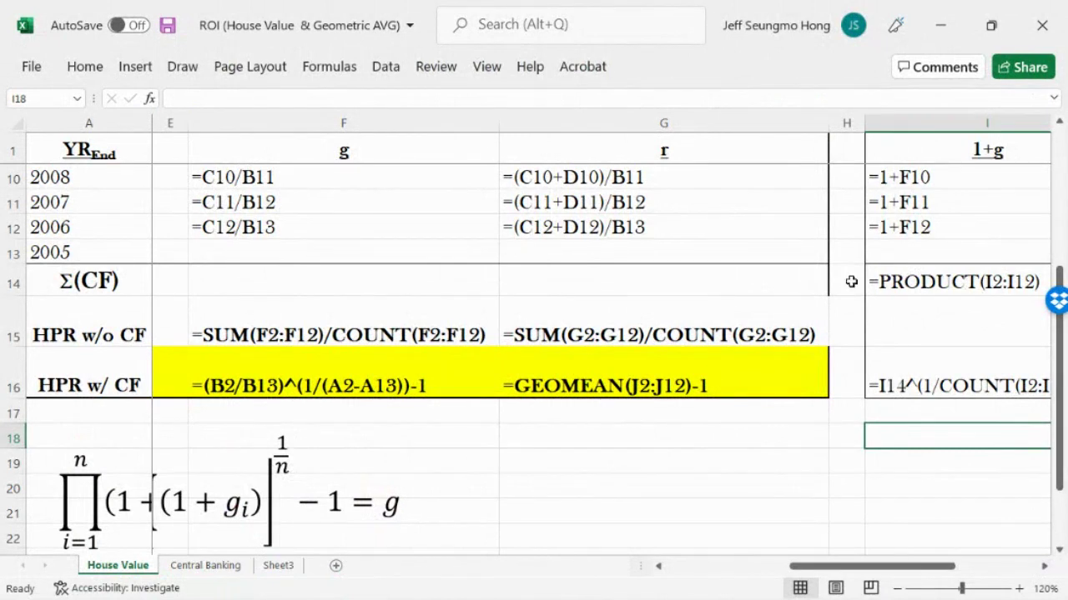
pyautogui.moveTo(1060, 290); pyautogui.dragTo(1063, 150)
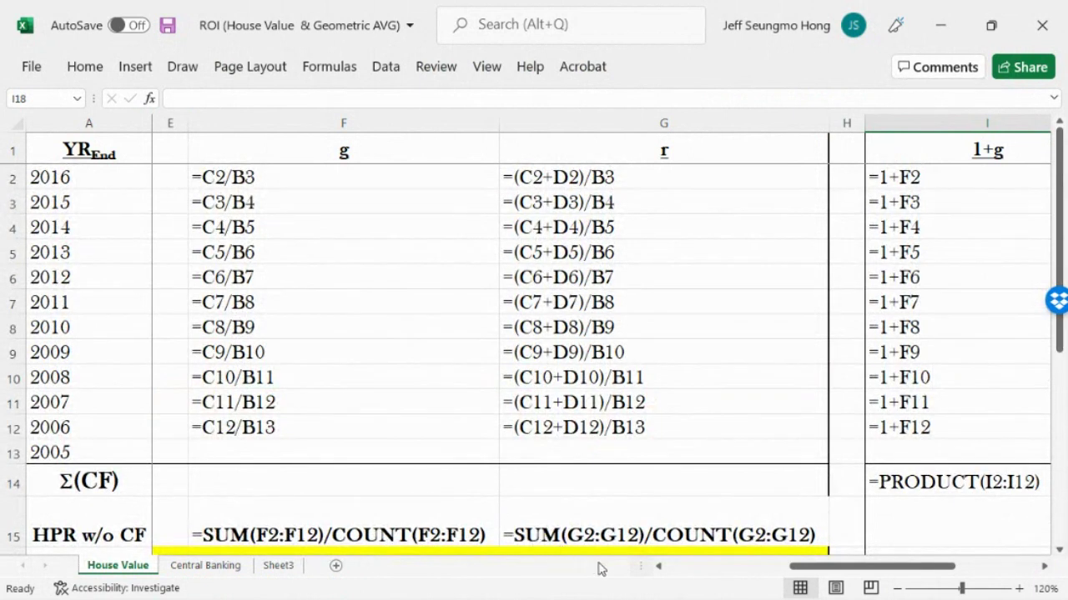
pyautogui.moveTo(824, 571); pyautogui.dragTo(645, 577)
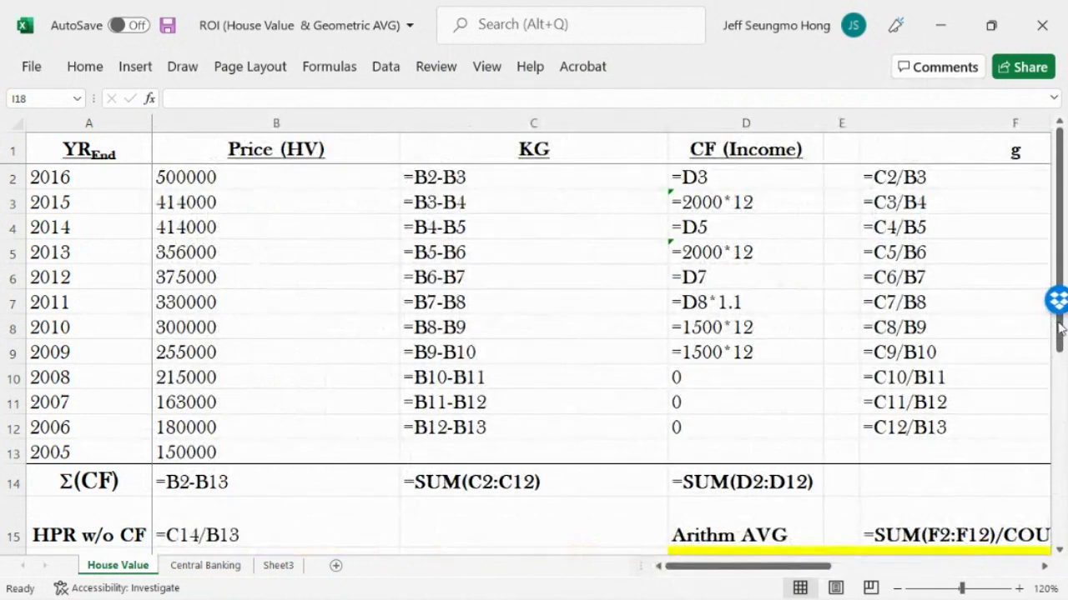
pyautogui.moveTo(1059, 333)
pyautogui.mouseDown()
pyautogui.moveTo(1061, 477)
pyautogui.moveTo(1060, 350)
pyautogui.mouseUp()
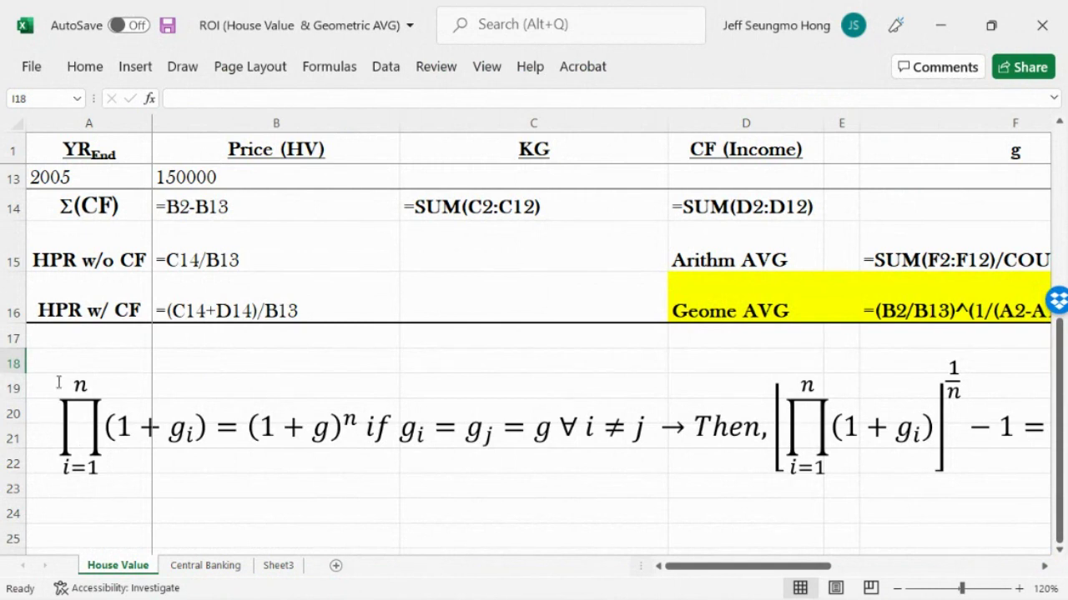
pyautogui.click(100, 377)
pyautogui.click(188, 515)
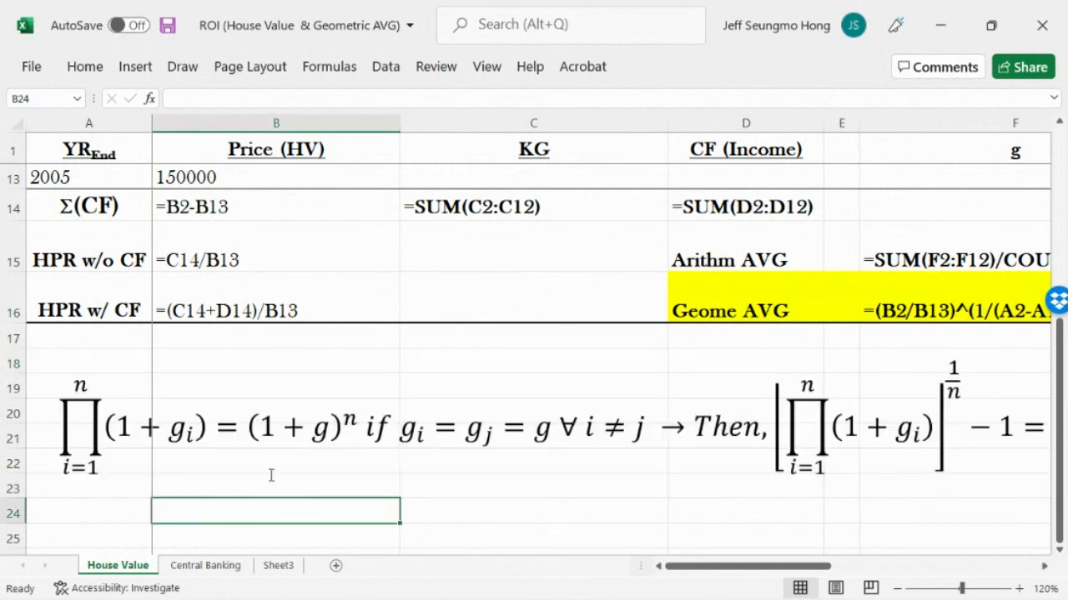
# Step: View the summation and product notation in Microsoft Whiteboard, and switch to the growth equations of ROI.pdf in Adobe Acrobat
pyautogui.moveTo(152, 592)
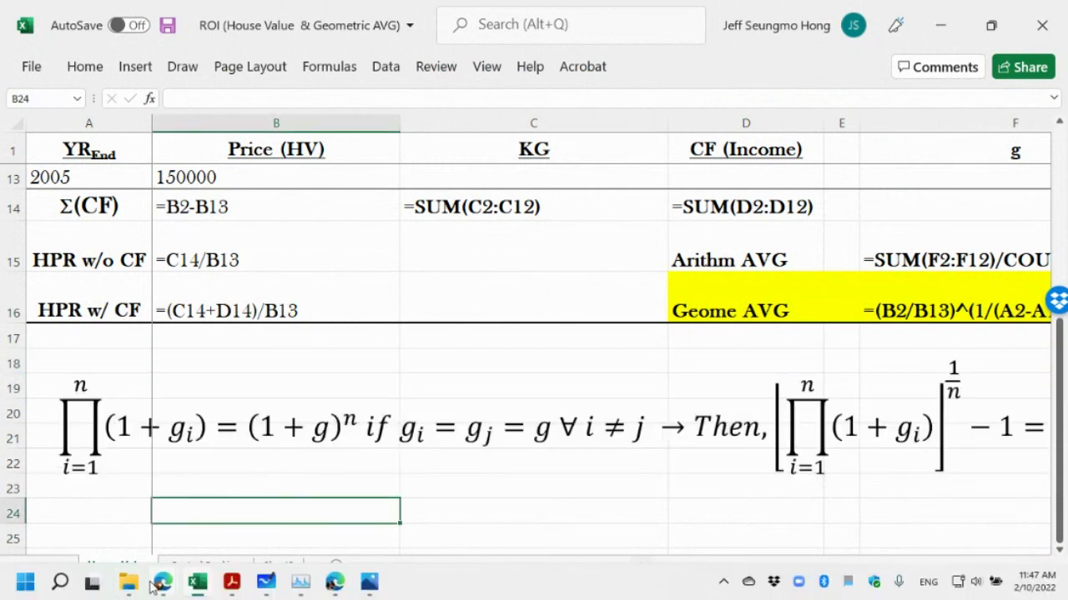
pyautogui.click(267, 584)
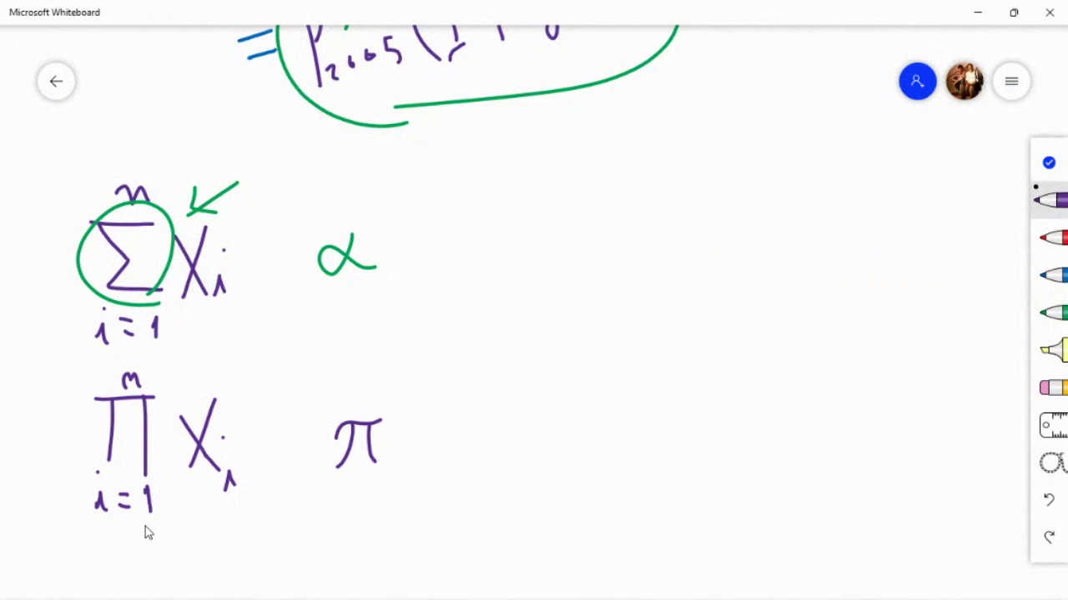
pyautogui.moveTo(127, 595)
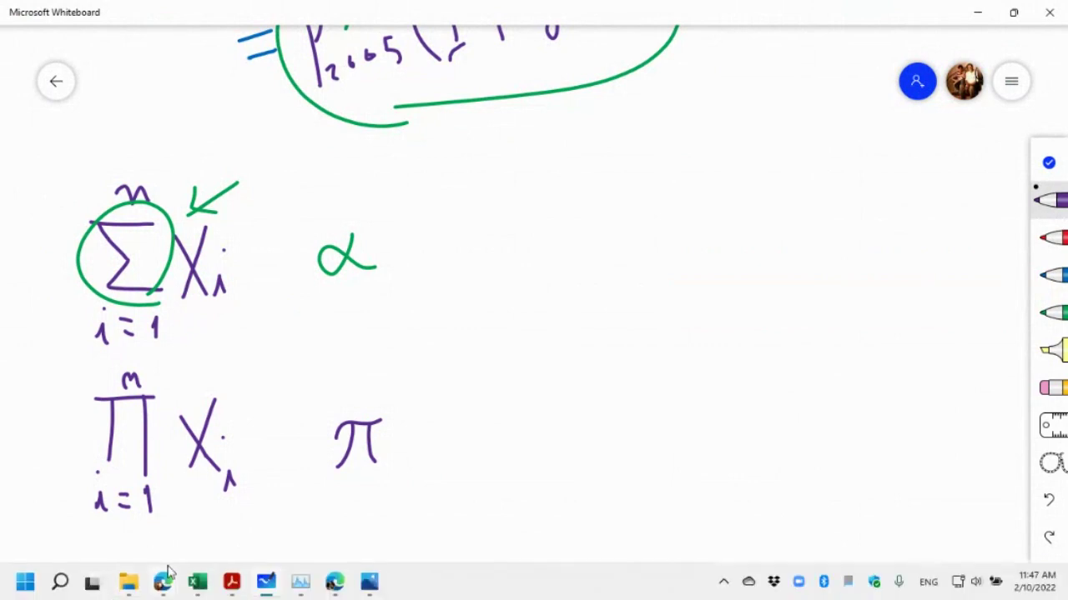
pyautogui.click(231, 581)
pyautogui.click(294, 544)
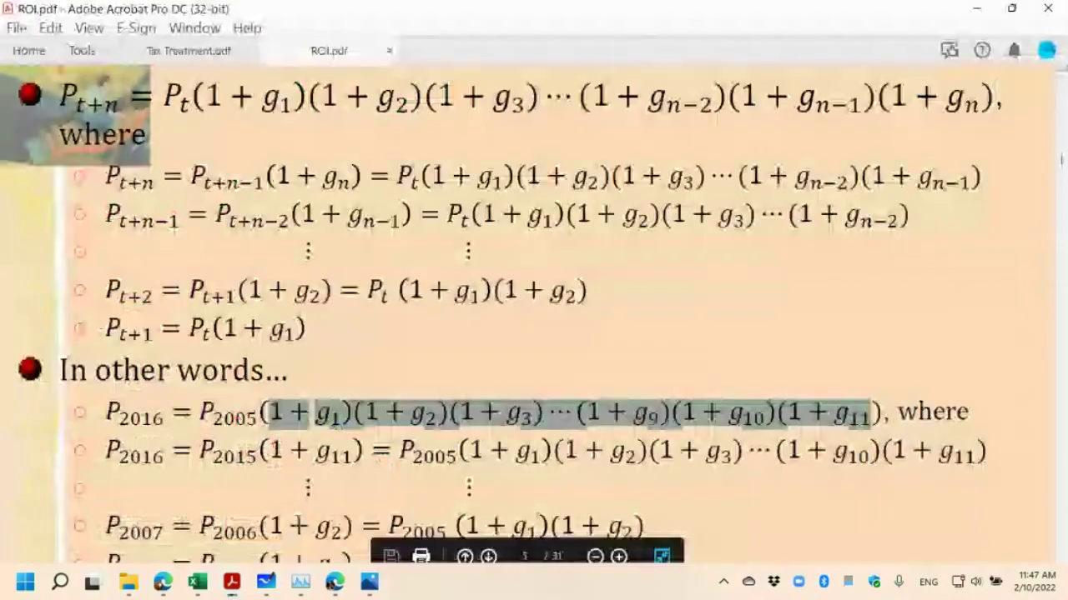